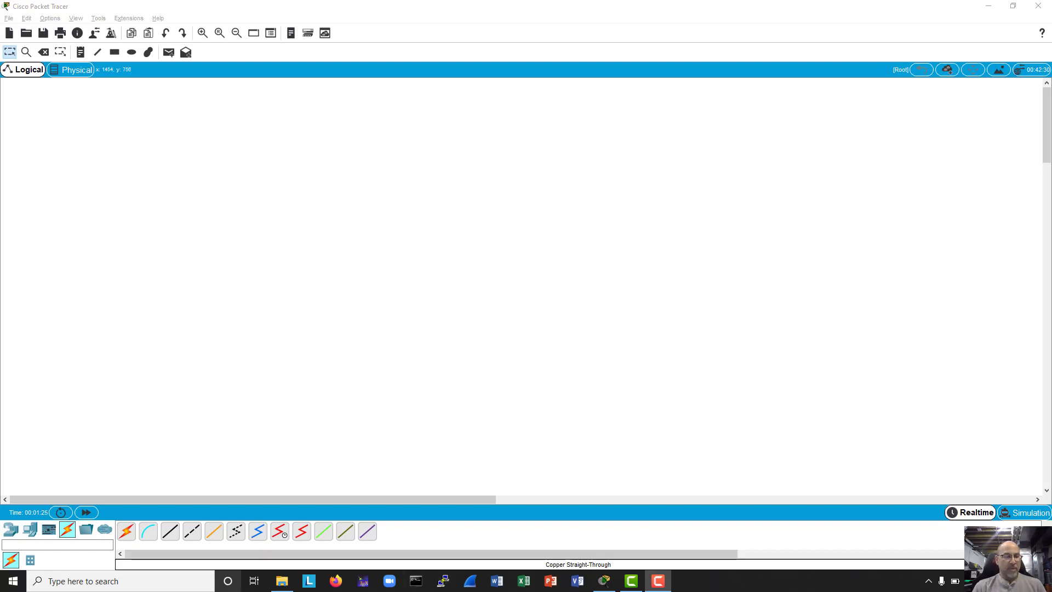
Place four 2811 routers in a horizontal row across the workspace, with Router3 at the left end of the row.
click(10, 527)
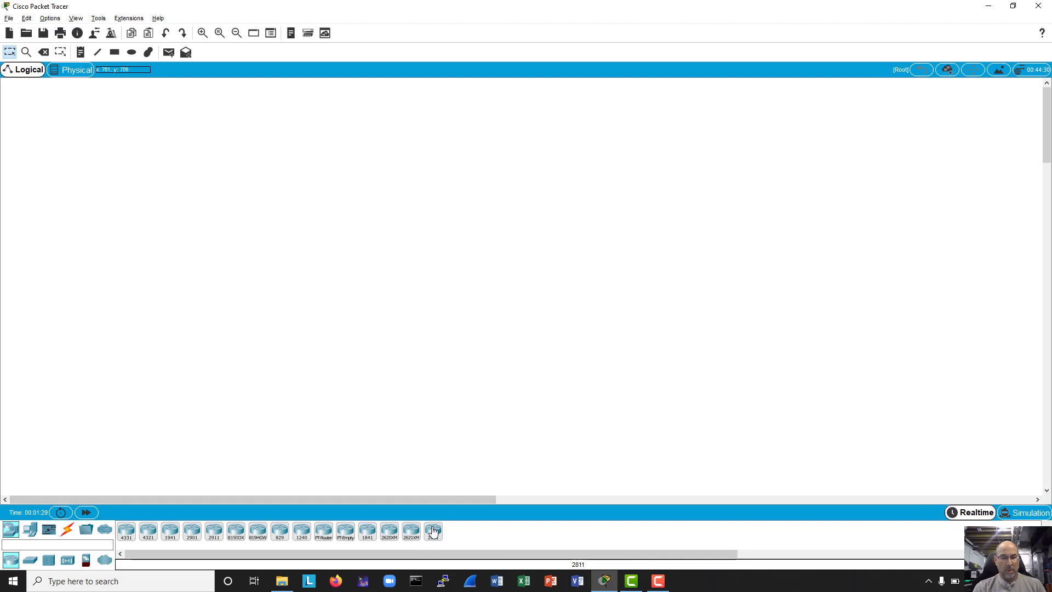
drag(433, 532, 392, 252)
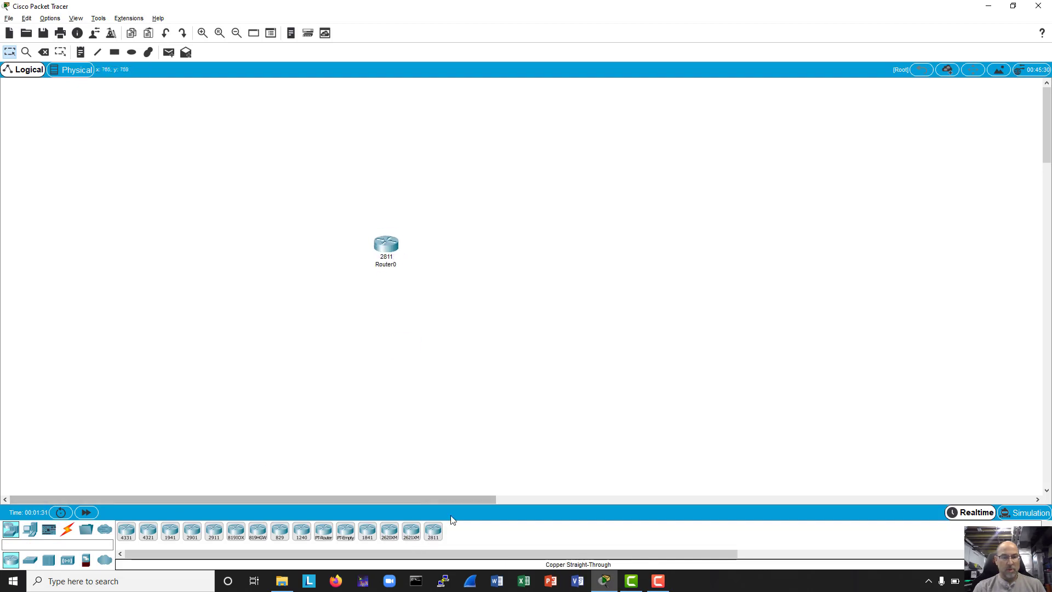
drag(432, 533, 543, 248)
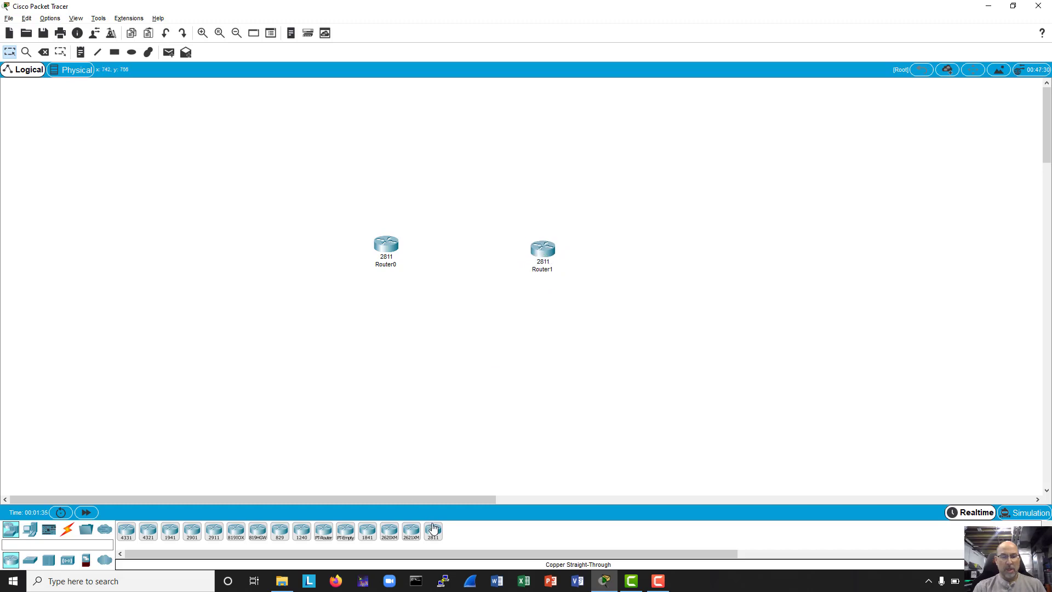
drag(433, 530, 688, 259)
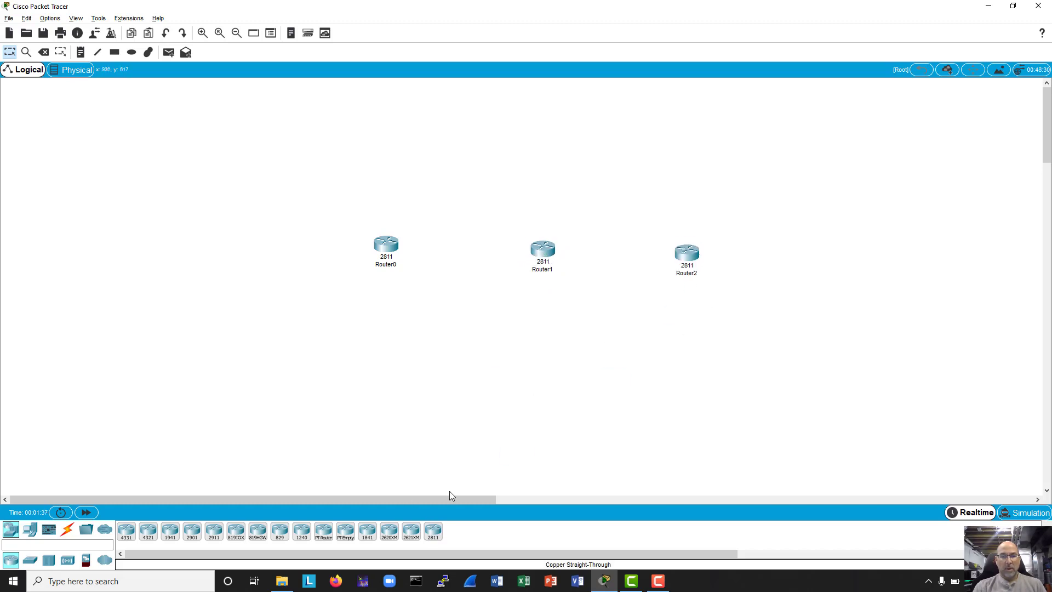
drag(433, 531, 239, 256)
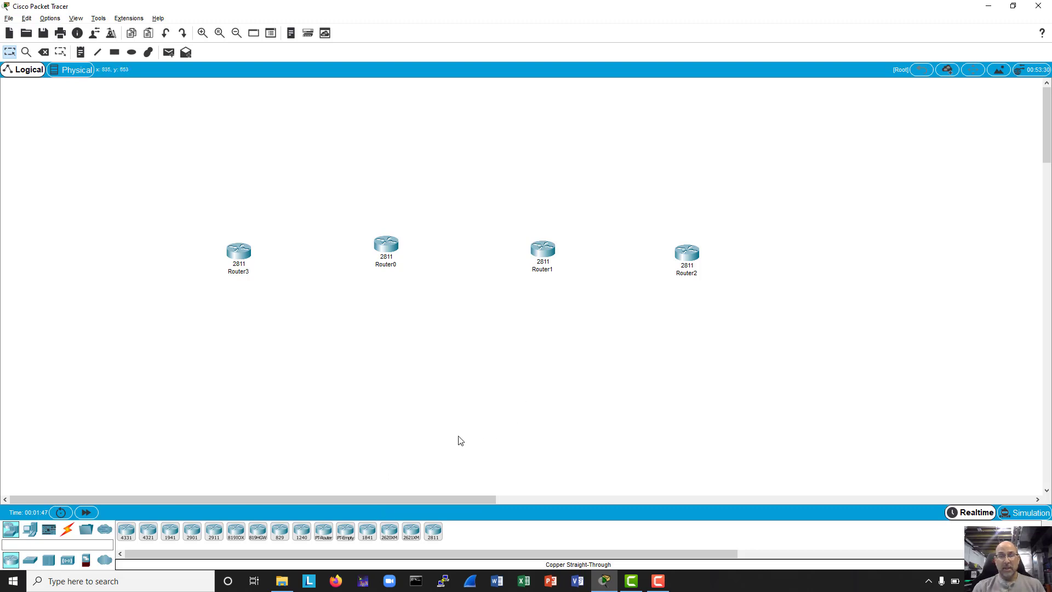
Connect Router0's FastEthernet0/1 to Router1's FastEthernet0/0 with a copper straight-through cable.
click(68, 529)
click(388, 249)
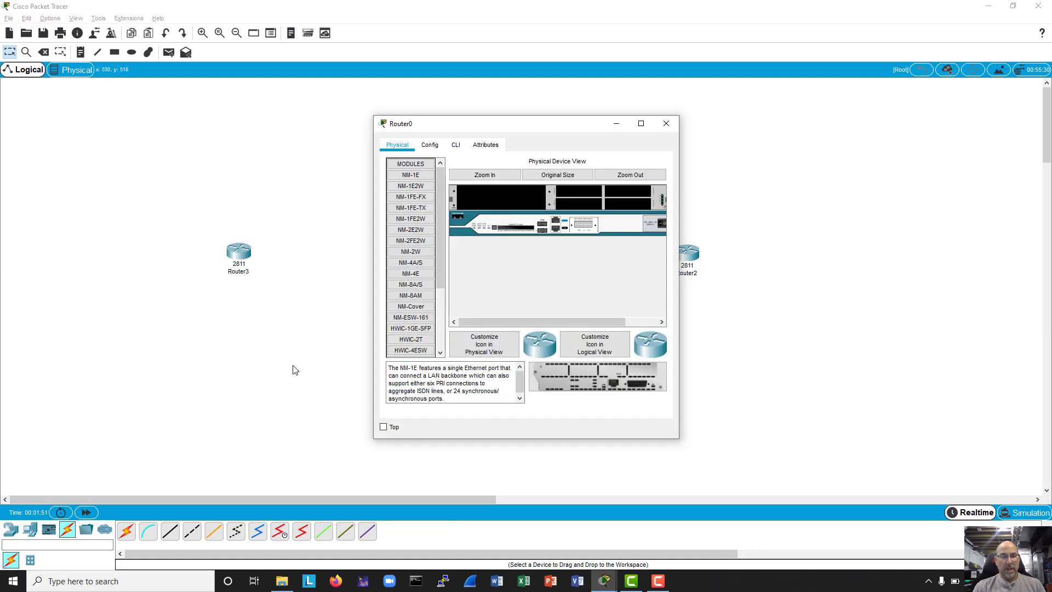
click(667, 124)
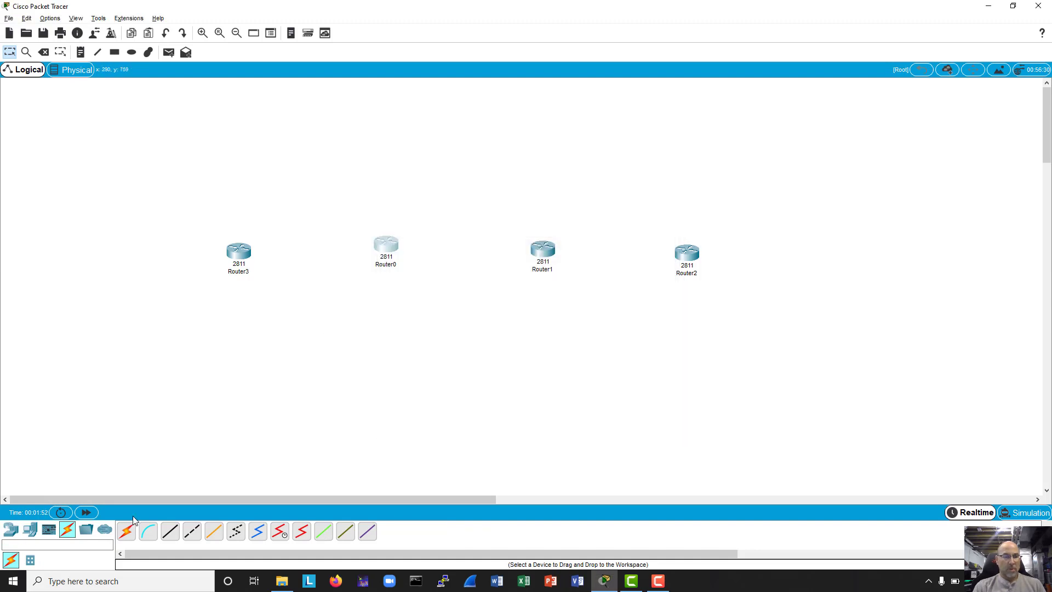
click(170, 530)
click(389, 255)
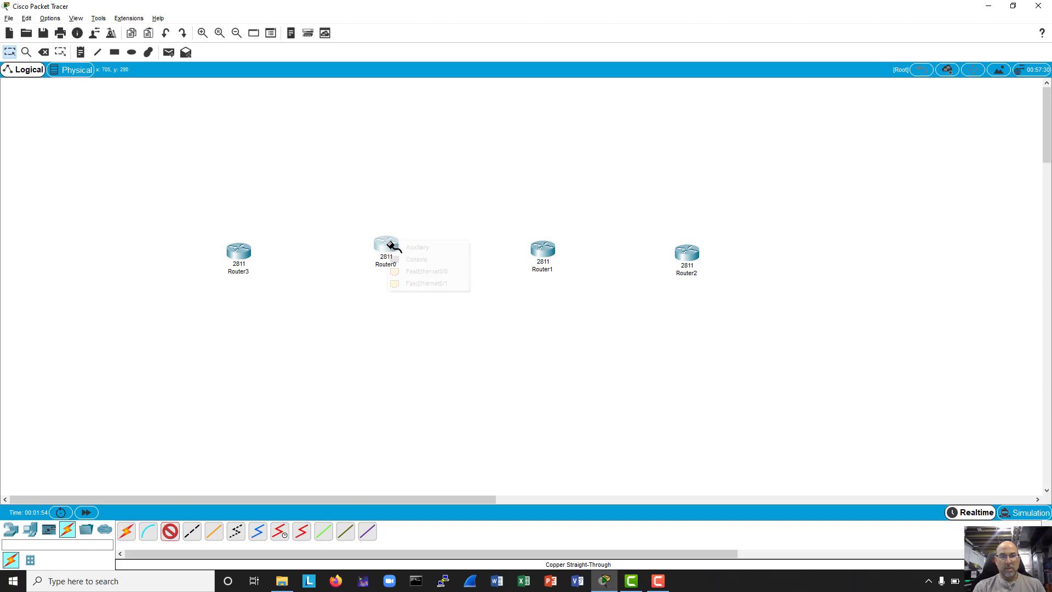
click(423, 283)
click(540, 249)
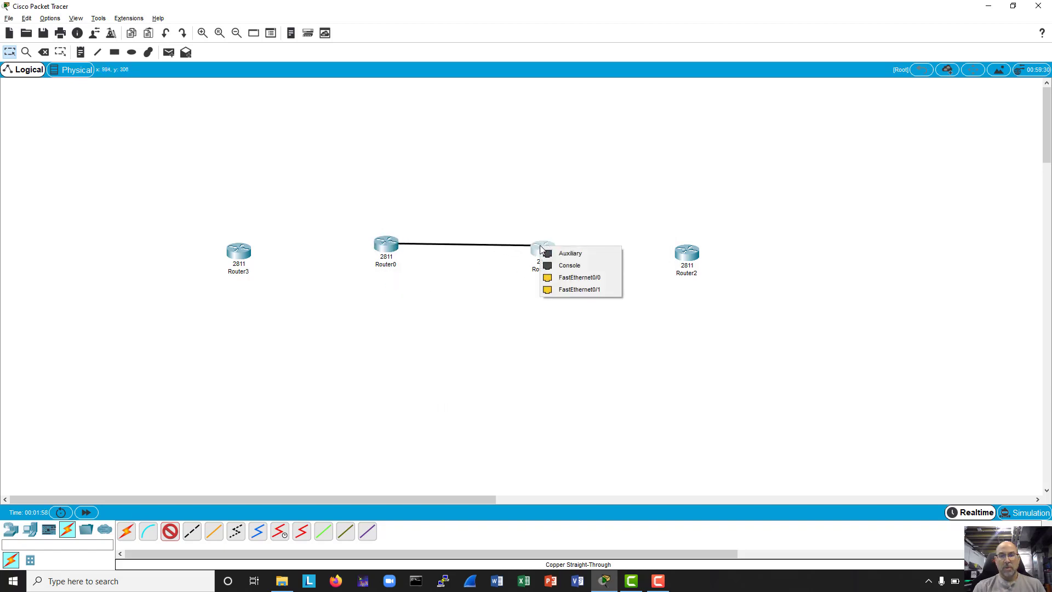
click(559, 279)
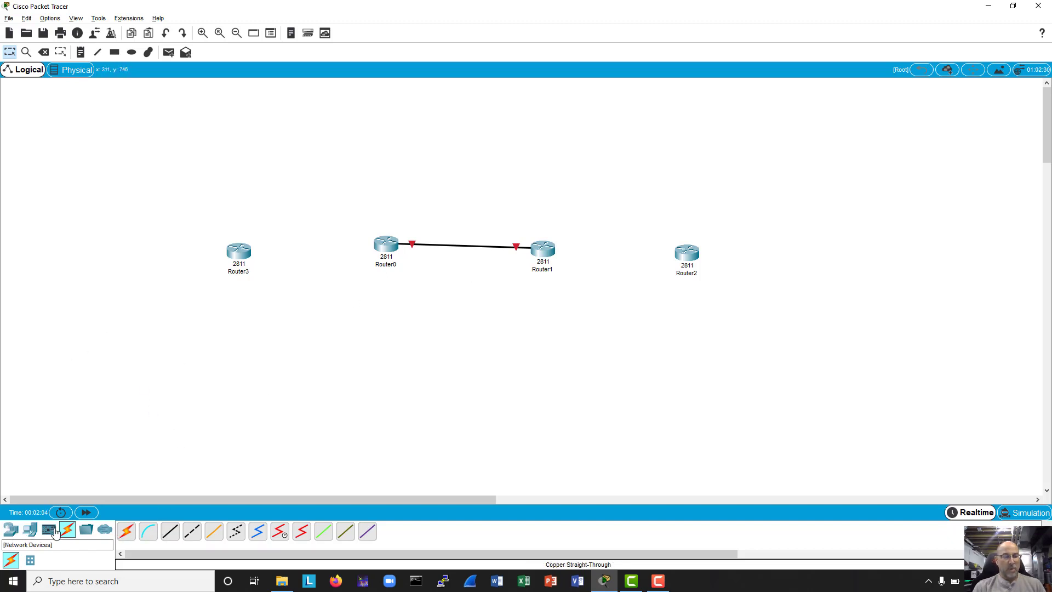
Add a fifth 2811 router left of Router3 and place a 2960 switch below each end of the router row.
click(10, 530)
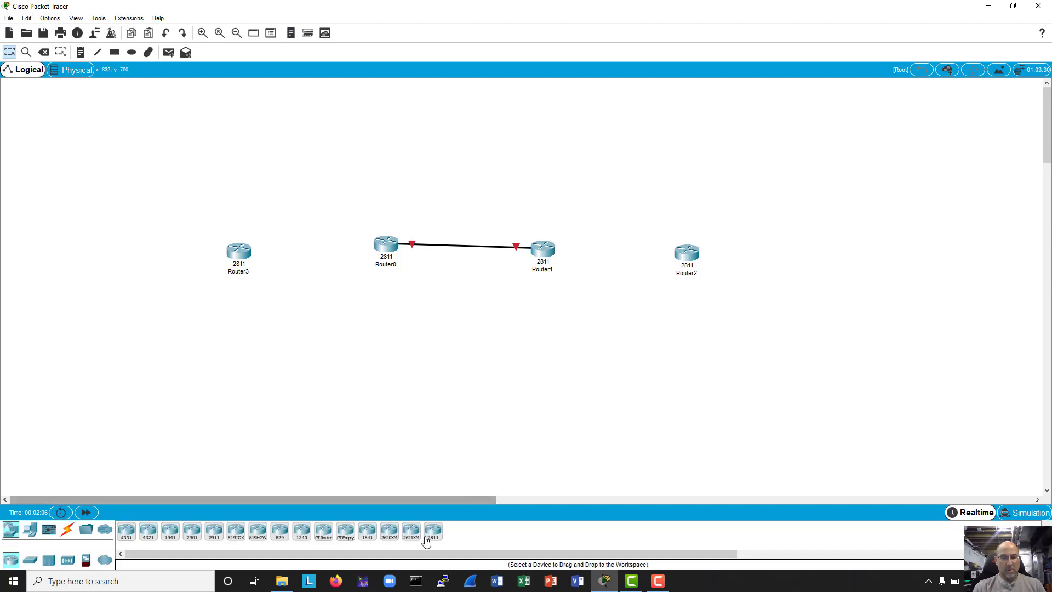
drag(433, 530, 134, 267)
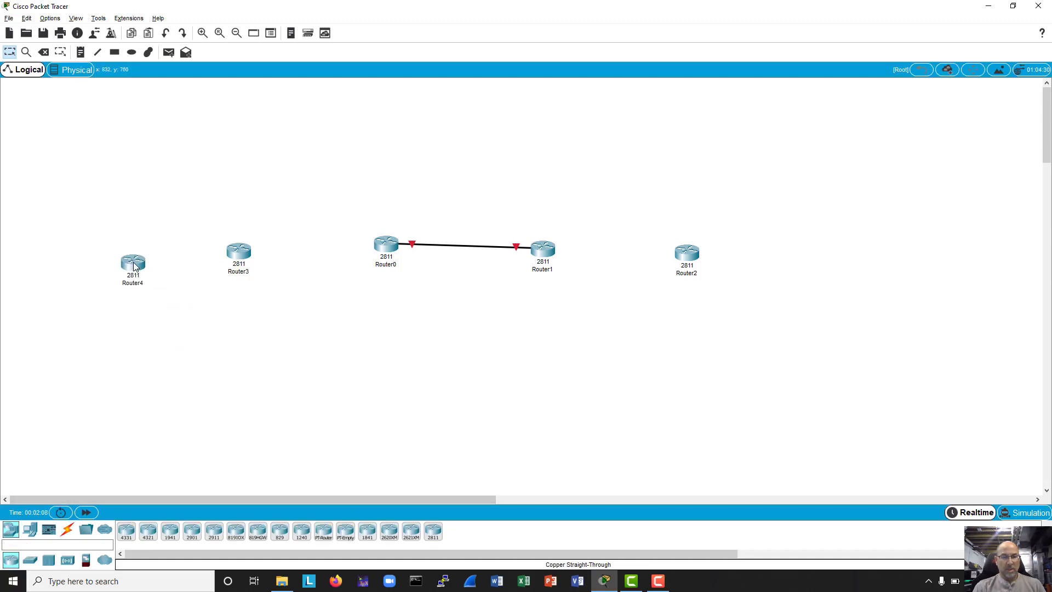
click(30, 564)
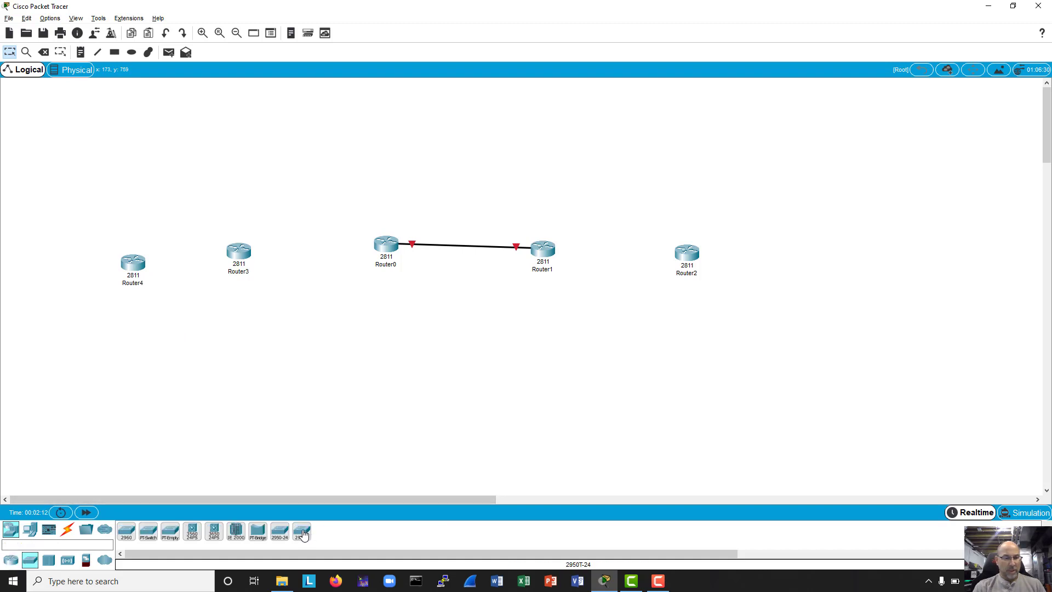
drag(126, 531, 130, 361)
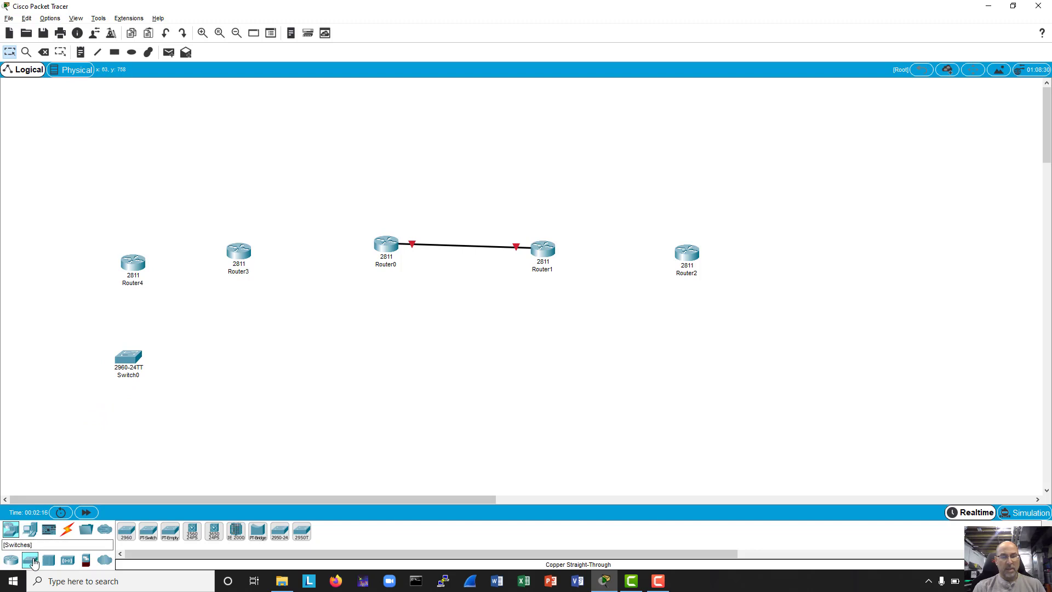
drag(31, 561, 758, 351)
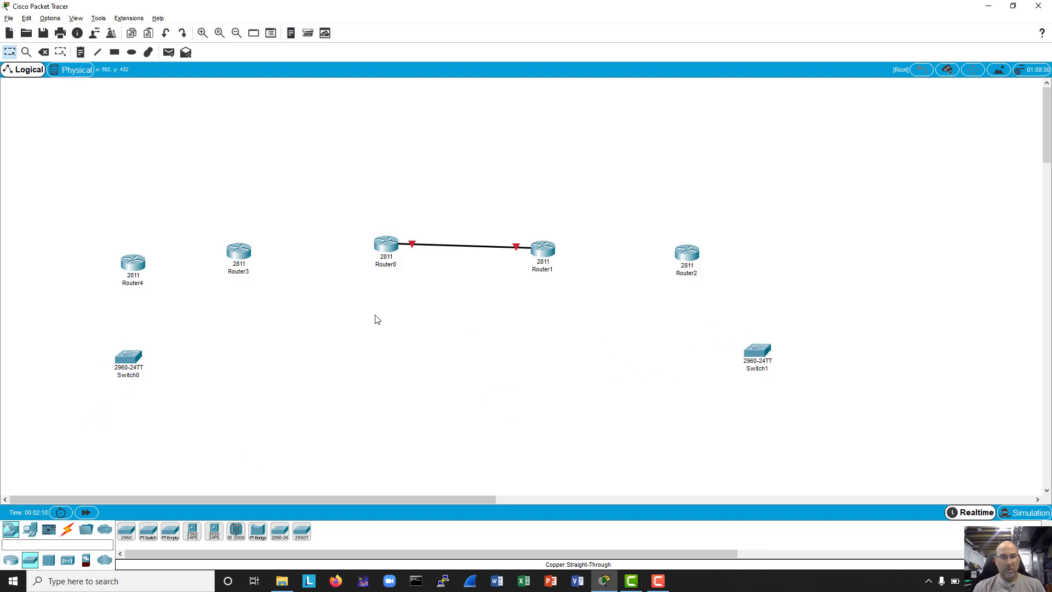
Connect Router3's FastEthernet0/1 to Router0's FastEthernet0/0 with a copper straight-through cable.
click(69, 530)
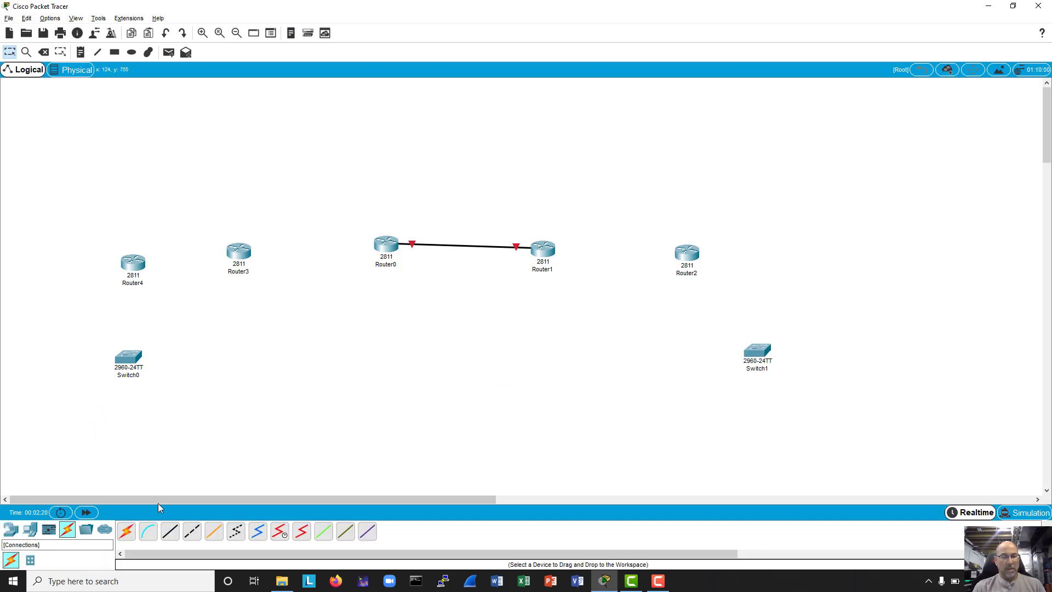
click(169, 531)
click(239, 250)
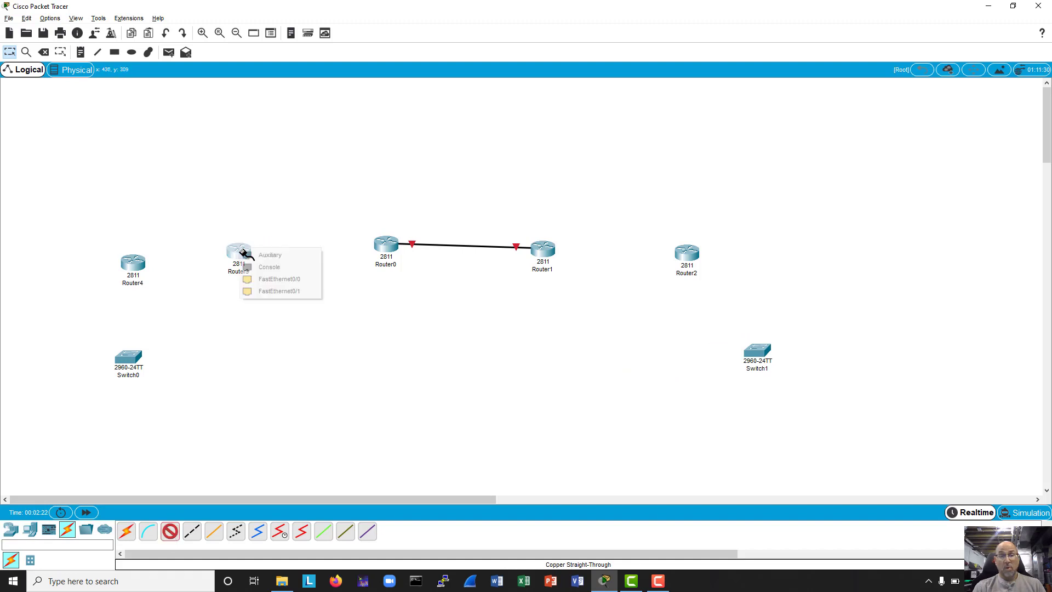
click(279, 291)
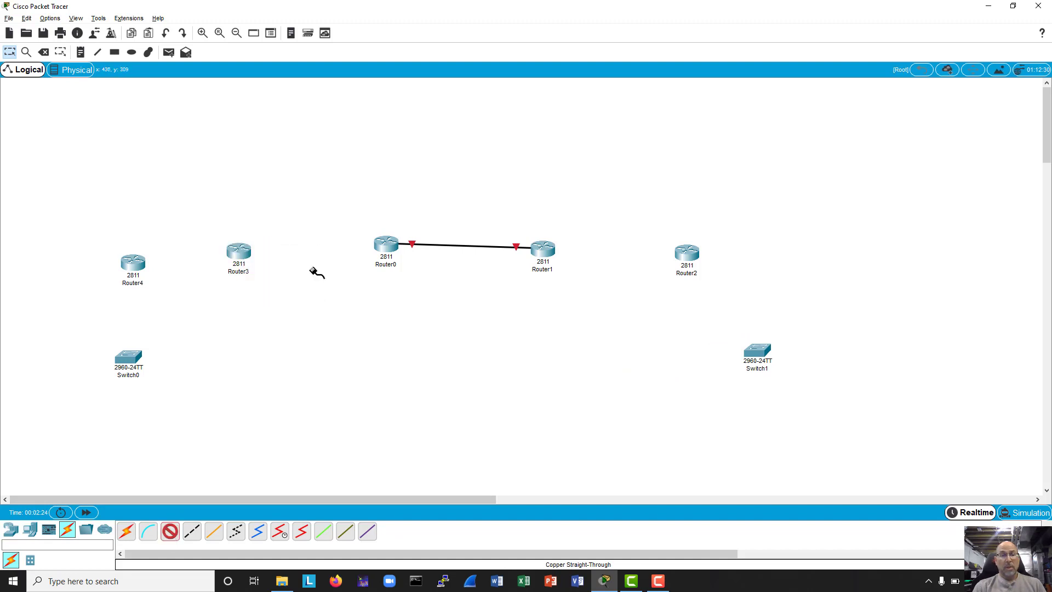
click(390, 247)
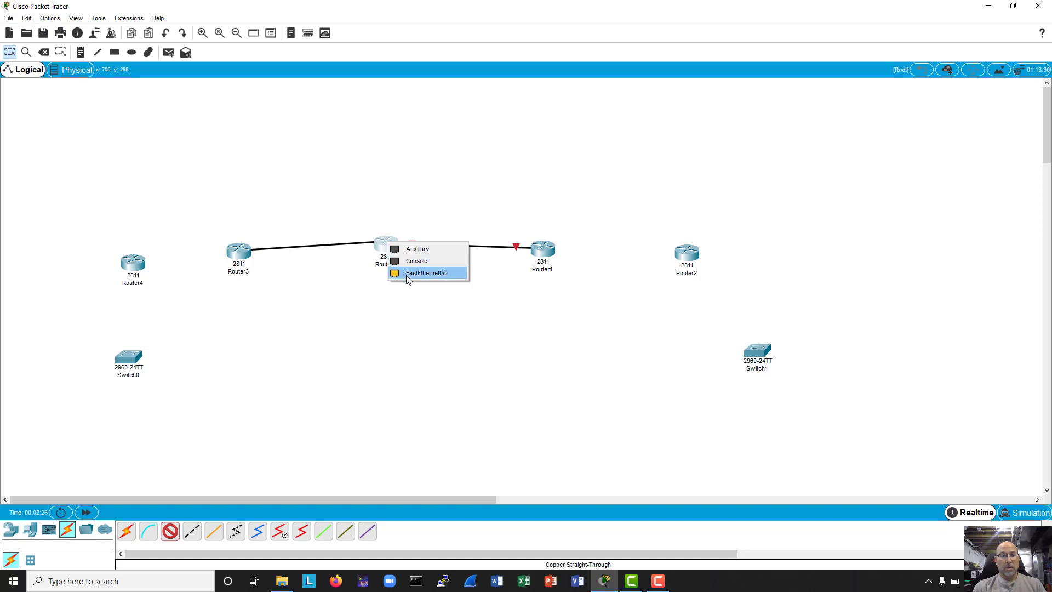
click(406, 274)
Connect Router1's FastEthernet0/1 to Router2's FastEthernet0/0 with a copper straight-through cable.
click(170, 531)
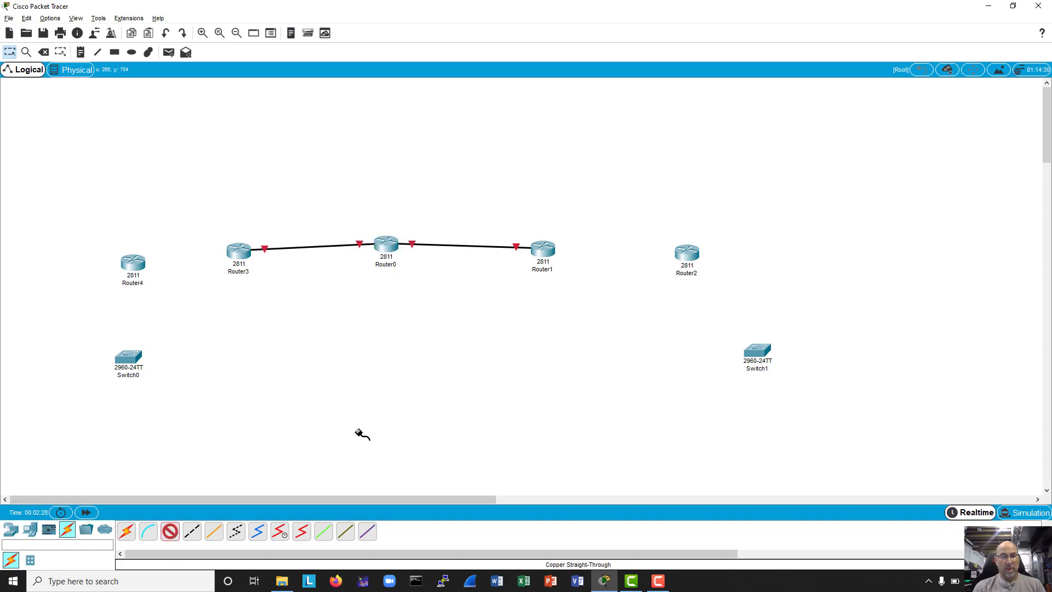
click(550, 250)
click(588, 278)
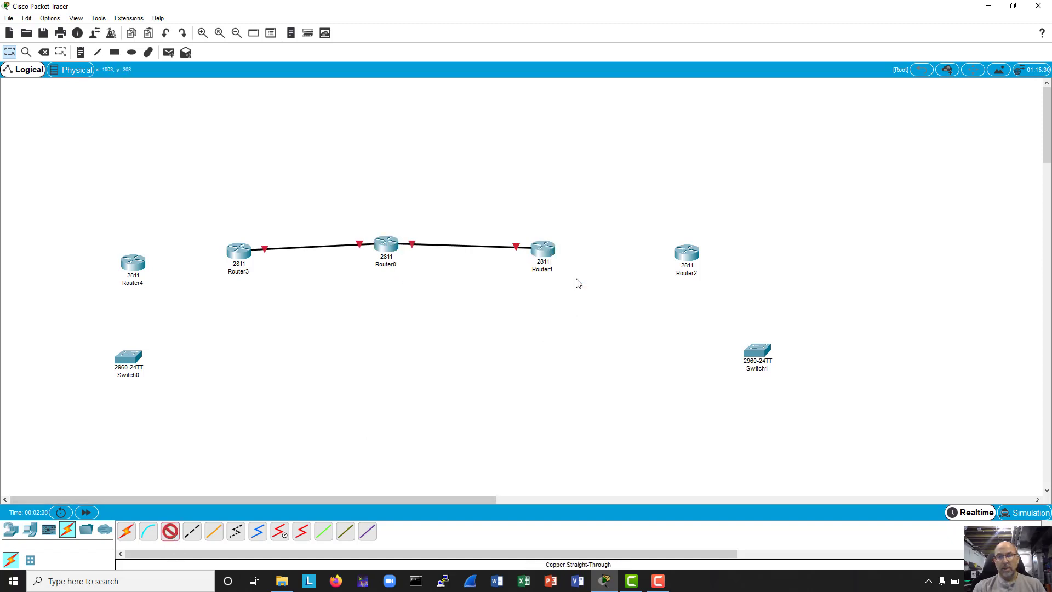
click(686, 255)
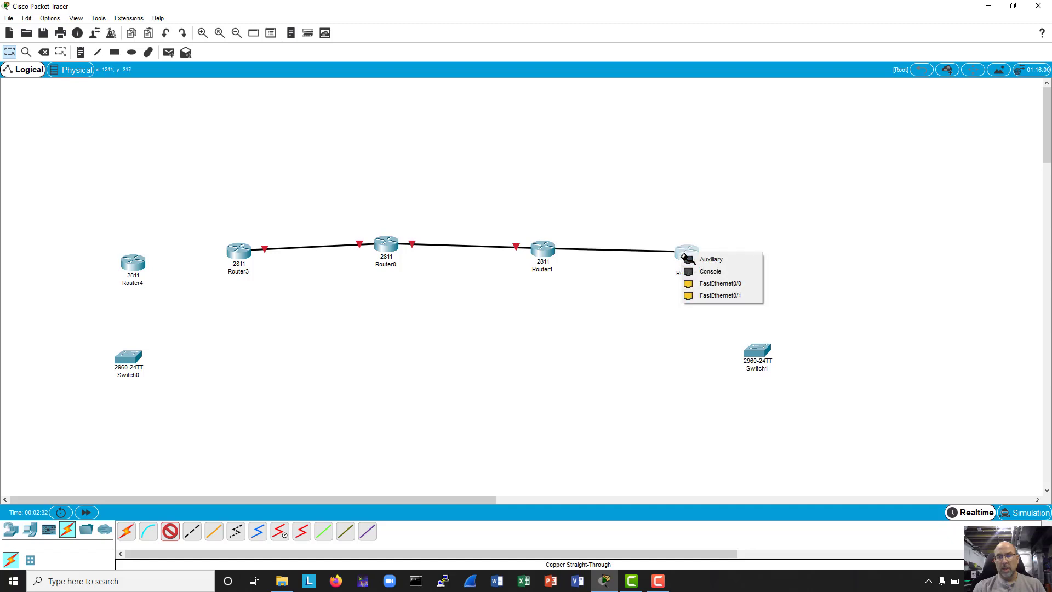
click(696, 282)
Link Router2's FastEthernet0/1 to FastEthernet0/24 on Switch1 with a copper straight-through cable.
click(170, 530)
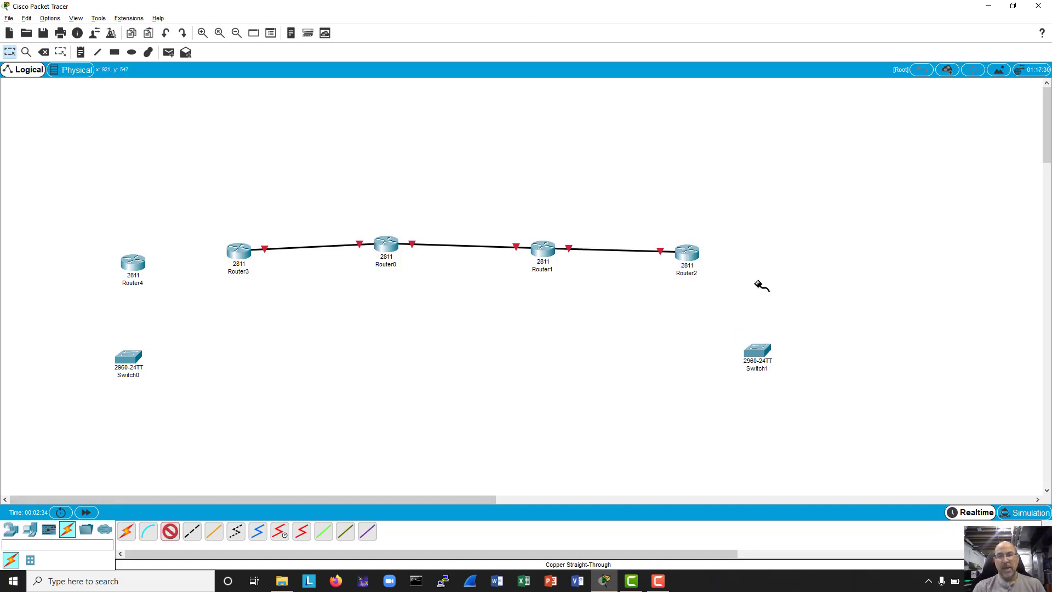
click(691, 255)
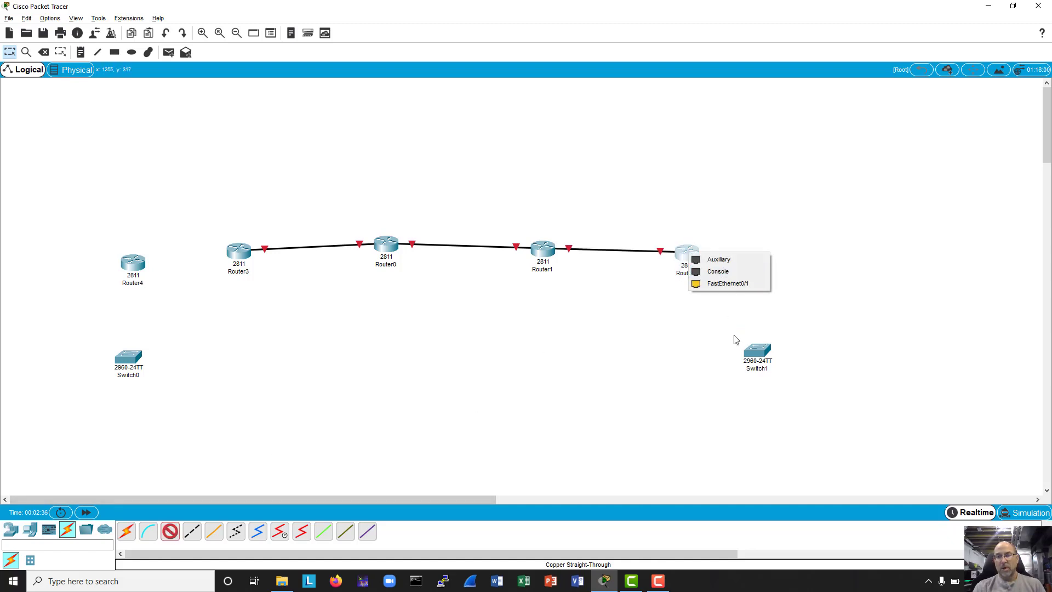
click(728, 270)
click(758, 352)
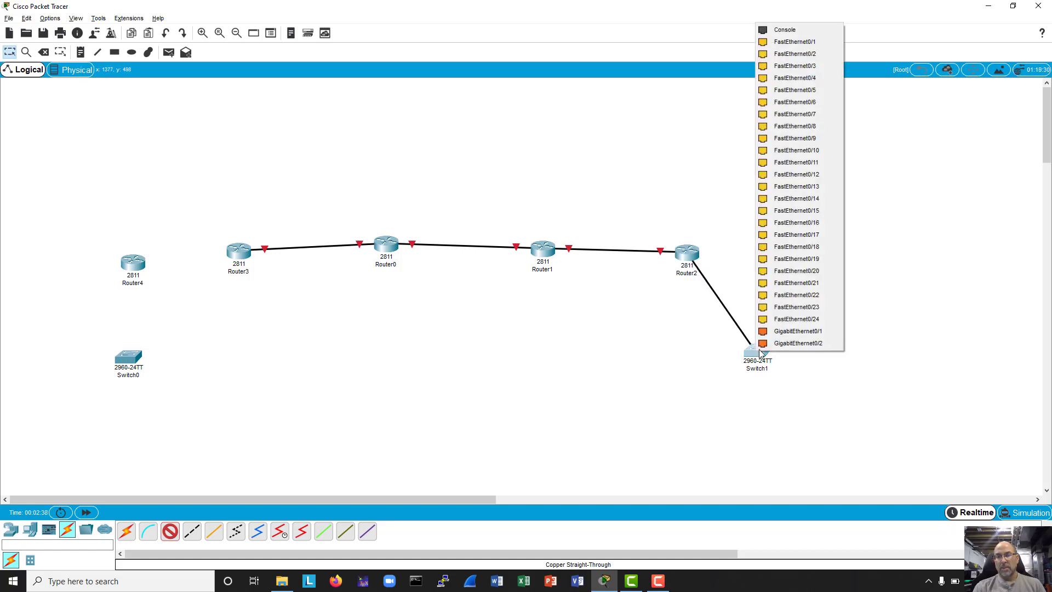
click(782, 320)
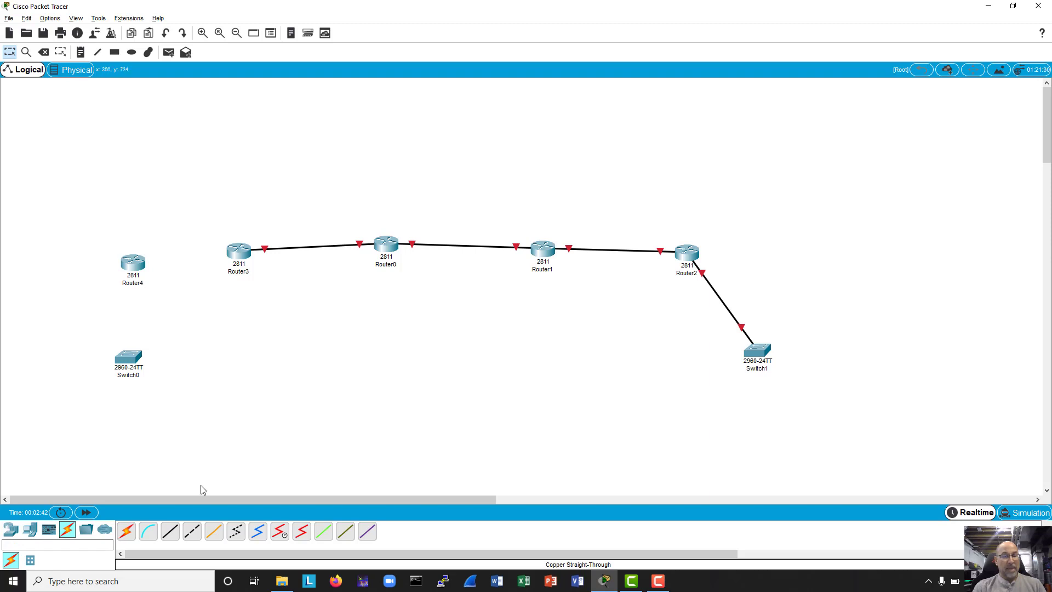
Connect Router4's FastEthernet0/1 to Router3's FastEthernet0/0 with a copper straight-through cable.
click(170, 531)
click(129, 278)
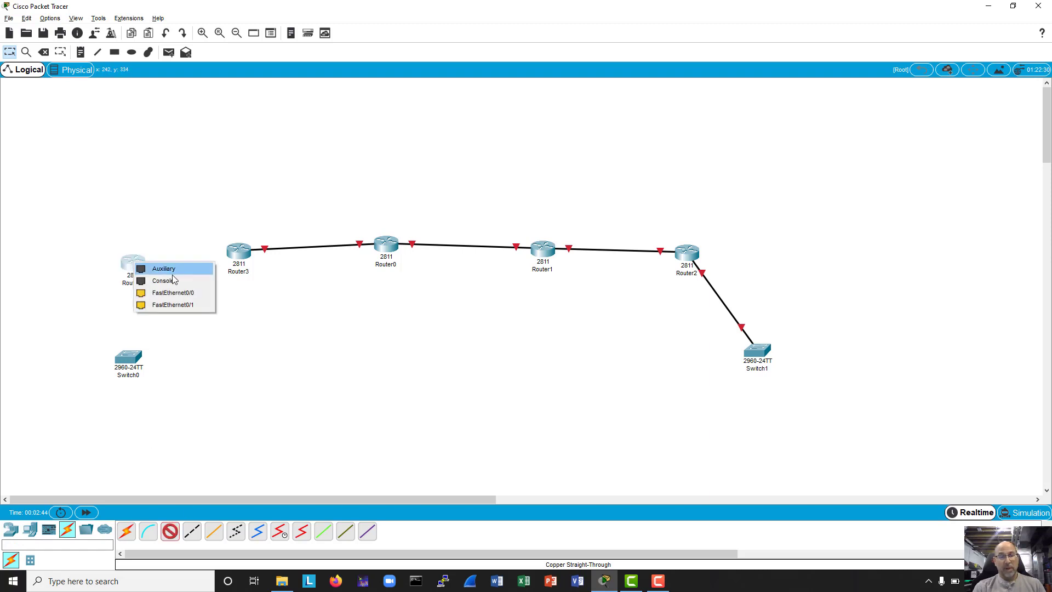
click(178, 305)
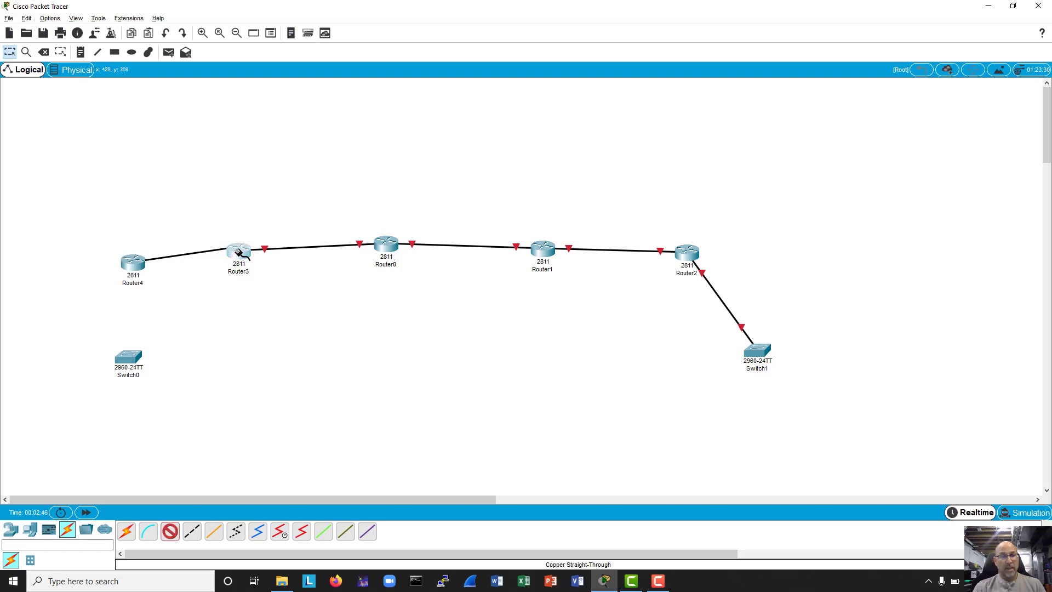
click(236, 250)
click(260, 279)
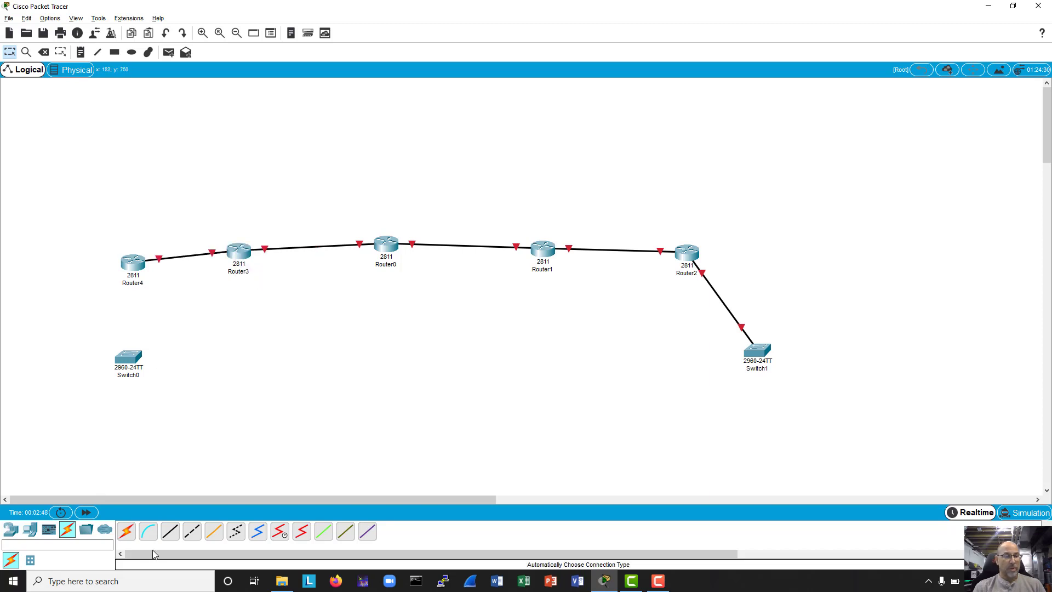
Link Router4's FastEthernet0/0 to FastEthernet0/24 on Switch0 with a copper straight-through cable.
click(132, 264)
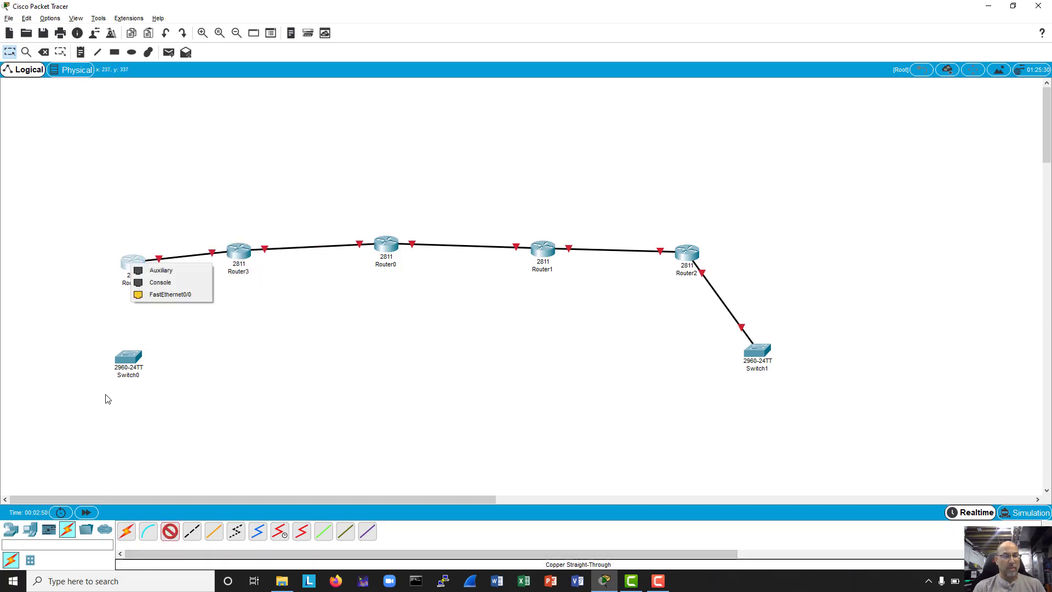
click(151, 295)
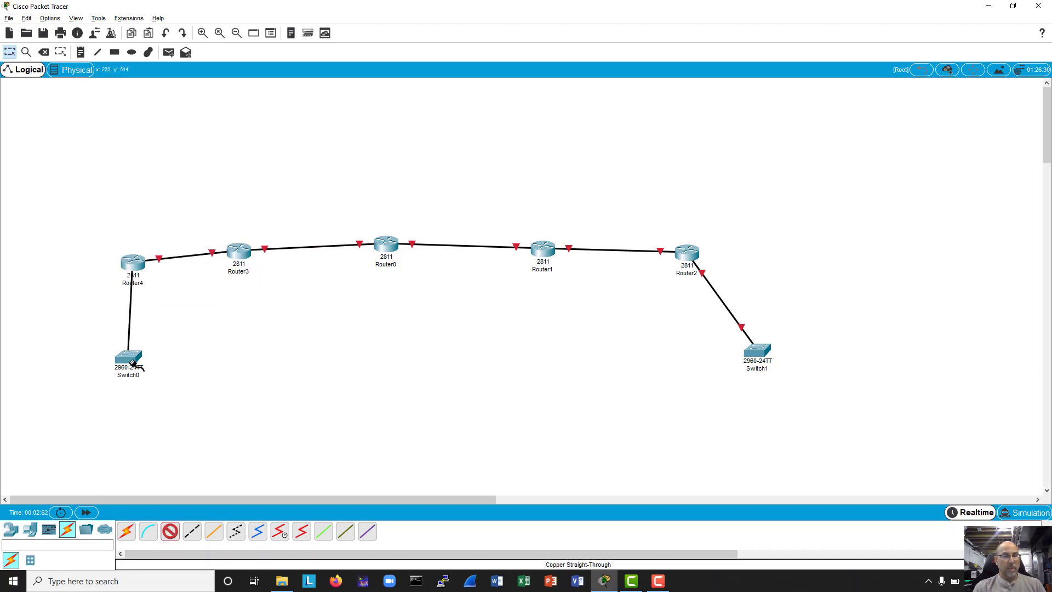
click(128, 356)
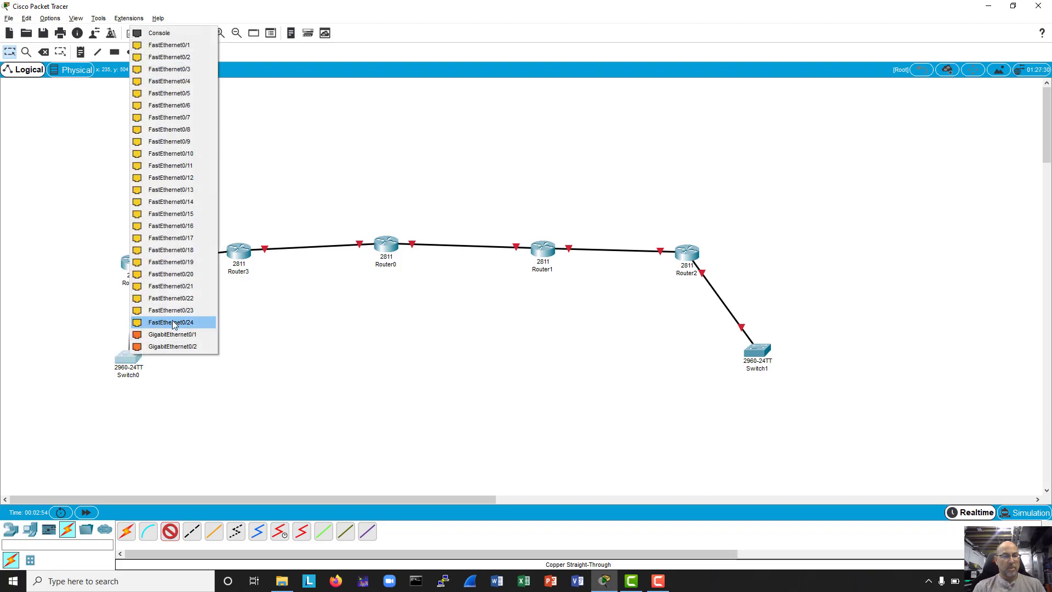
click(171, 322)
Place a PC end device just below and to the right of Switch0.
click(30, 529)
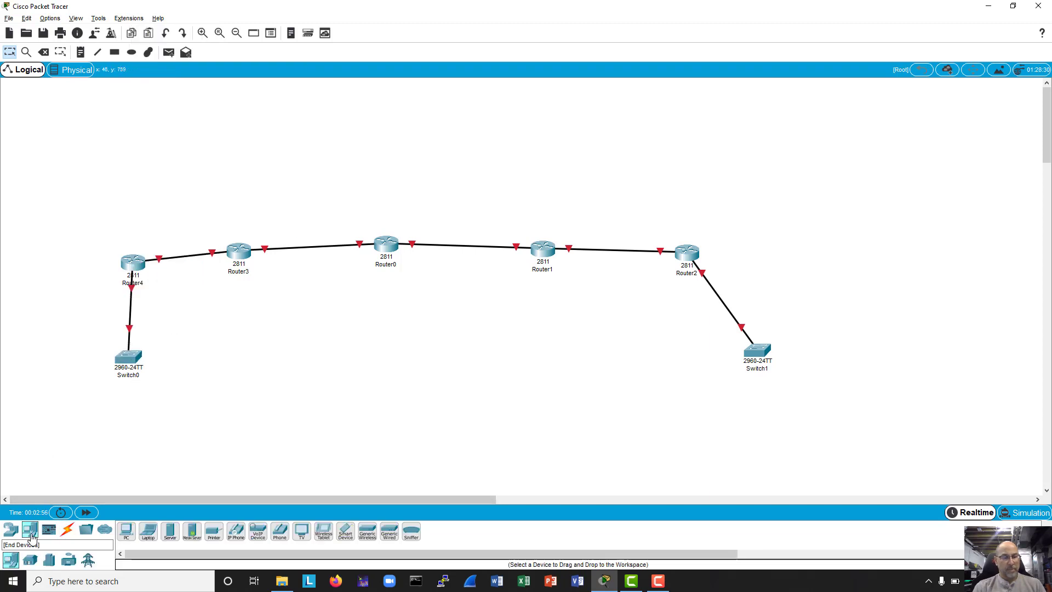
click(126, 531)
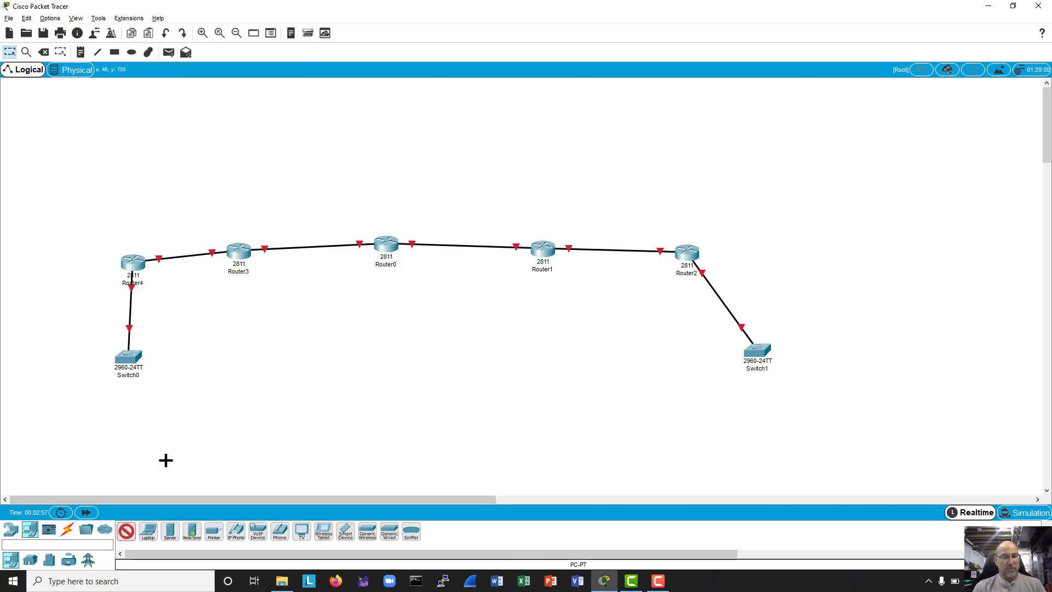
click(172, 413)
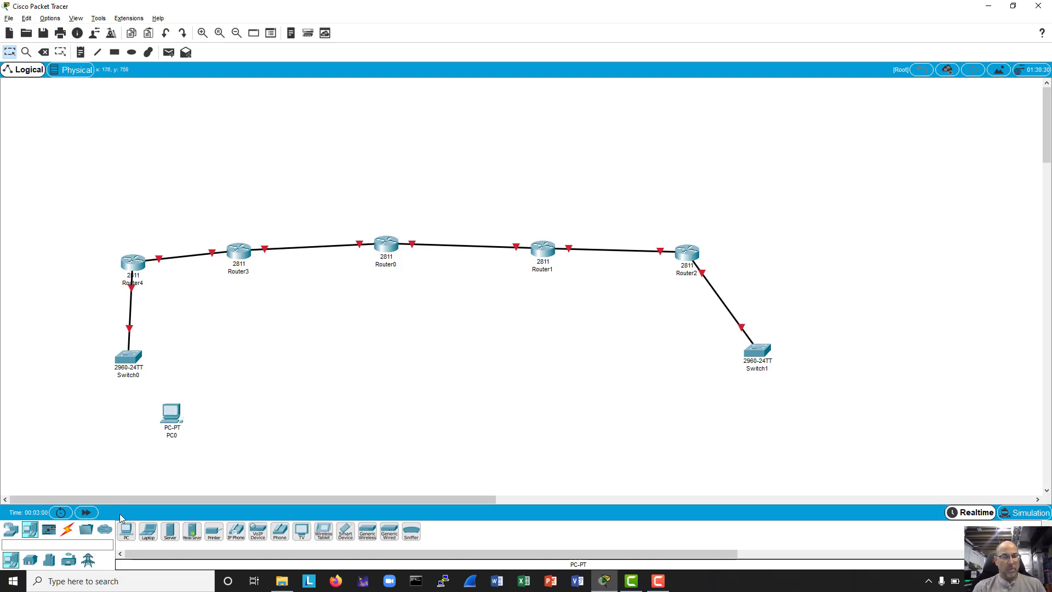
Place a second PC below Switch1 and connect PC0's FastEthernet0 to a FastEthernet port on Switch0 with a copper straight-through cable.
drag(126, 531, 802, 425)
click(67, 530)
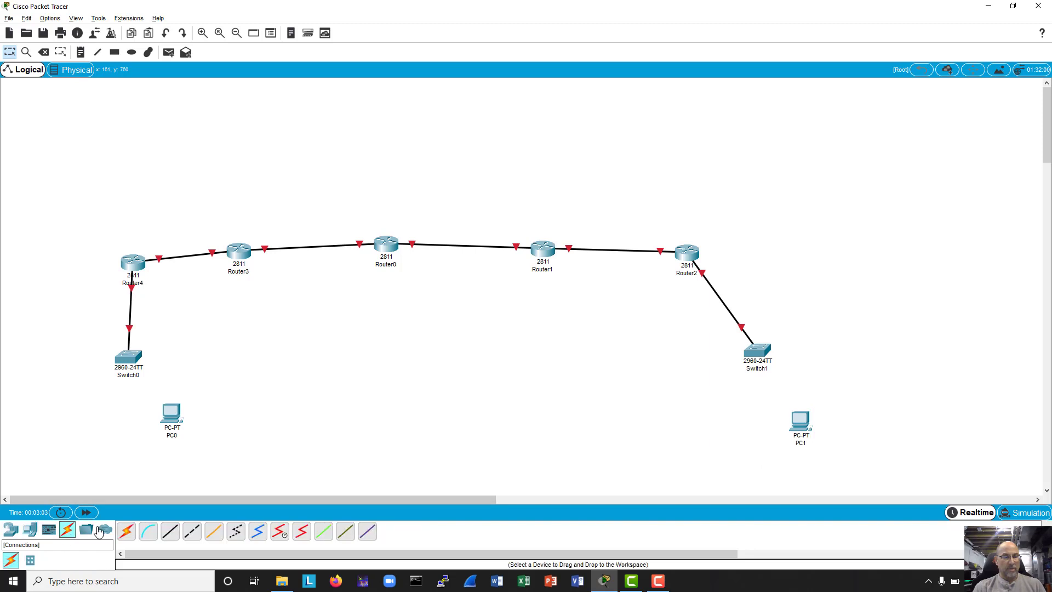
click(170, 531)
click(171, 414)
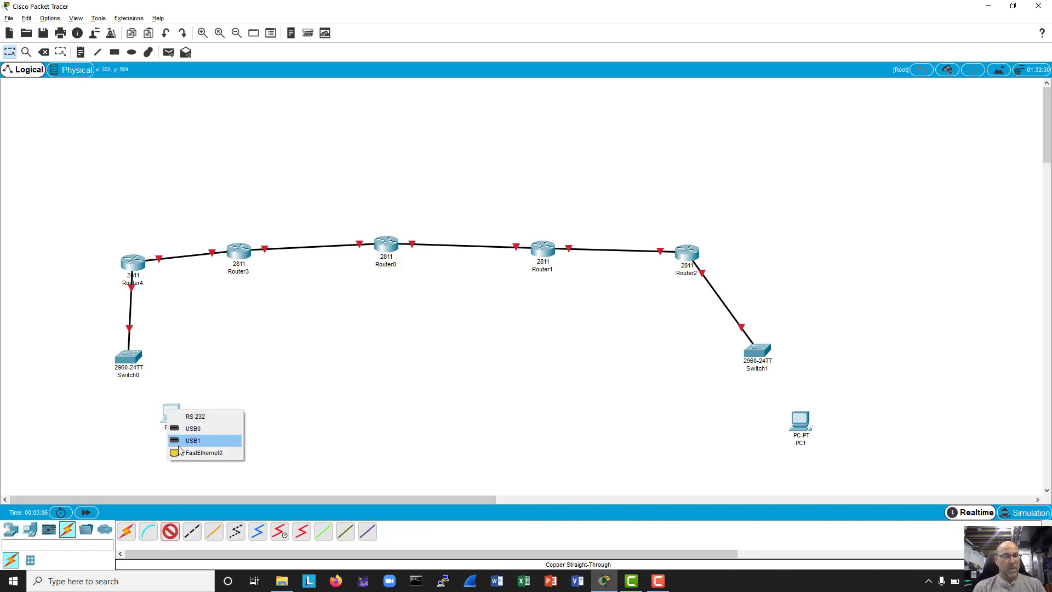
click(204, 452)
click(130, 363)
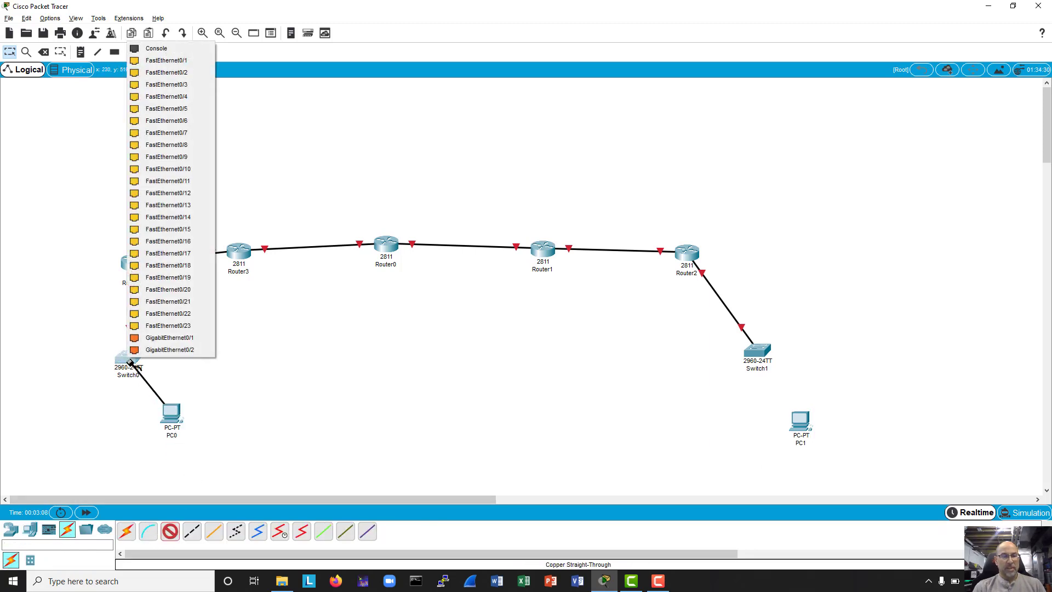
click(148, 317)
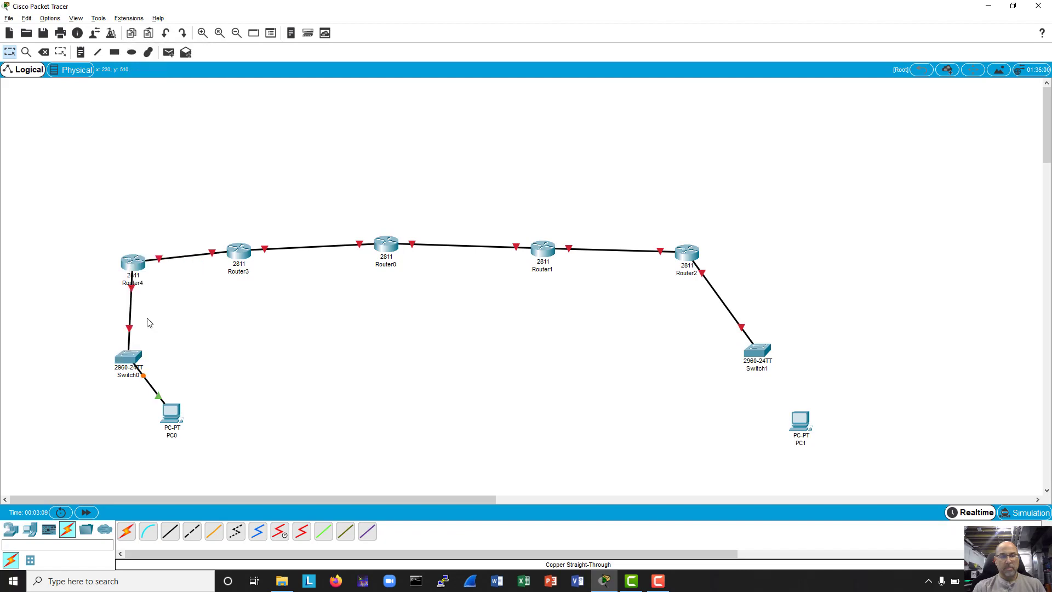
Connect PC1's FastEthernet0 to a port on Switch1 with a copper straight-through cable.
click(170, 531)
click(800, 420)
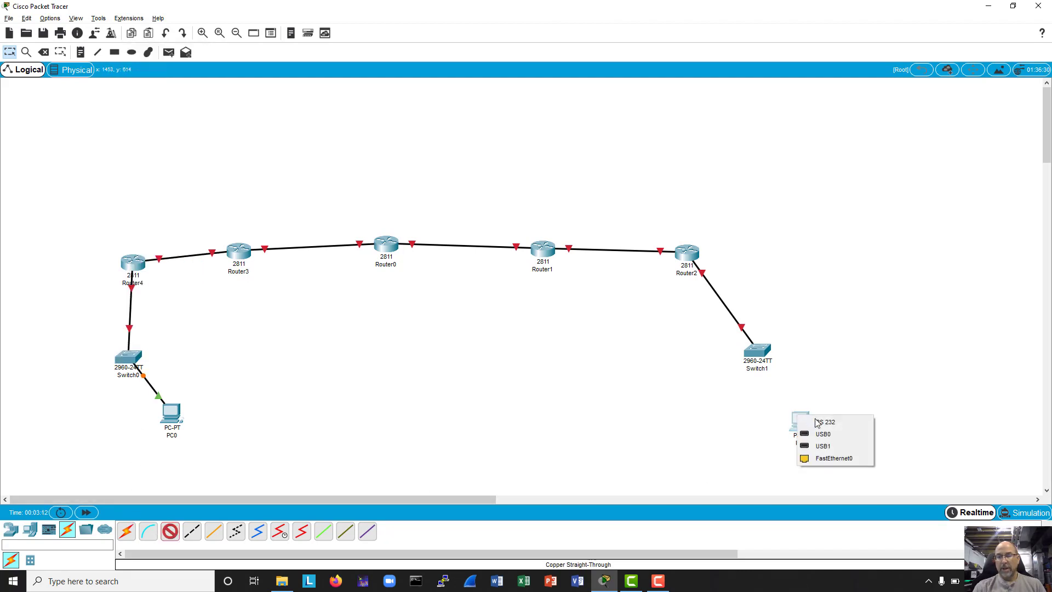
click(831, 459)
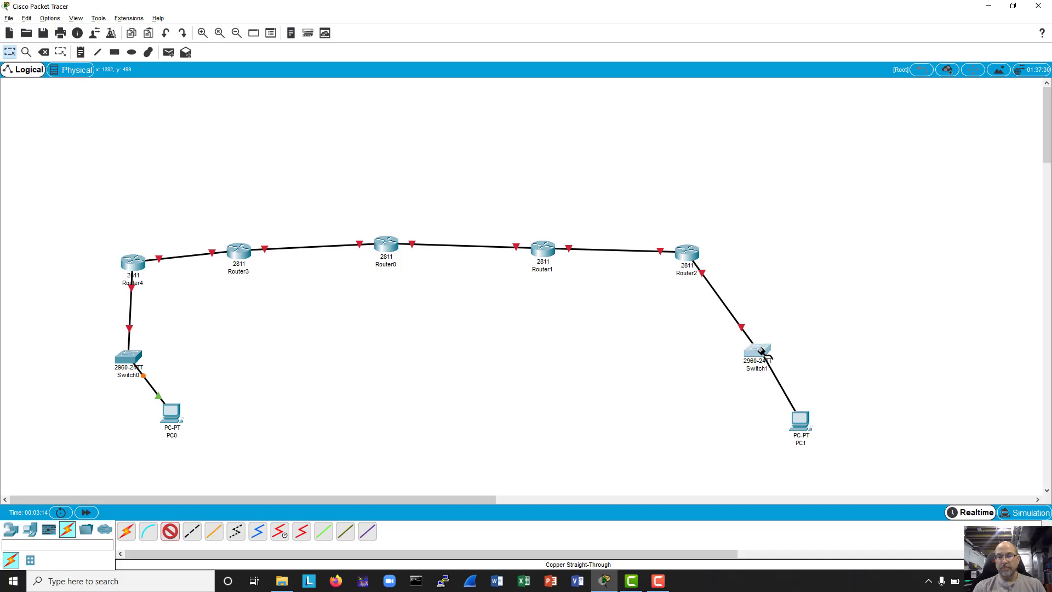
click(762, 349)
click(783, 315)
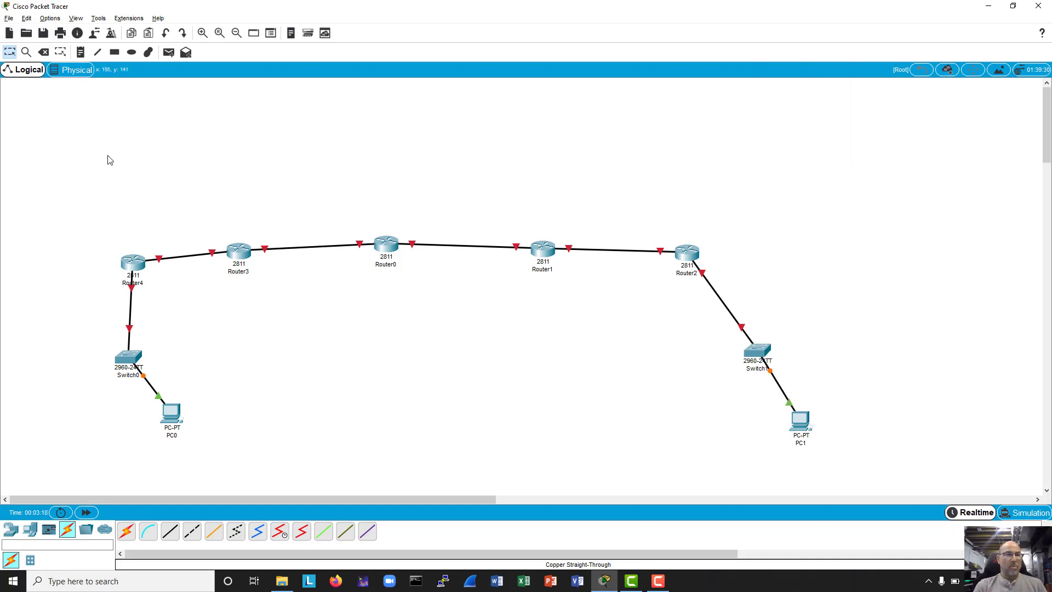
Add a text note reading 172.16.0.0 beside Switch0 to label the network of PC0.
click(80, 52)
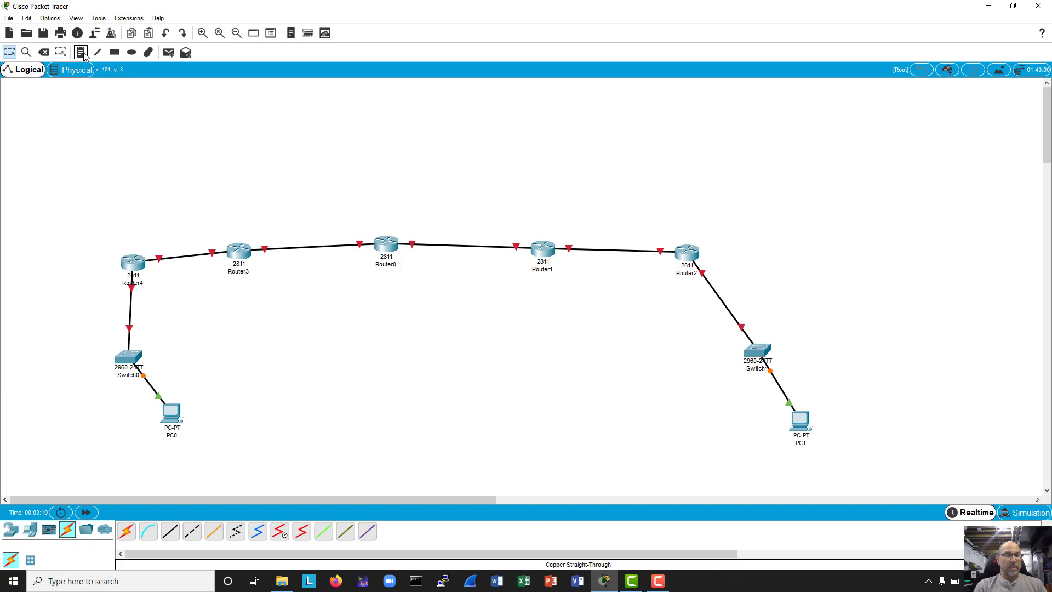
click(162, 351)
text(19)
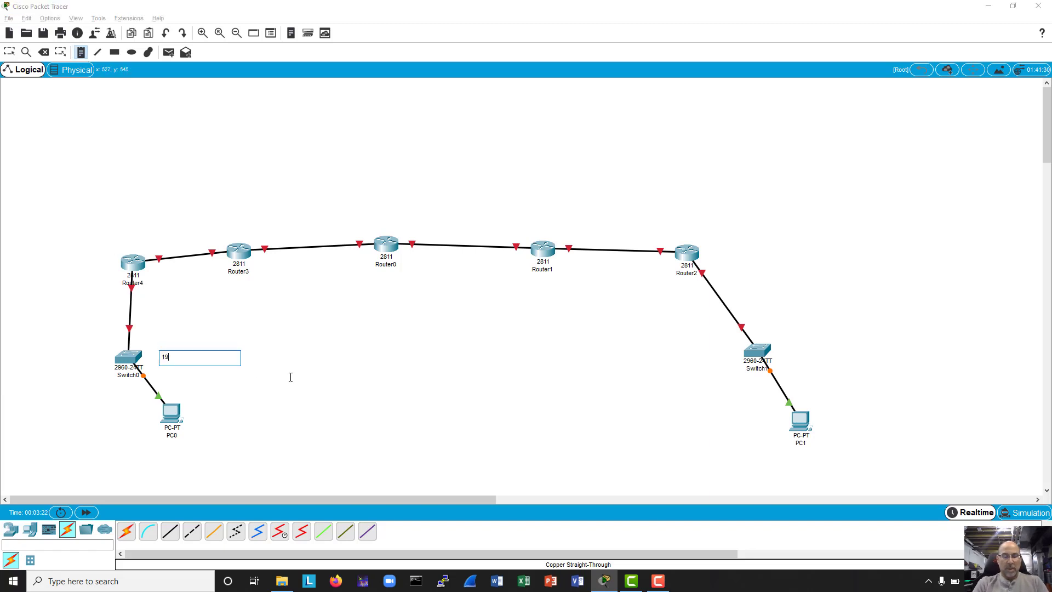
text(2)
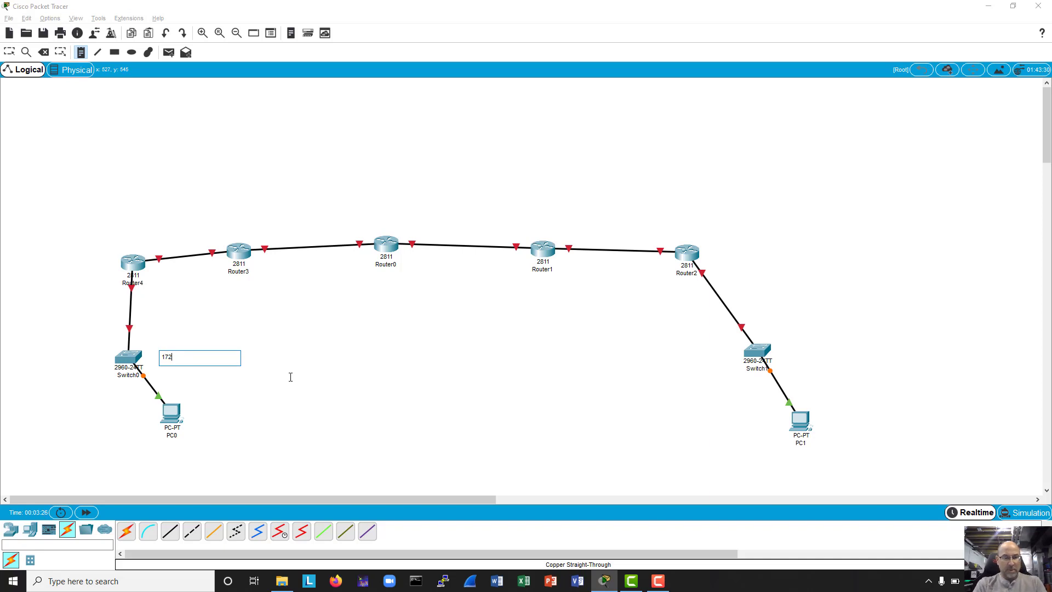
text(.16.16.0.0)
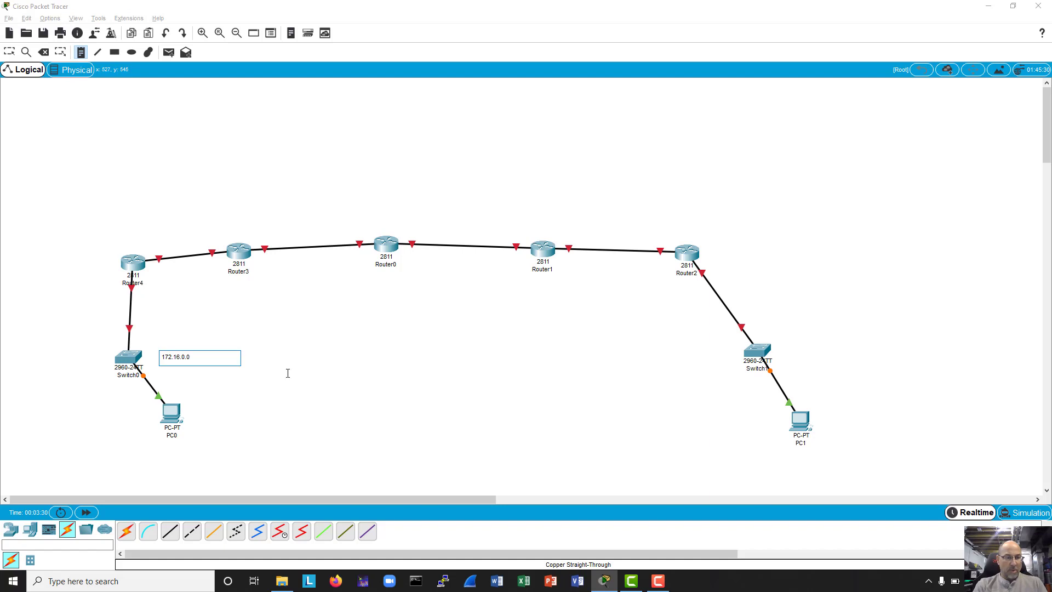
Add notes reading 172.17.0.0 above the Router4–Router3 link and 172.18.0.0 above the Router3–Router0 link.
click(152, 221)
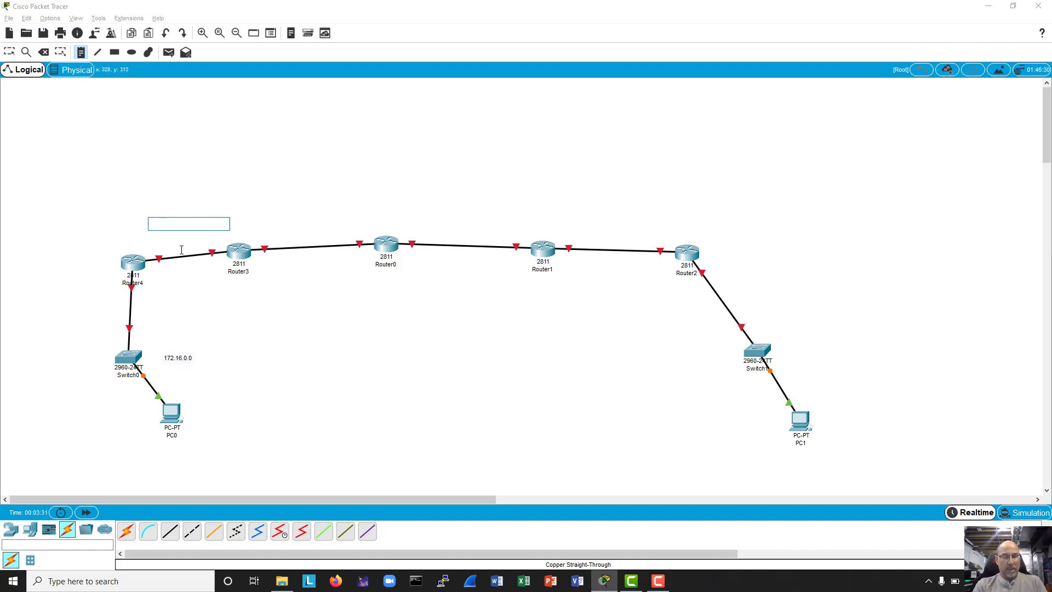
text(172.1)
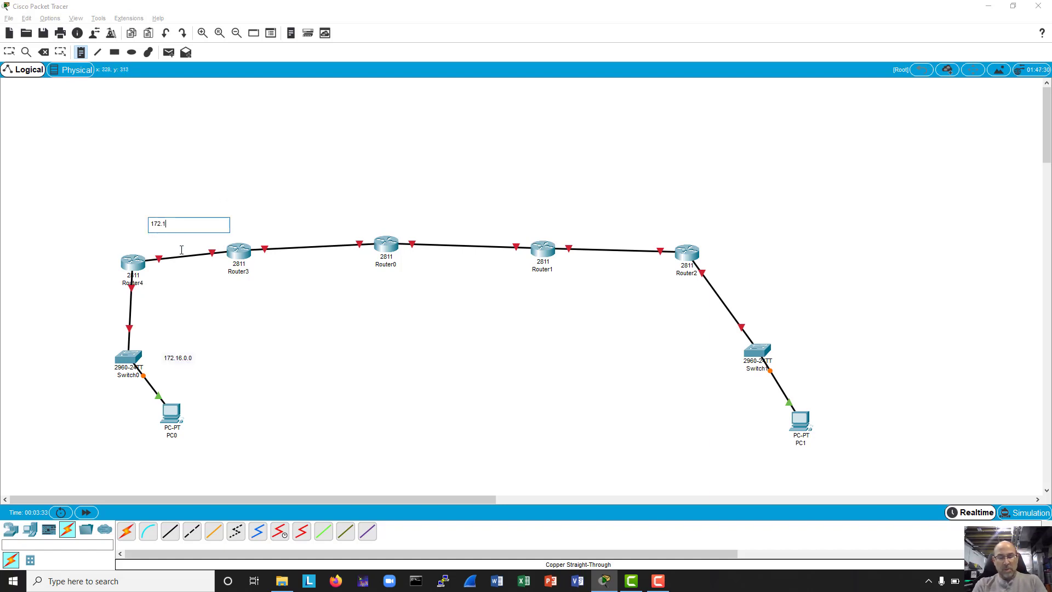
text(70)
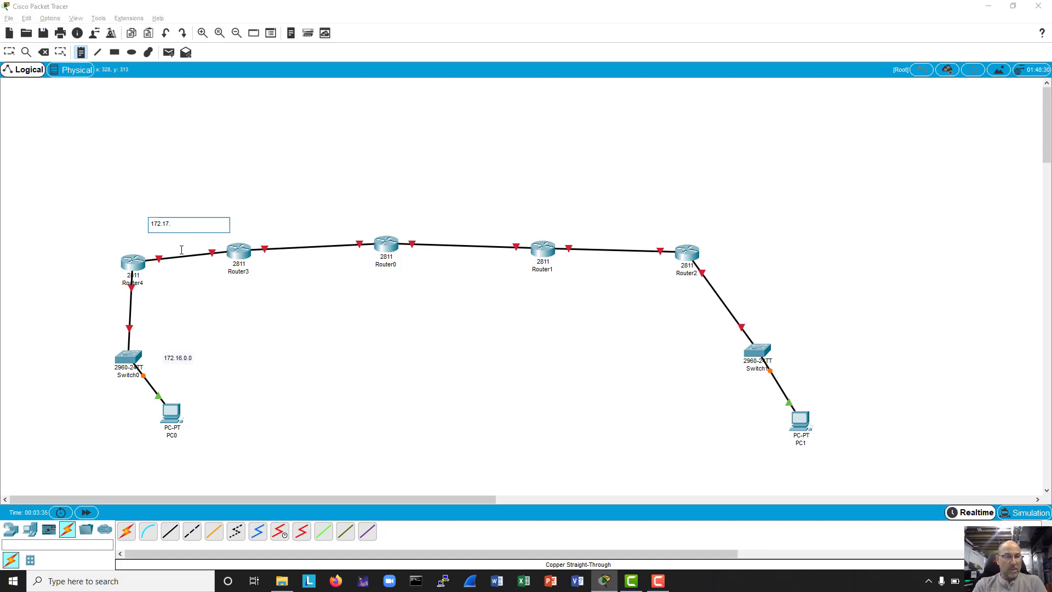
click(274, 209)
text(172.18.0.0)
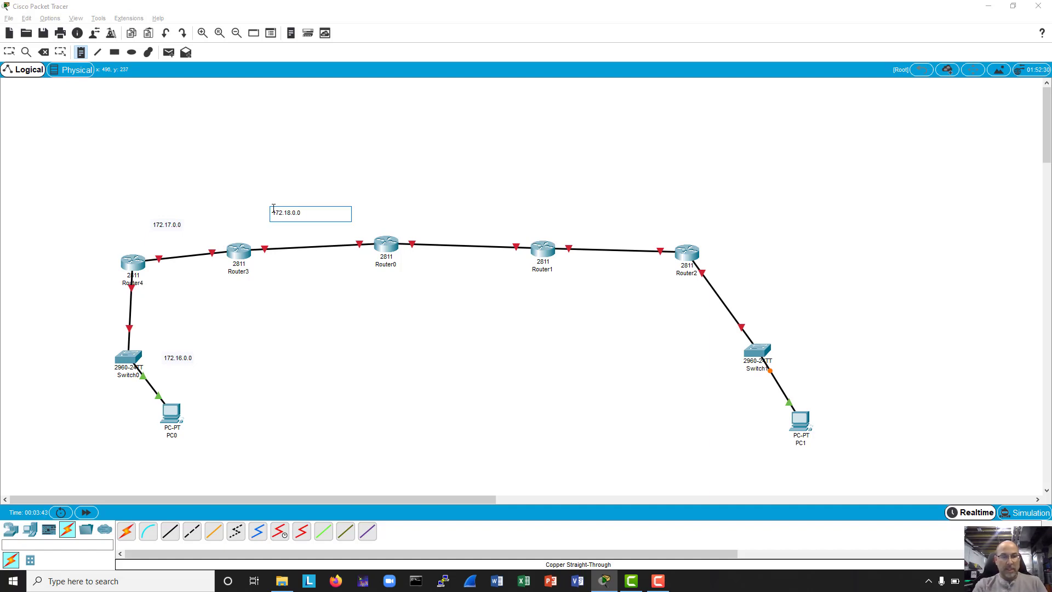
Add notes reading 172.19.0.0 above the Router0–Router1 link and 172.20.0.0 above the Router1–Router2 link.
click(431, 201)
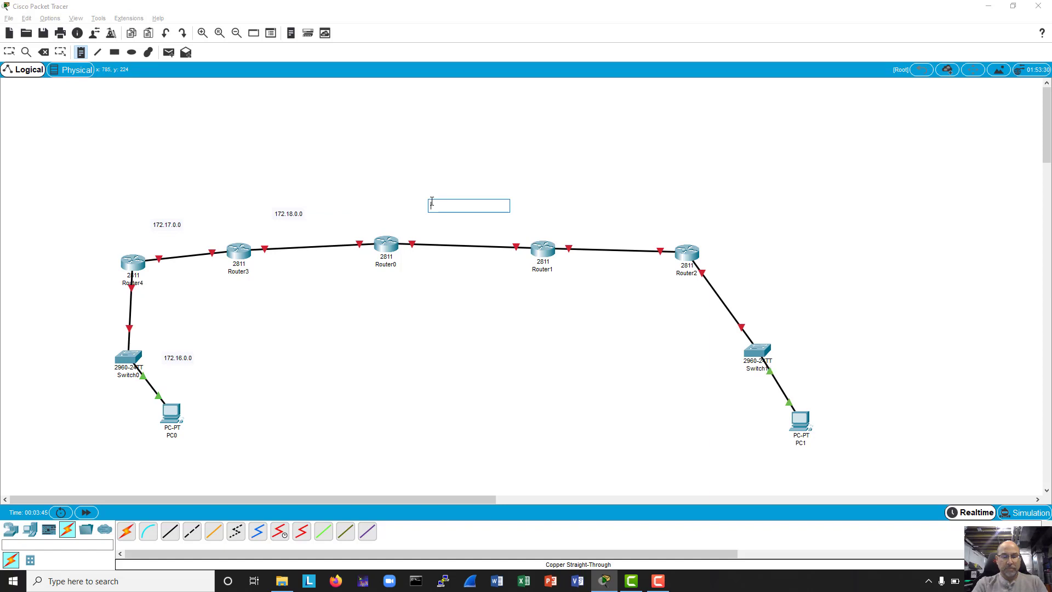
text(172.19.0.0)
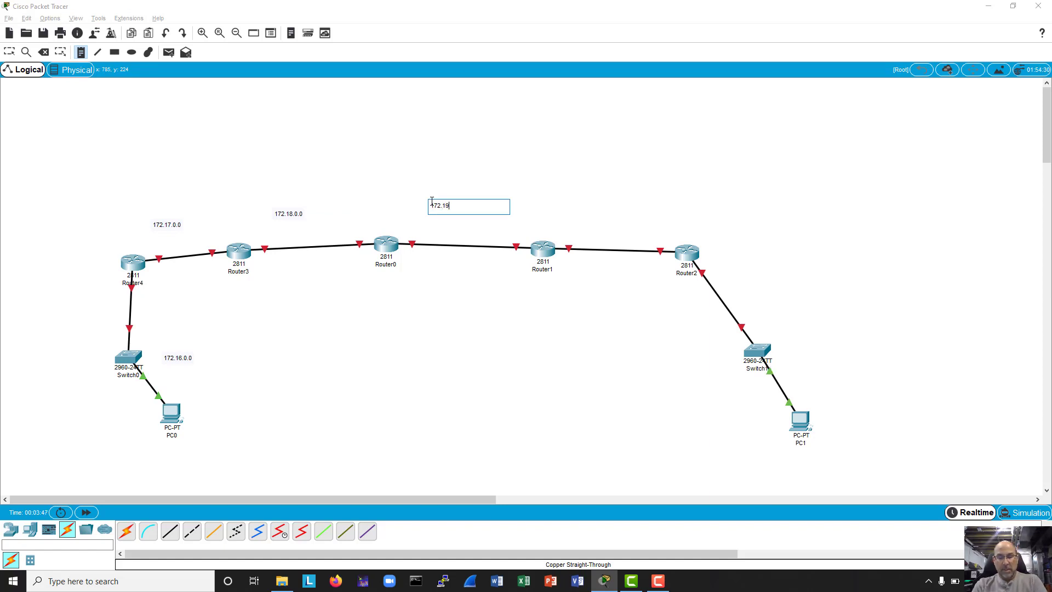
click(586, 210)
text(172.20.0.0)
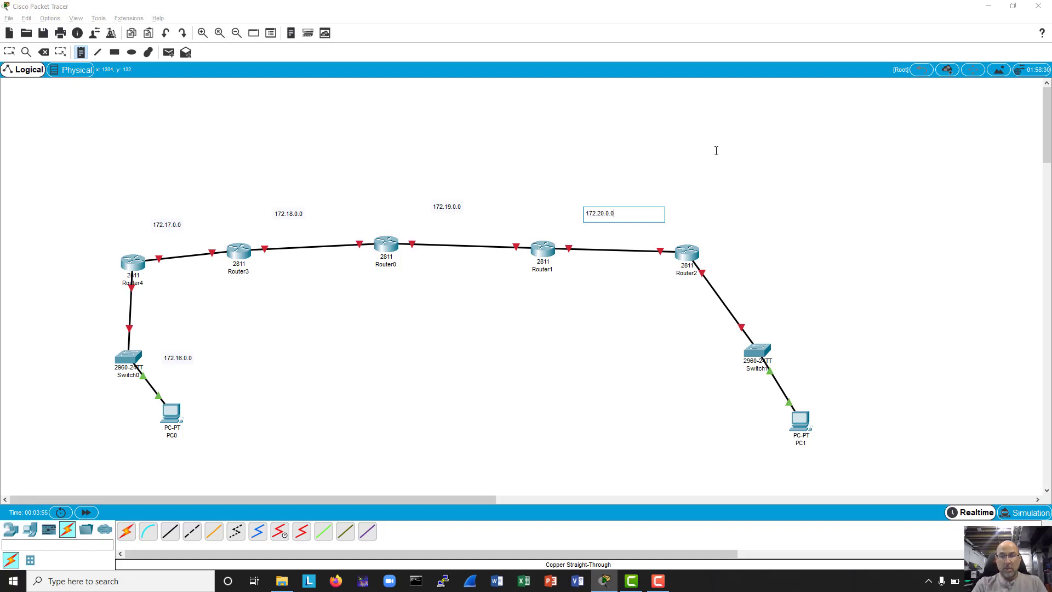
Add a note reading 172.21.0.0 beside the link between Router2 and Switch1.
click(768, 280)
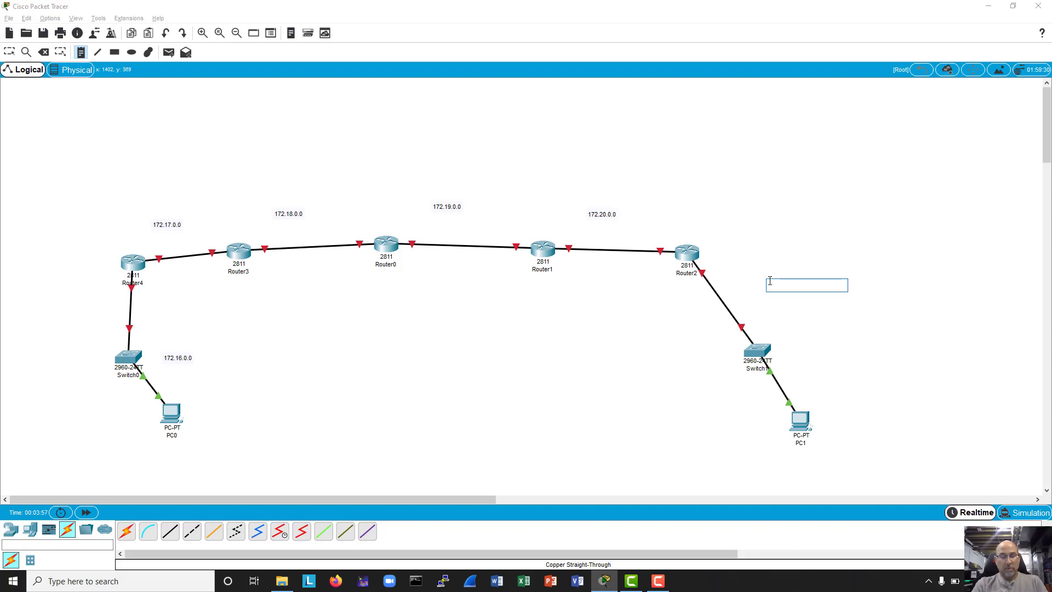
text(172.21.0.0)
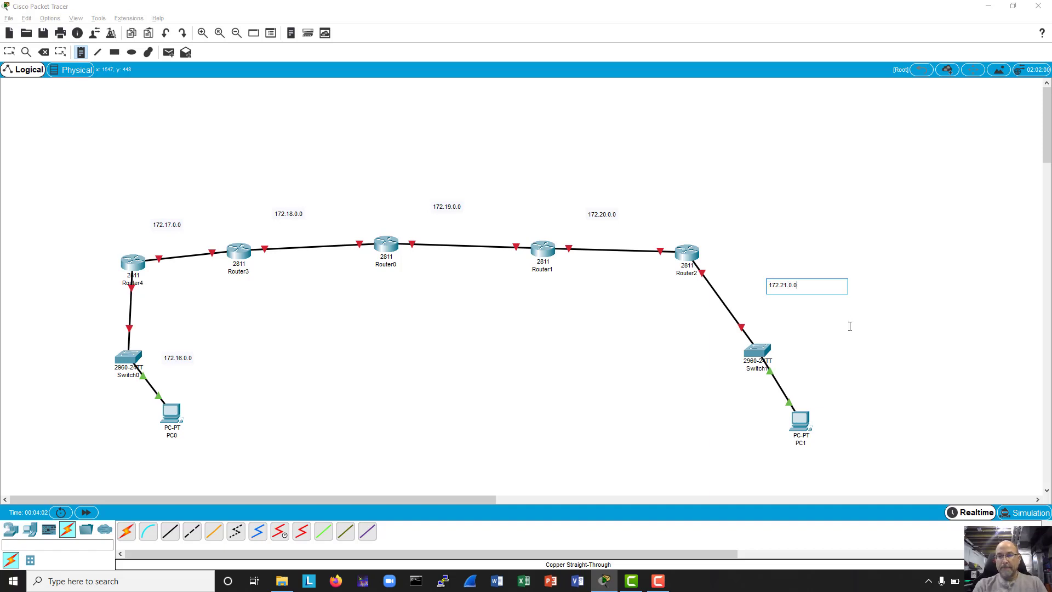
click(850, 326)
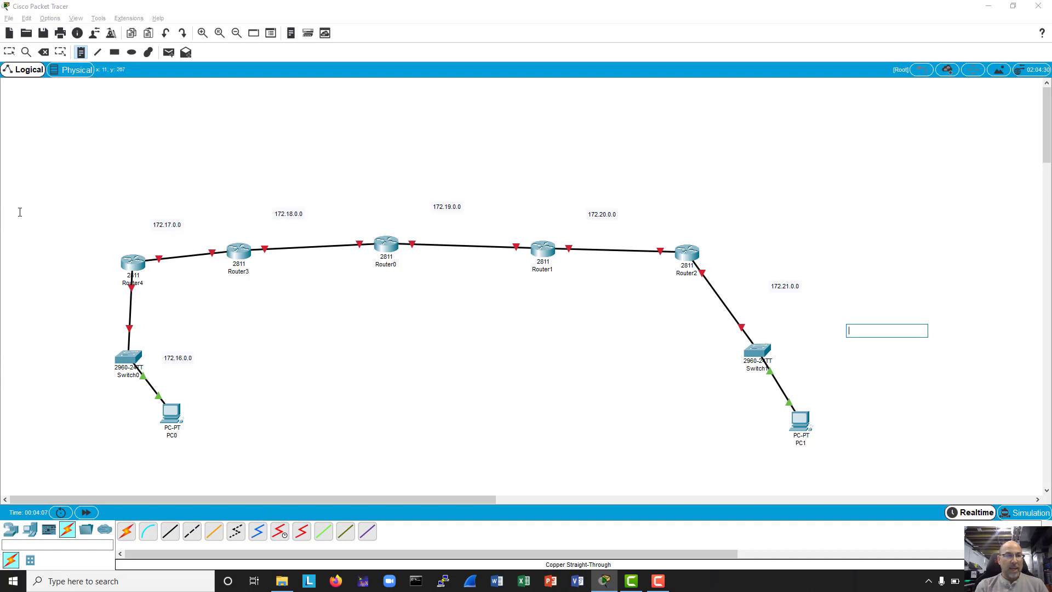
Add a note reading "Area 0" above the 172.19.0.0 network label.
click(81, 55)
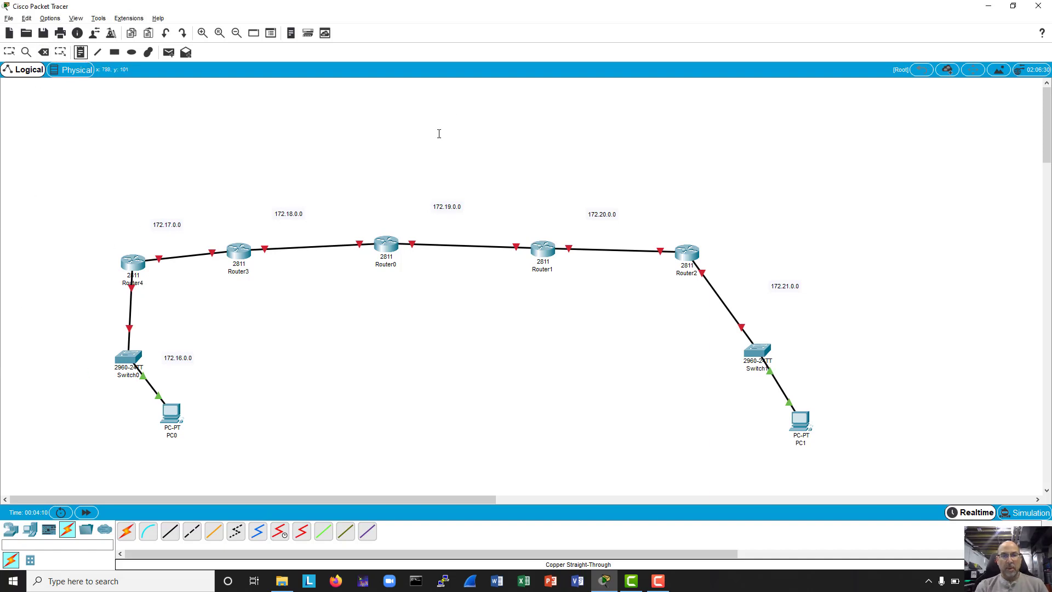
click(436, 170)
text(Area 0)
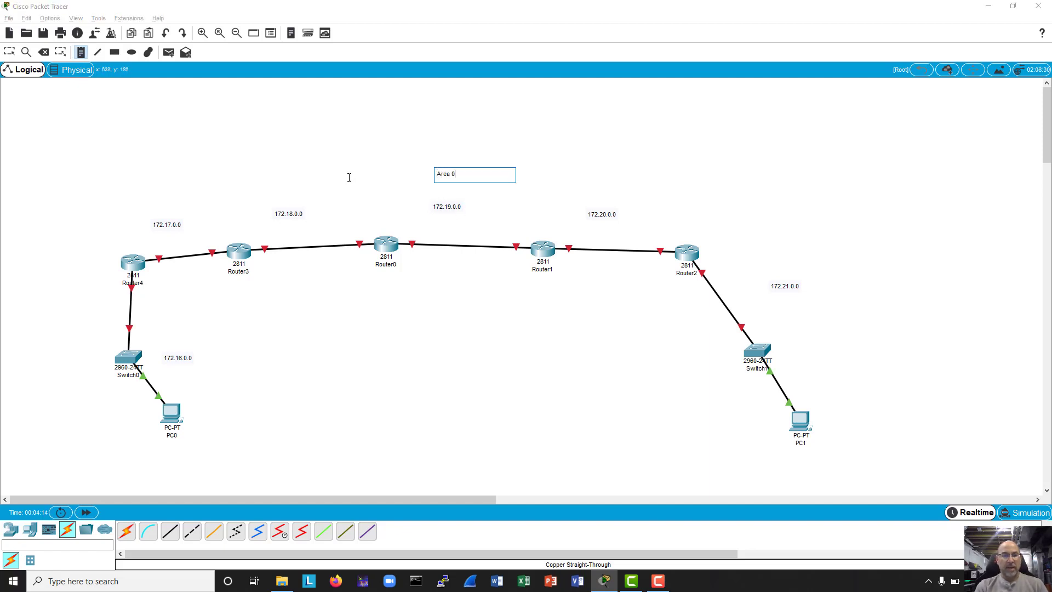
Add a note reading "Area 51" above Router3, between the 172.17.0.0 and 172.18.0.0 labels.
click(196, 177)
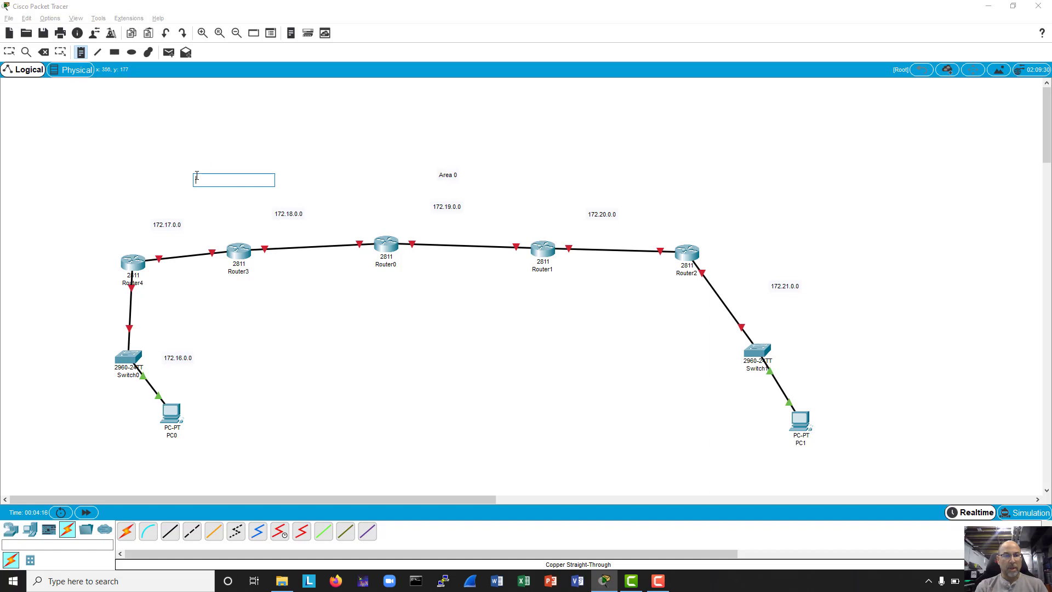
text(Are)
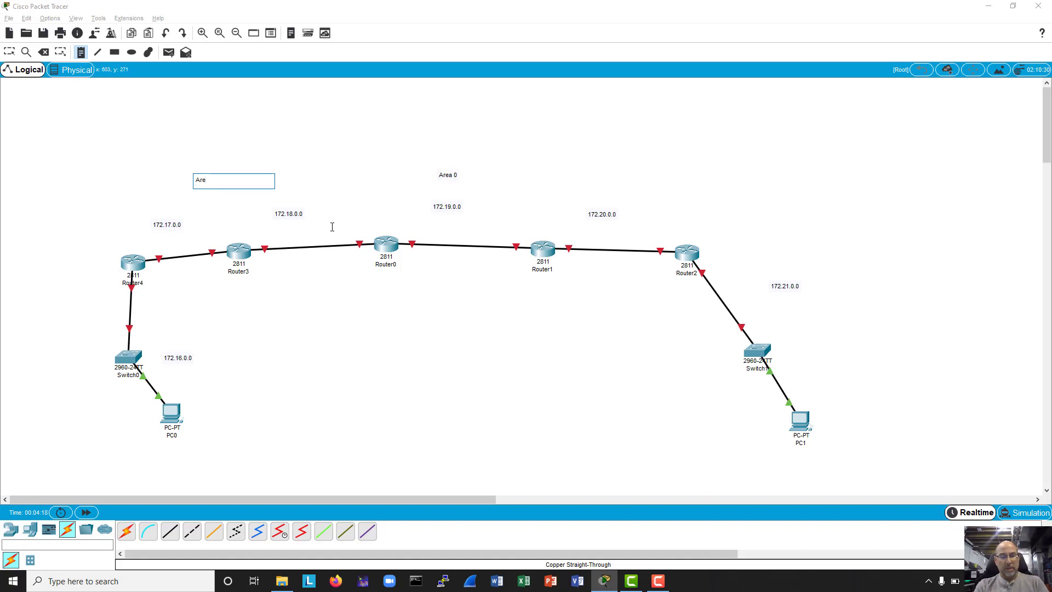
text(a 51)
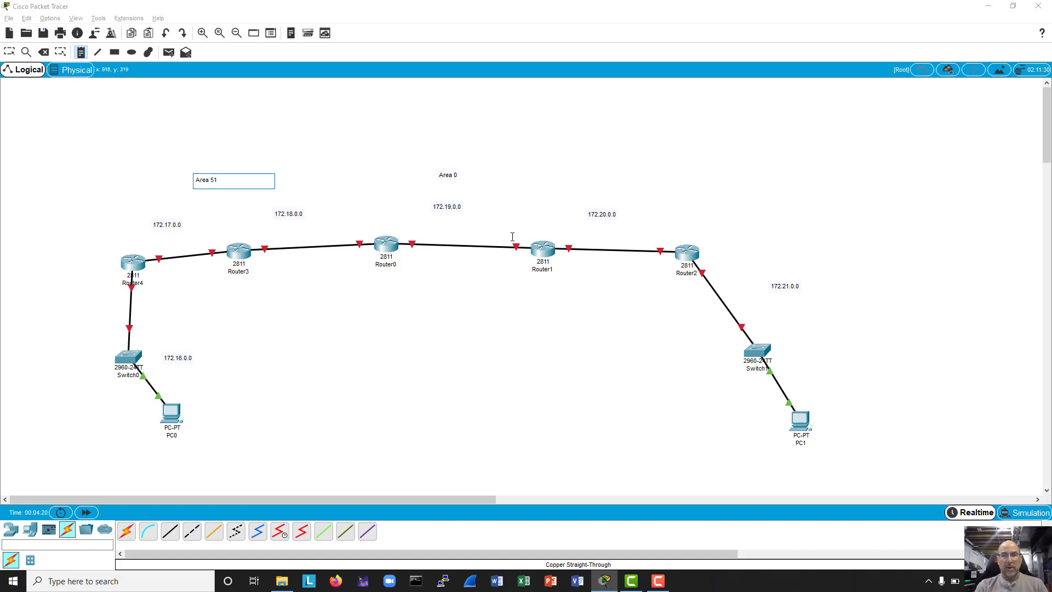
Add a note reading "Area 52" above Router2 and leave note placement.
click(696, 195)
text(Area 52)
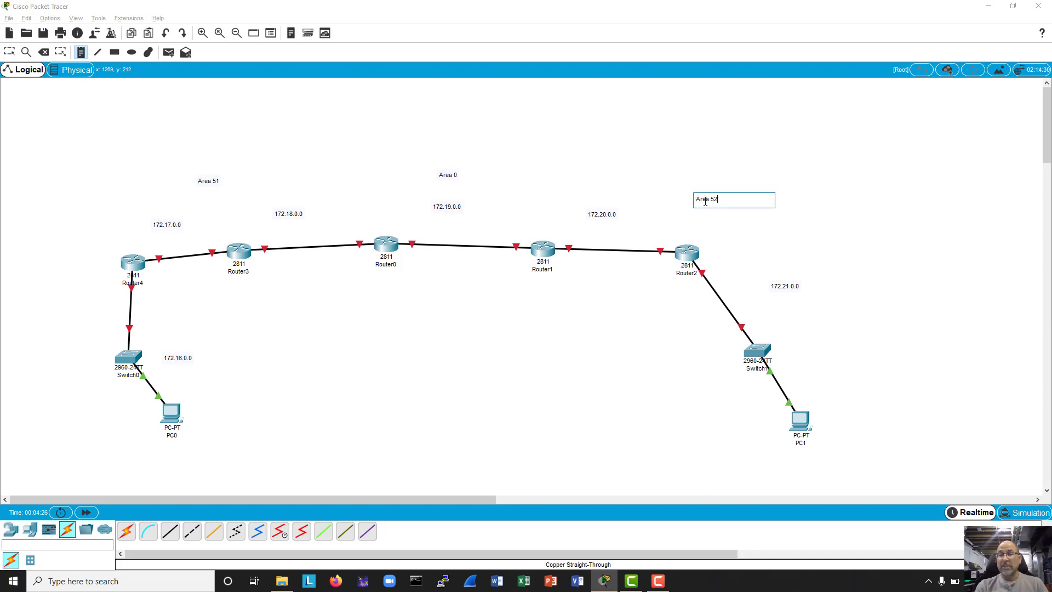
click(829, 234)
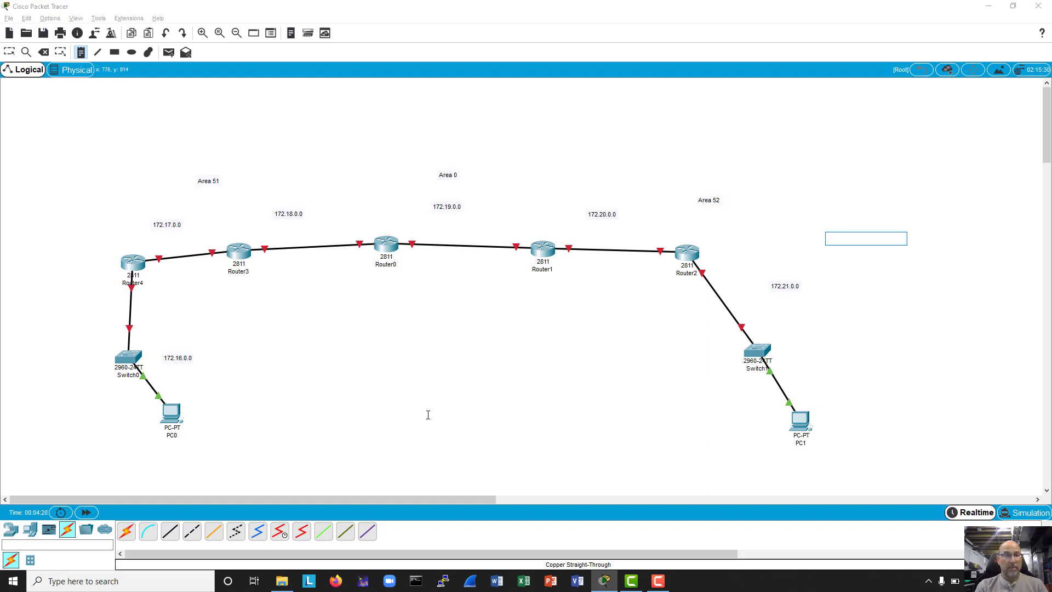
key(Escape)
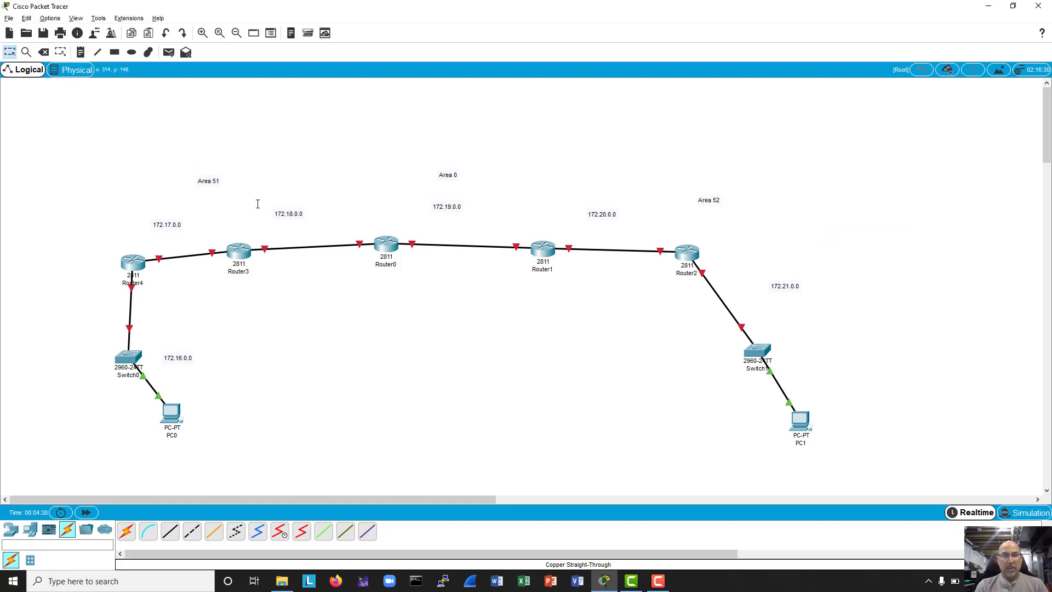
Open Router0's command line and decline the initial configuration dialog to reach the router prompt.
click(382, 248)
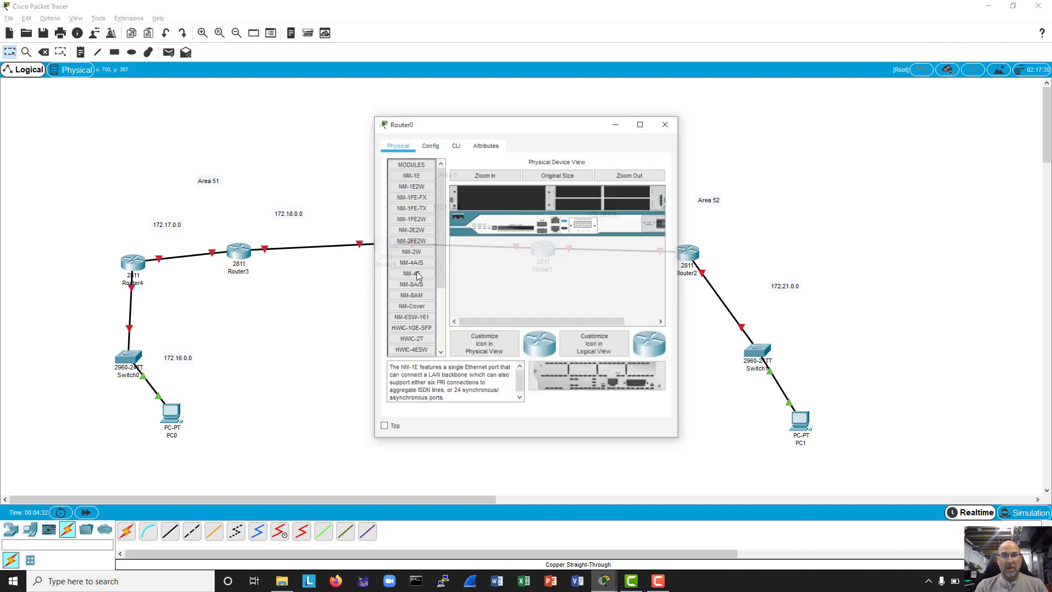
click(458, 146)
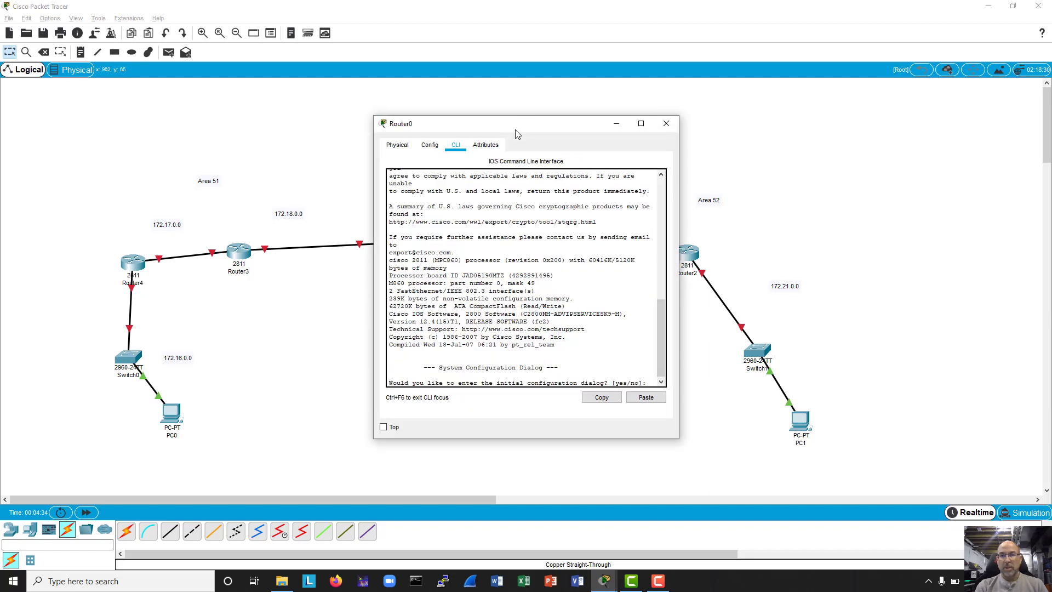
drag(516, 128, 815, 127)
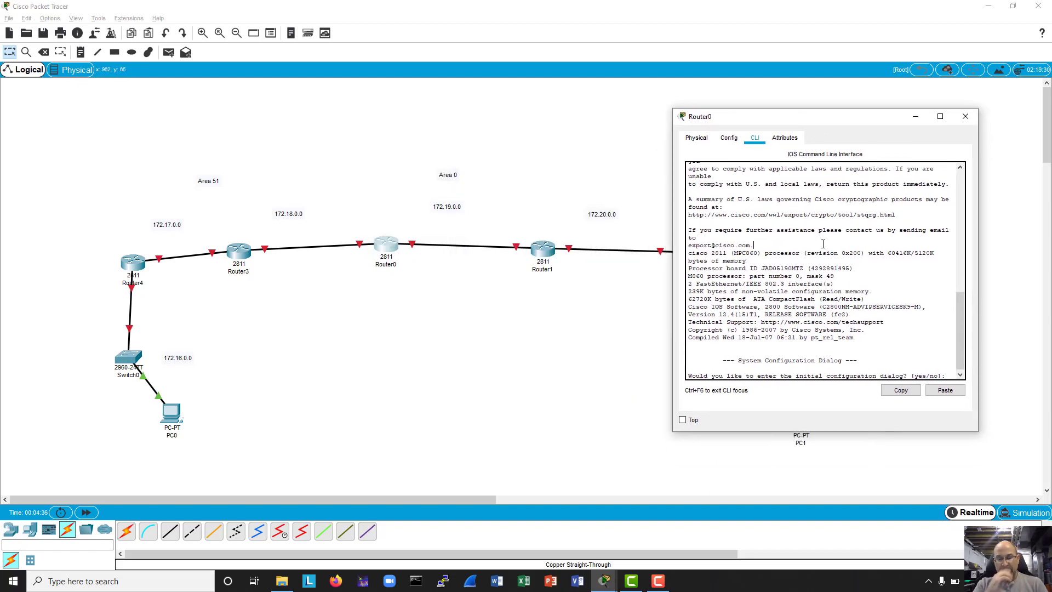
text(n)
key(Return)
key(Return)
key(Return)
key(Return)
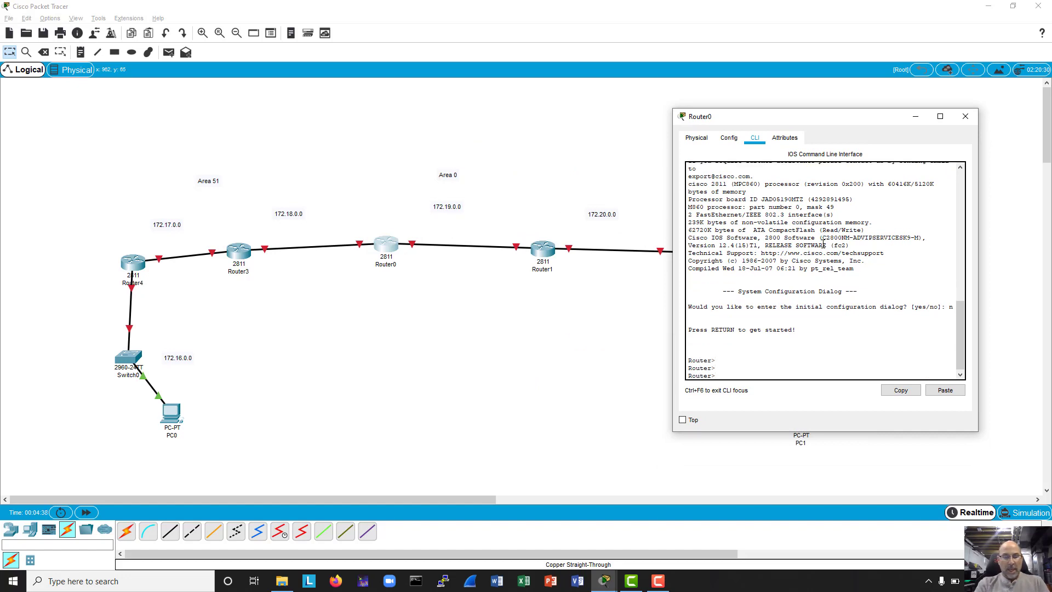
Enter privileged mode and global configuration mode on Router0.
text(ena)
key(Return)
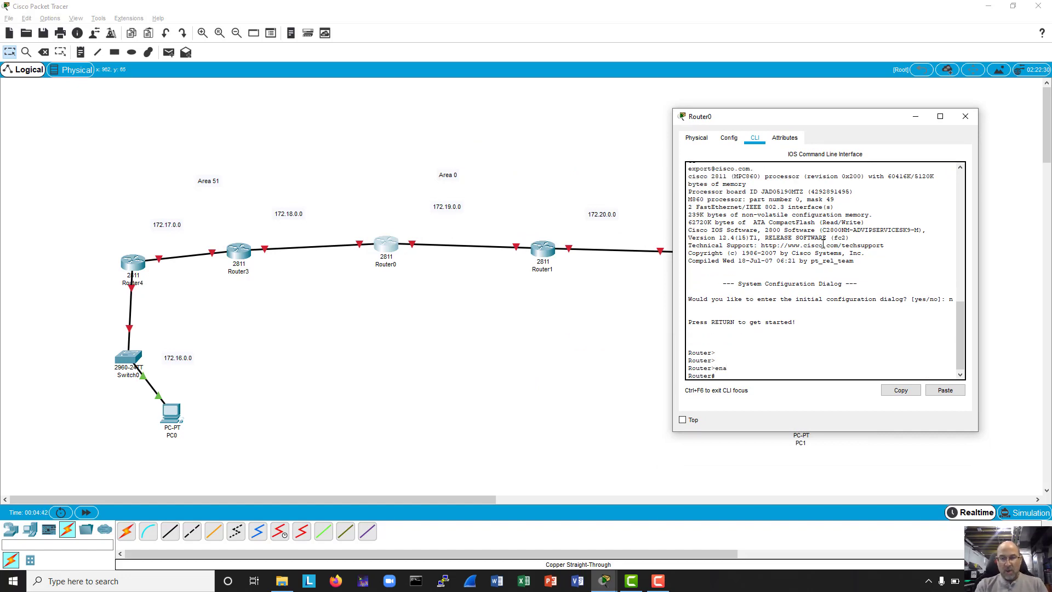
text(conf t)
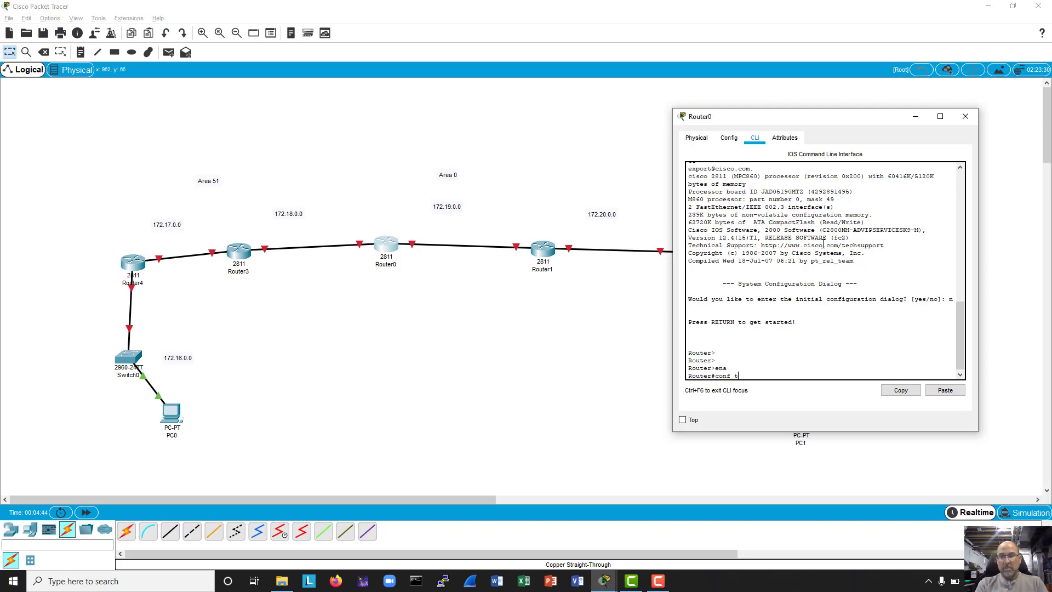
key(Return)
key(Return)
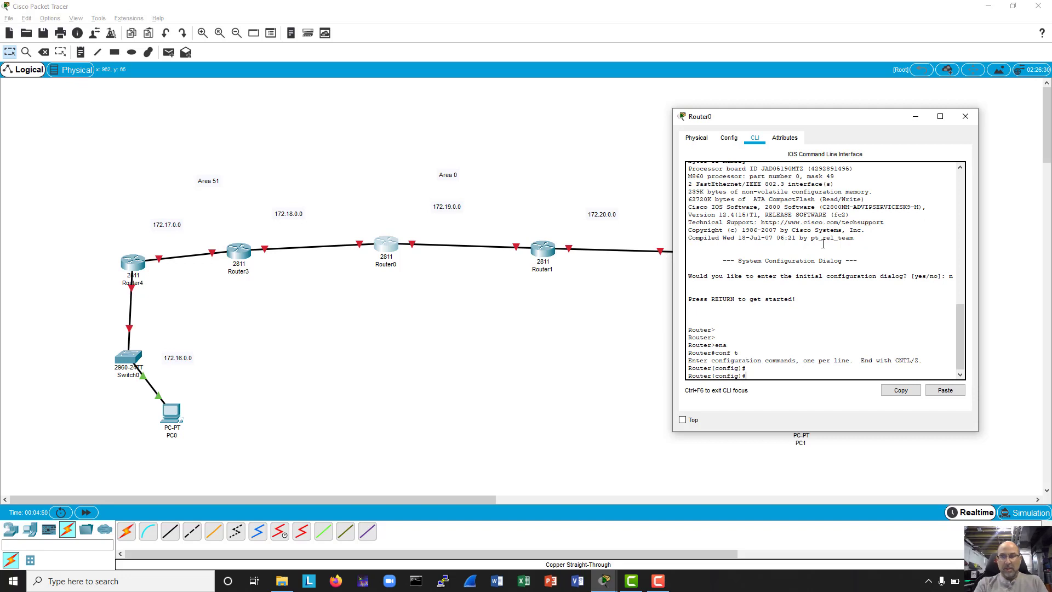
Enable interface f0/0 on Router0 with no shut.
text(int f0)
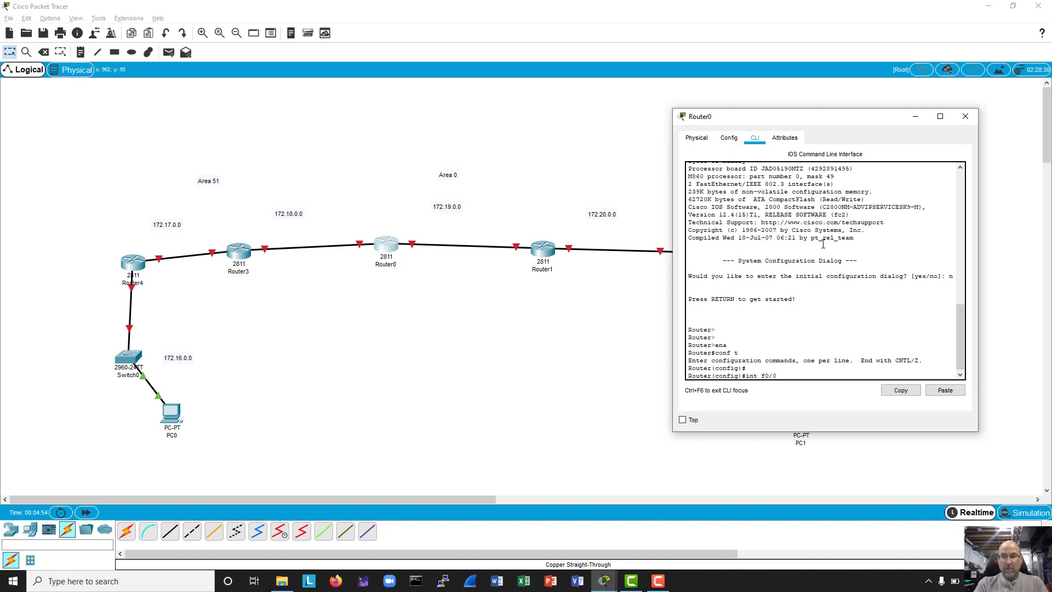
text(/0)
key(Return)
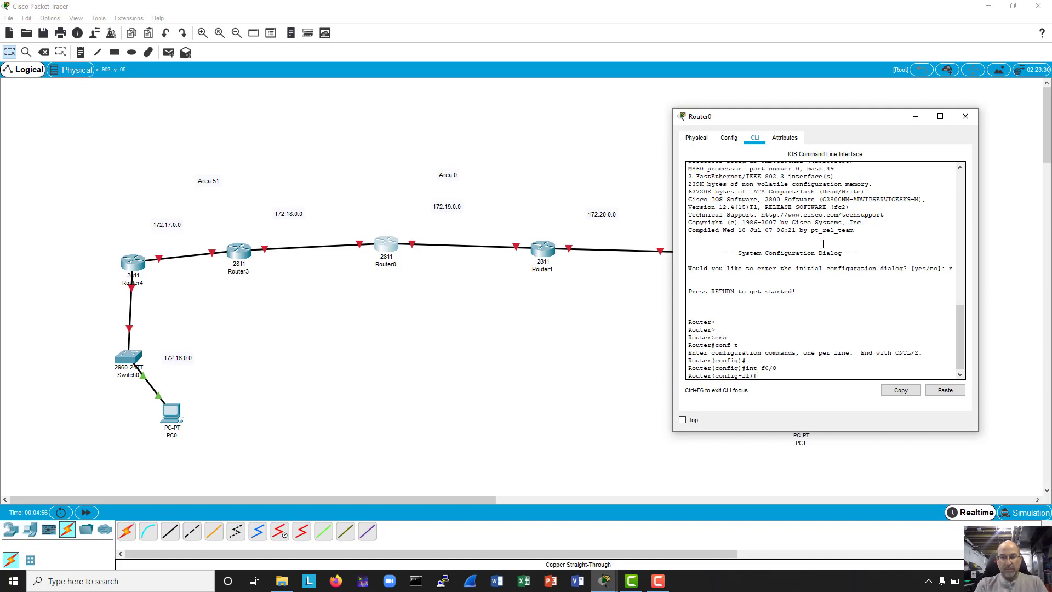
text(no shut)
key(Return)
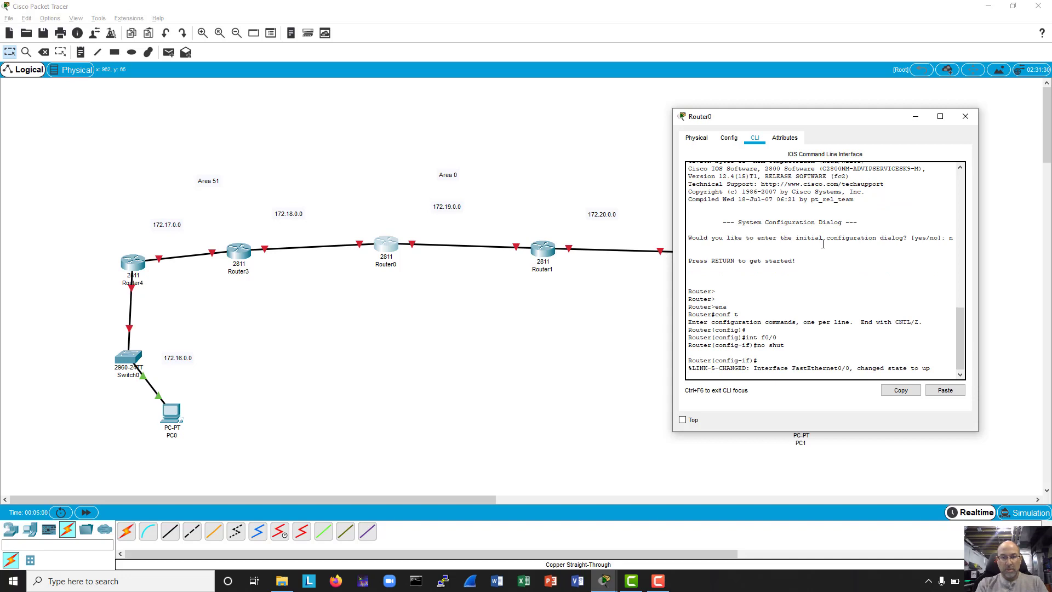
Open Router3's command line and decline the initial configuration dialog to reach the router prompt.
click(240, 257)
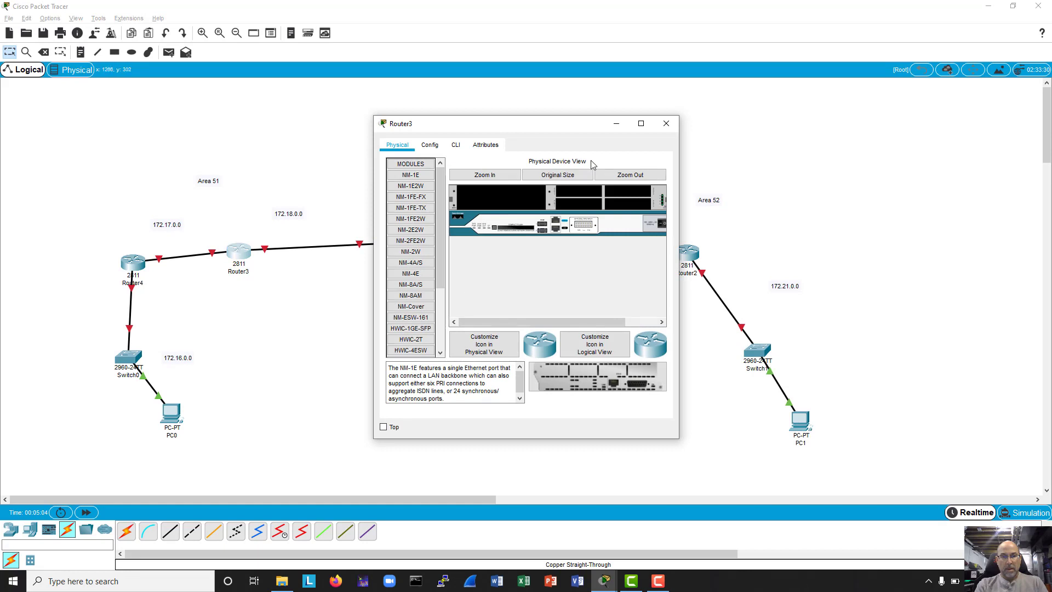
click(455, 145)
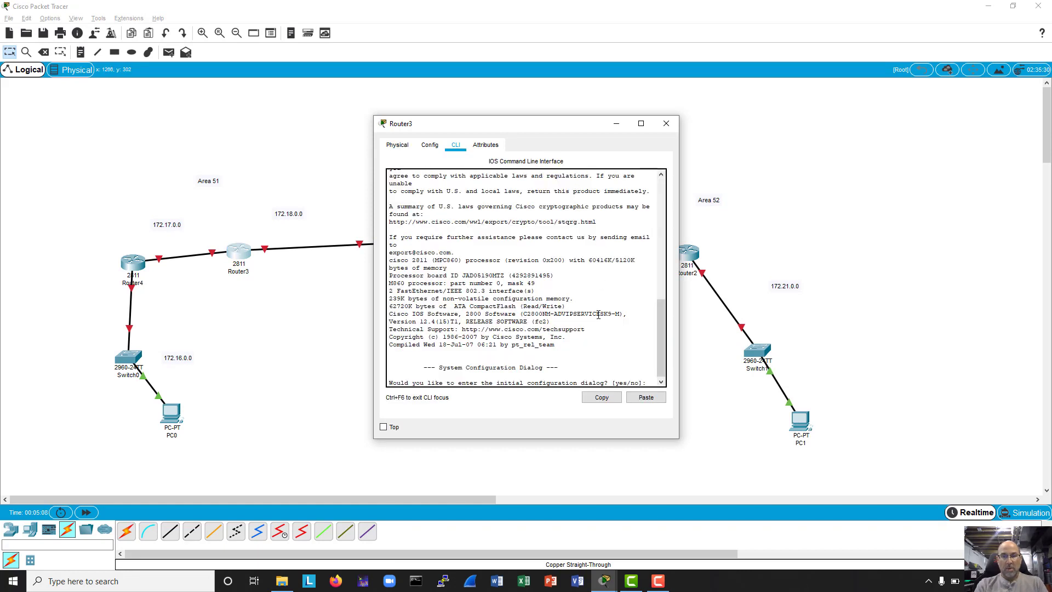
key(Return)
key(Return)
key(Return)
text(n)
key(Return)
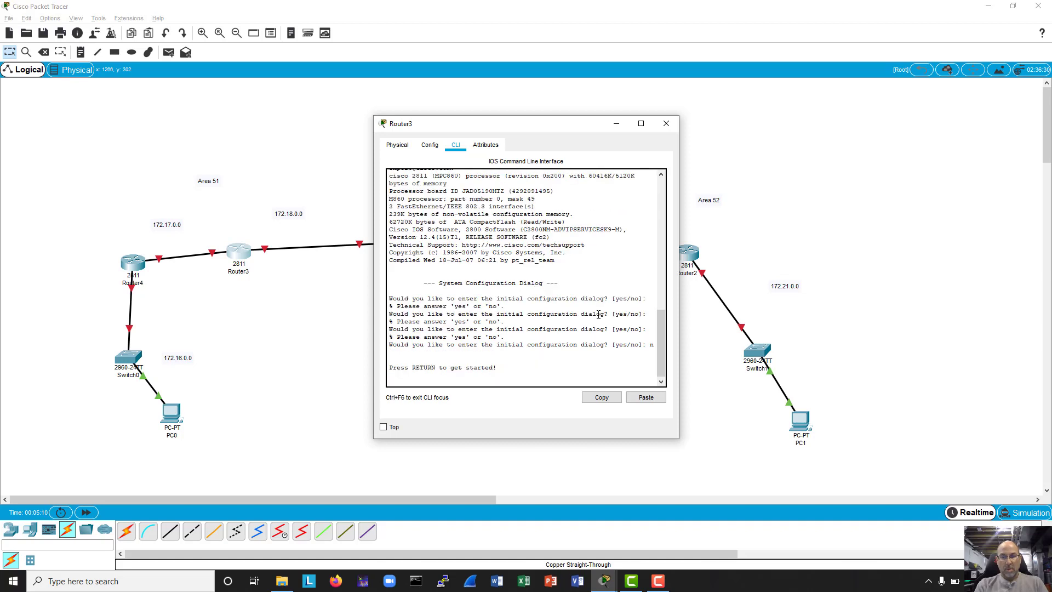
key(Return)
key(Return)
Enter privileged mode and global configuration mode on Router3.
text(ena)
key(Return)
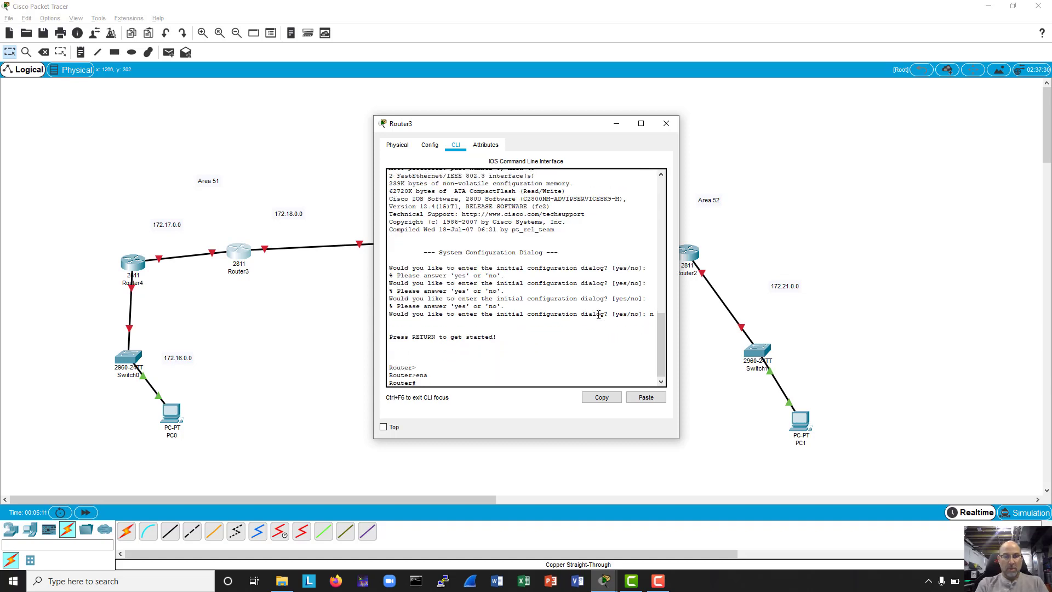
text(int f0/1)
key(Return)
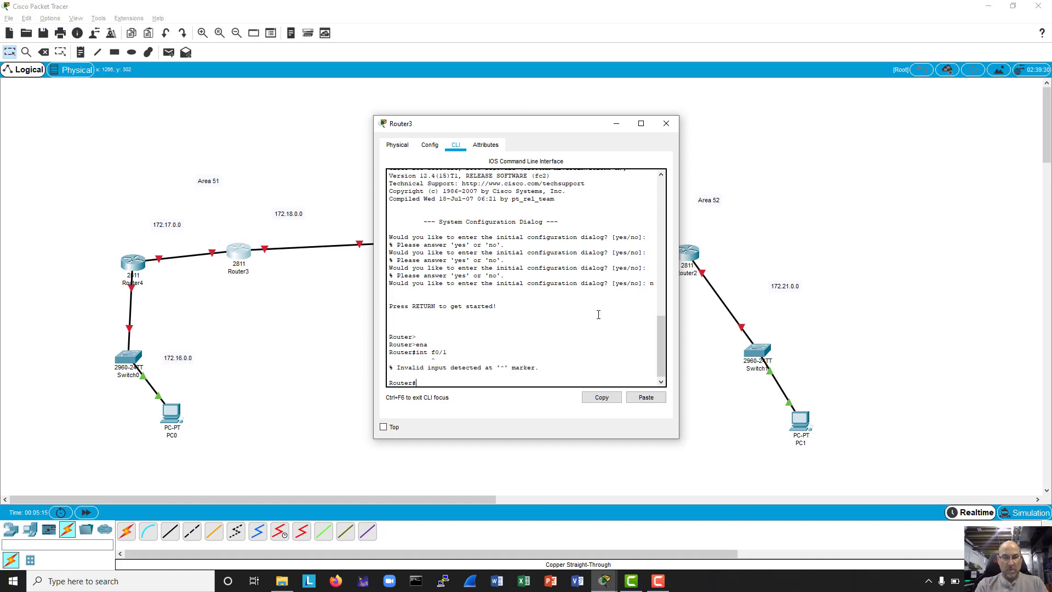
text(conf t)
key(Return)
Enable interface f0/1 on Router3 with no shut.
text(int)
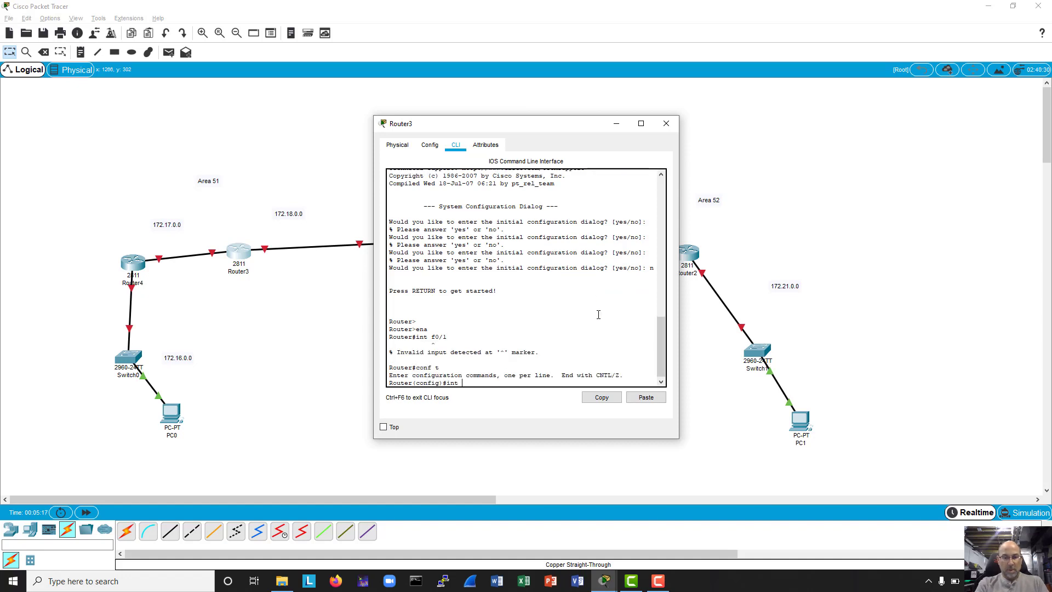
text( f0/0)
key(BackSpace)
text(1)
key(Return)
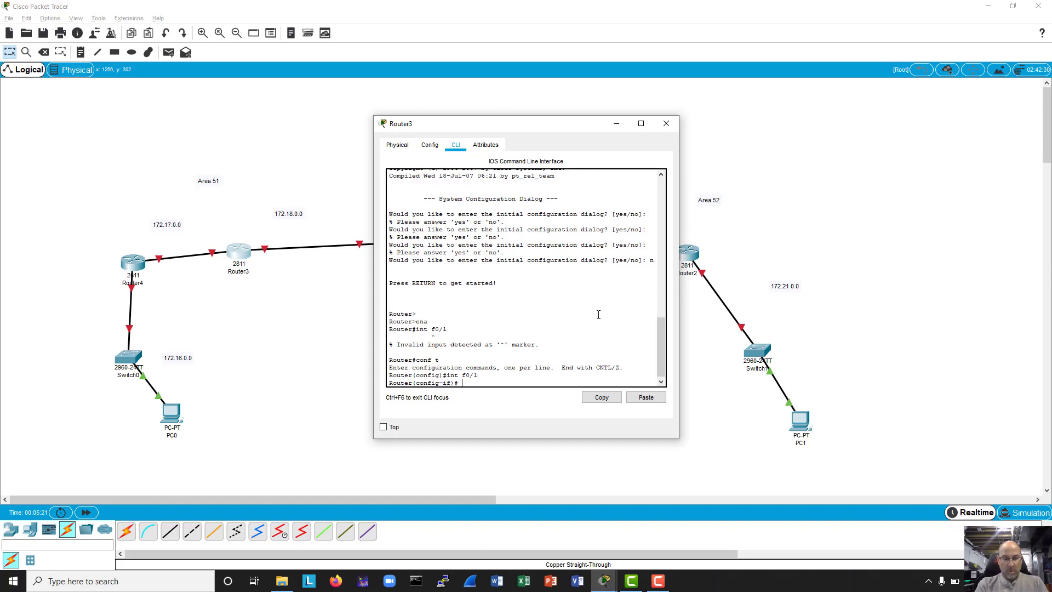
text(no shut)
key(Return)
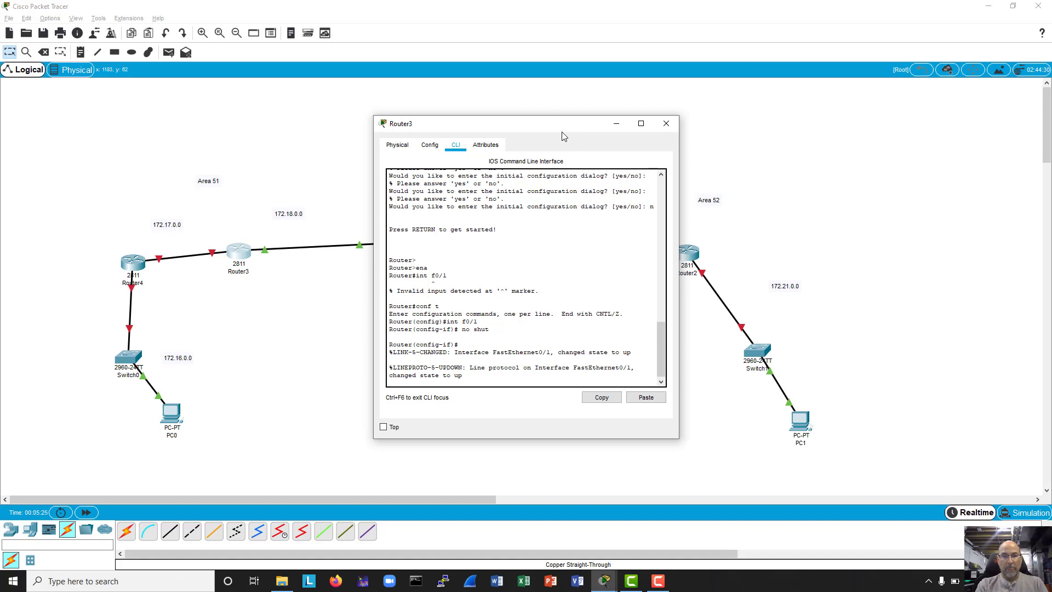
Move Router3's window clear of the topology and assign IP address 172.18.0.253 with mask 255.255.0.0 to its f0/1 interface.
drag(566, 129, 796, 104)
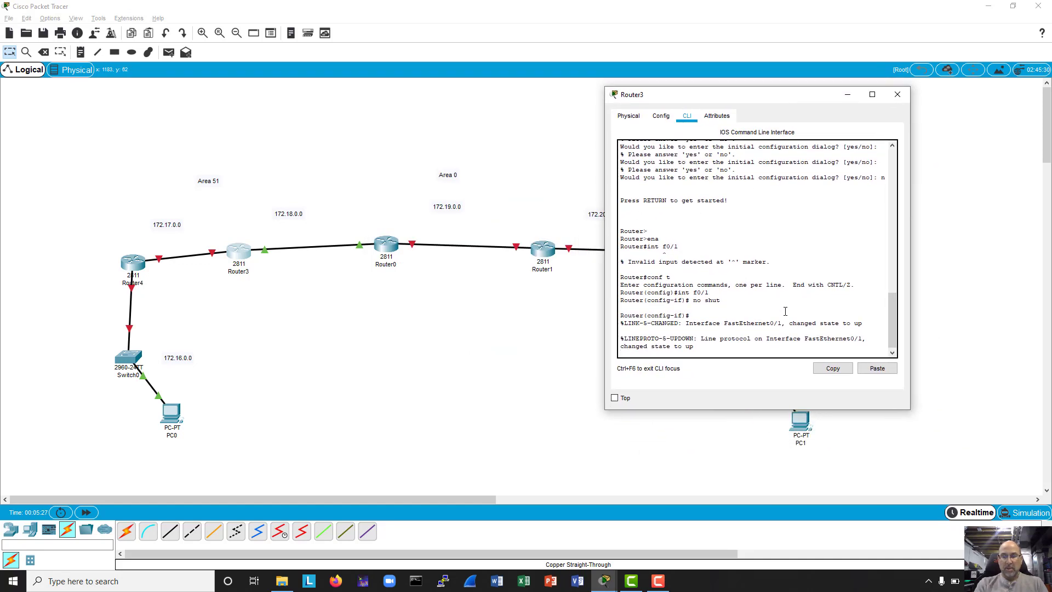
key(Return)
key(Return)
key(Return)
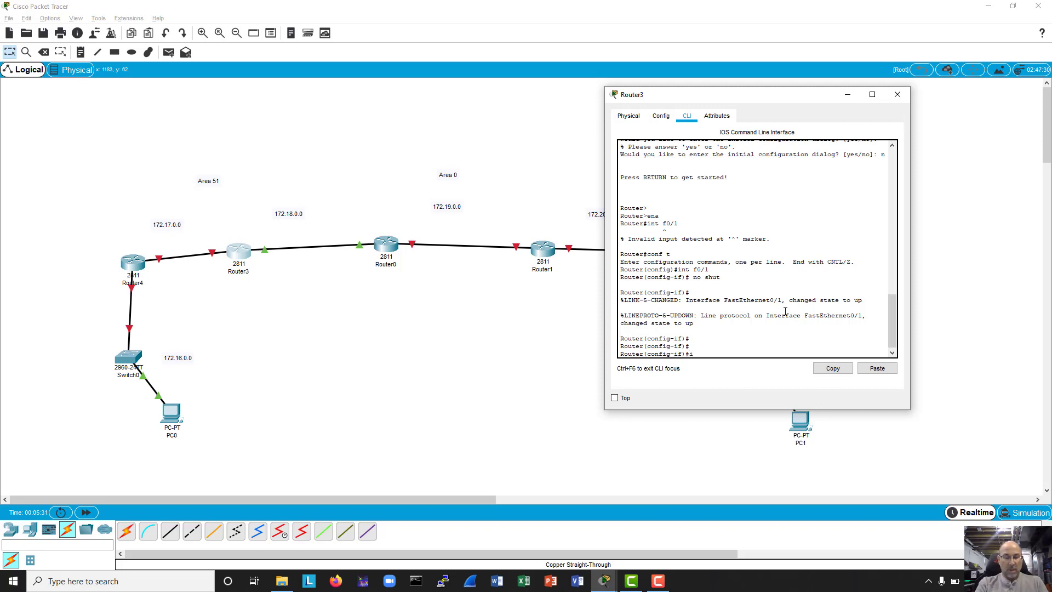
text(ip addr )
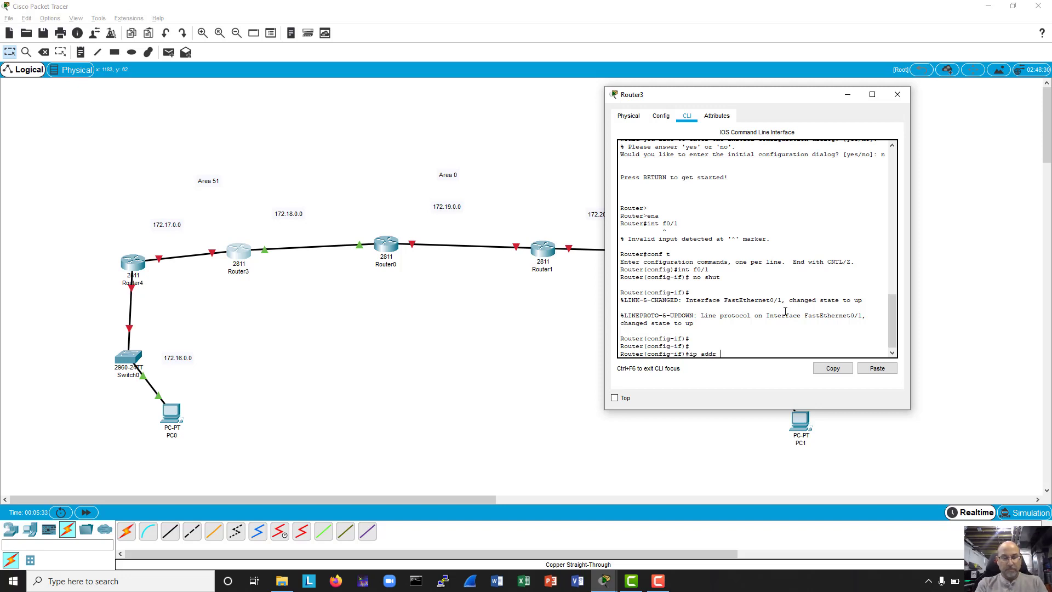
text(172.1)
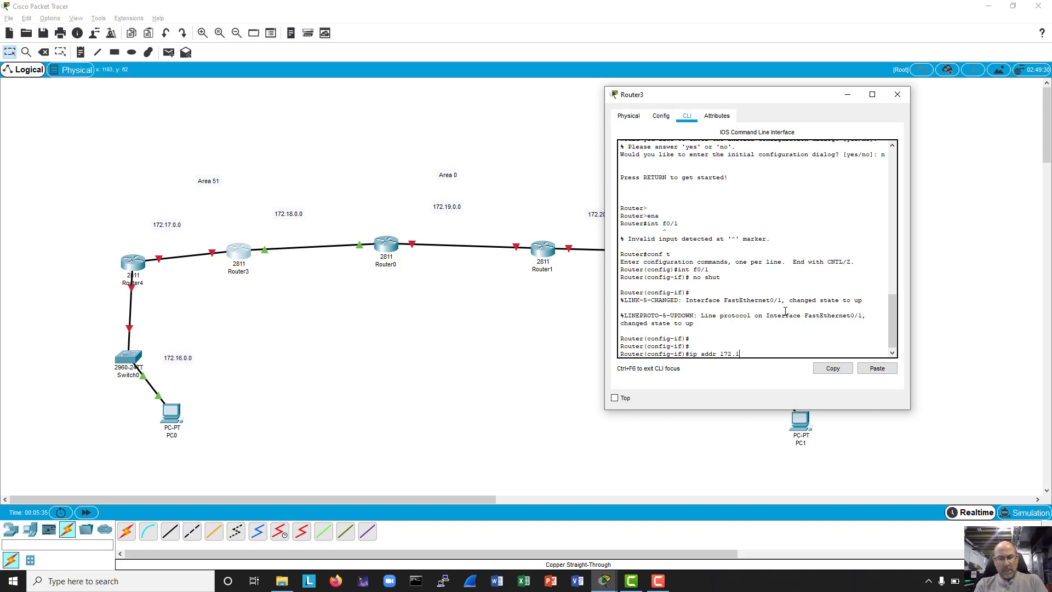
text(8.0.253)
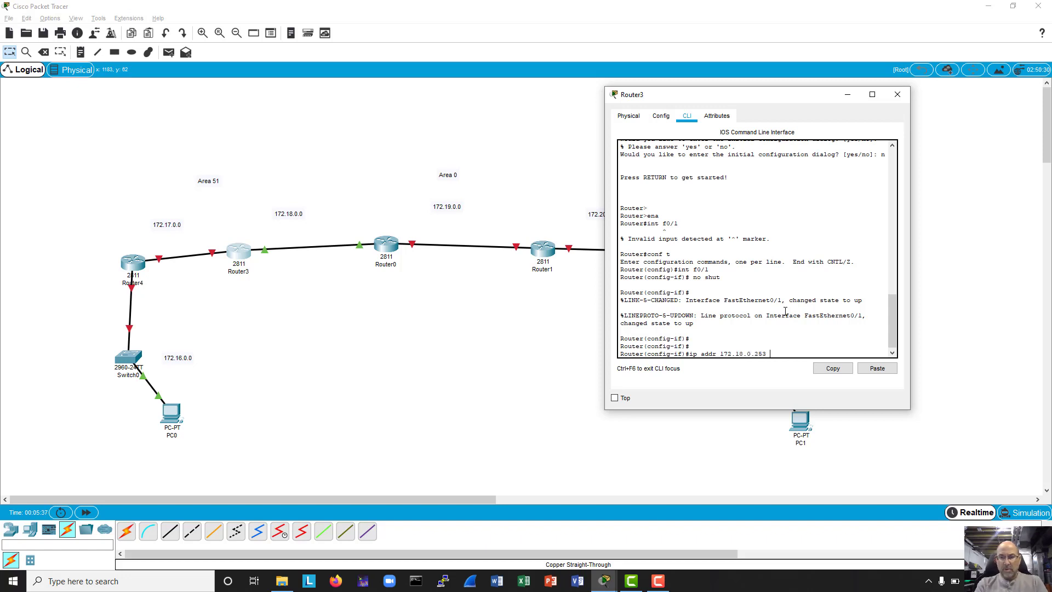
text( 255.255.0.0)
key(Return)
key(Return)
key(Return)
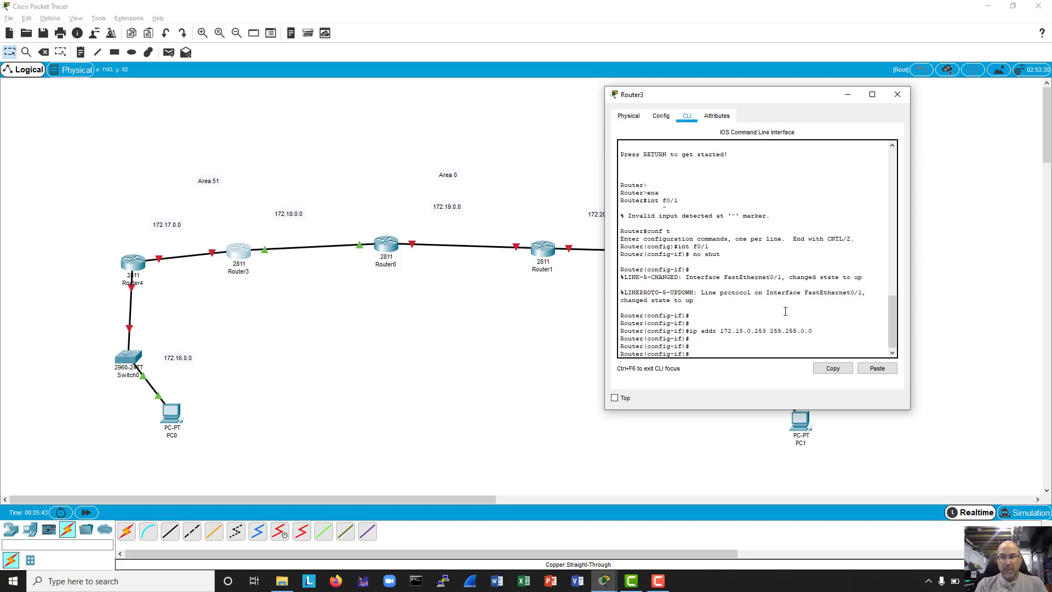
Assign IP address 172.17.0.254 with mask 255.255.0.0 to Router3's f0/0 interface.
text(int f0)
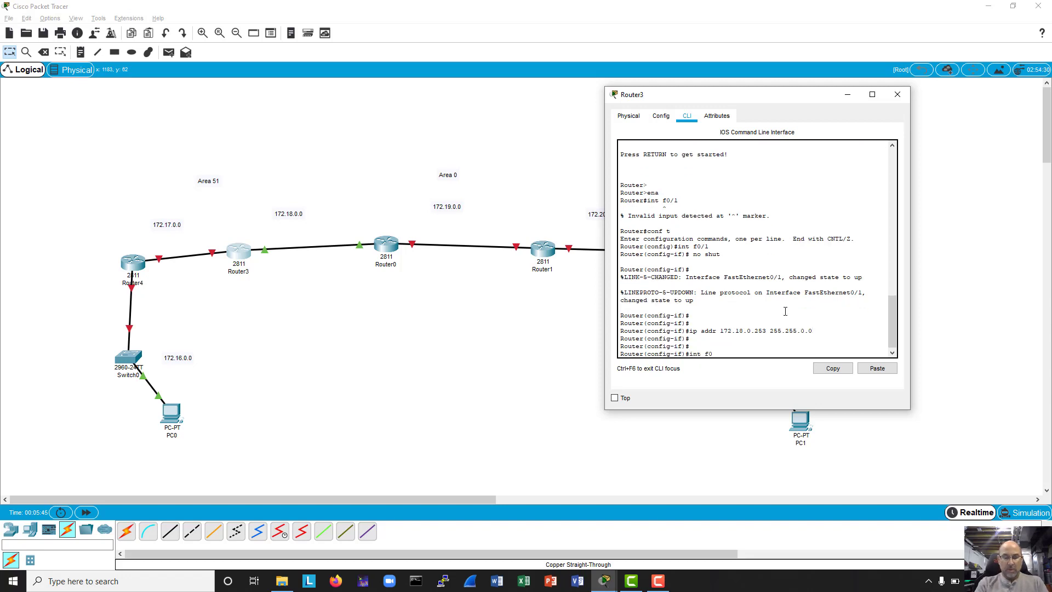
text(/)
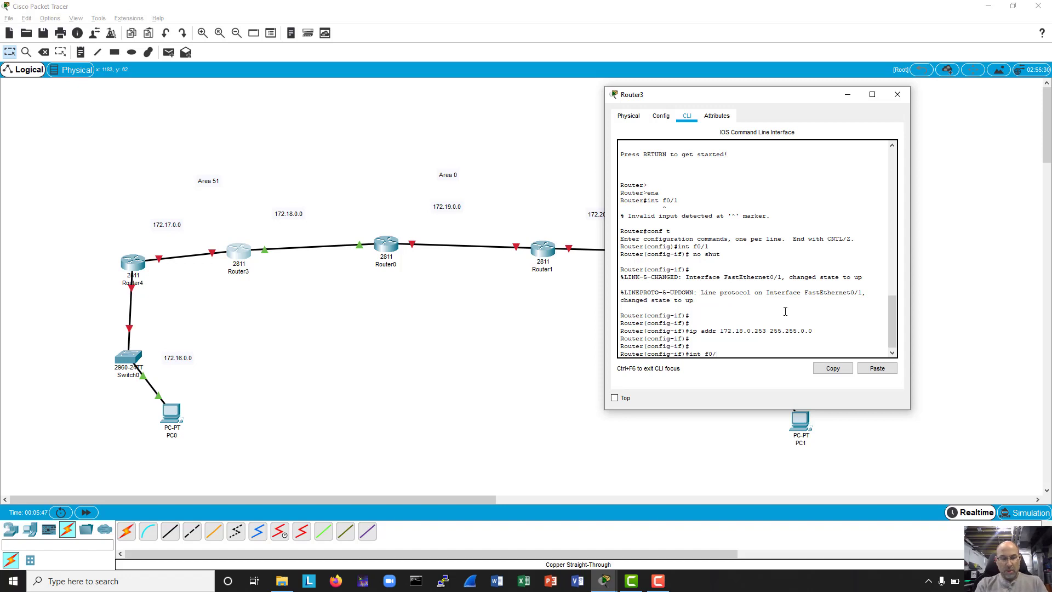
text(0)
key(Return)
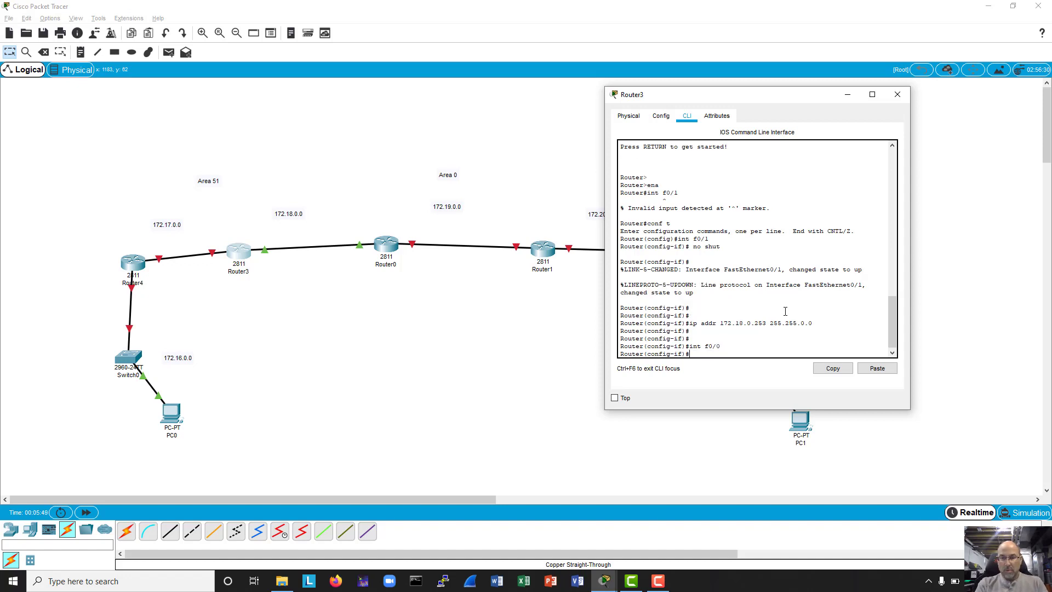
text(ip addr 172)
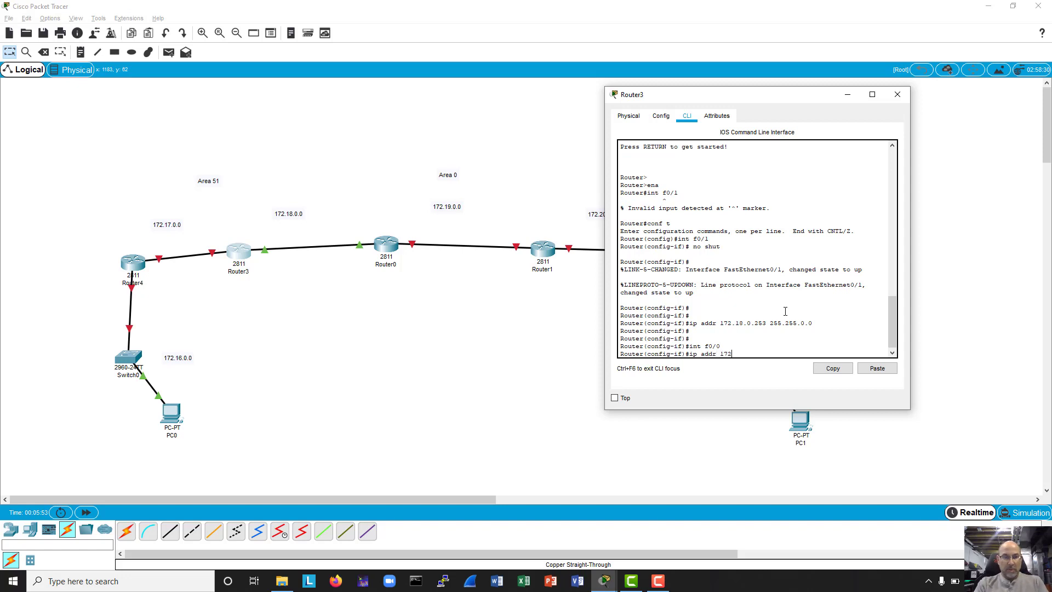
text(.17)
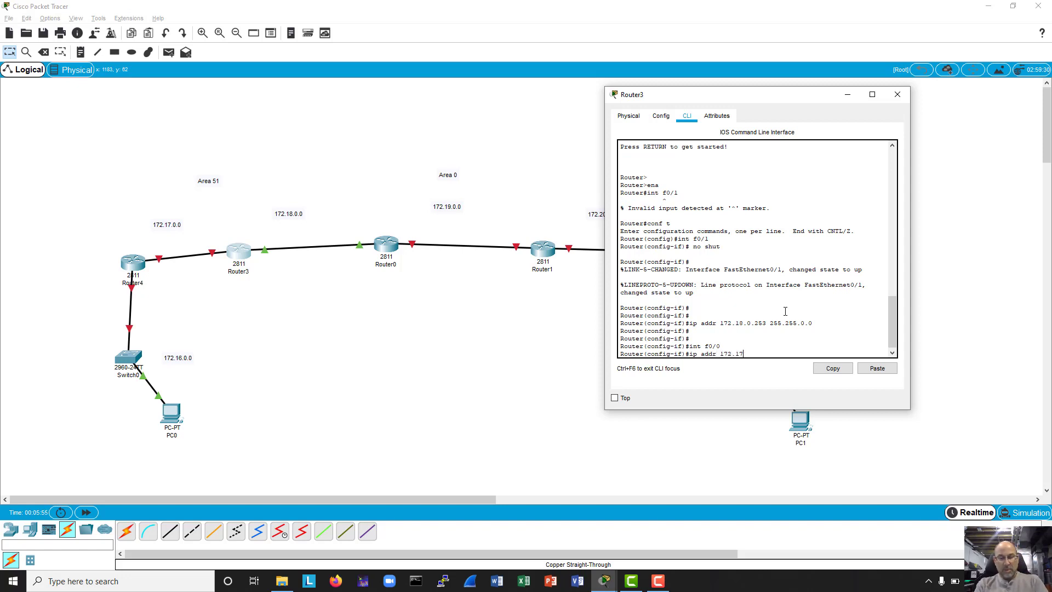
text(.0.254)
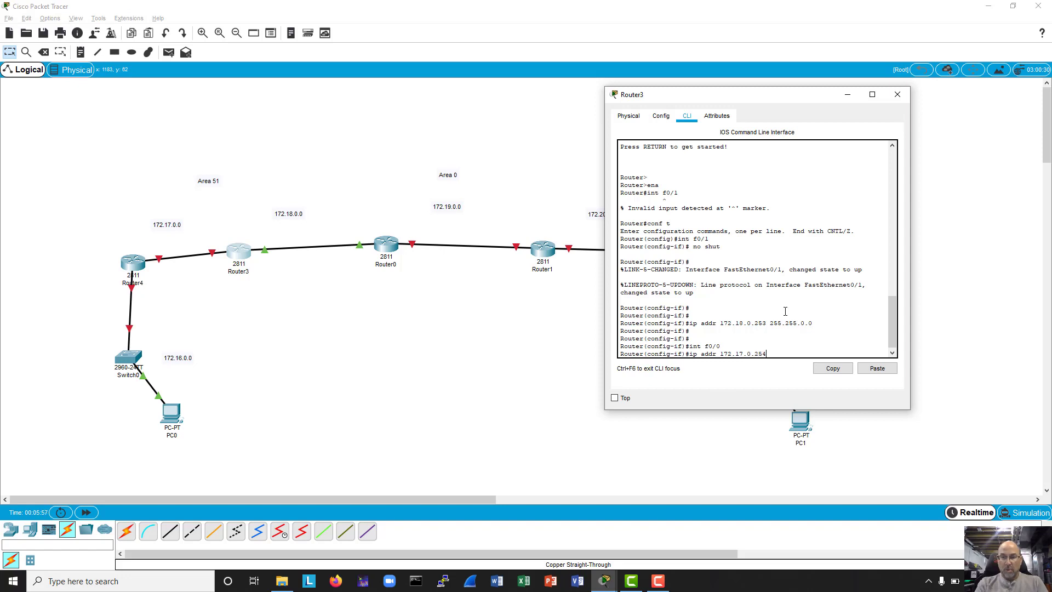
text( 255.255.0.0.)
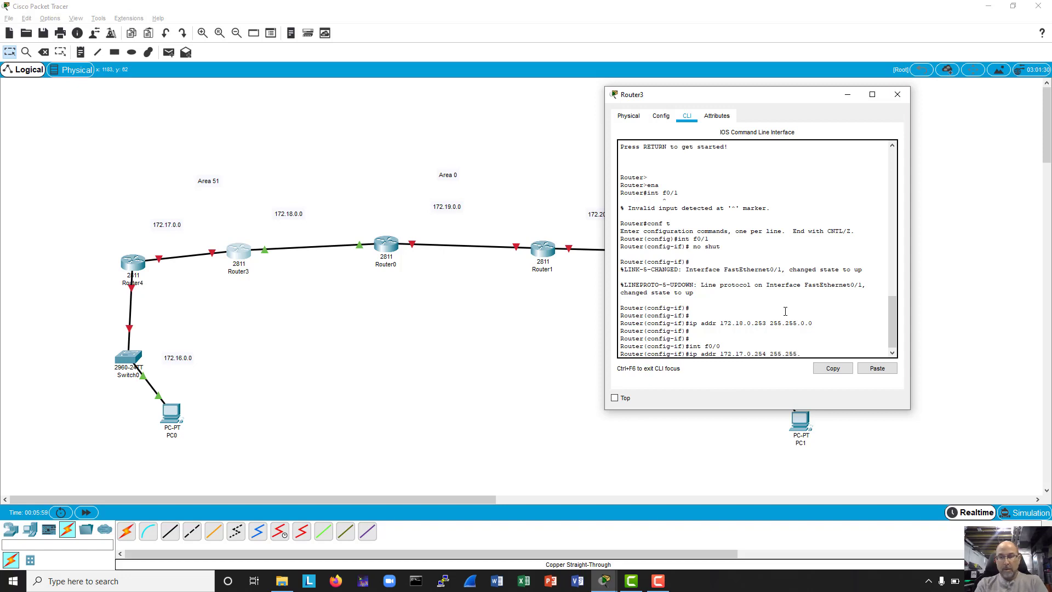
key(BackSpace)
key(Return)
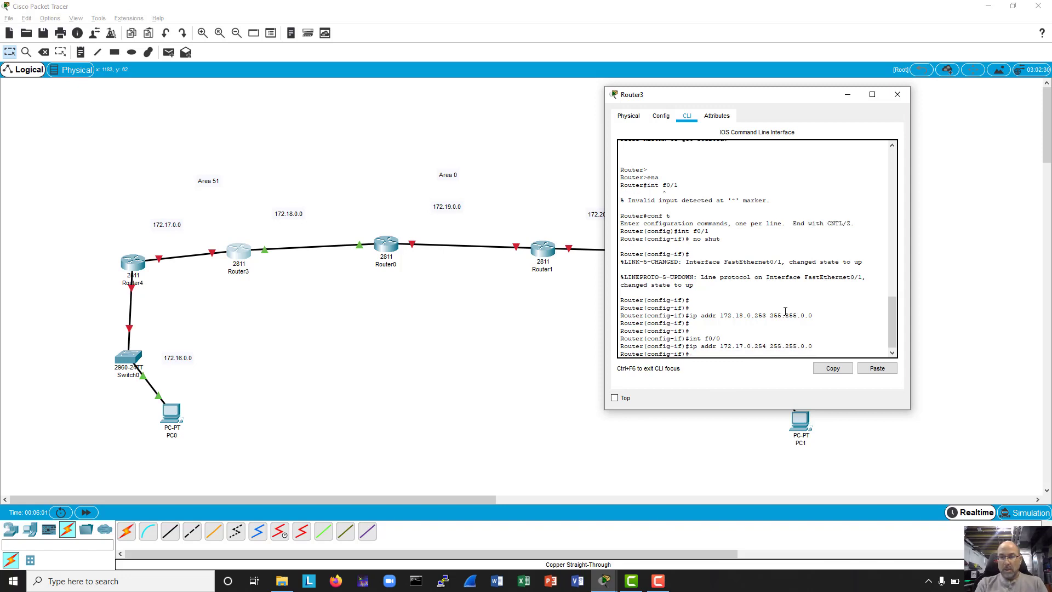
Enable Router3's f0/0 interface with no shut and close the router's window.
key(Return)
text(no shut)
key(Return)
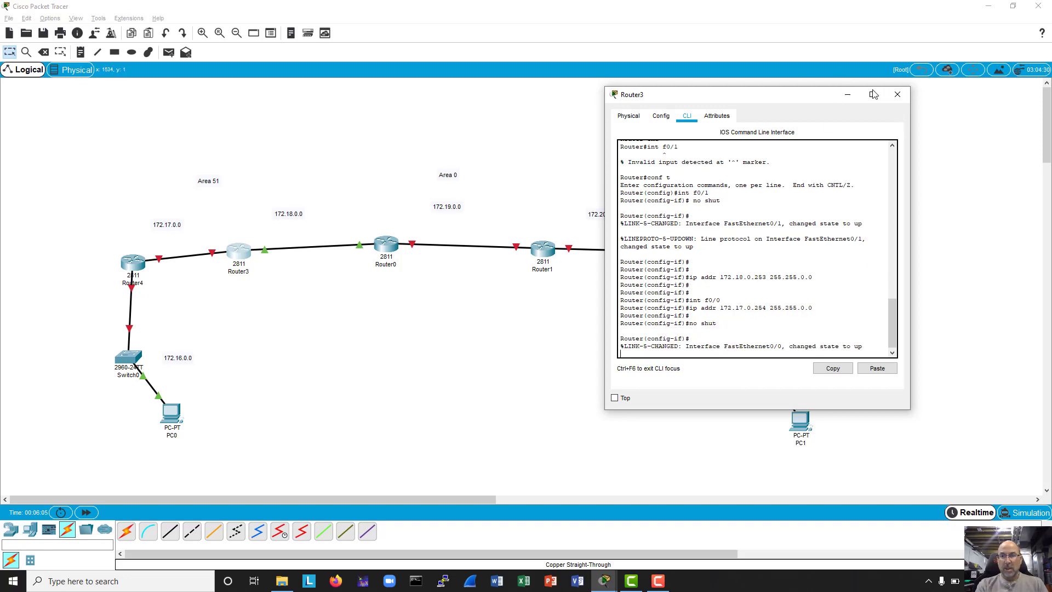
click(899, 97)
Bring up Router0's command line and enter configuration mode for its f0/1 interface.
click(386, 245)
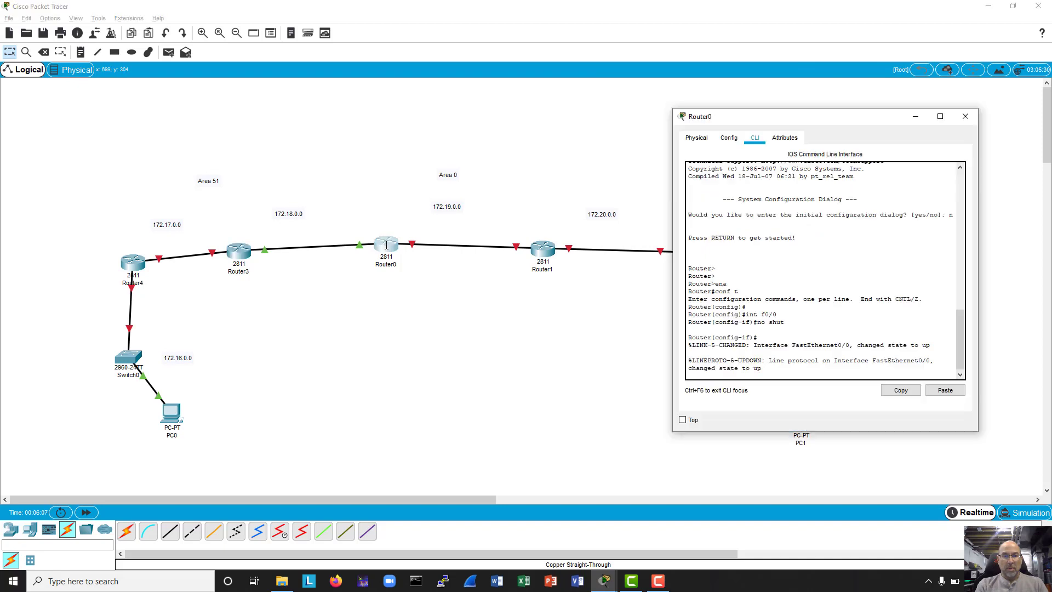
key(Return)
key(Return)
key(Return)
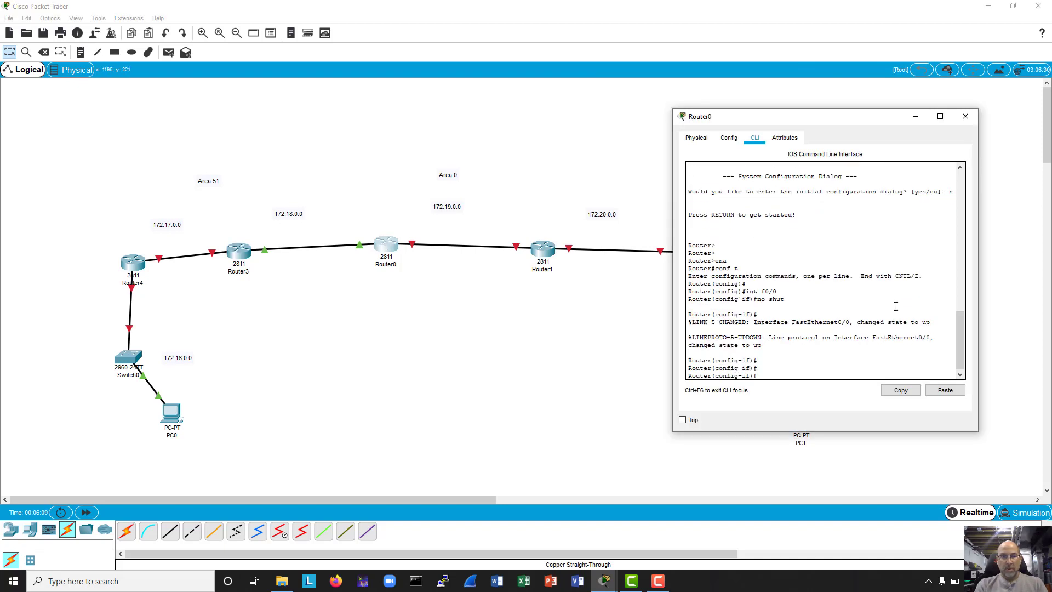
key(Return)
text(int )
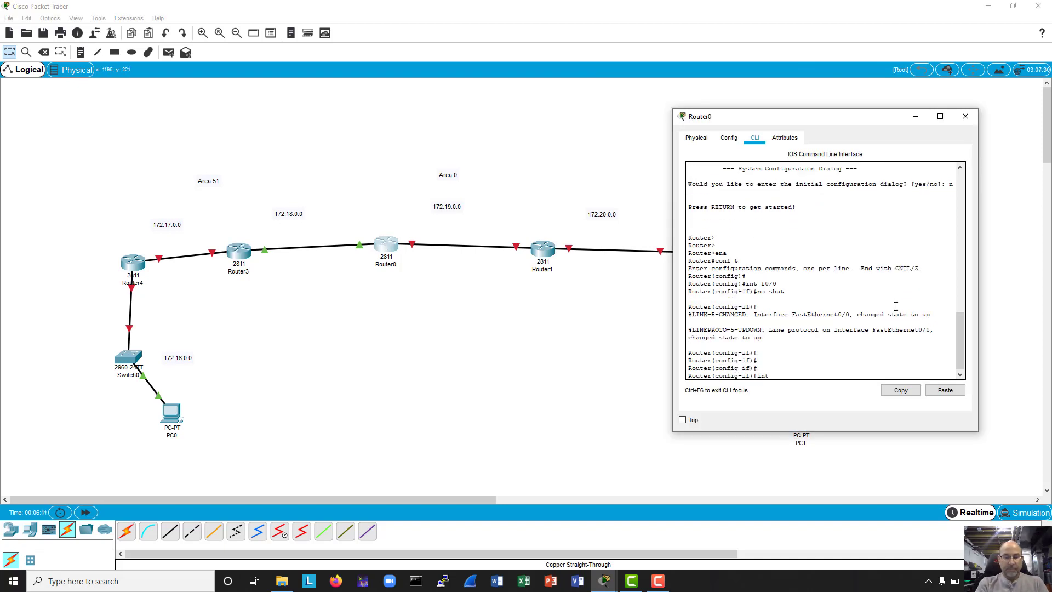
text(f0/1)
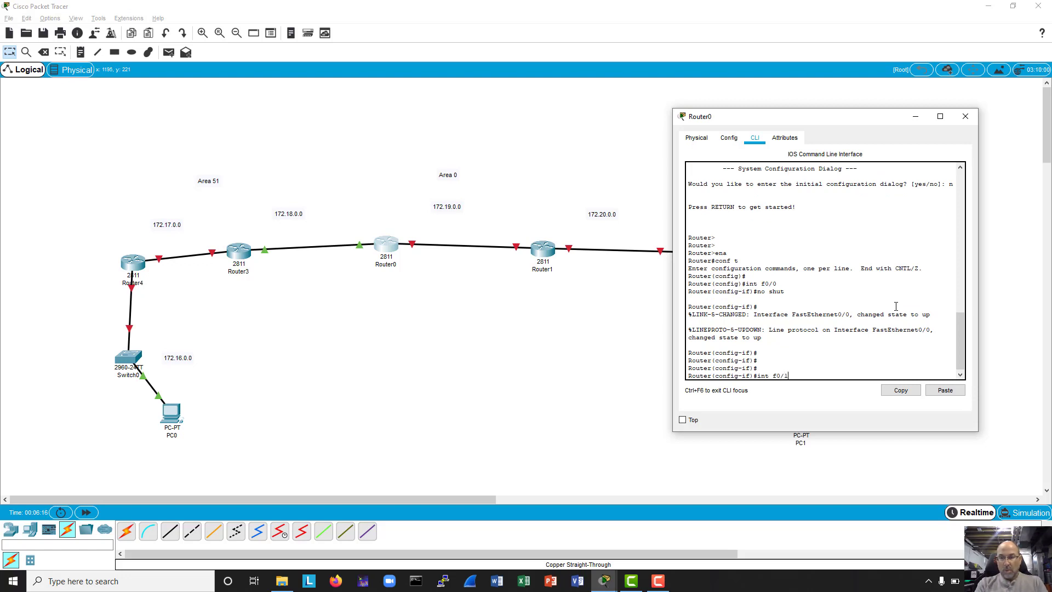
key(Return)
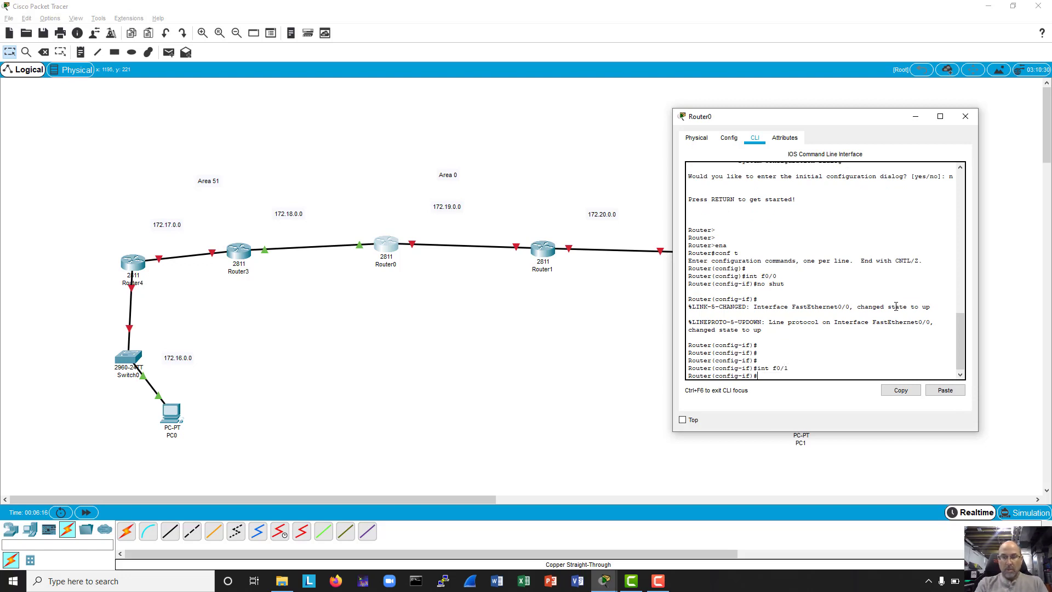
Assign IP address 172.19.0.253 with mask 255.255.0.0 to Router0's f0/1 interface.
text(ip add)
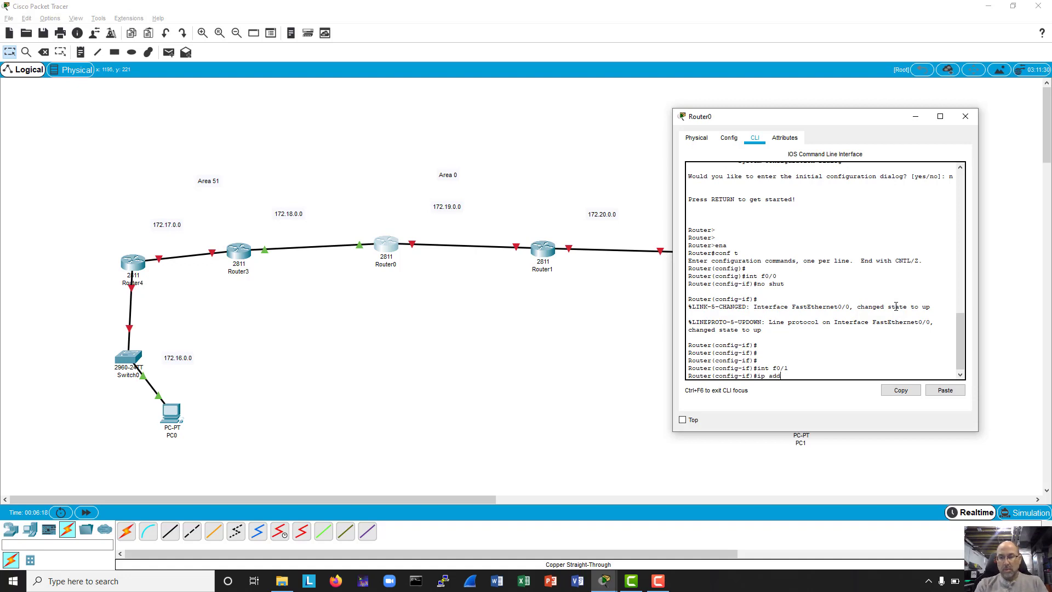
key(Up)
key(Up)
key(Up)
key(BackSpace)
key(BackSpace)
key(BackSpace)
key(BackSpace)
key(BackSpace)
key(BackSpace)
text(p)
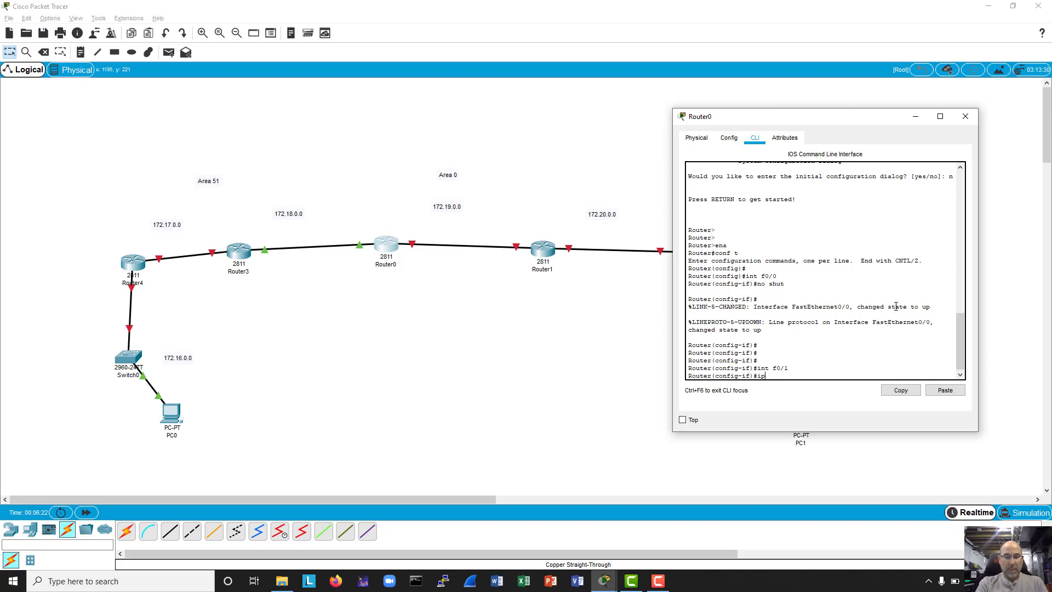
text( addr )
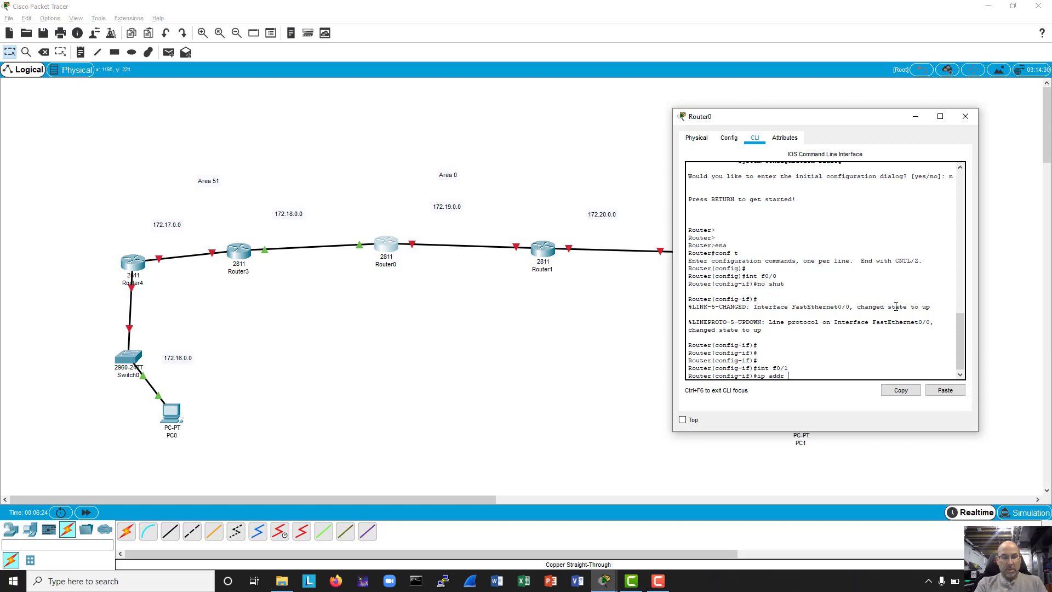
text(172)
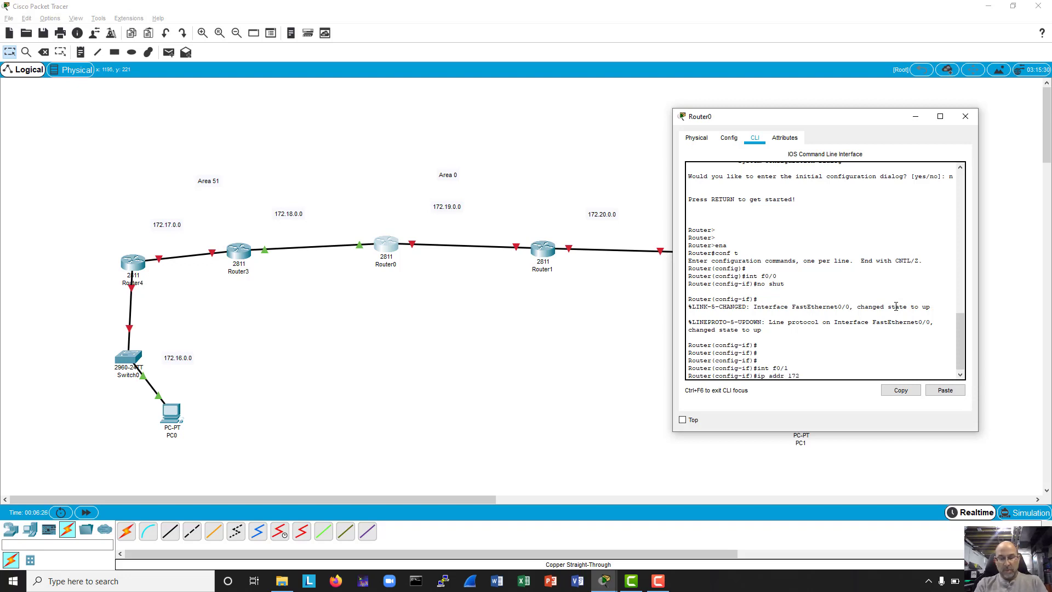
text(.19.0.)
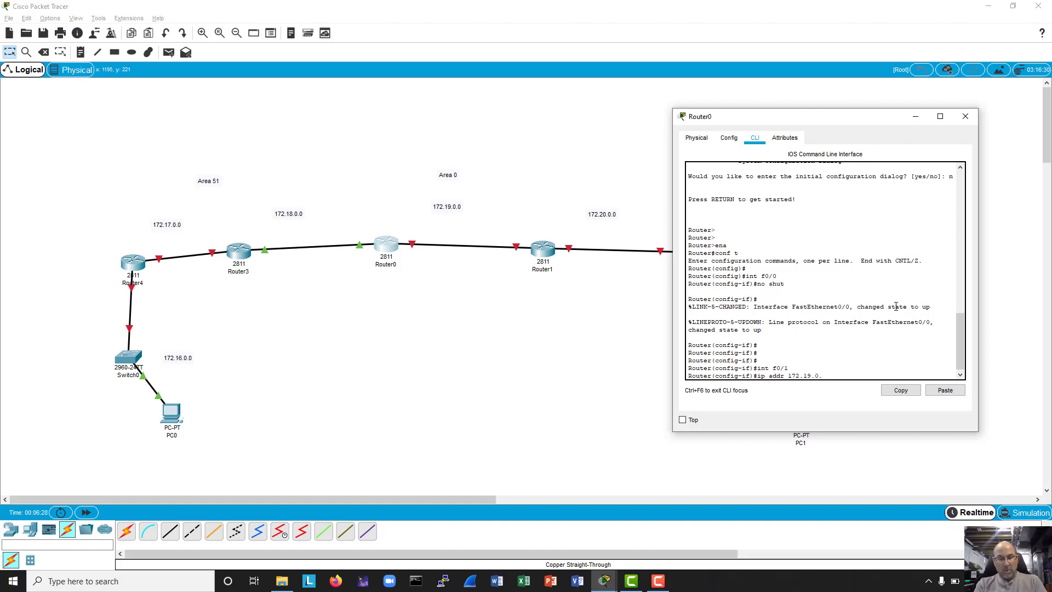
text(253)
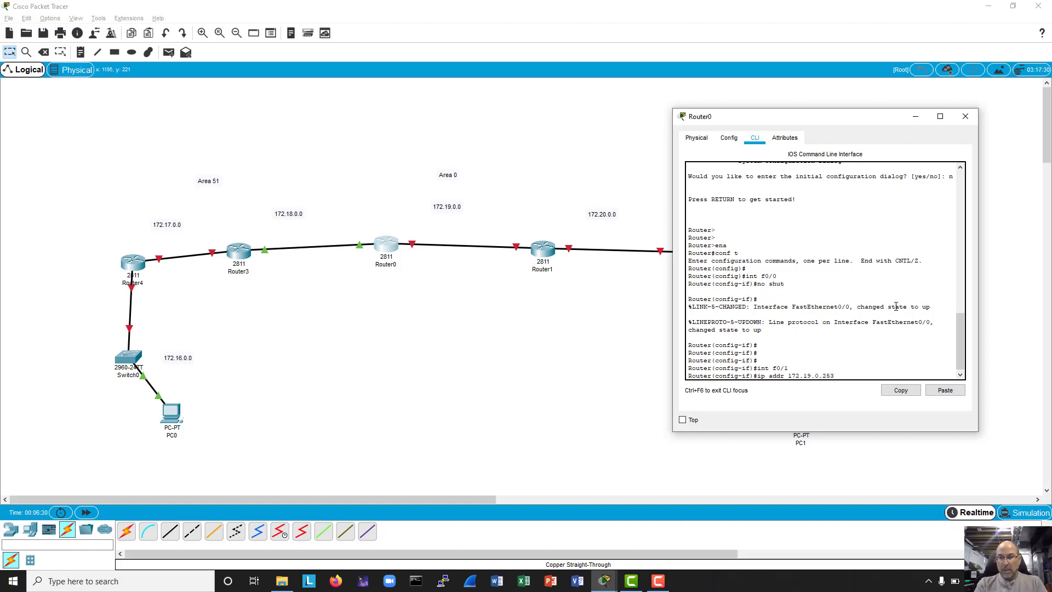
text( 255.255.0)
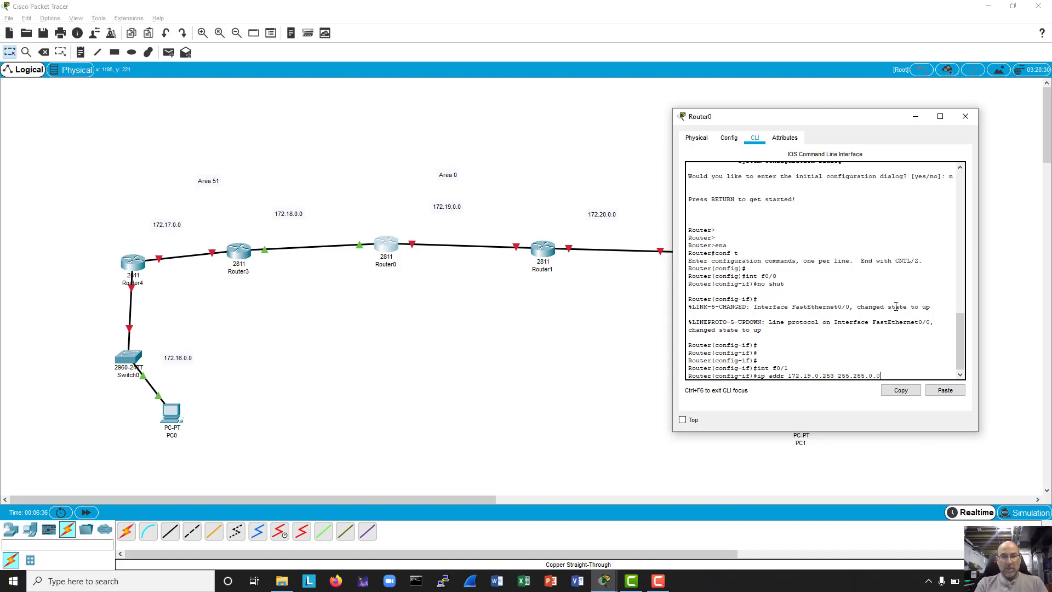
text(.0)
key(Return)
key(Return)
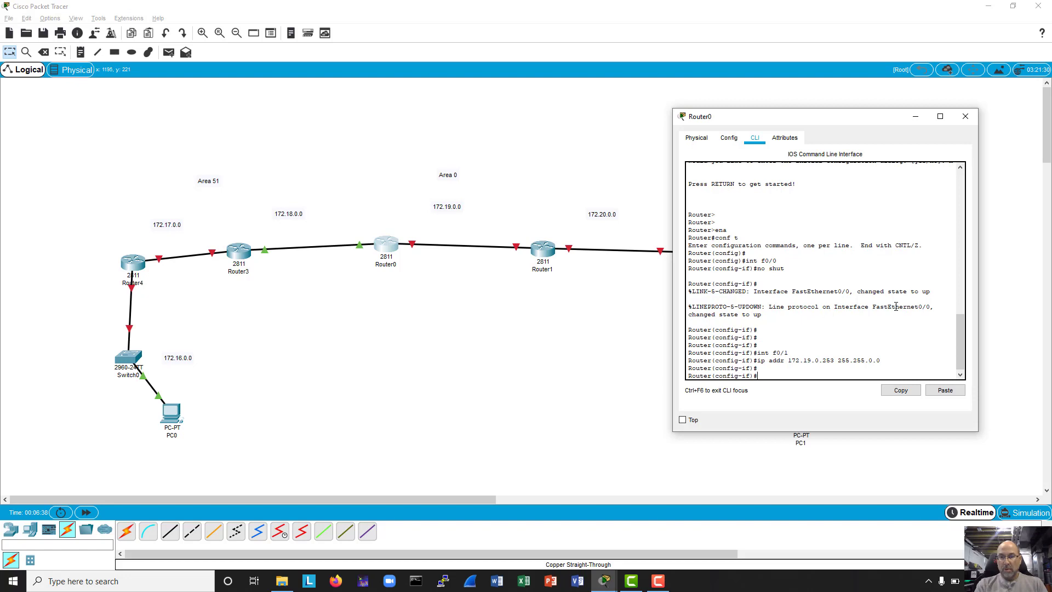
Open Router1's command line clear of the topology, decline the initial configuration dialog and enter privileged mode.
click(542, 251)
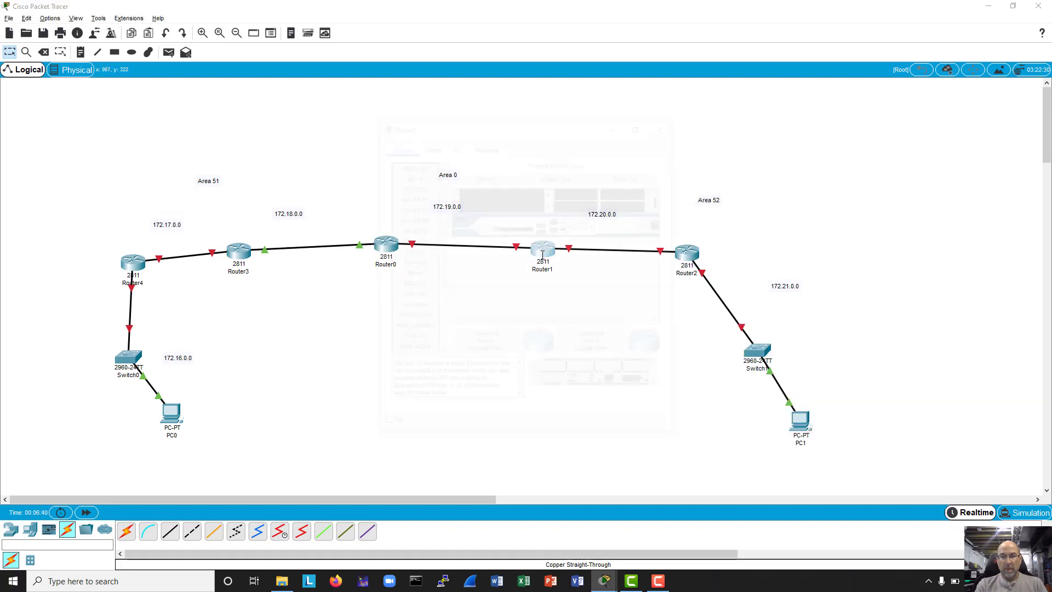
drag(506, 130, 821, 143)
click(769, 155)
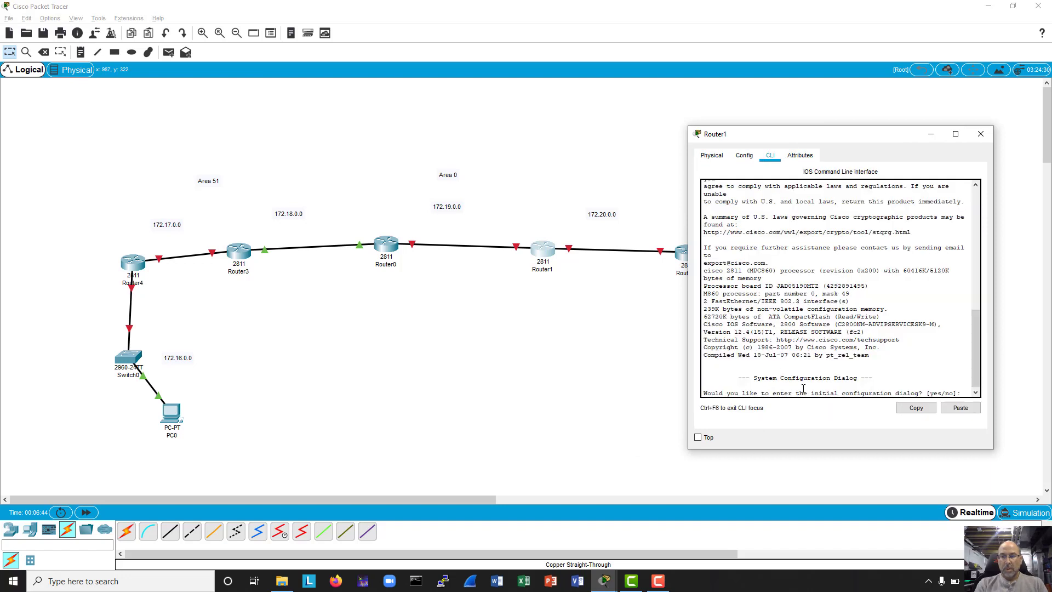
text(n)
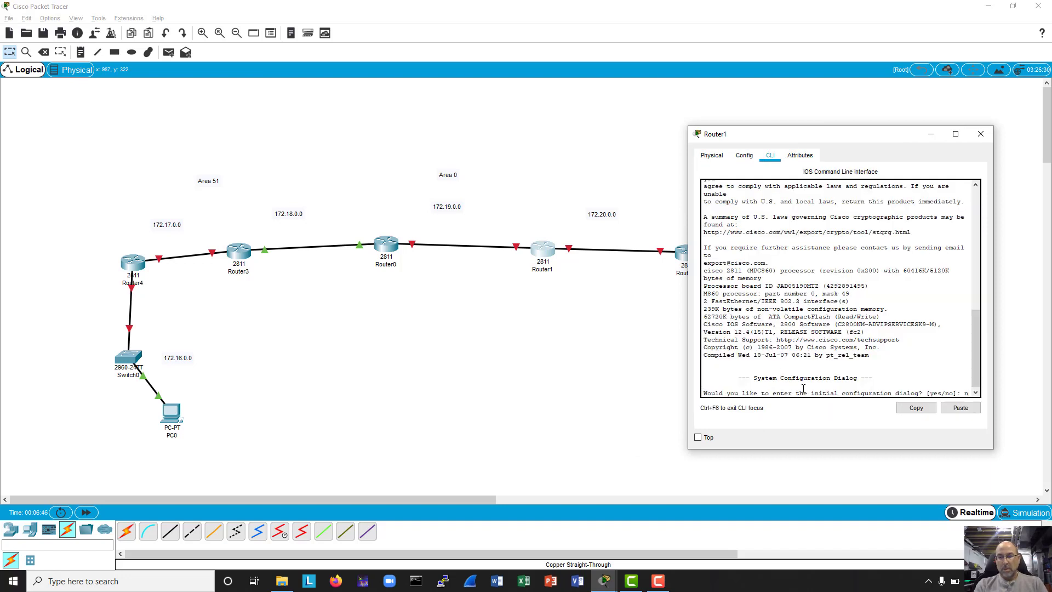
key(Return)
key(Return)
key(Return)
text(ena)
key(Return)
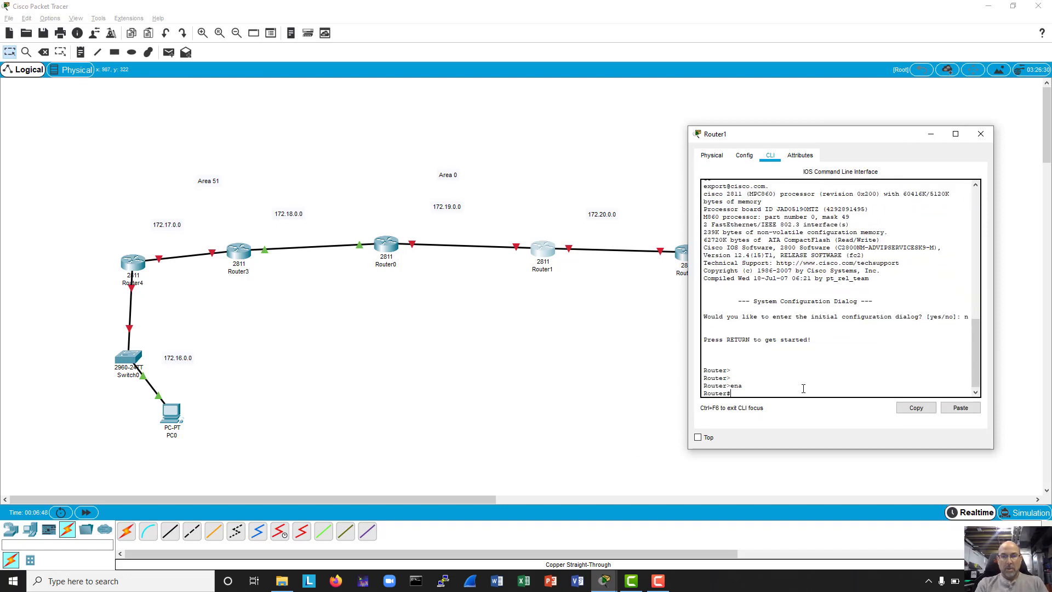
Enter global configuration mode on Router1 and enable interface f0/0 with no shut.
key(Return)
key(Return)
text(int)
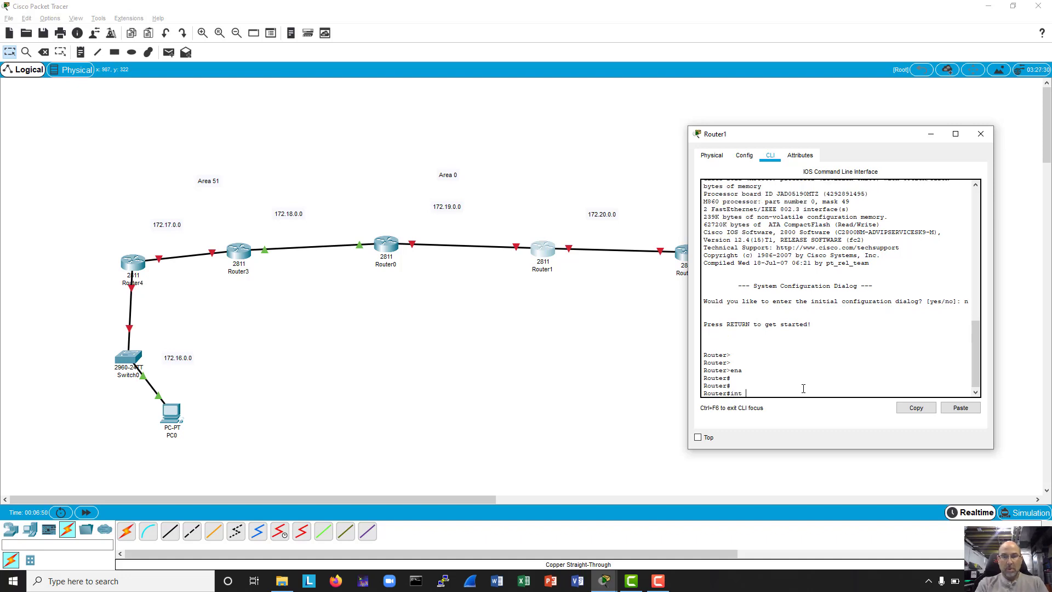
key(BackSpace)
key(BackSpace)
text(conf t)
key(Return)
text(int f0/0)
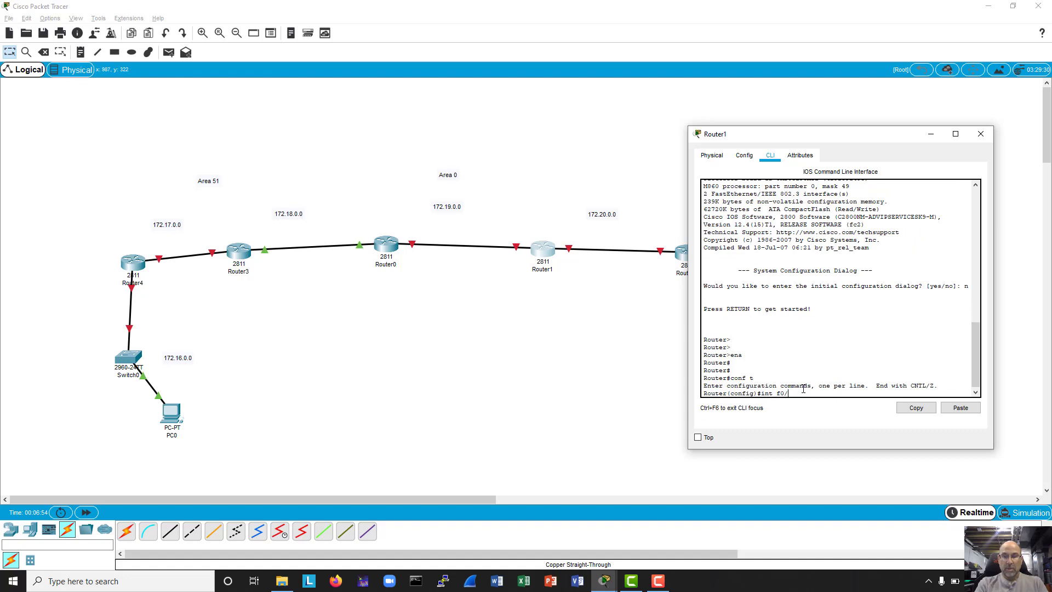
key(Return)
text(no shut)
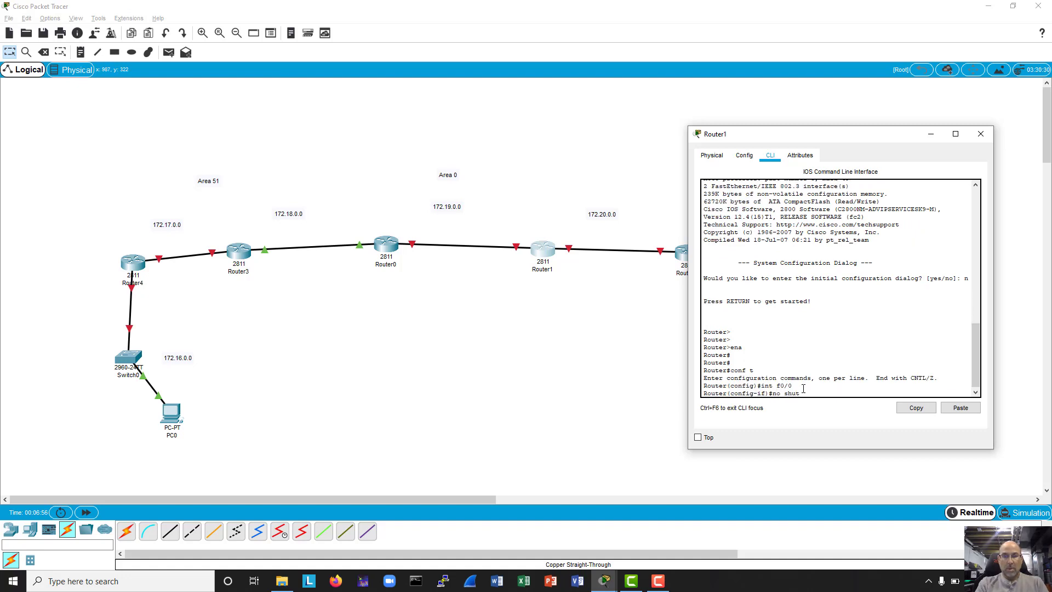
key(Return)
key(Return)
key(Return)
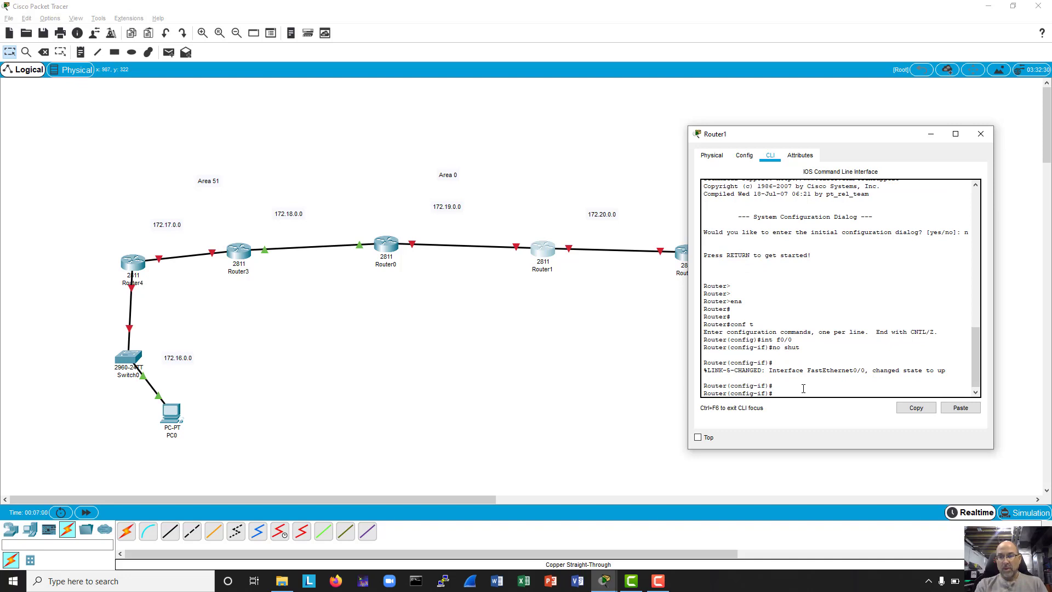
Assign IP address 172.17.0.254 with mask 255.255.0.0 to Router1's f0/0 interface.
click(570, 247)
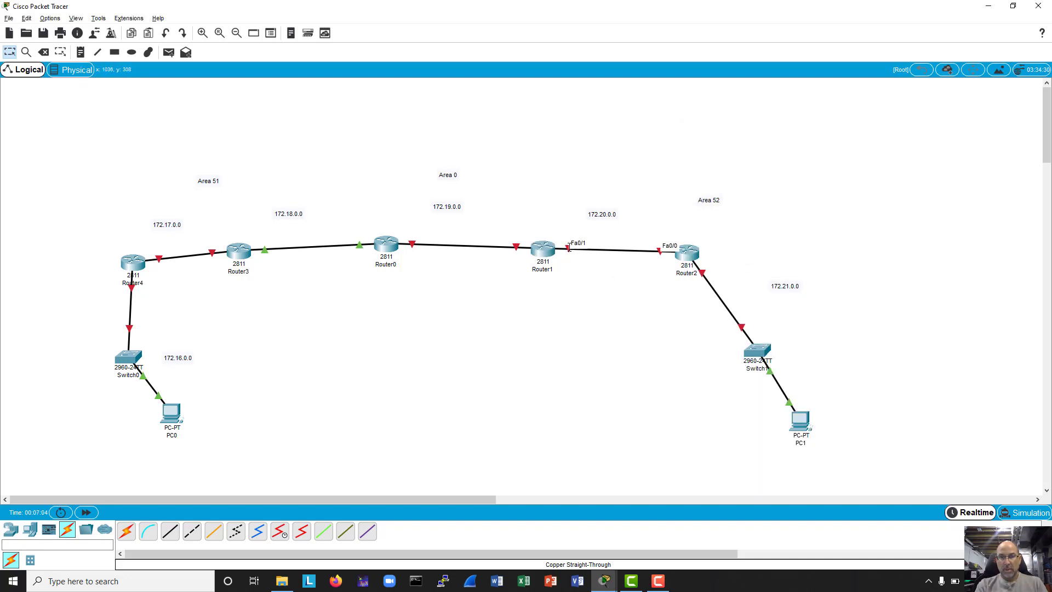
key(alt+Tab)
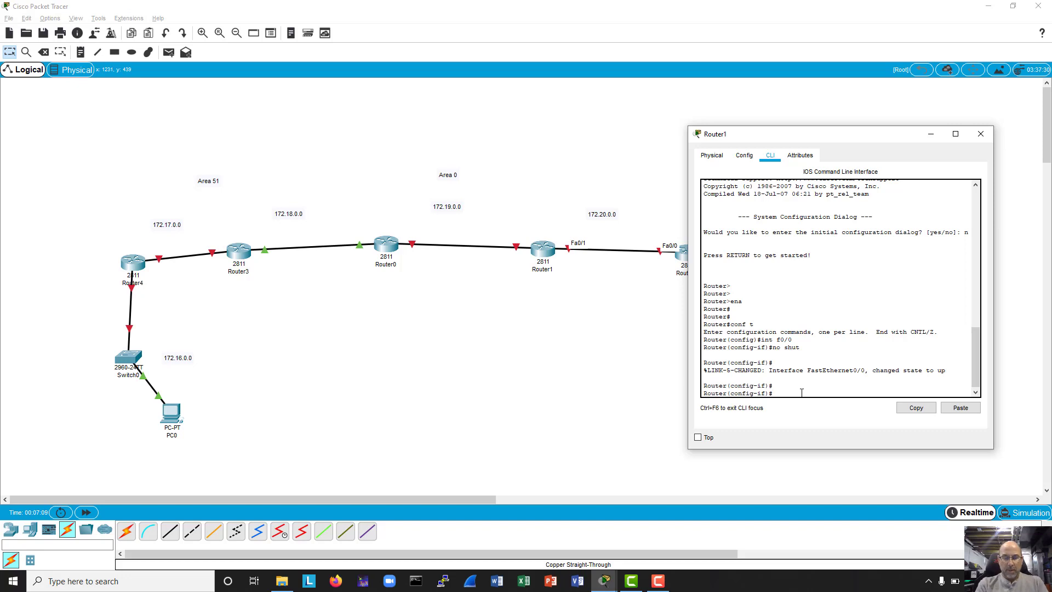
text(ip addr)
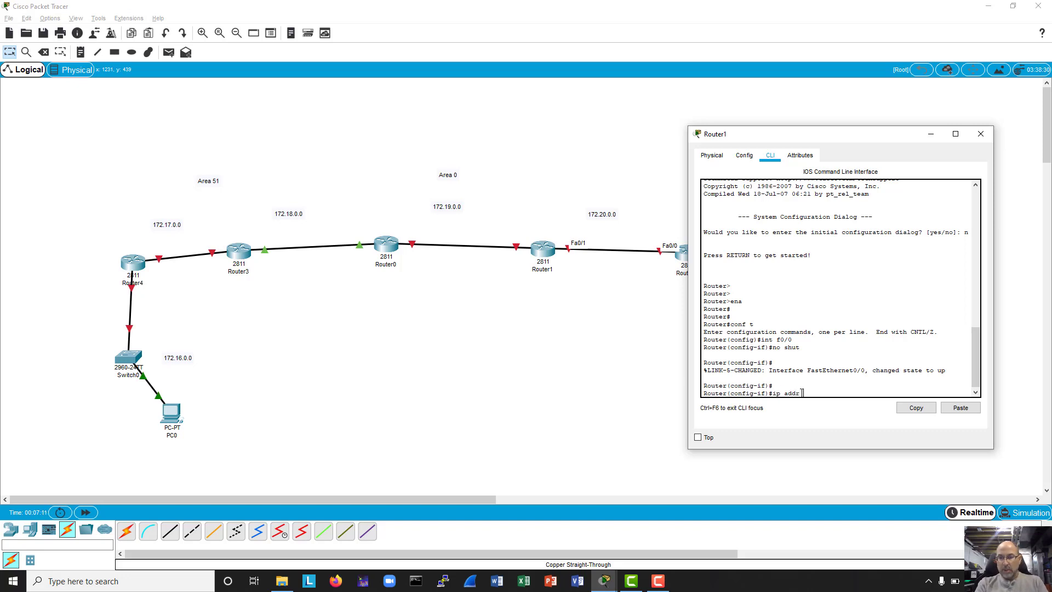
text( 172.1)
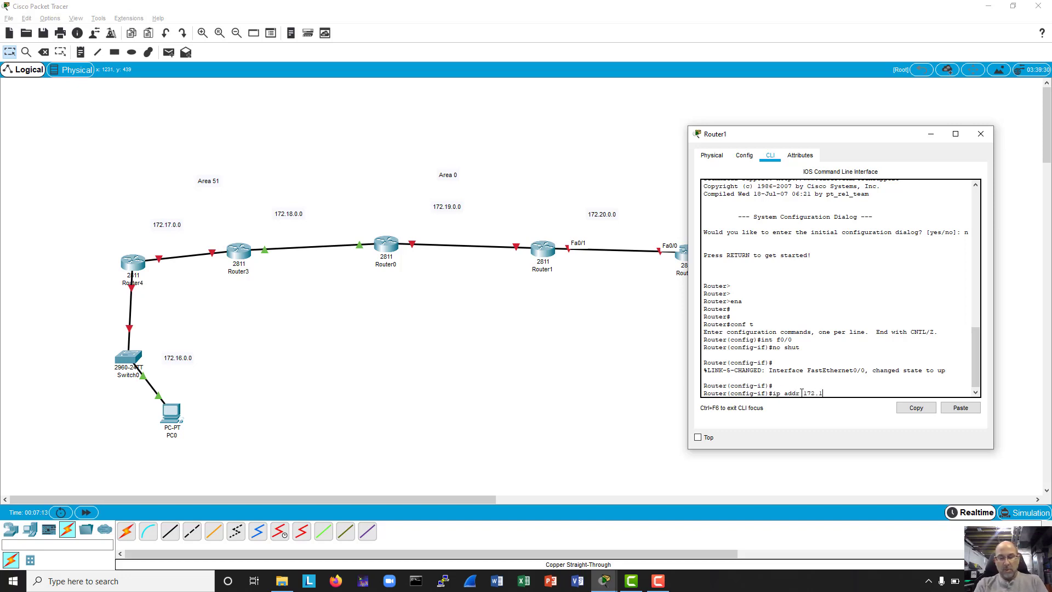
text(7.0.254 255.2)
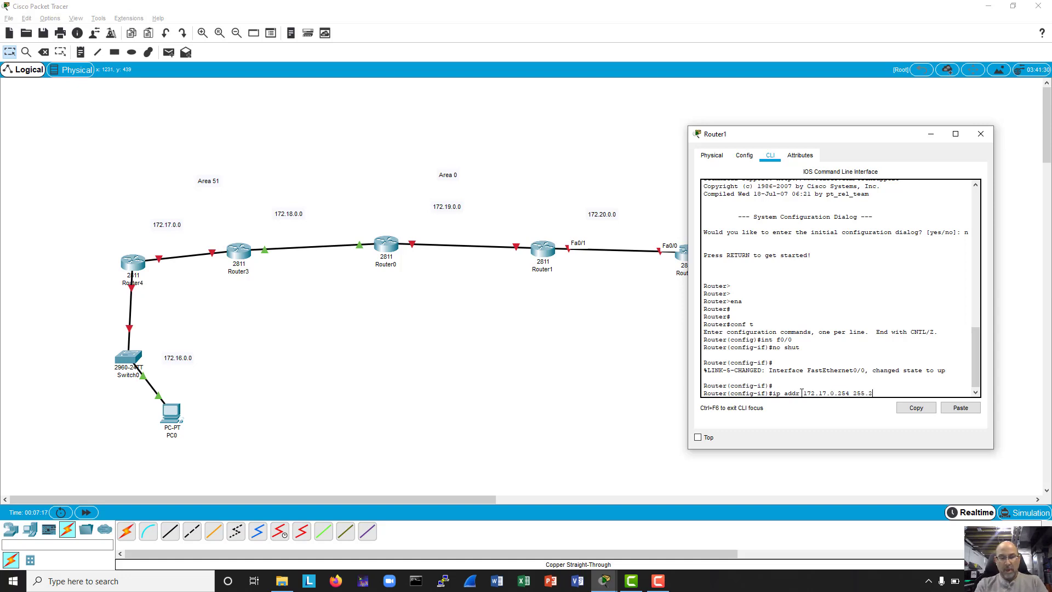
text(55.0.0)
key(Return)
key(Return)
key(Return)
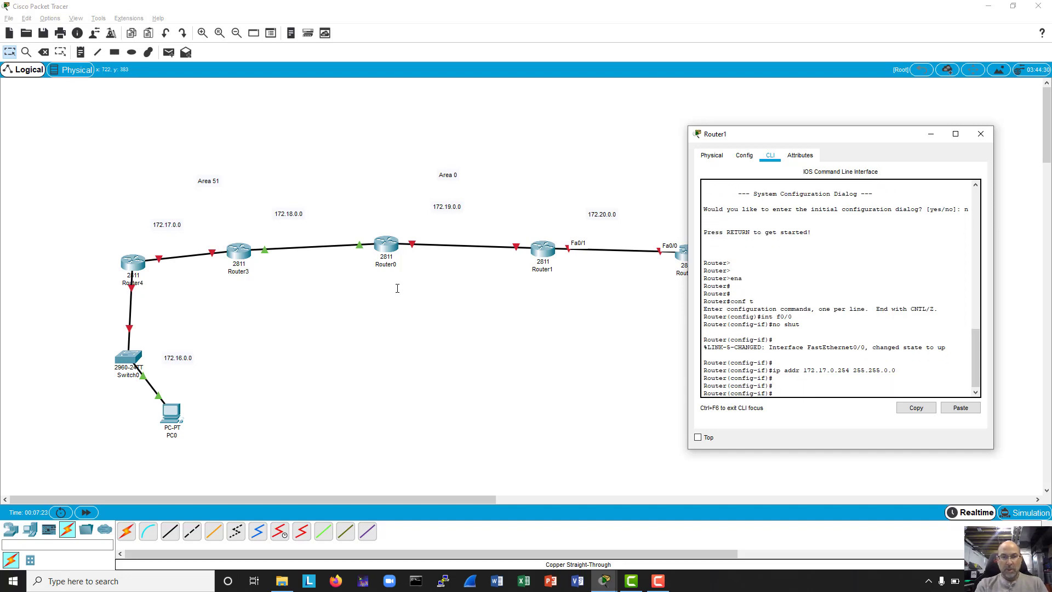
Return to Router0's command line and enable its f0/1 interface with no shut.
click(380, 238)
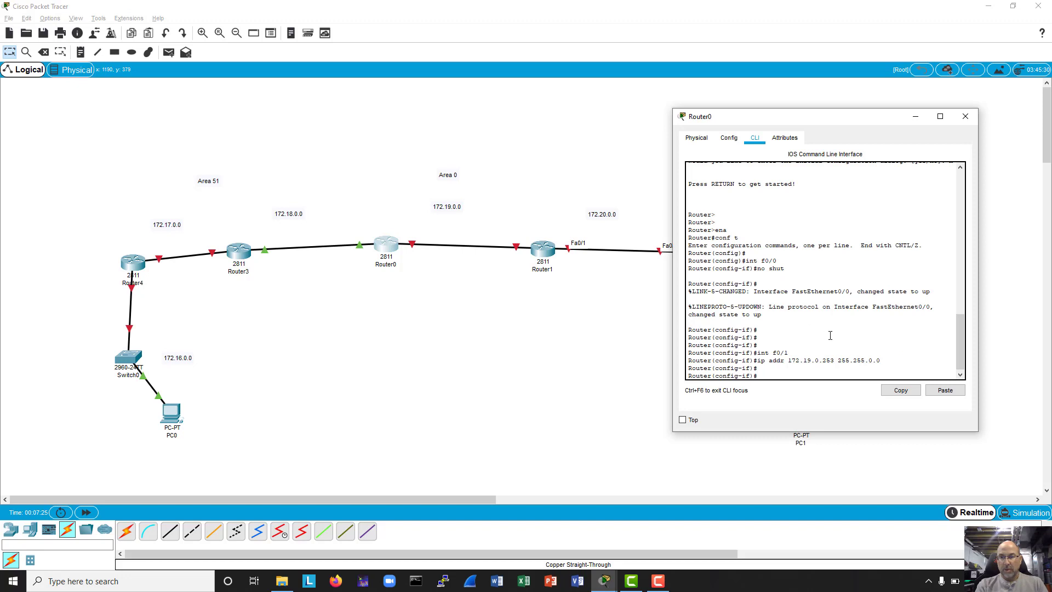
text(no shut)
key(Return)
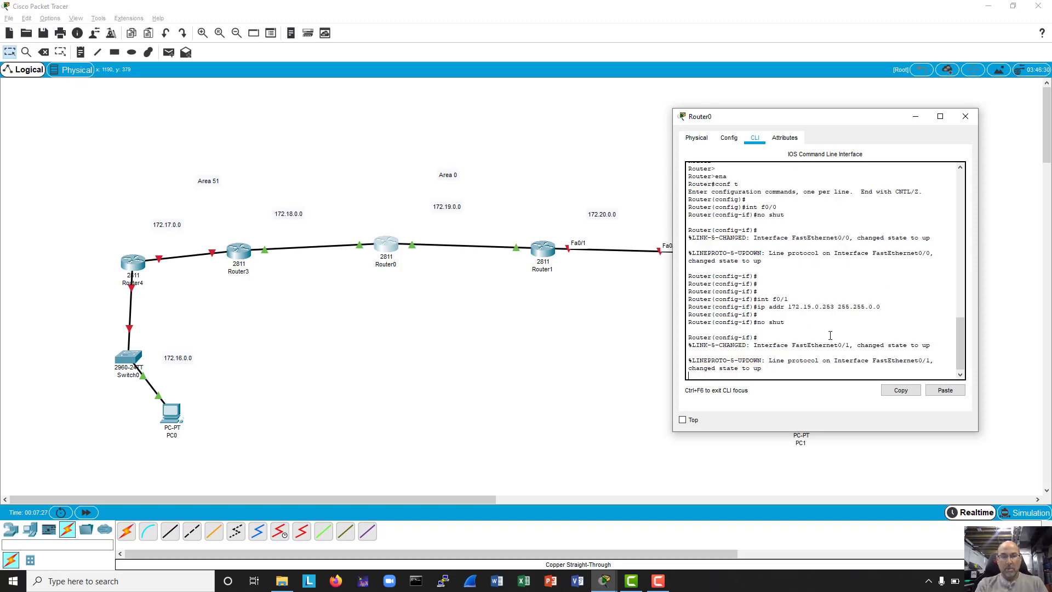
key(Return)
key(Return)
key(Return)
key(Return)
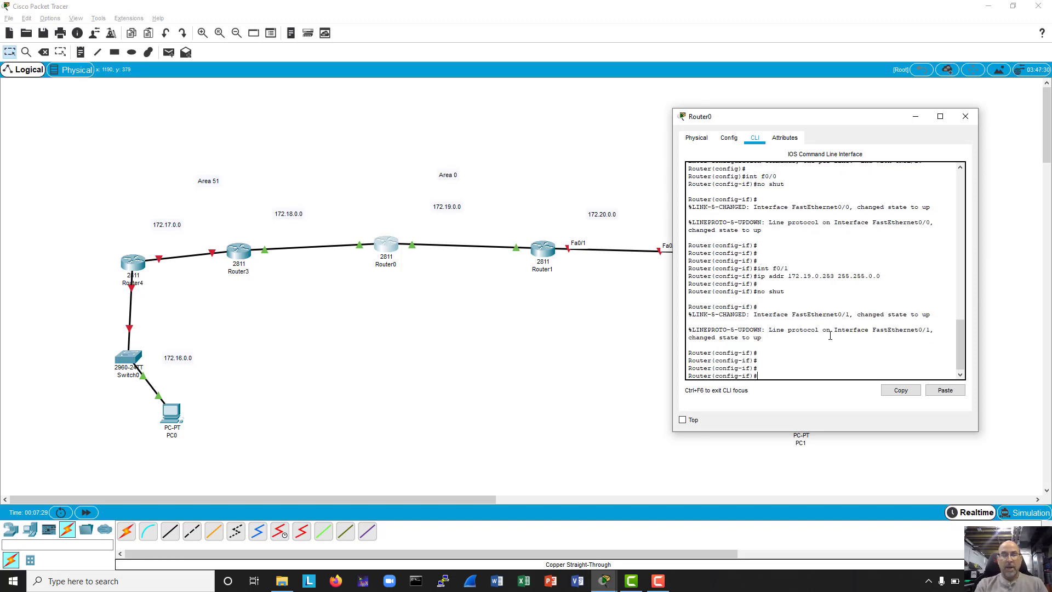
Bring Router0's command line back up and move its window clear of Router2.
scroll(397, 199, right, 3)
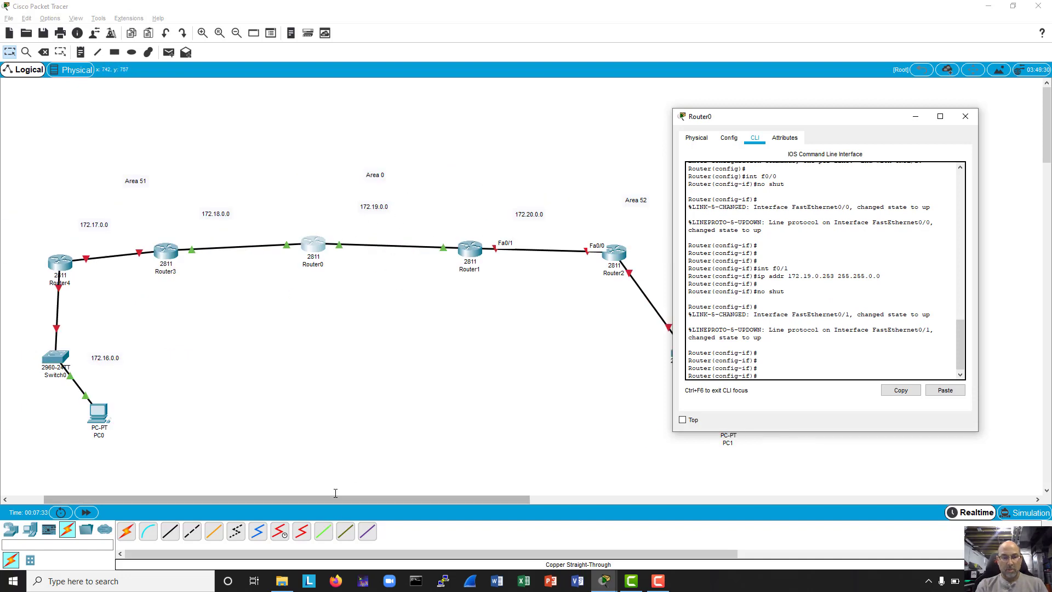
drag(310, 499, 276, 503)
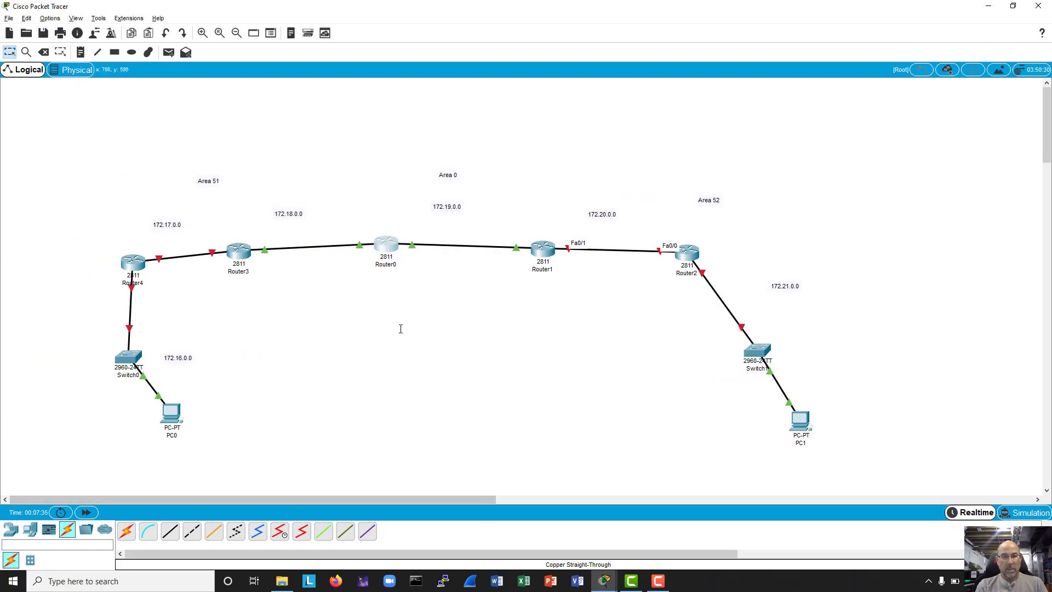
click(389, 246)
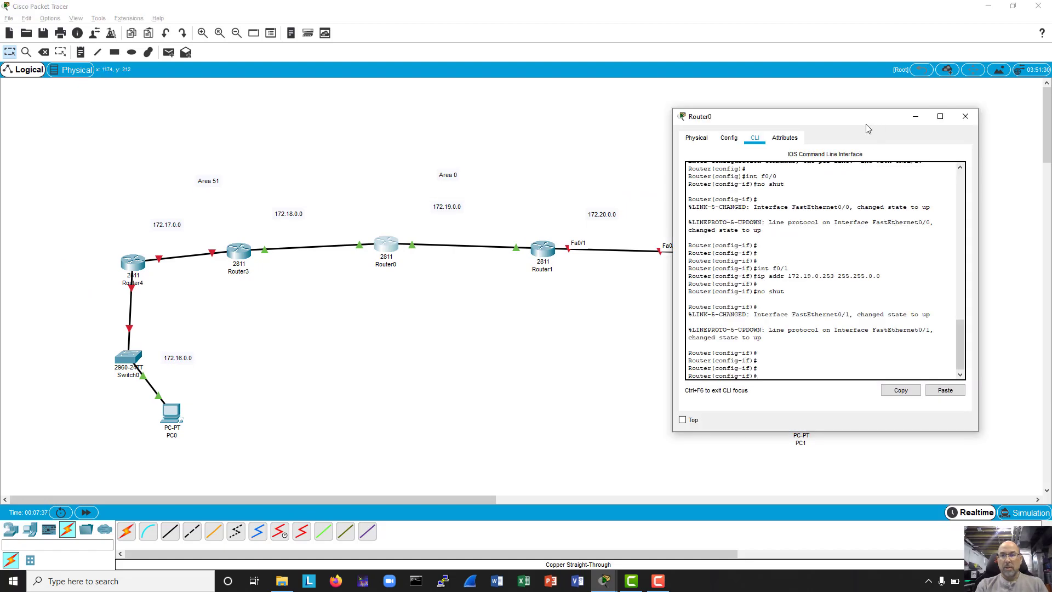
drag(866, 125, 911, 108)
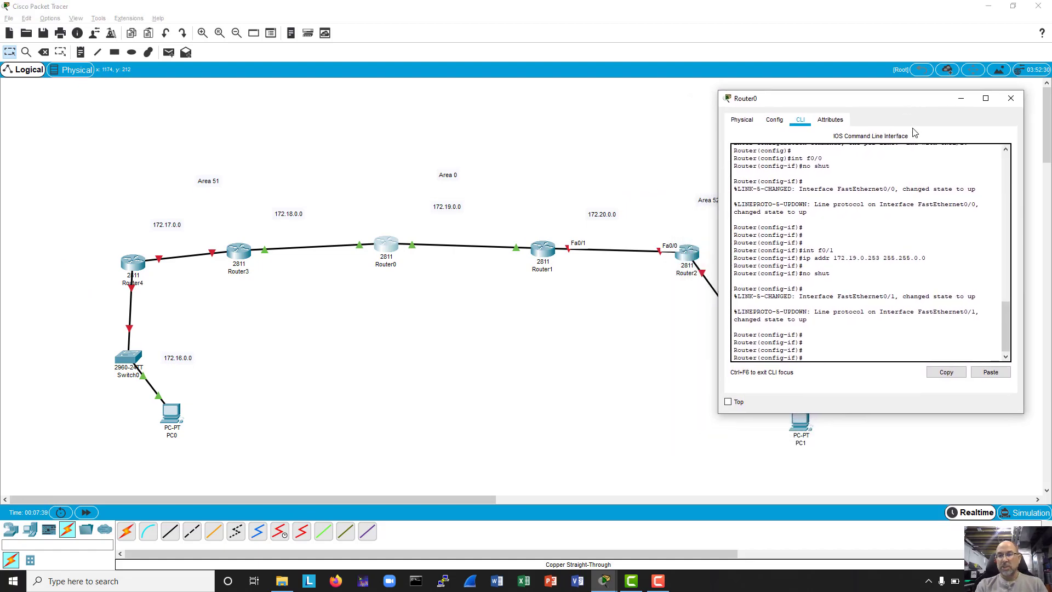
key(Return)
key(Return)
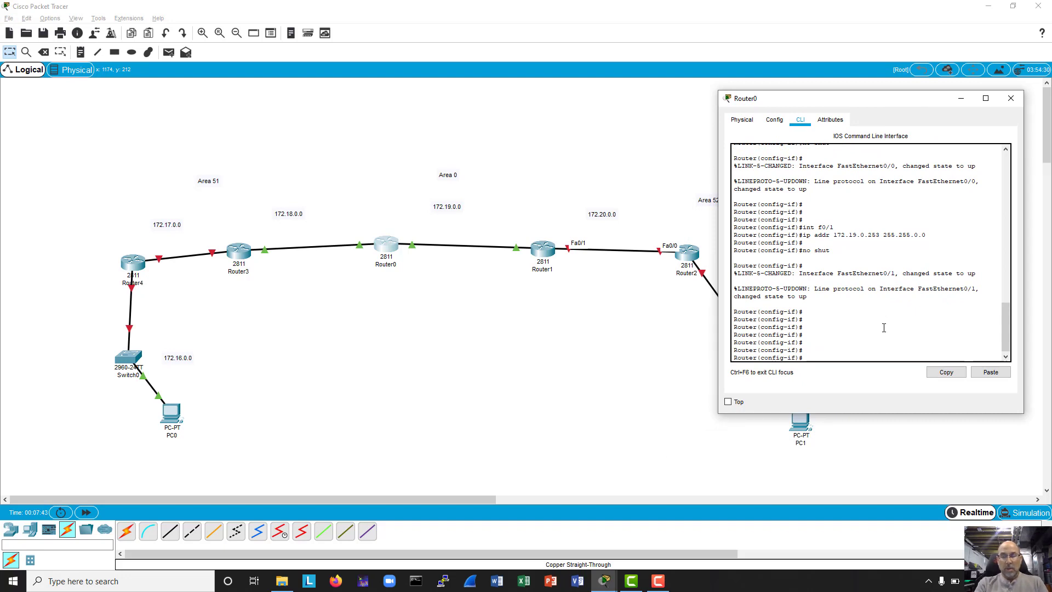
Leave interface configuration on Router0 and start OSPF routing process 1.
text(exit)
key(Return)
key(Return)
key(Return)
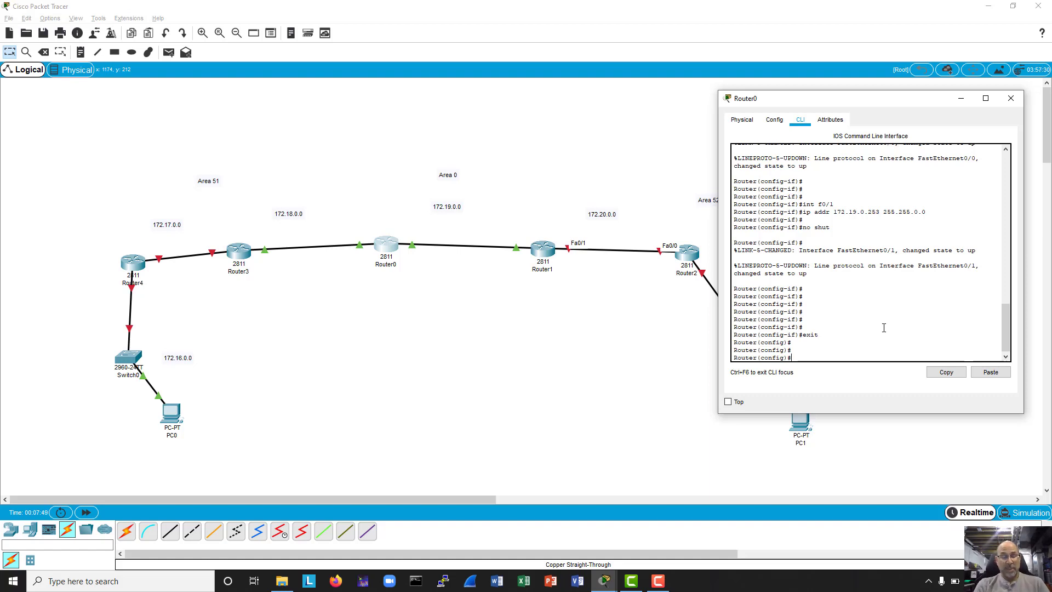
text(router ospf)
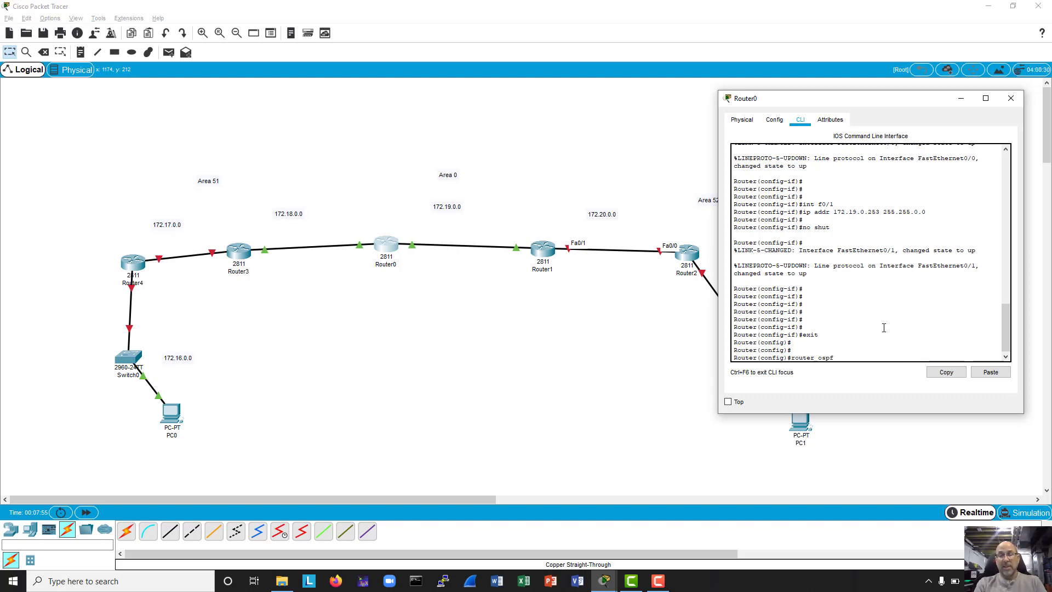
text(1)
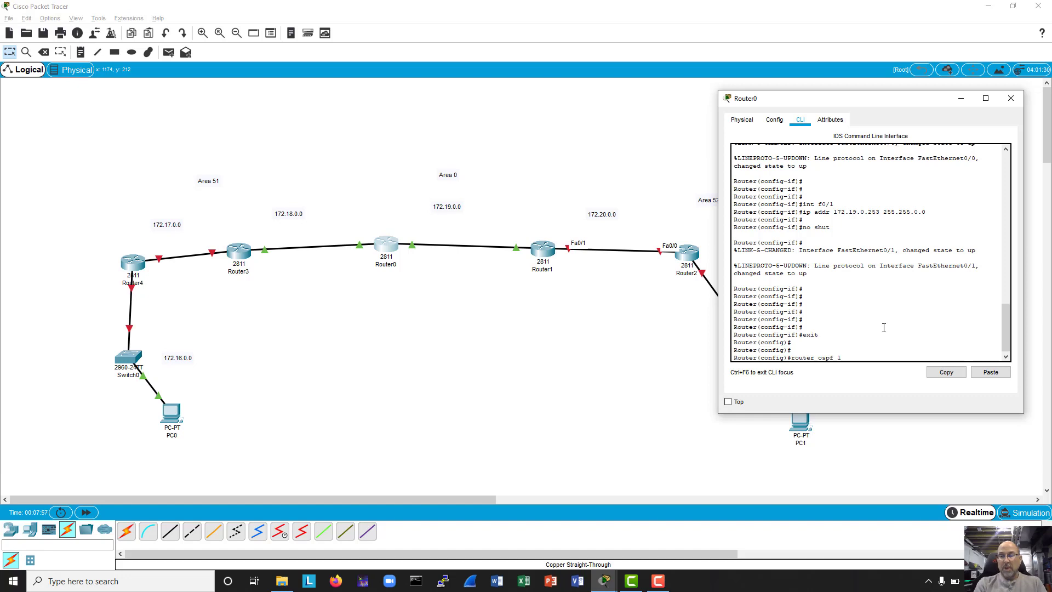
key(Return)
key(Return)
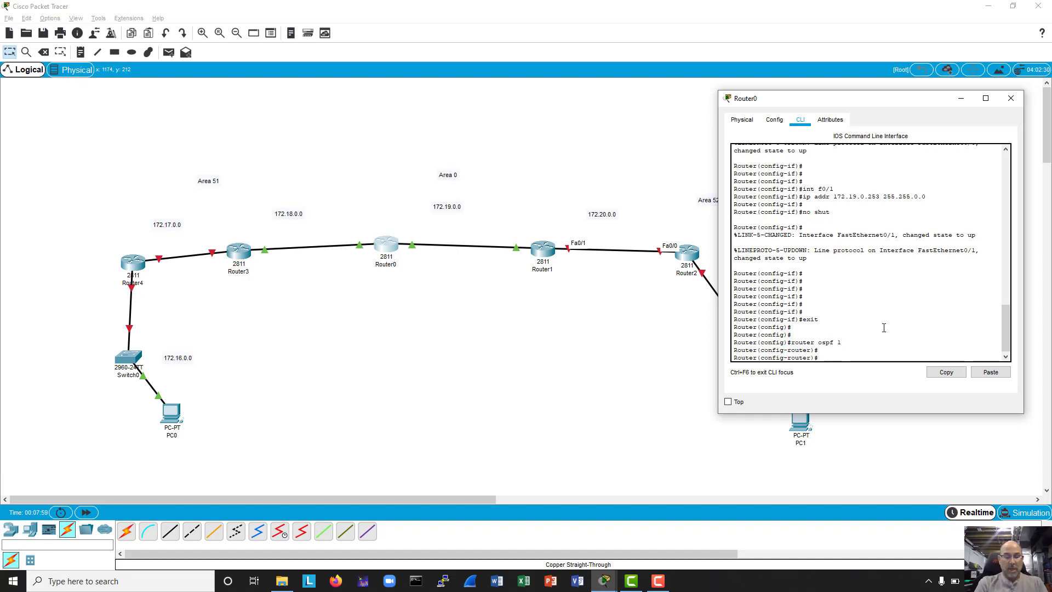
Try to set version 2 for Router0's OSPF process and clear the recalled command from the prompt.
text(version 2)
key(Return)
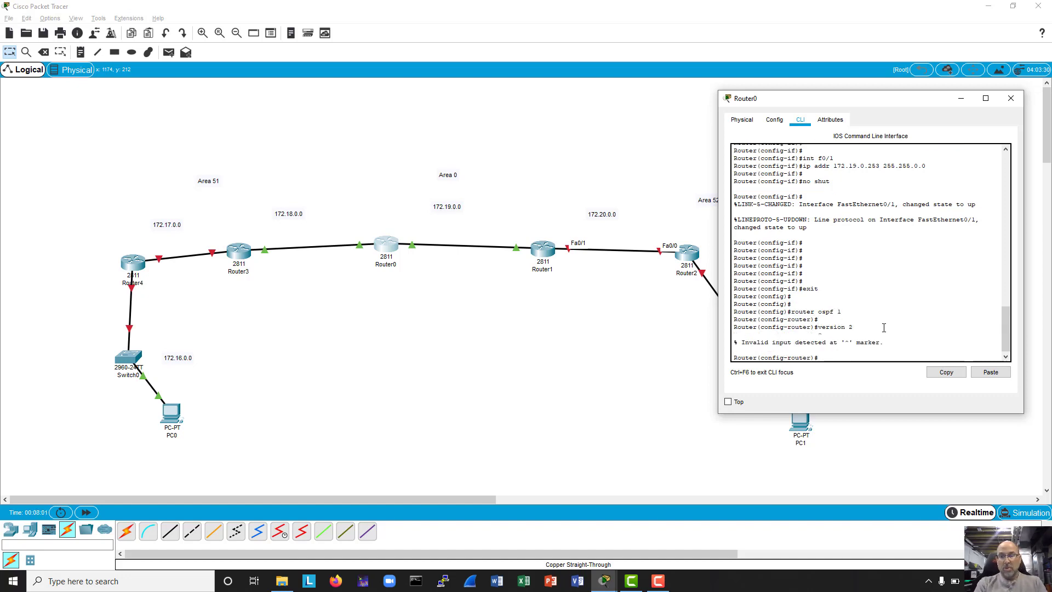
key(Up)
key(BackSpace)
key(BackSpace)
key(BackSpace)
key(BackSpace)
key(BackSpace)
key(BackSpace)
key(BackSpace)
key(BackSpace)
key(BackSpace)
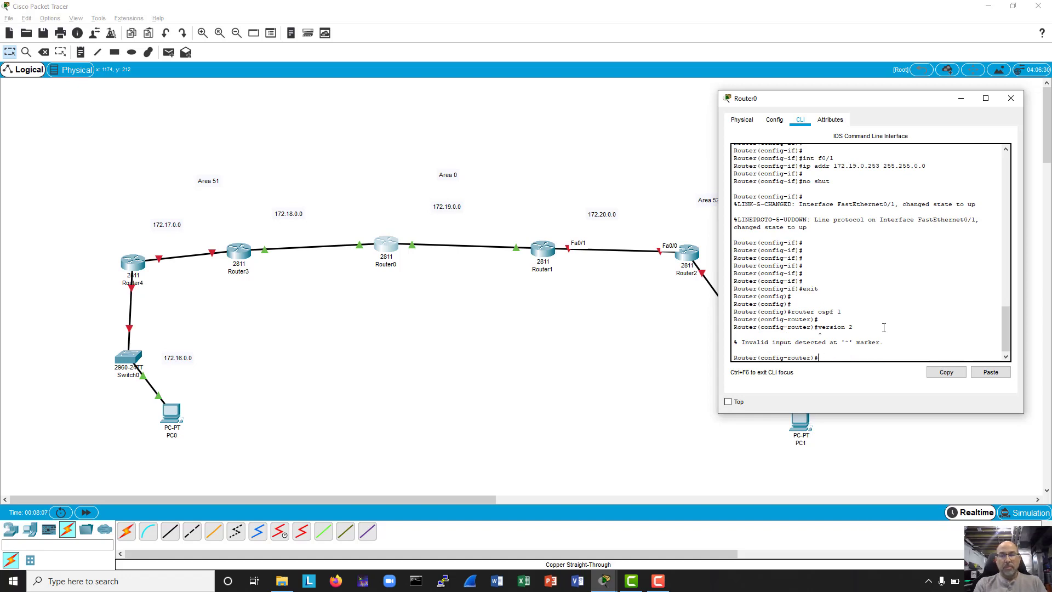
Write an OSPF network statement for 172.19.0.0 with wildcard mask 0.0.255.255 on Router0 and query its remaining options.
text(n)
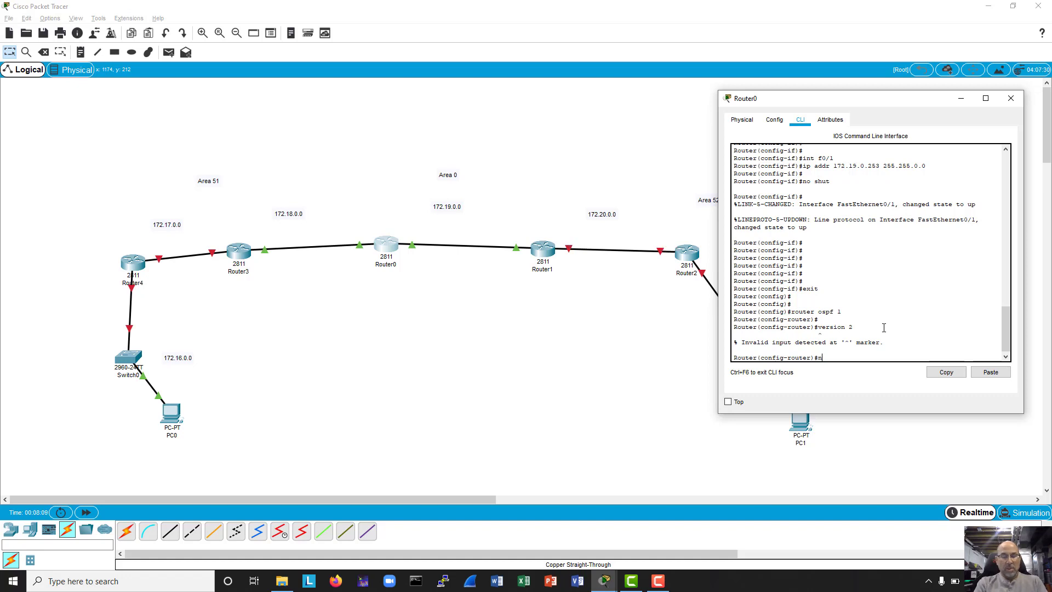
text(etwork)
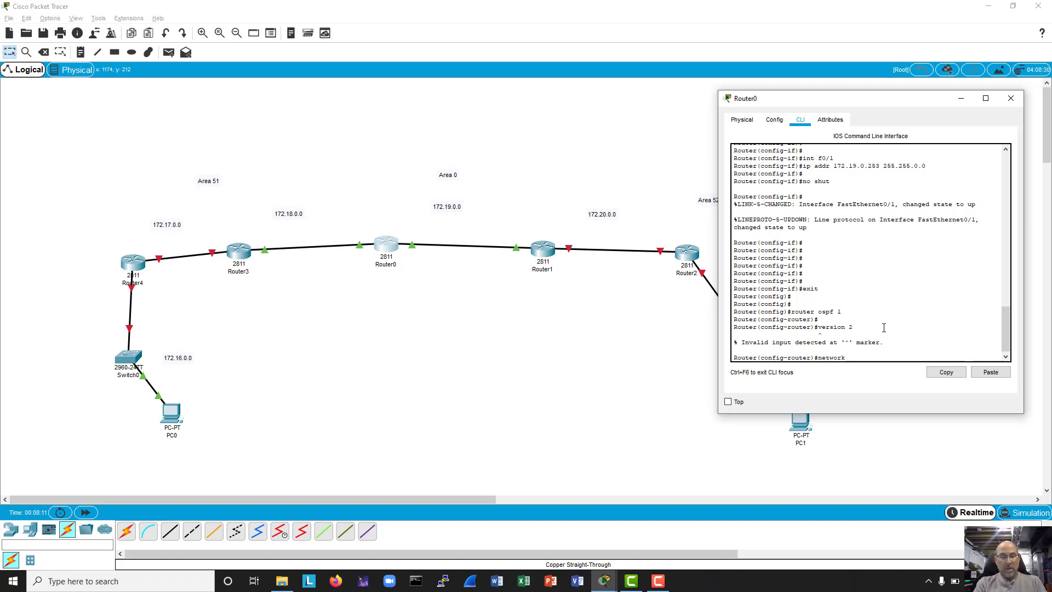
text( 172.1)
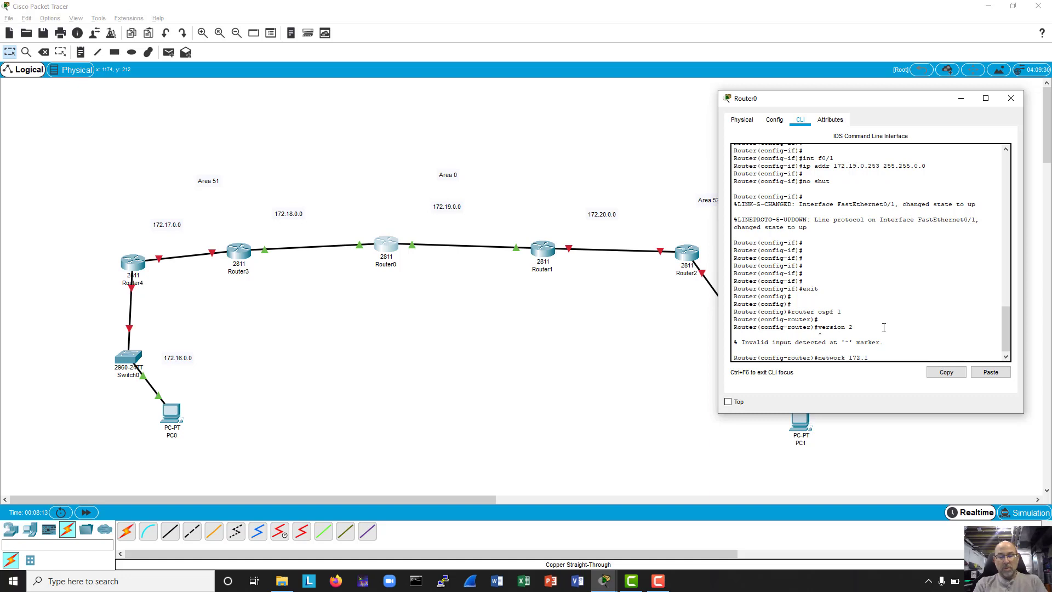
text(9.0)
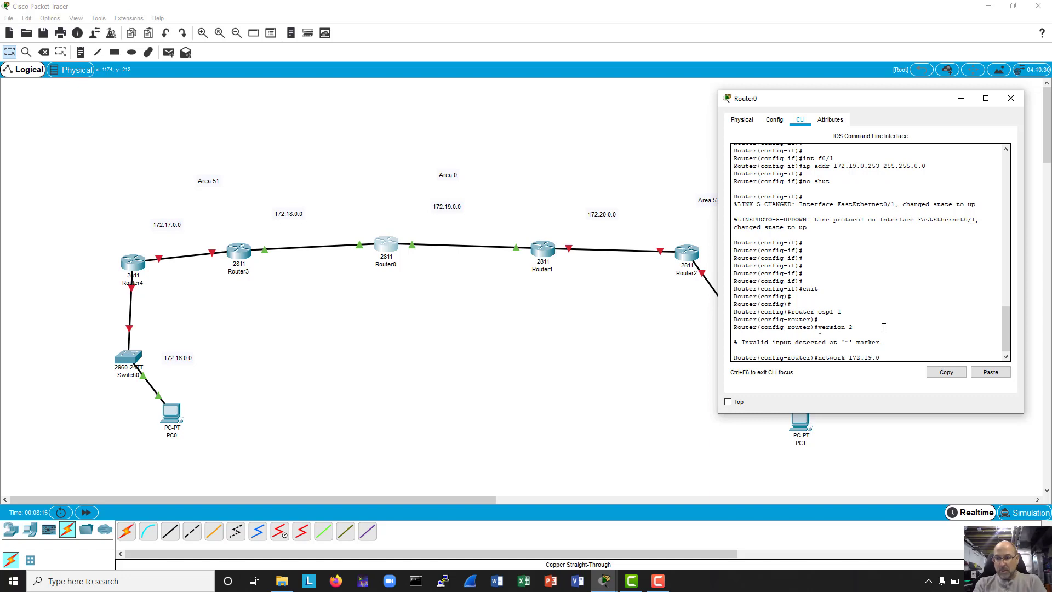
text(.0)
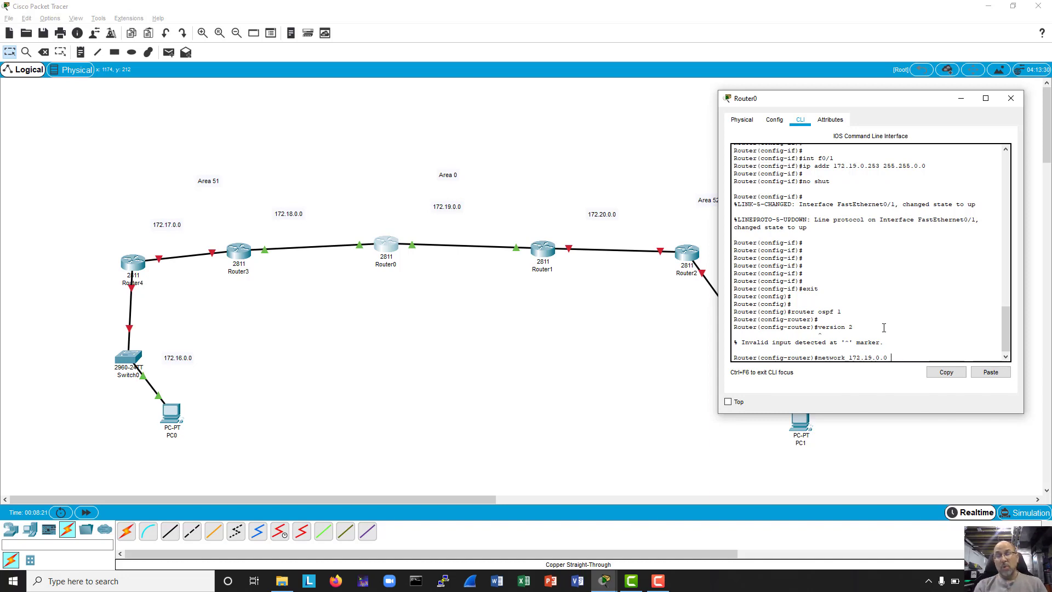
text(0.0.0)
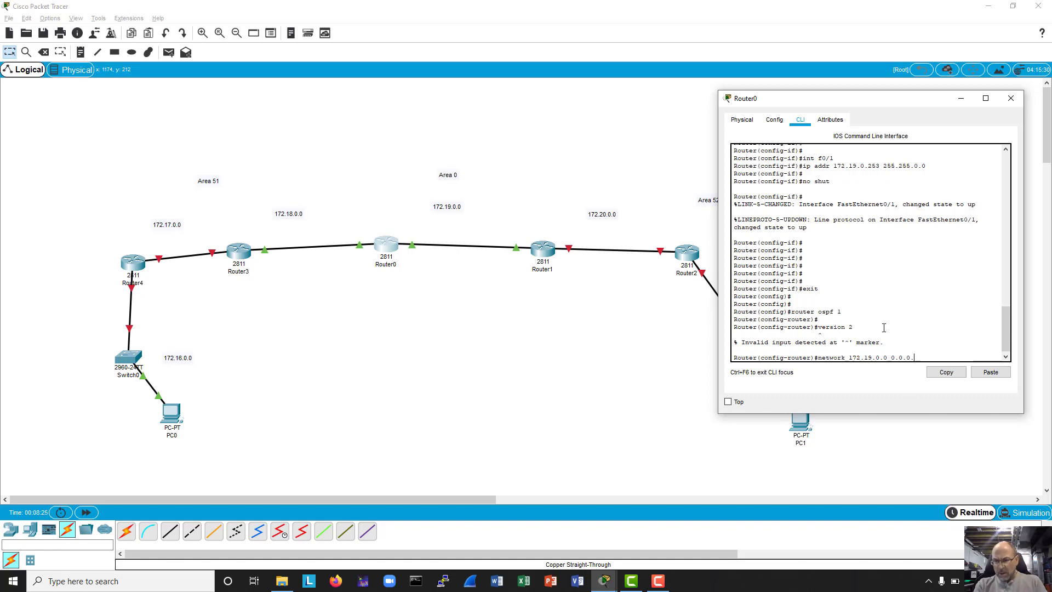
key(BackSpace)
text(255.)
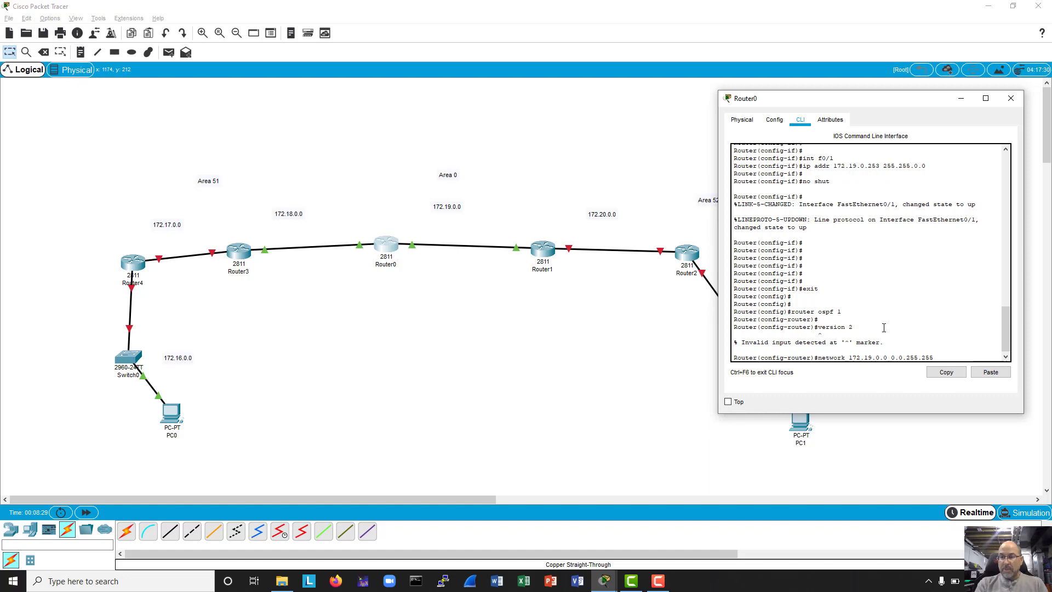
text(255 ?)
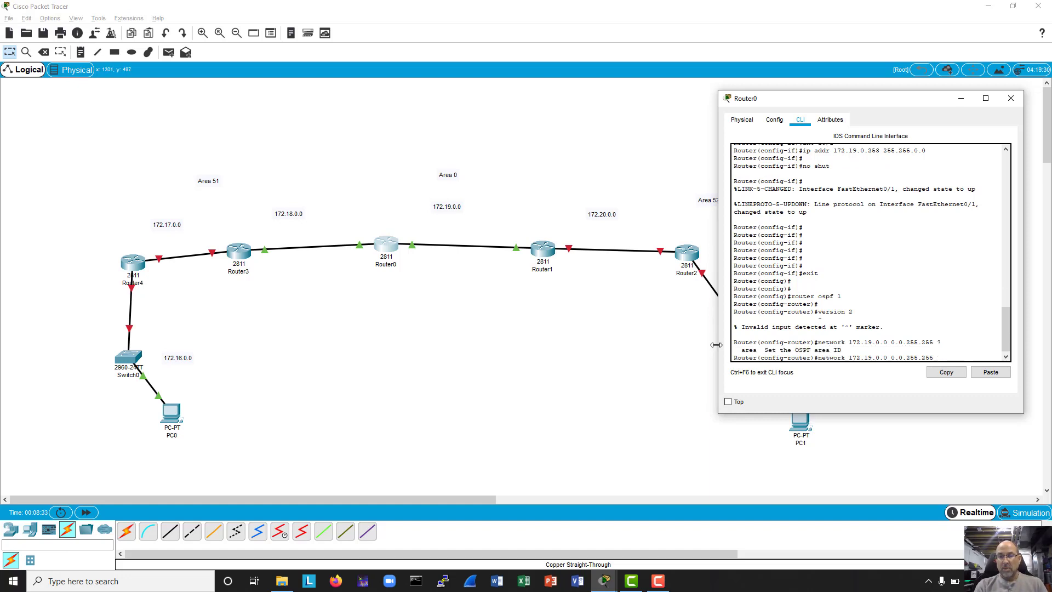
Widen Router0's window and complete the 172.19.0.0 network statement with area 0.0.0.0.
drag(718, 345, 617, 327)
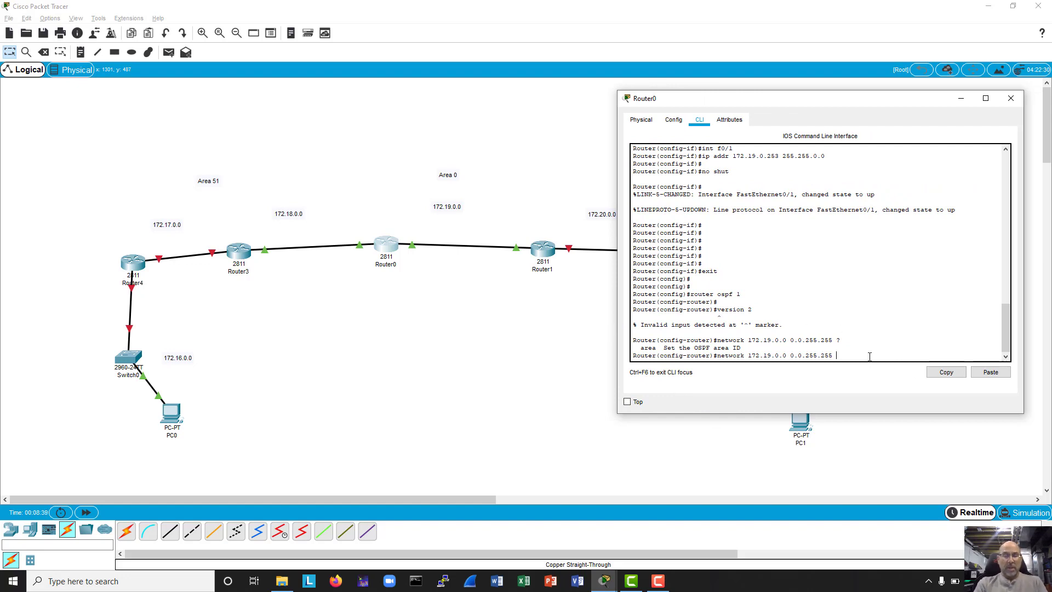
text(area)
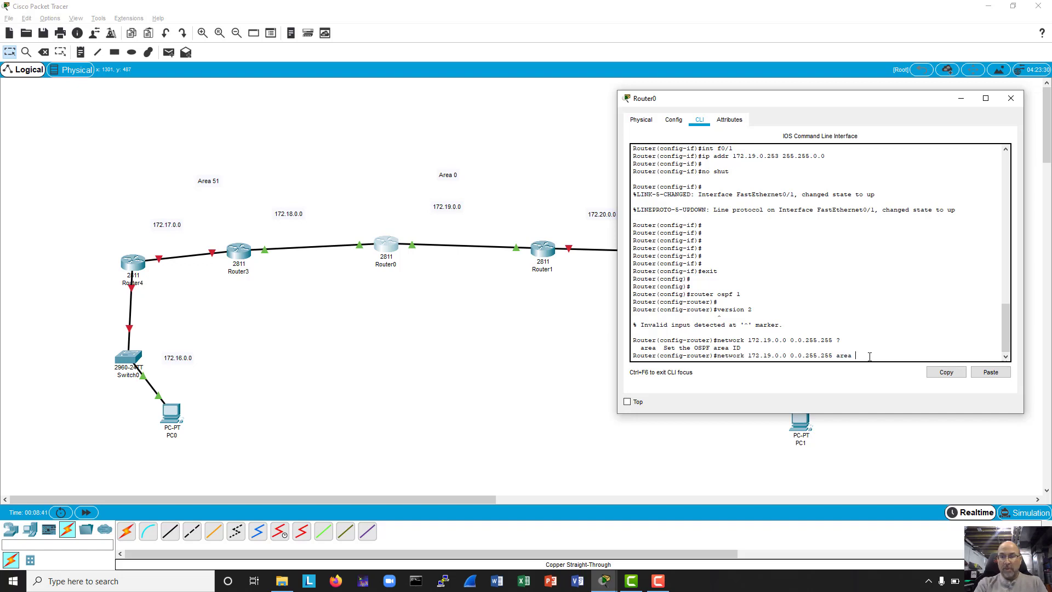
text( 0)
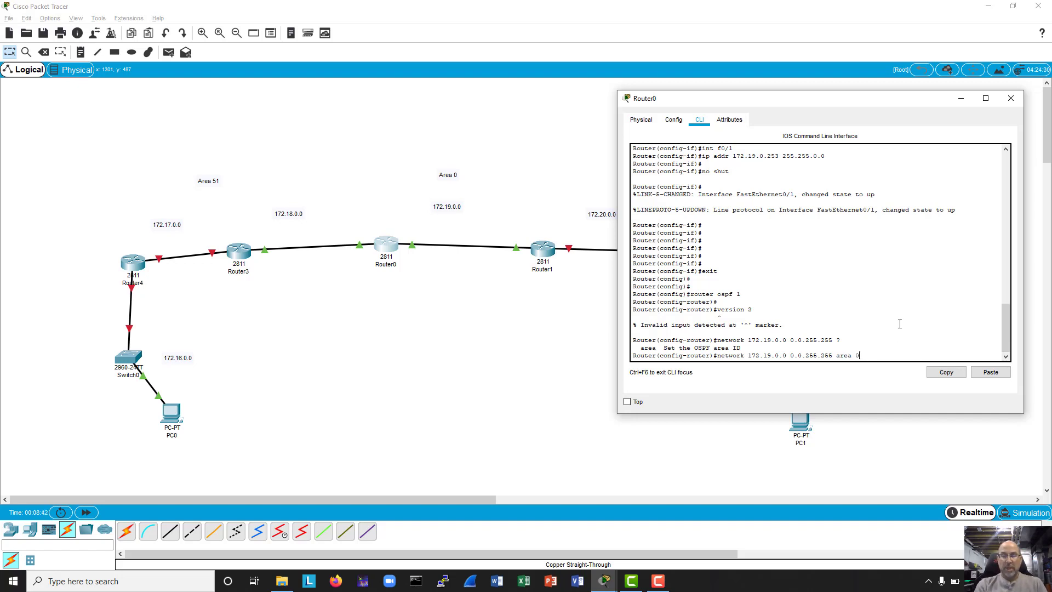
text(.)
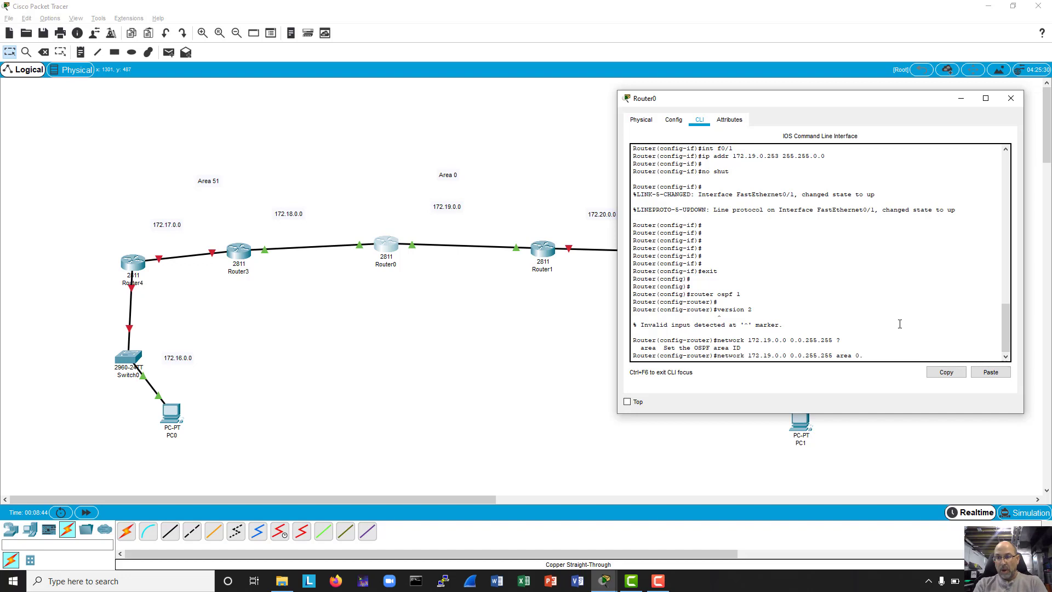
text(0.0.0)
key(Return)
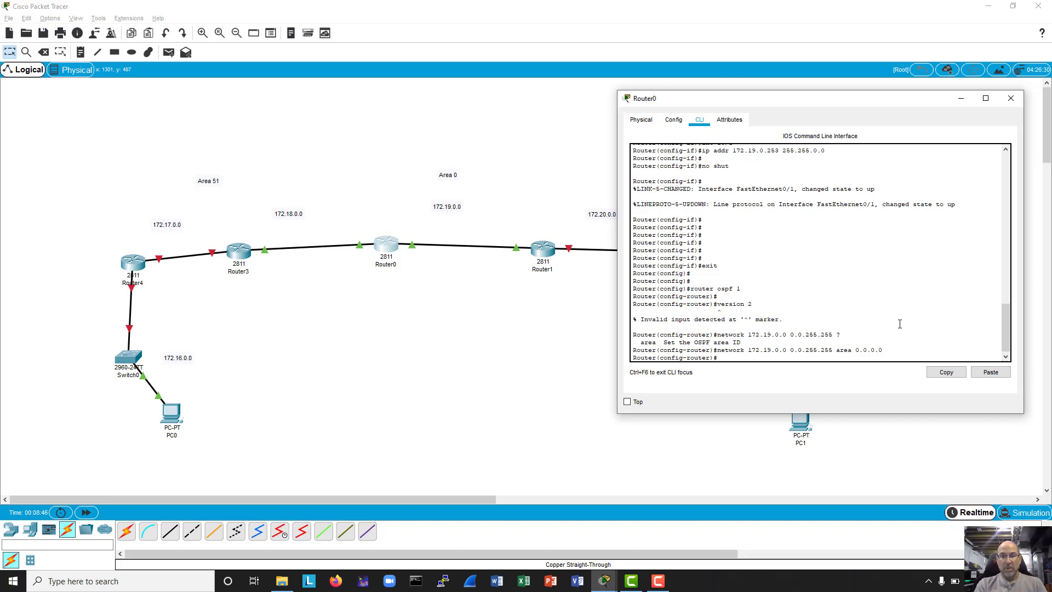
Add network 172.18.0.0 with wildcard 0.0.255.255 to area 0.0.0.51 on Router0 and list the available OSPF commands.
key(Up)
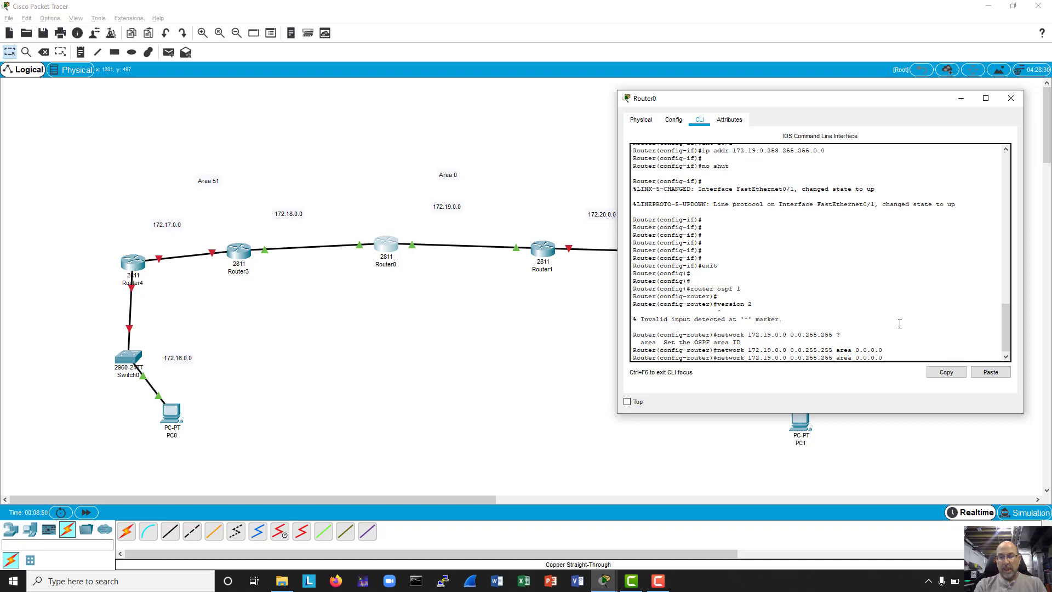
key(BackSpace)
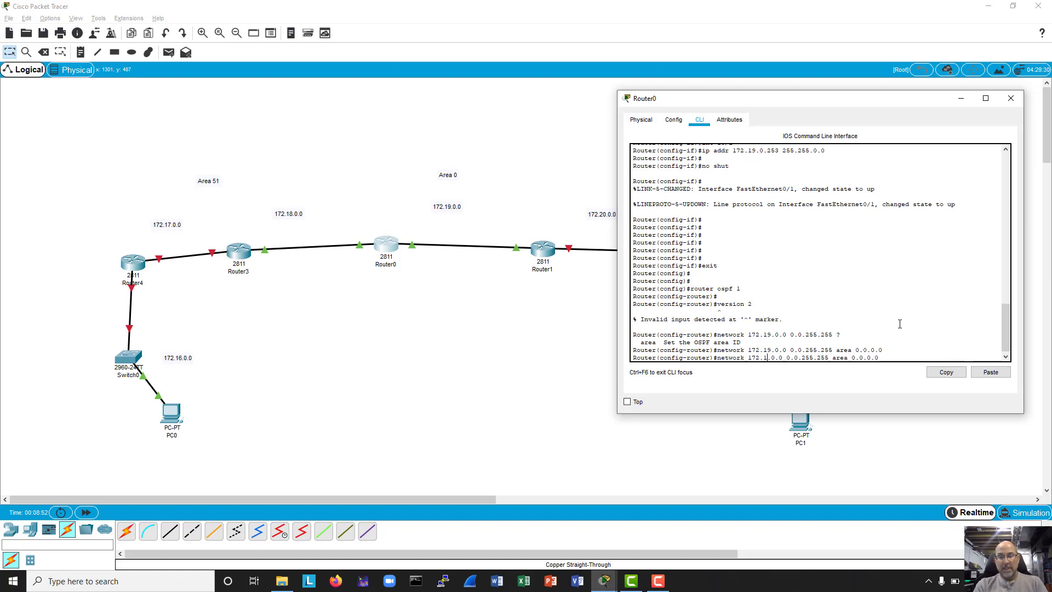
text(8)
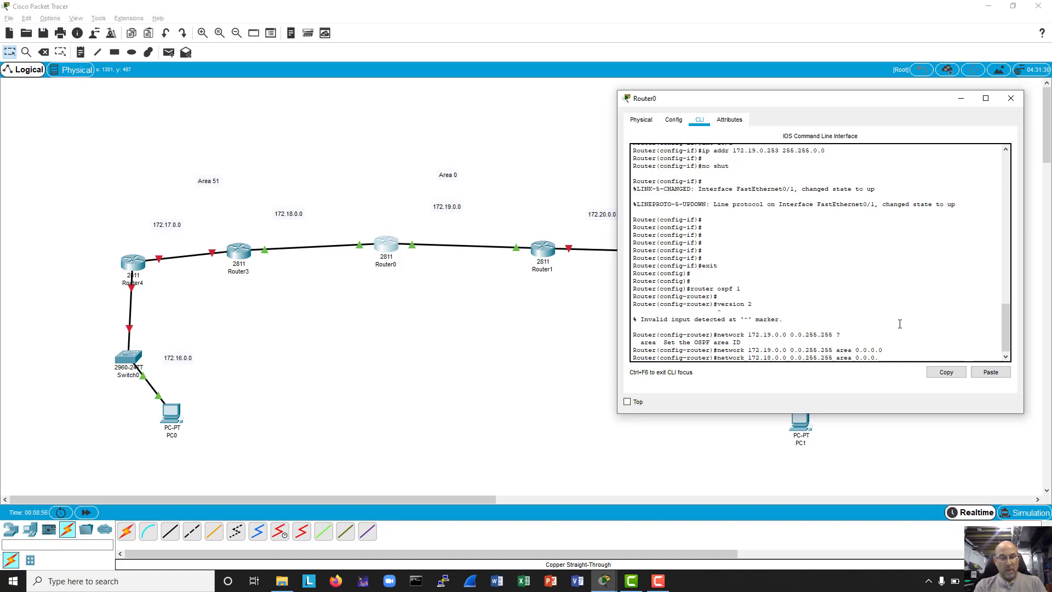
text(51)
key(Return)
key(Return)
key(Return)
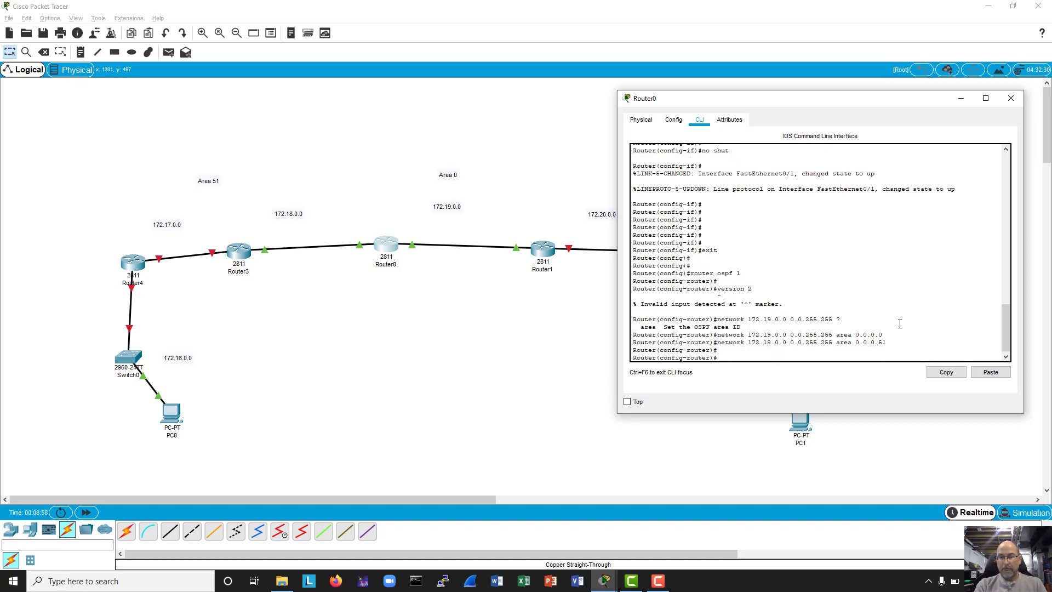
text(?)
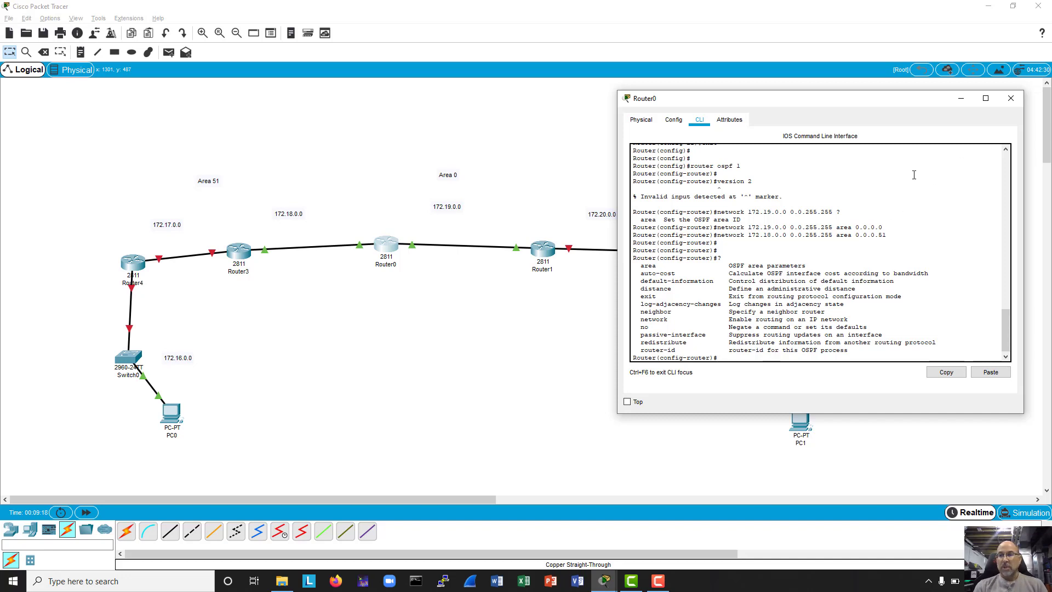
Close Router0's window, open Router1's command line, and reposition and enlarge its window.
click(1010, 98)
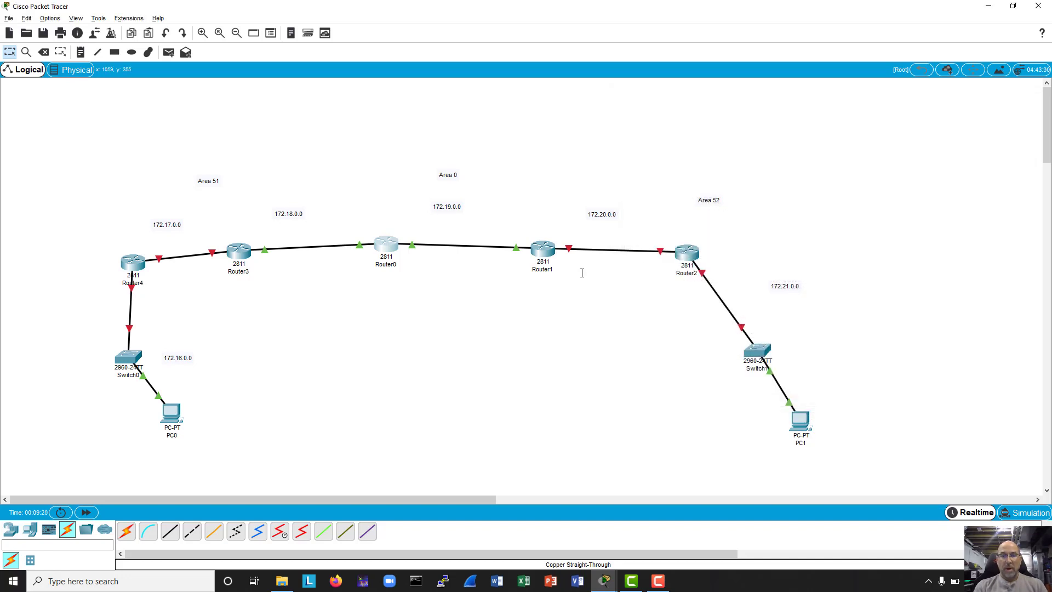
click(541, 249)
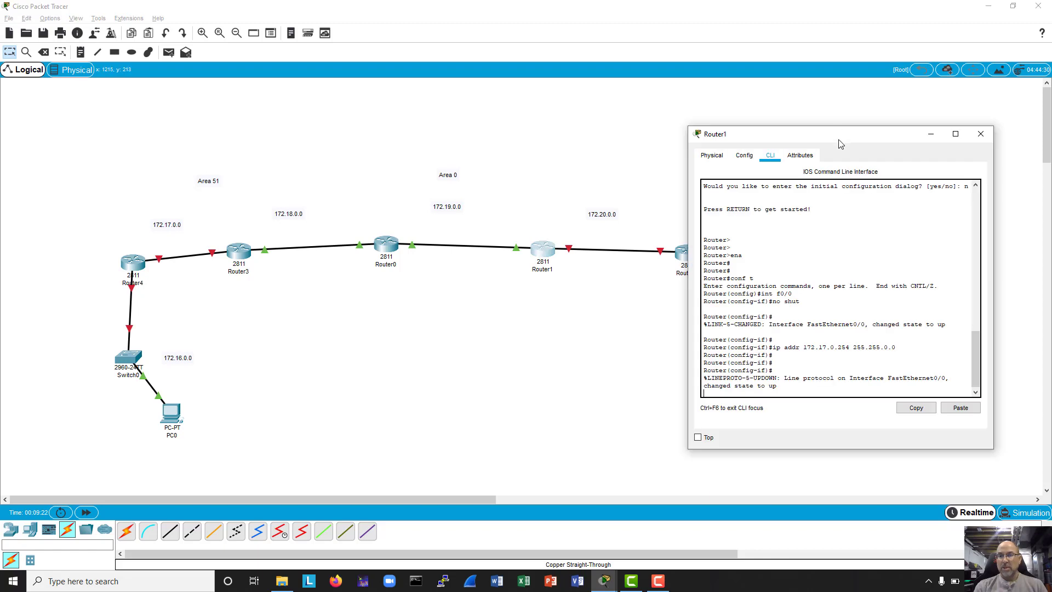
drag(839, 144, 819, 105)
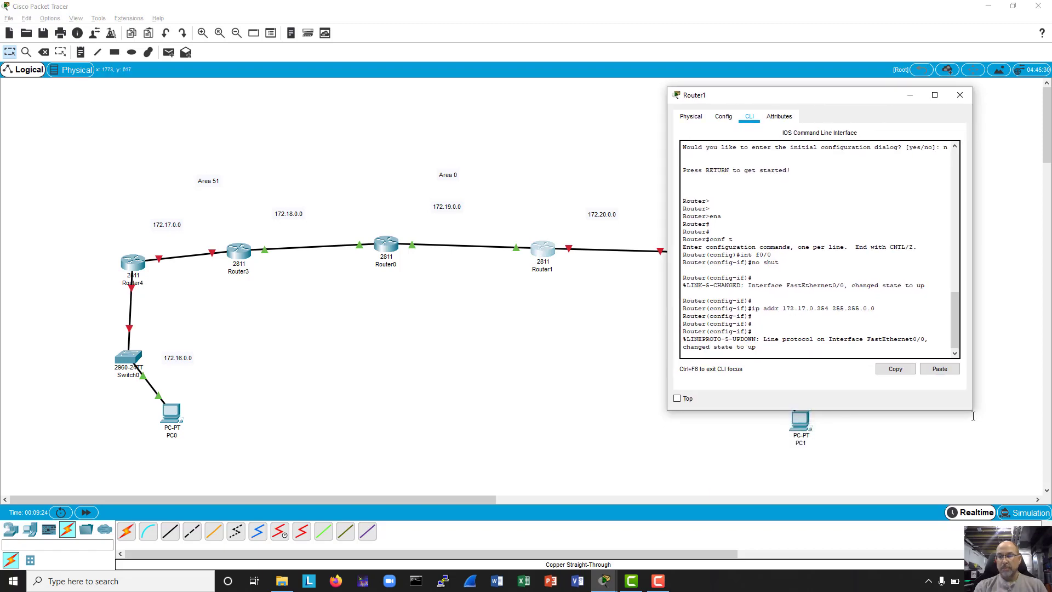
drag(972, 416, 990, 447)
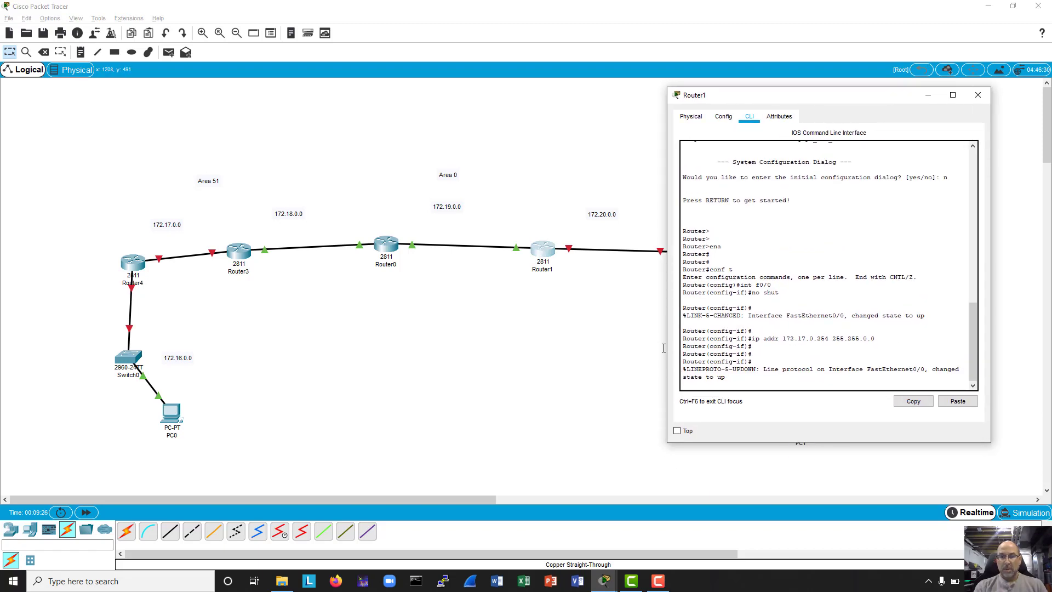
drag(667, 350, 607, 351)
Leave interface configuration on Router1 and start OSPF routing process 1.
key(Return)
key(Return)
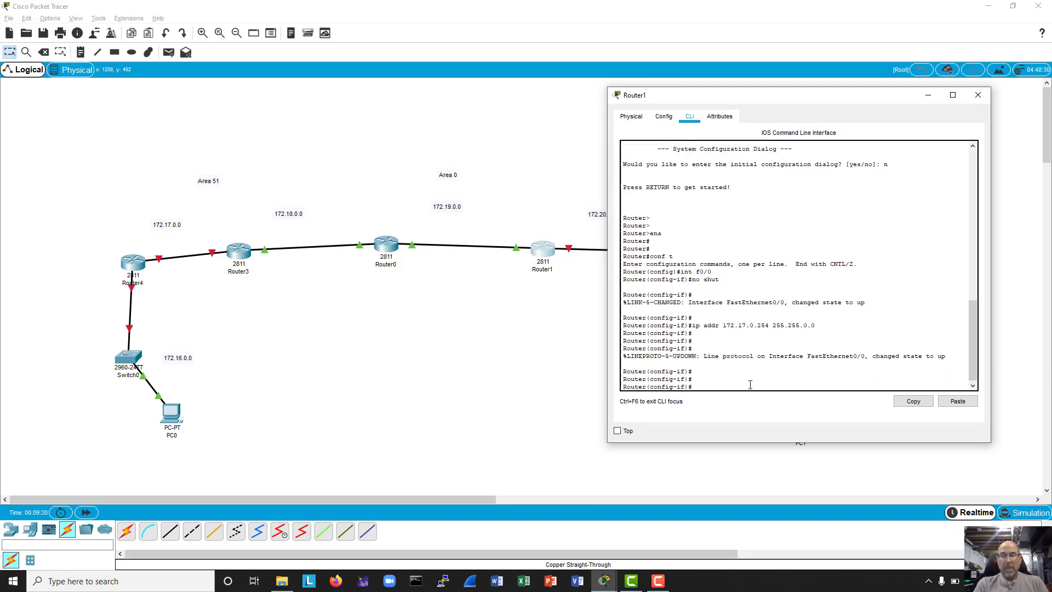
text(exit)
key(Return)
text(router)
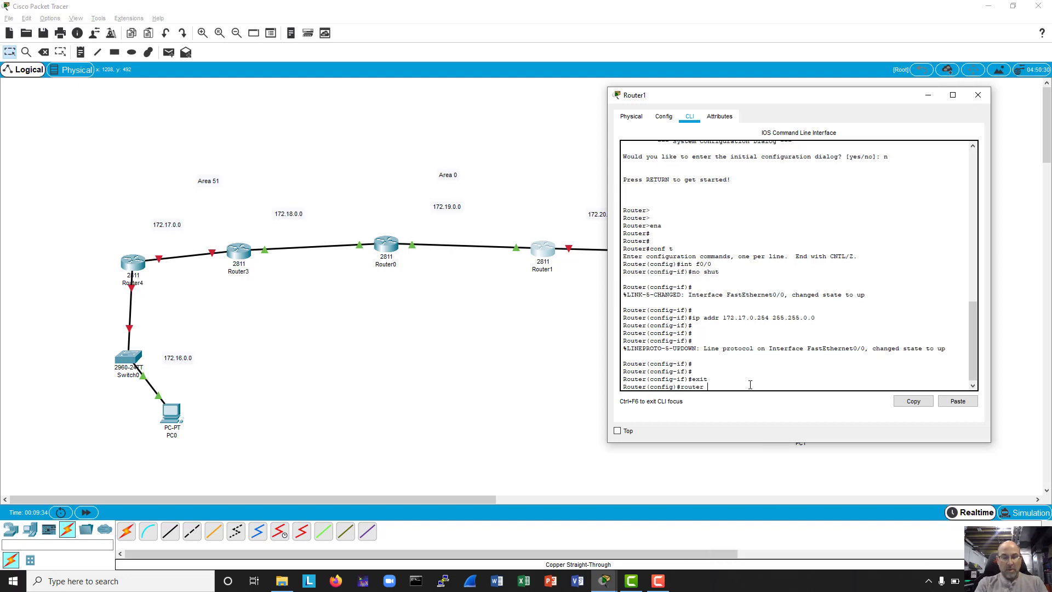
text( ospf )
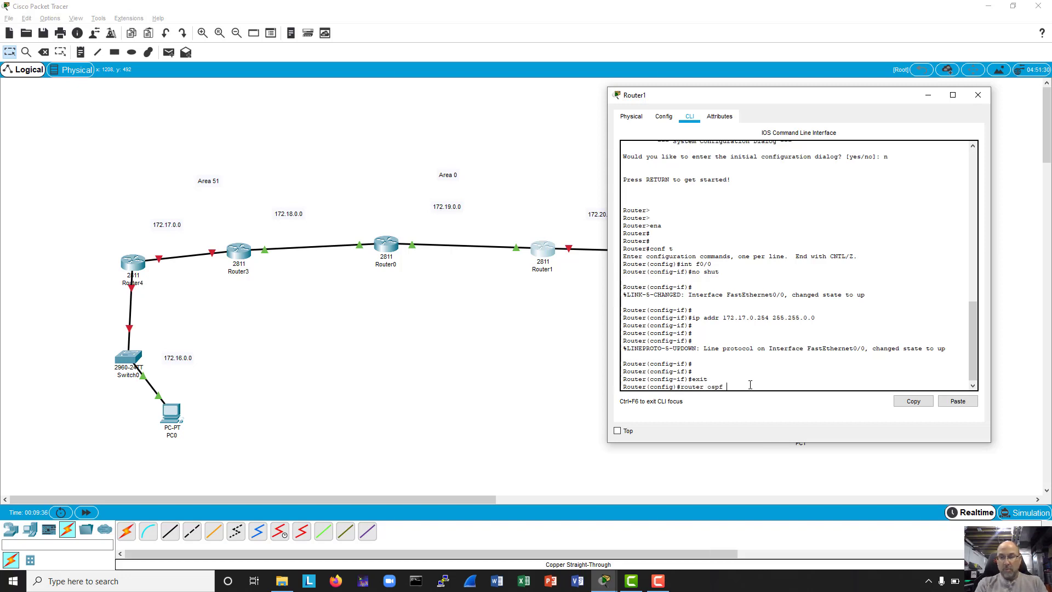
text(1)
key(Return)
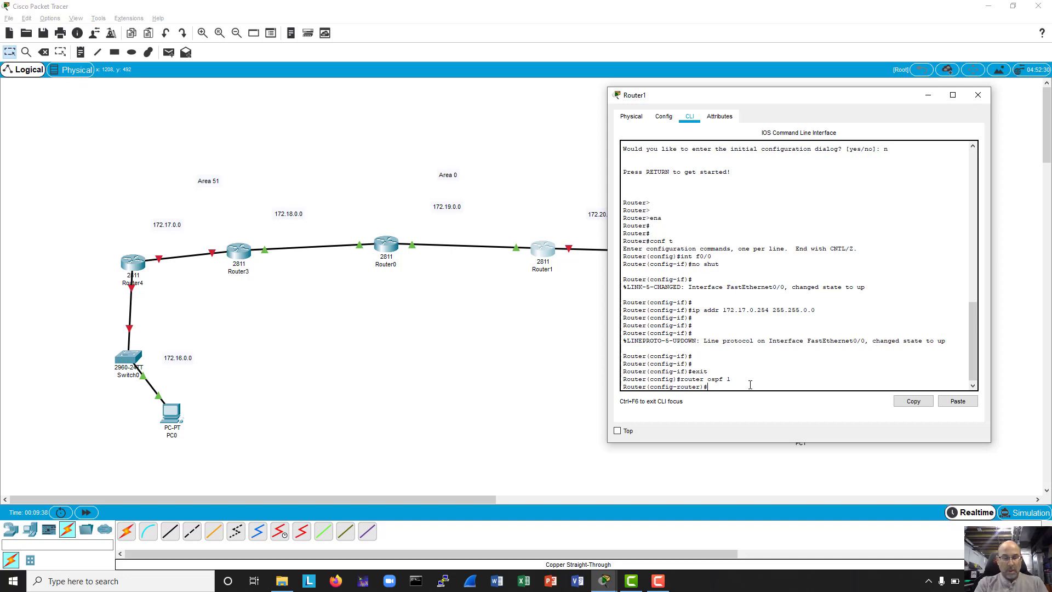
Add network 172.19.0.0 with wildcard 0.0.255.255 to area 0 in Router1's OSPF process.
text(network )
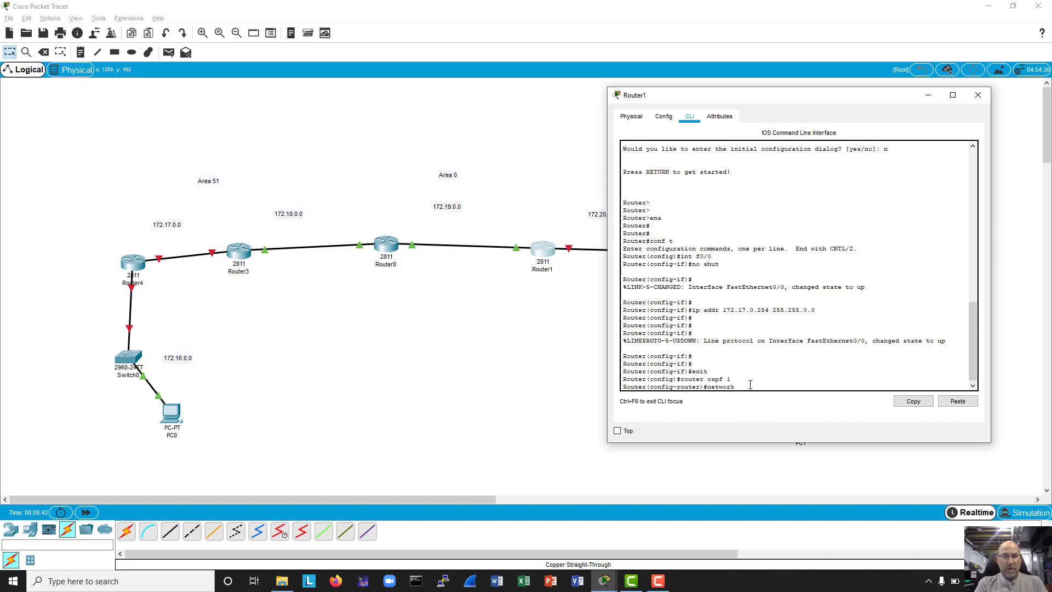
text(172.19.0.0.)
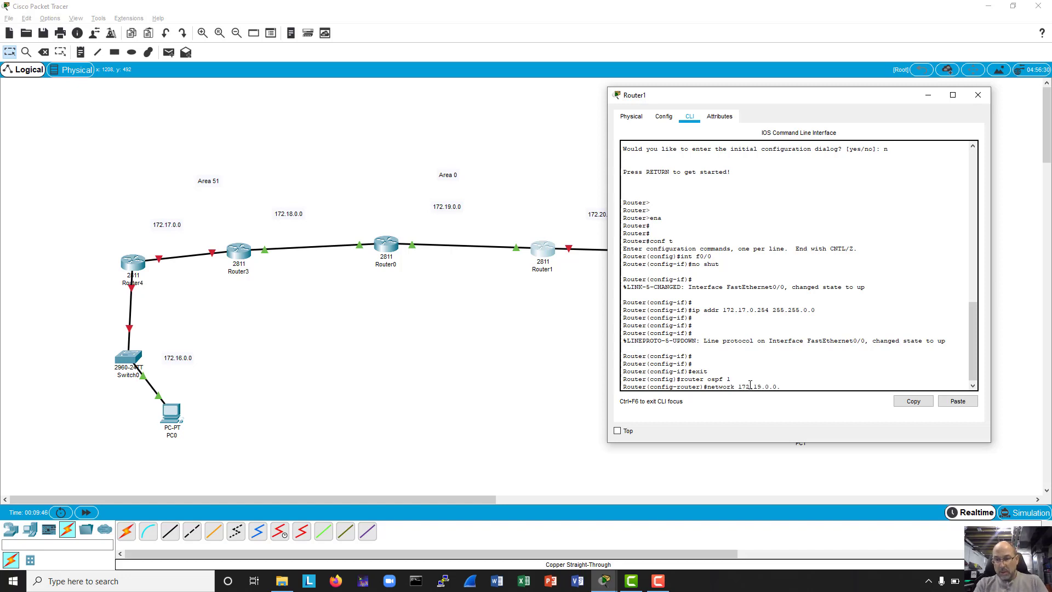
text( 0.0.0.)
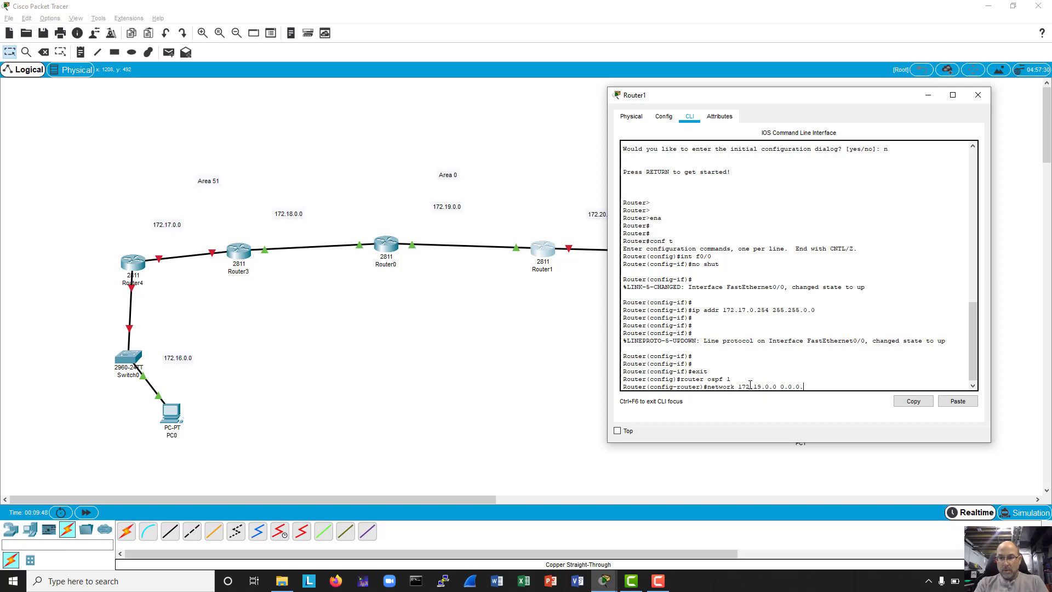
key(BackSpace)
text(255.255)
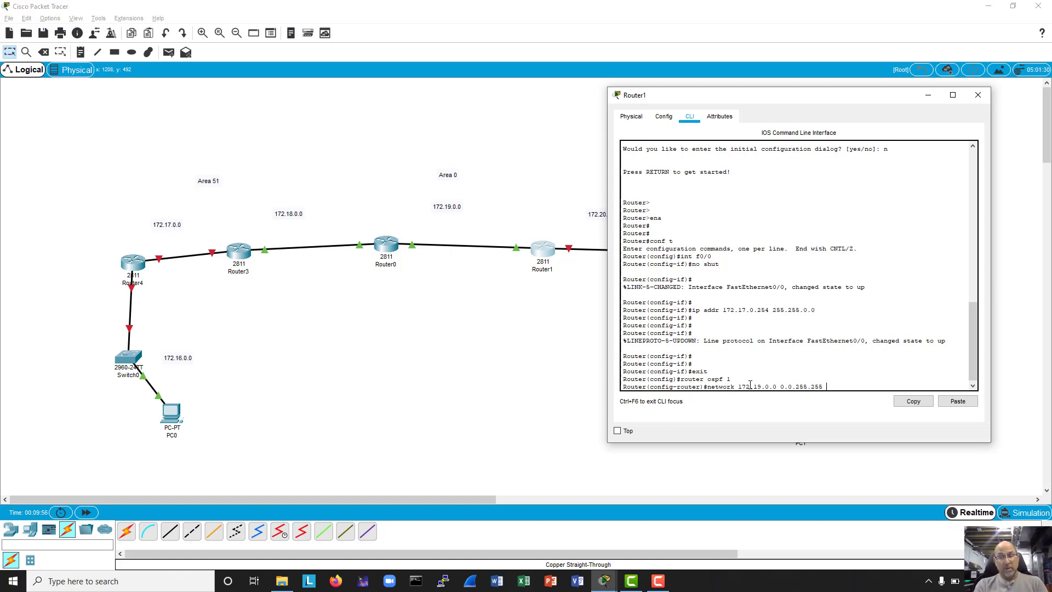
text( area)
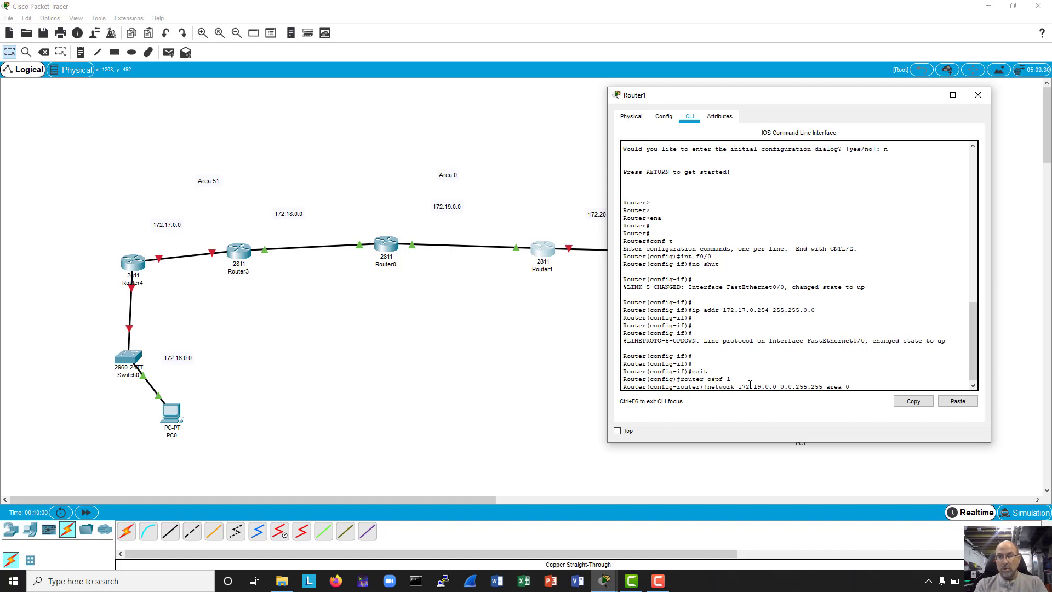
text( 0)
key(Return)
key(Return)
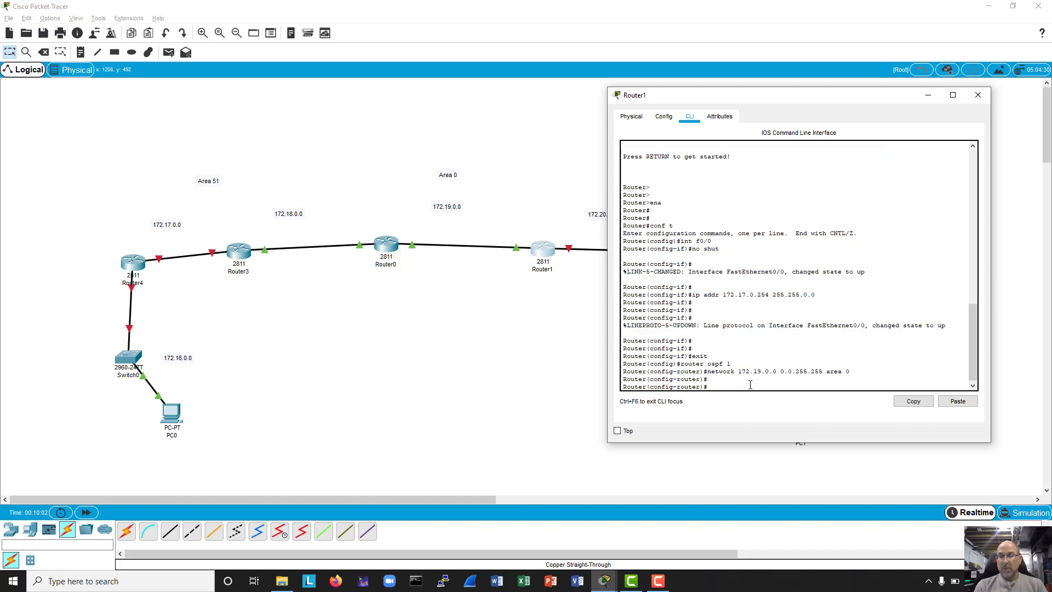
Reuse the previous network statement to add 172.20.0.0 with wildcard 0.0.255.255 to area 52 on Router1.
key(Up)
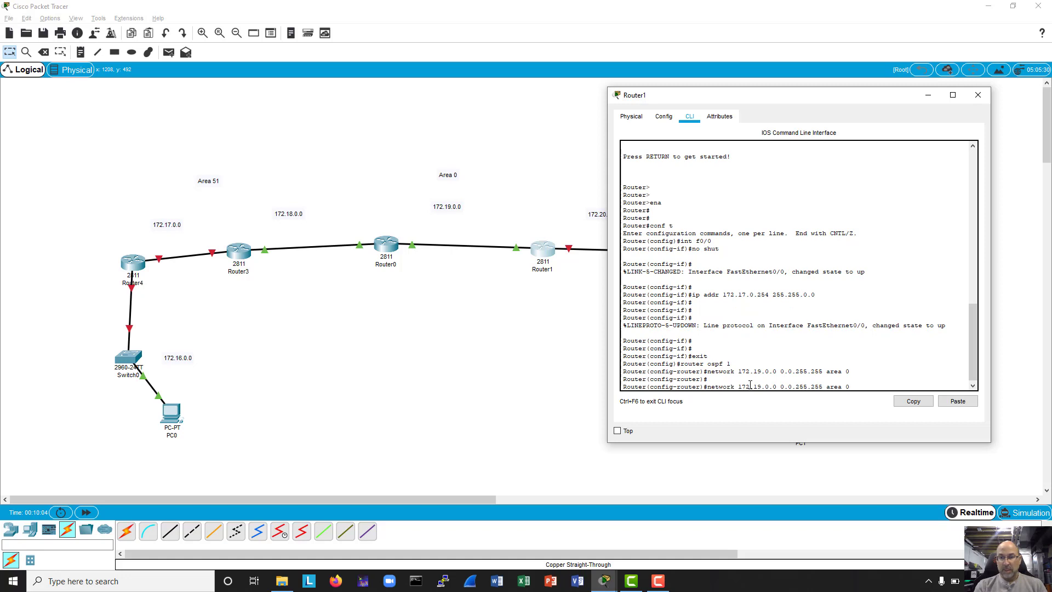
key(Left)
key(Left)
key(Left)
key(Left)
key(Left)
key(Left)
key(Left)
key(Left)
key(Left)
key(Left)
key(Left)
key(Left)
key(Left)
key(Left)
key(Left)
key(Left)
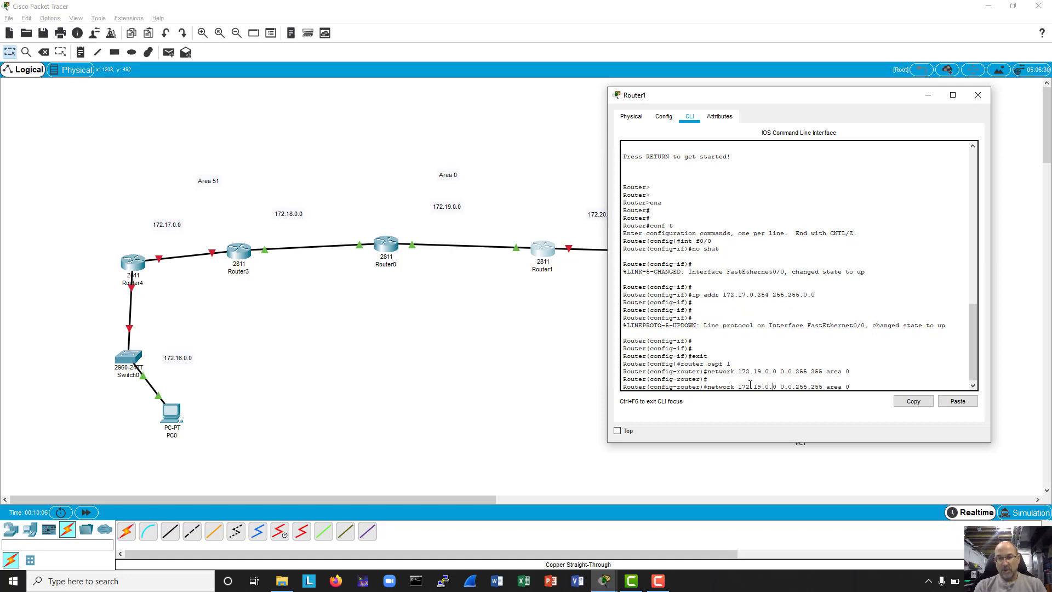
key(Left)
key(Left)
key(Left)
key(Left)
key(Left)
key(BackSpace)
key(BackSpace)
text(20)
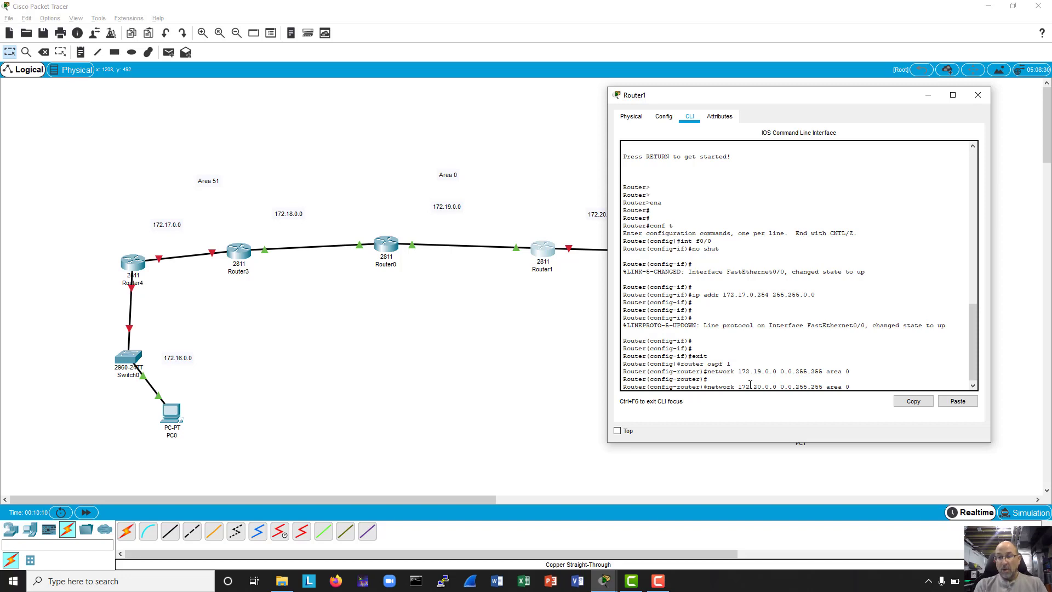
key(Right)
key(Right)
key(Right)
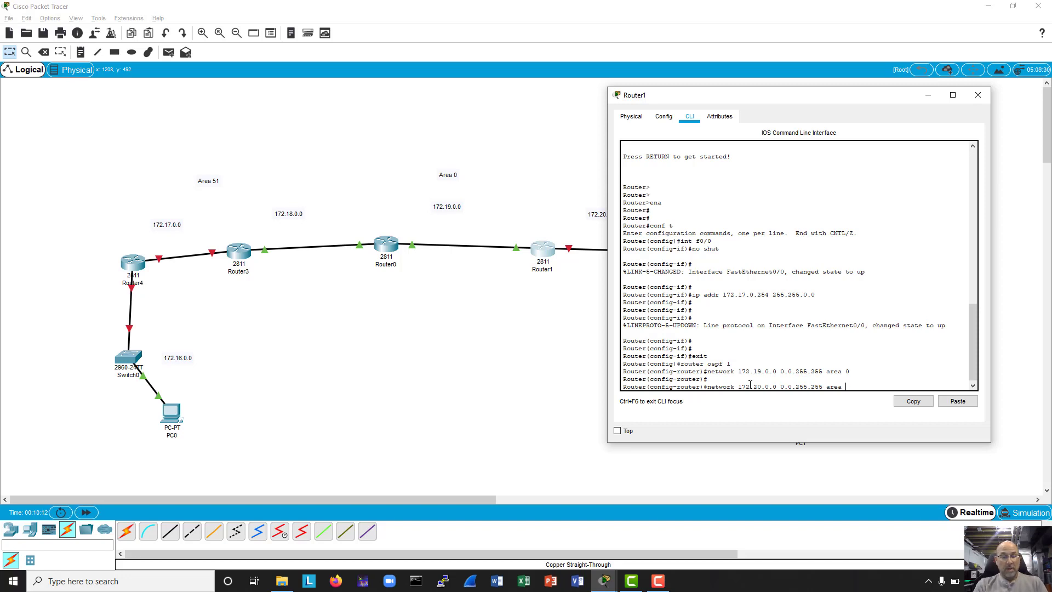
key(Delete)
text(52)
key(Return)
key(Return)
key(Return)
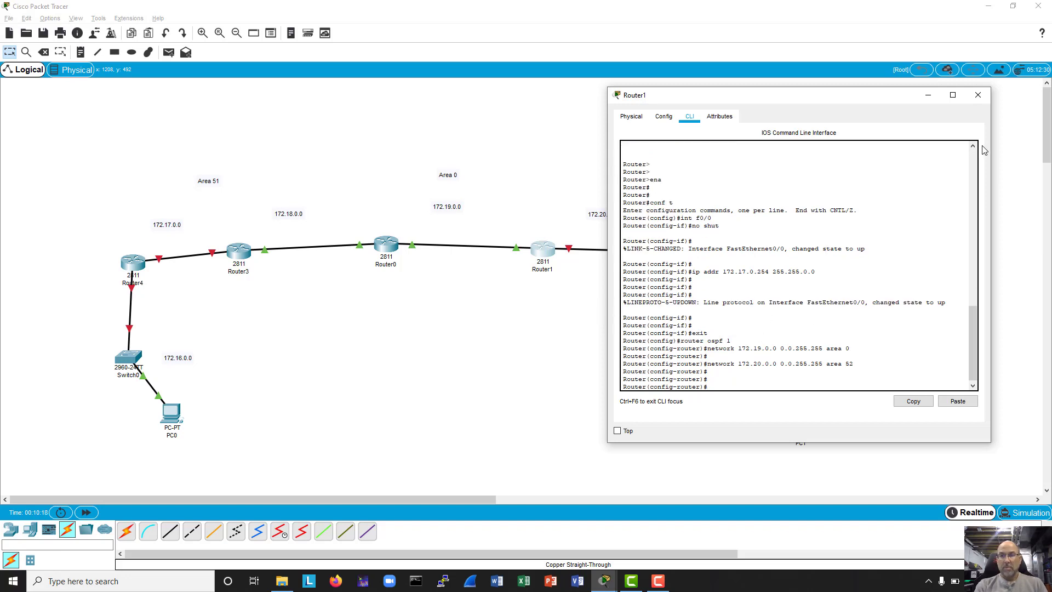
Close Router1's window, open Router2's command line, and reposition and widen its window.
click(977, 95)
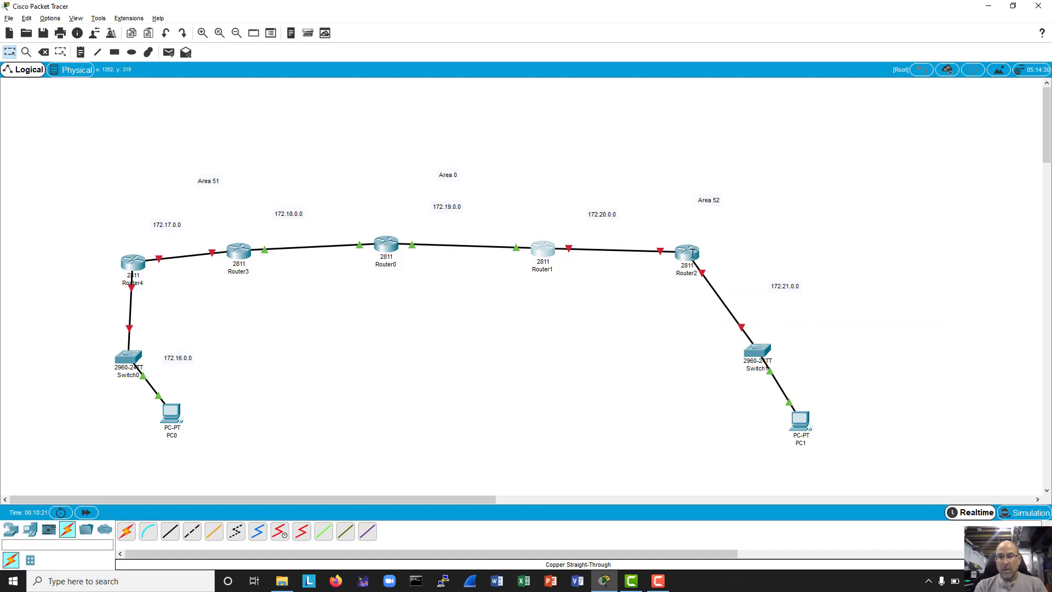
click(688, 251)
drag(515, 127, 312, 114)
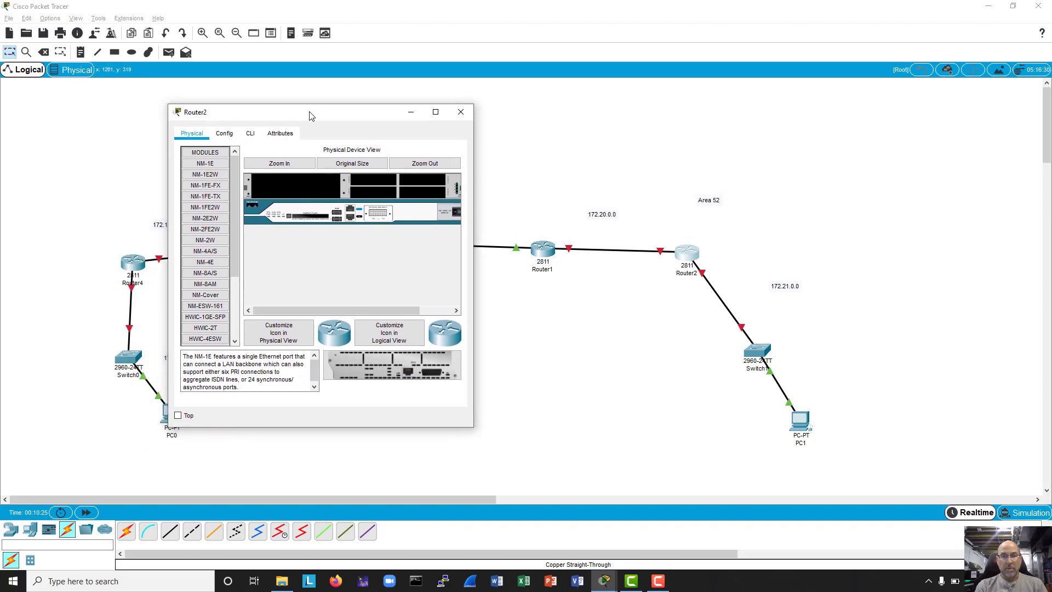
click(251, 134)
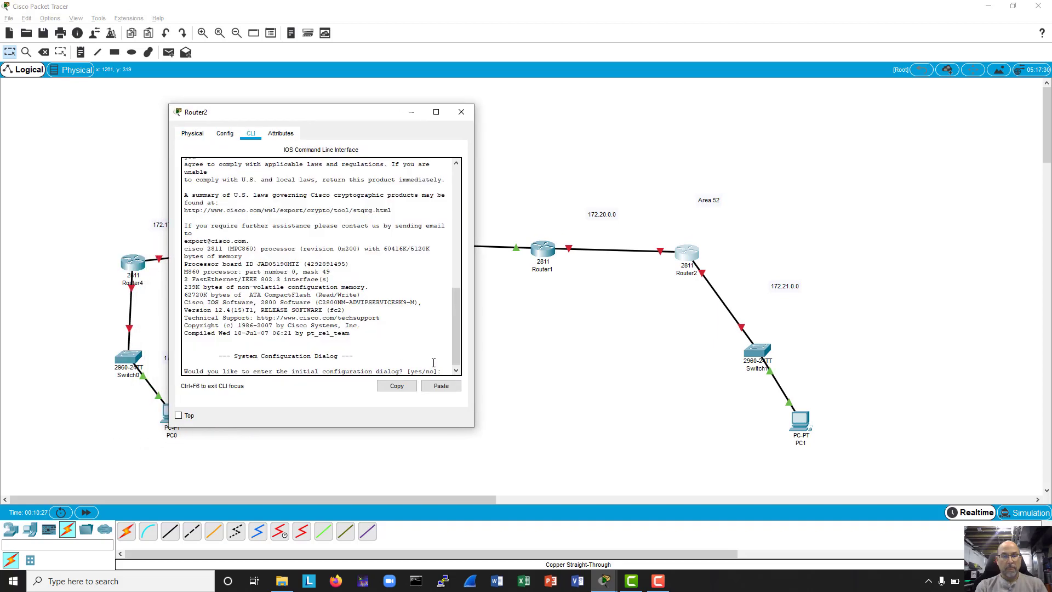
drag(473, 369, 546, 369)
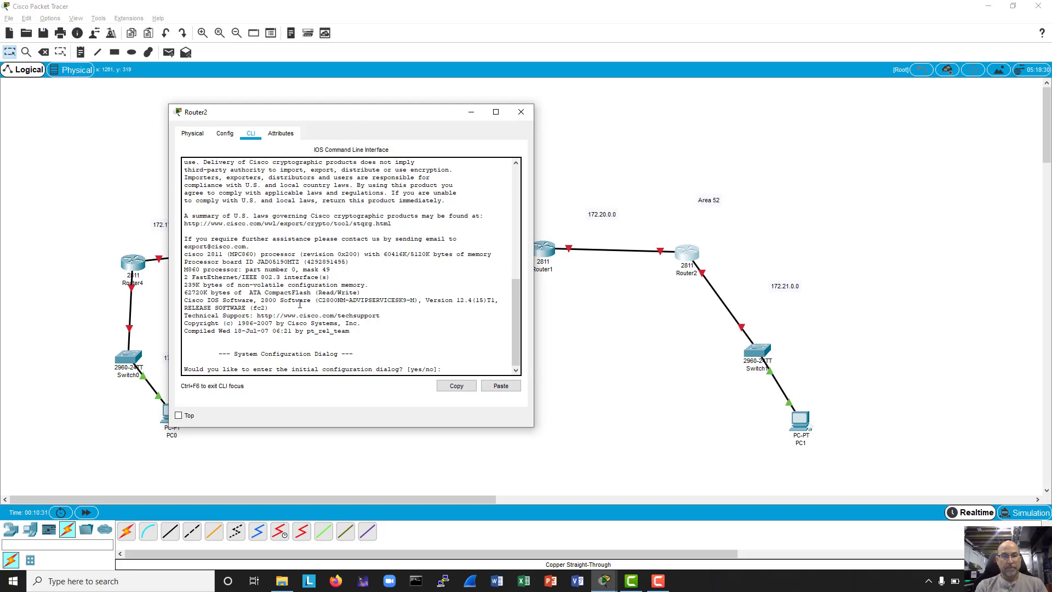
Decline the initial configuration dialog on Router2 and enter privileged mode.
text(n)
key(Return)
key(Return)
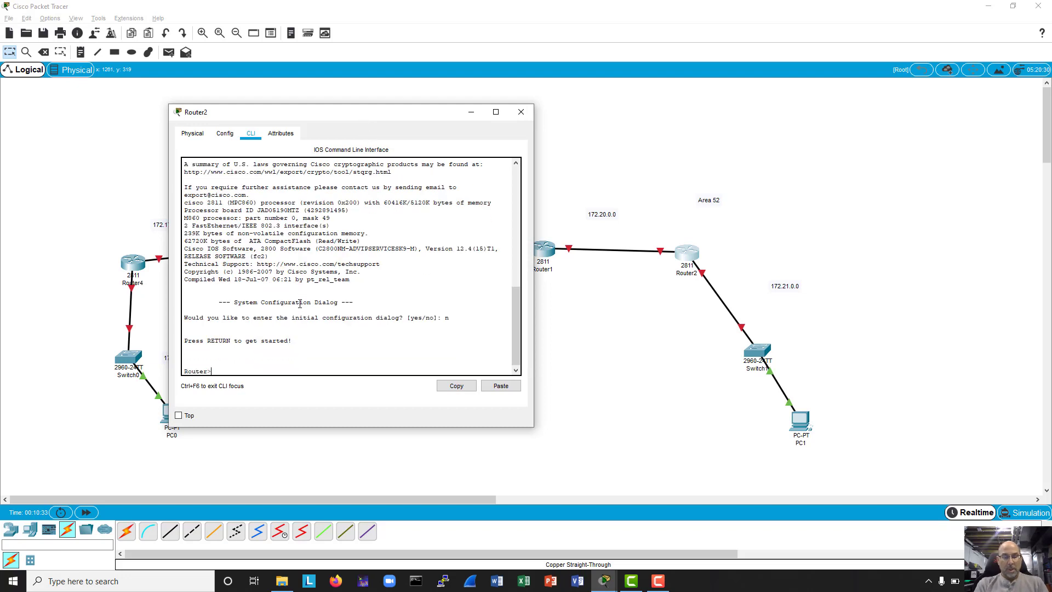
text(ena)
key(Return)
key(Return)
key(Return)
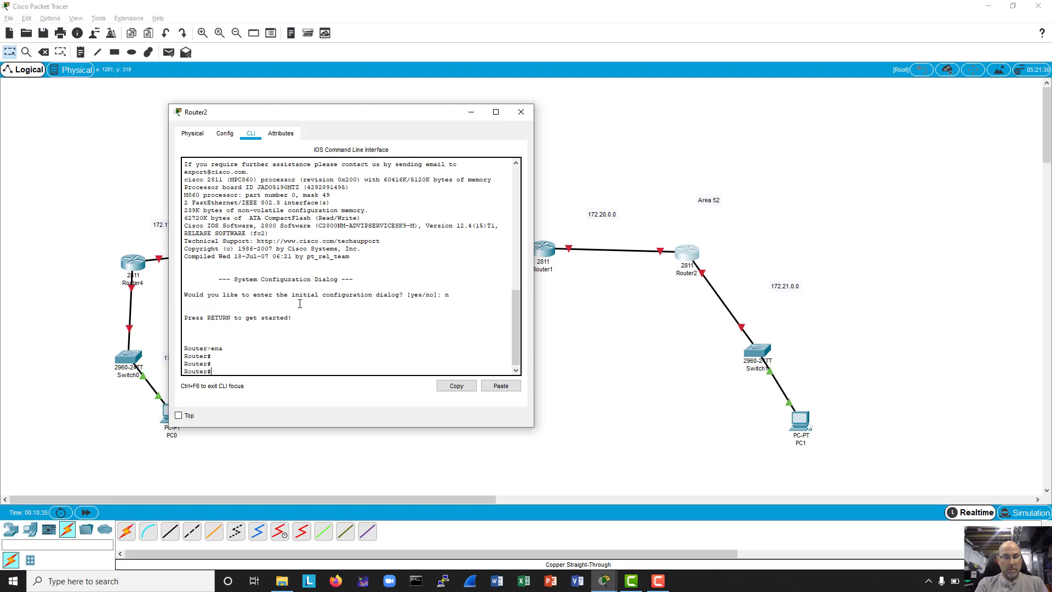
Enter global configuration mode on Router2 and enable interface f0/0 with no shut.
text(conf t)
key(Return)
text(int f0/0)
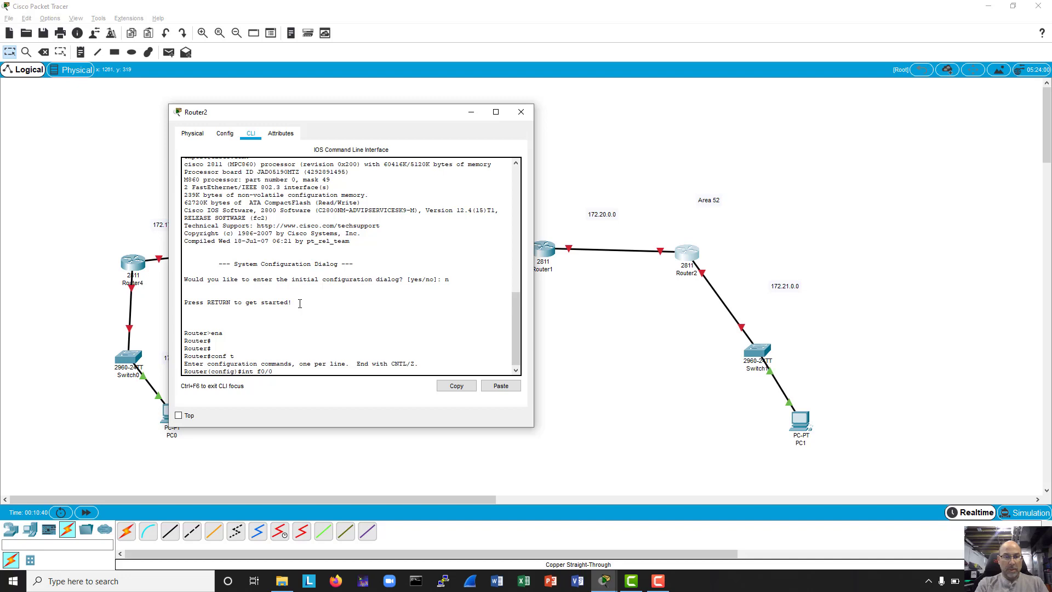
key(Return)
text(no)
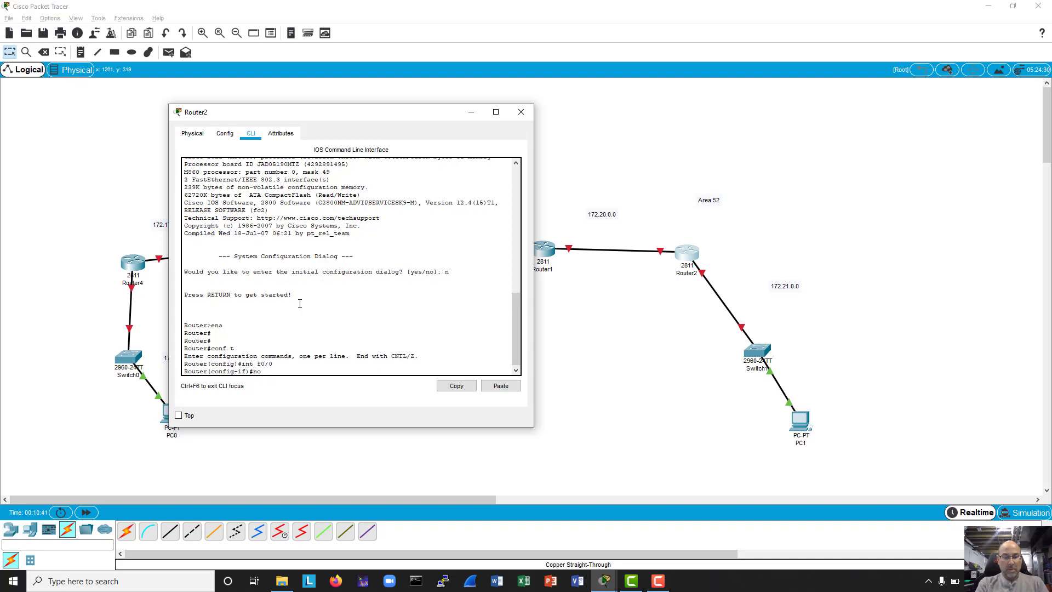
text( shut)
key(Return)
key(Return)
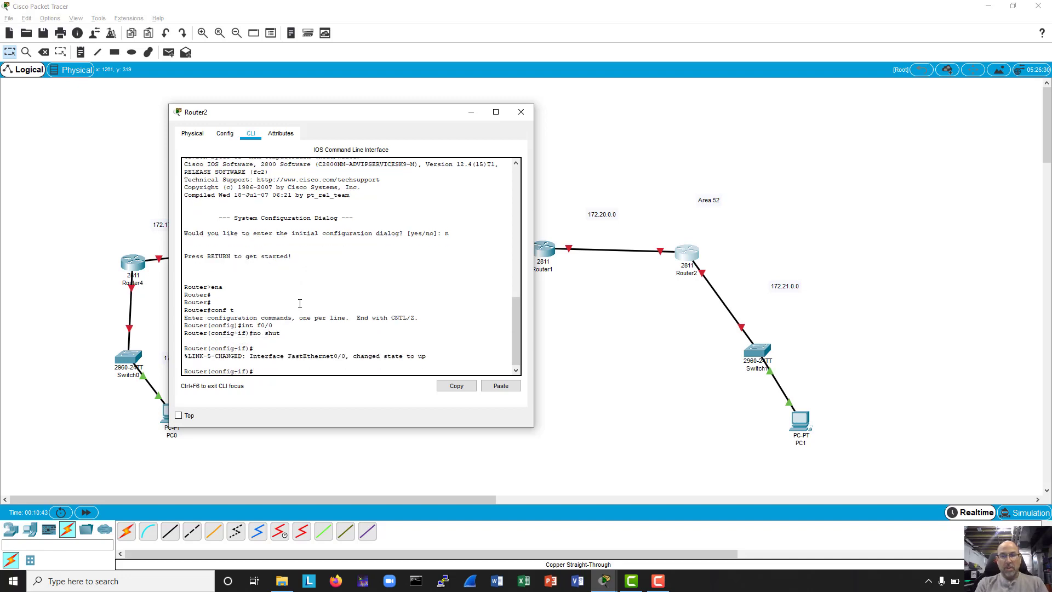
key(Return)
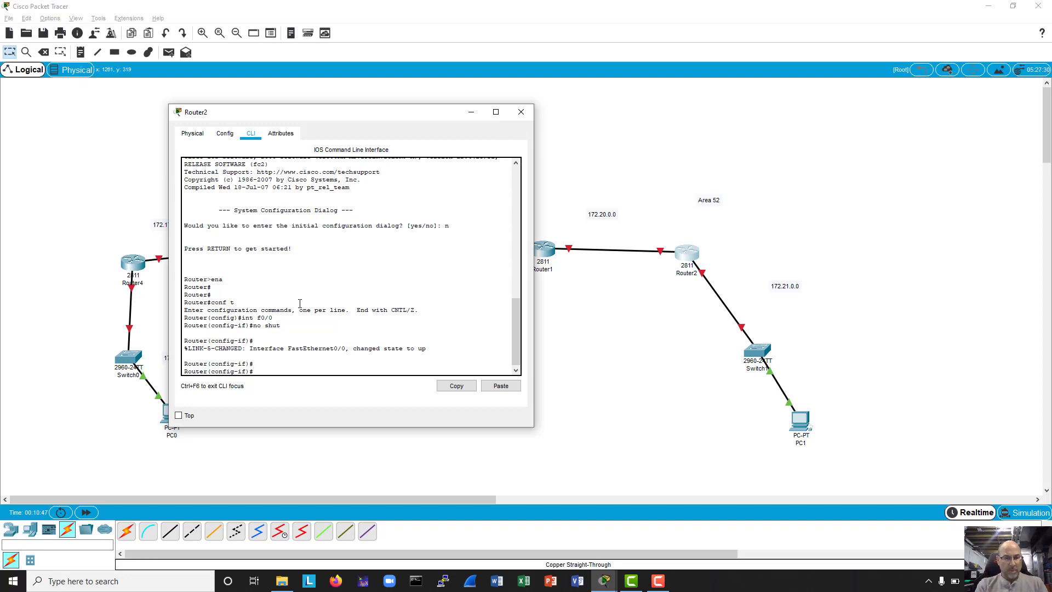
Switch to interface f0/1 on Router2 and enable it with no shut.
text(int f0/1)
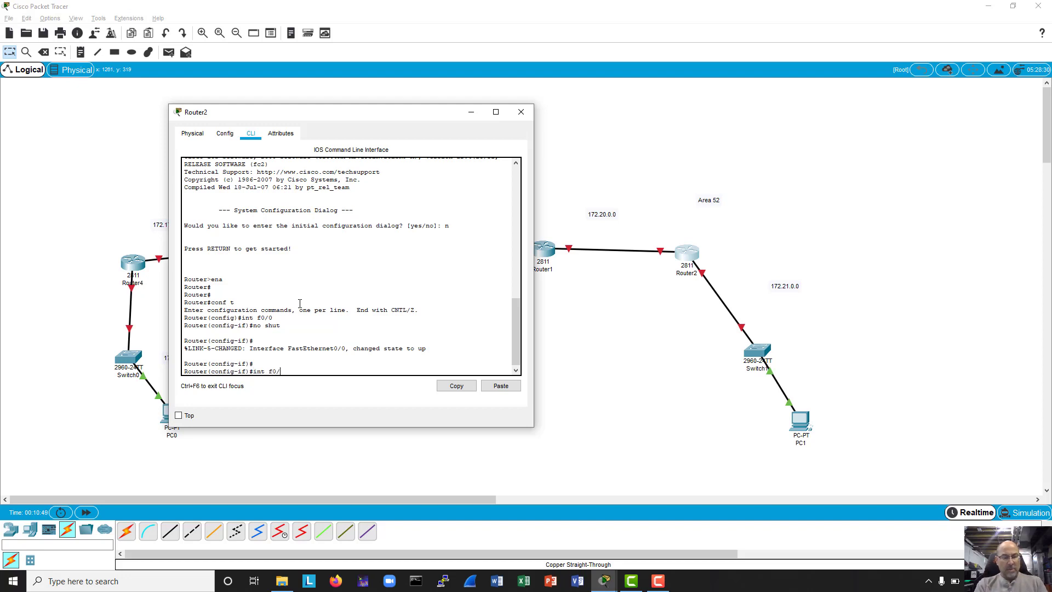
key(Return)
key(Up)
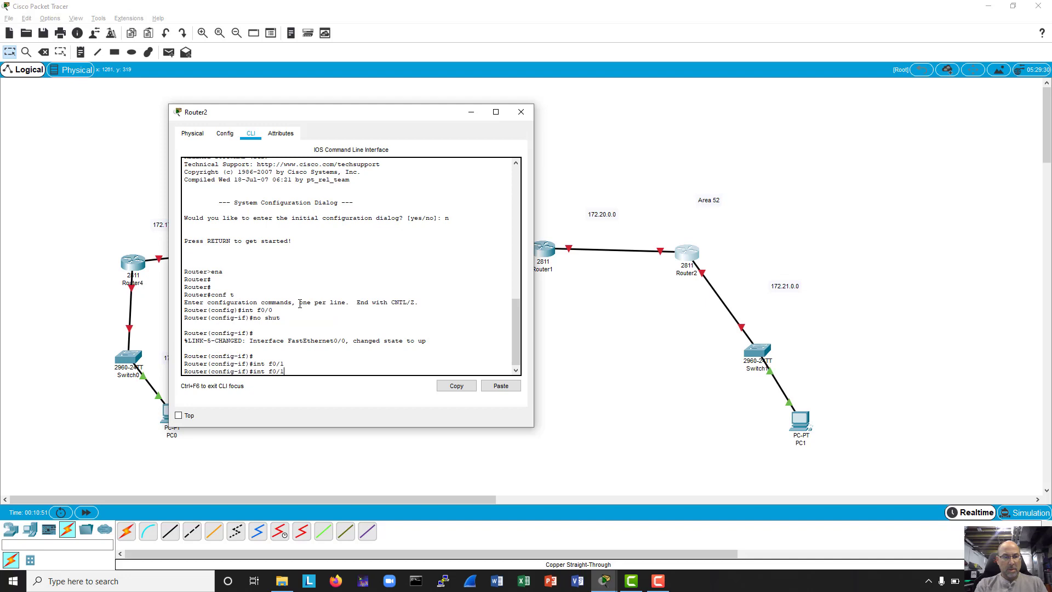
key(Up)
key(Return)
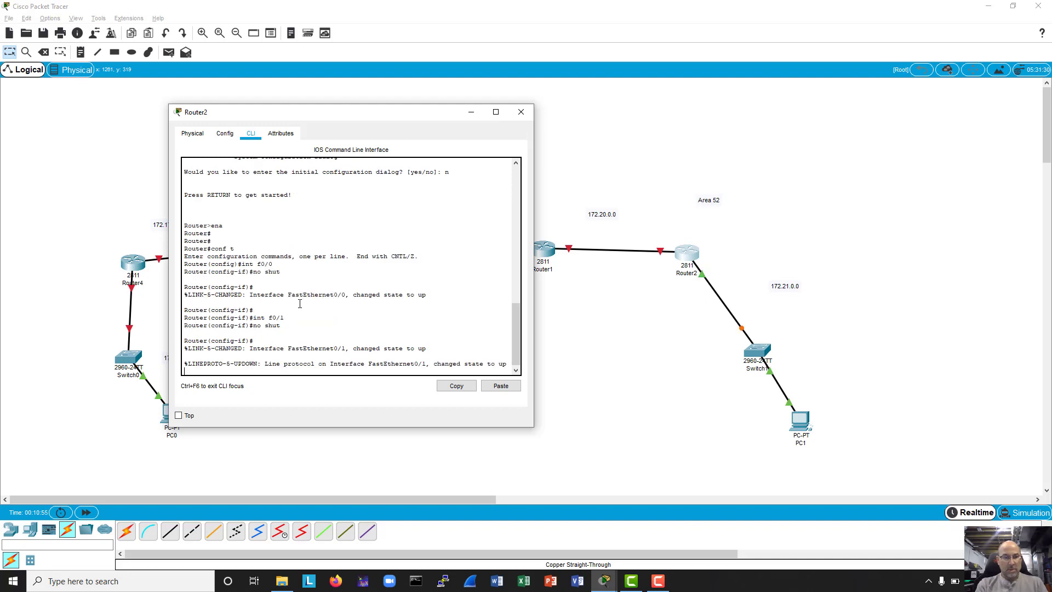
key(Return)
key(Return)
key(Return)
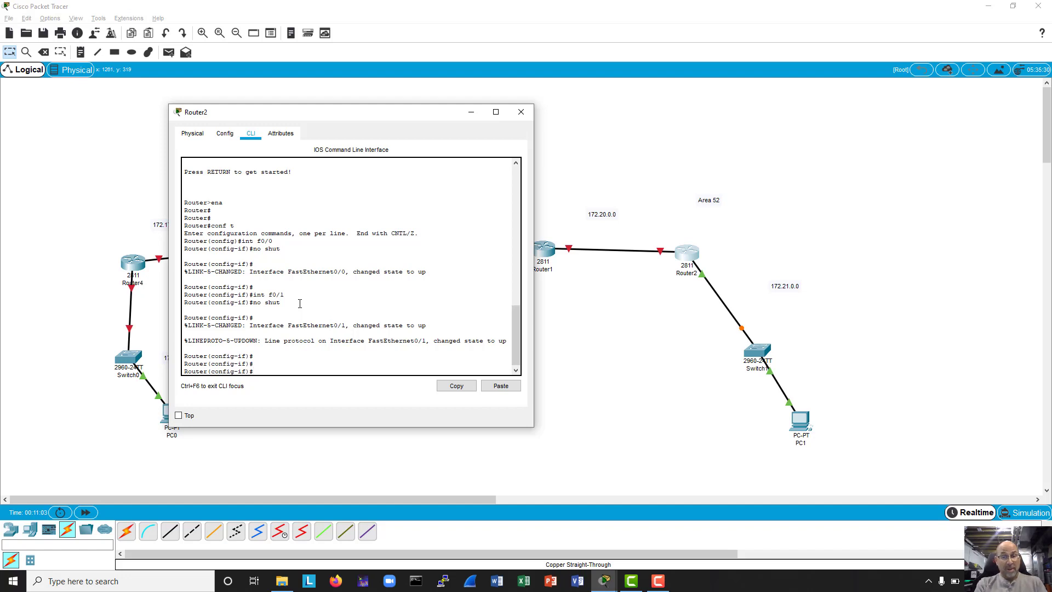
Check which Router2 port faces the switch, then try to assign 172.21.0.0 with mask 255.255.0.0 to f0/1 and reissue no shut.
text(ip)
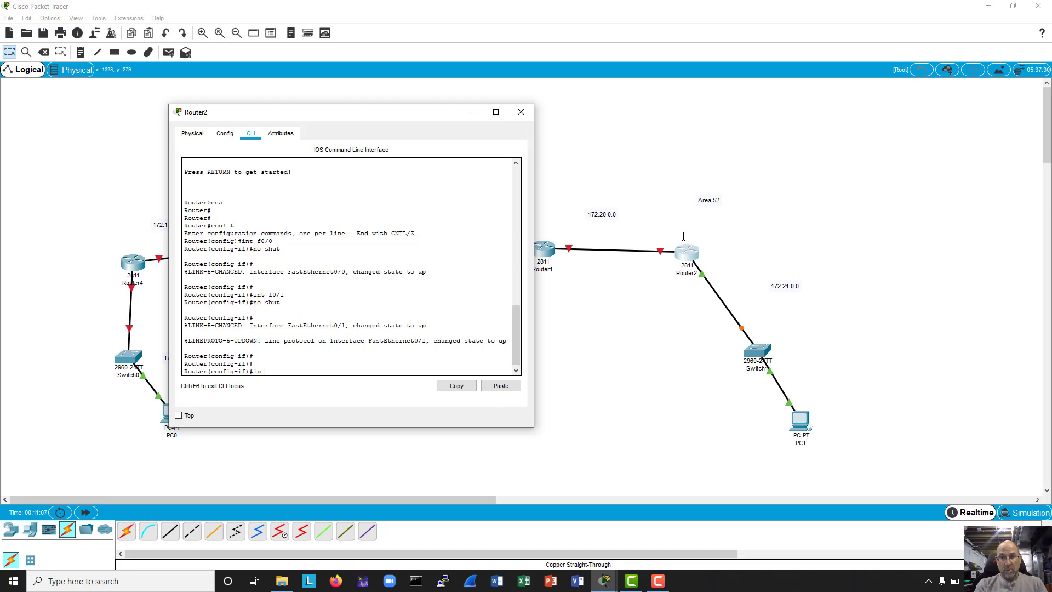
click(702, 276)
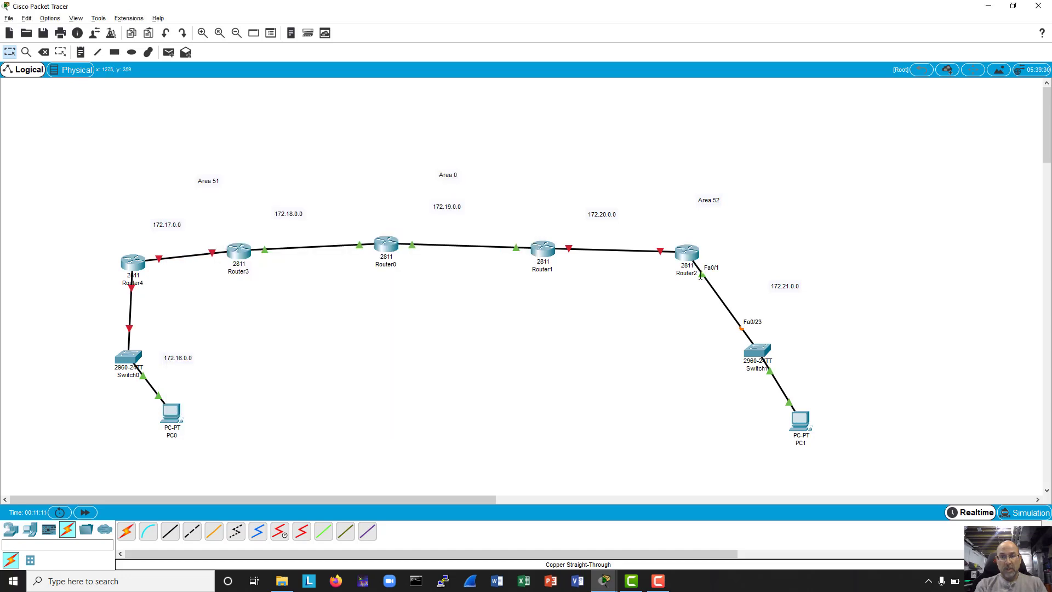
key(alt+Tab)
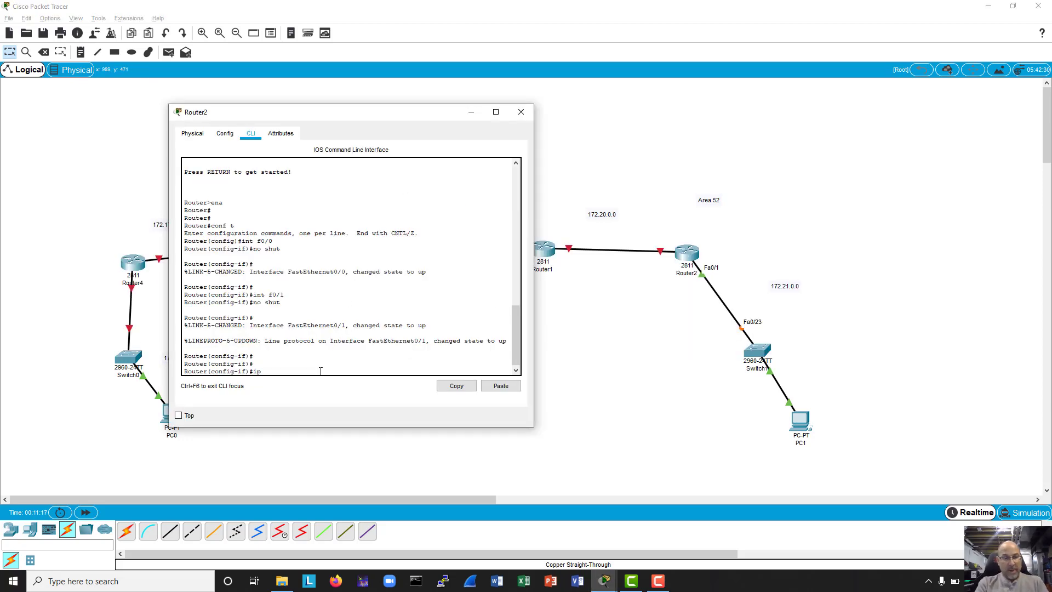
text(dr 172.21.)
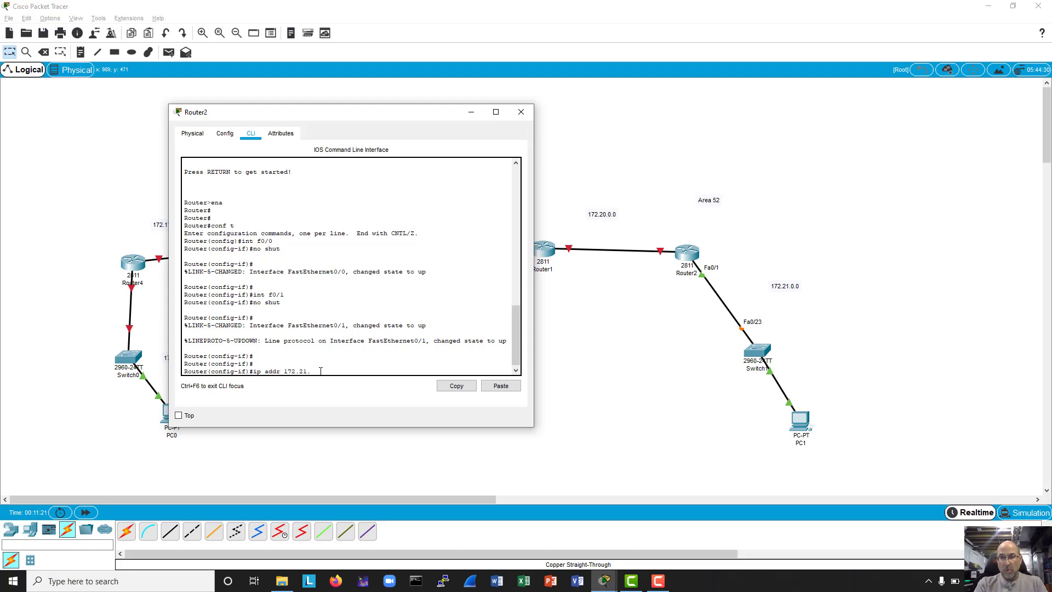
text(0.0 )
text(25)
text(24)
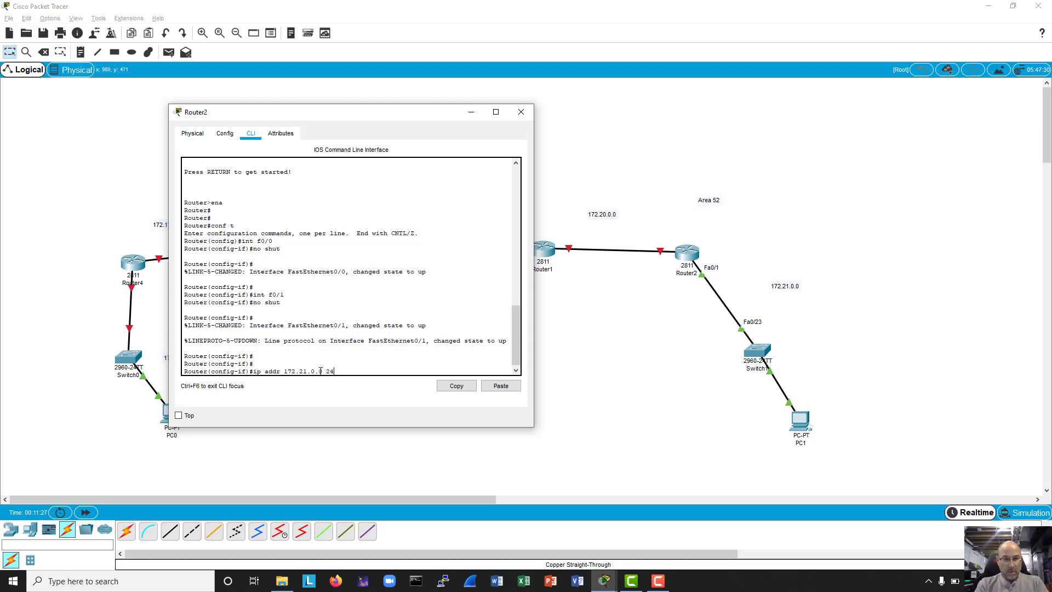
text(5.255.0.0)
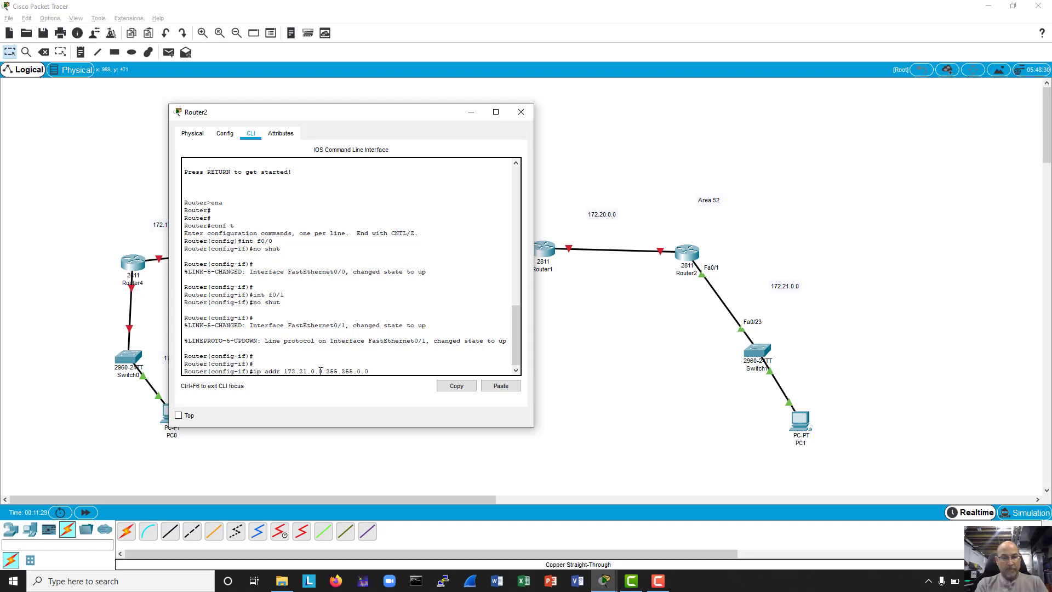
key(Return)
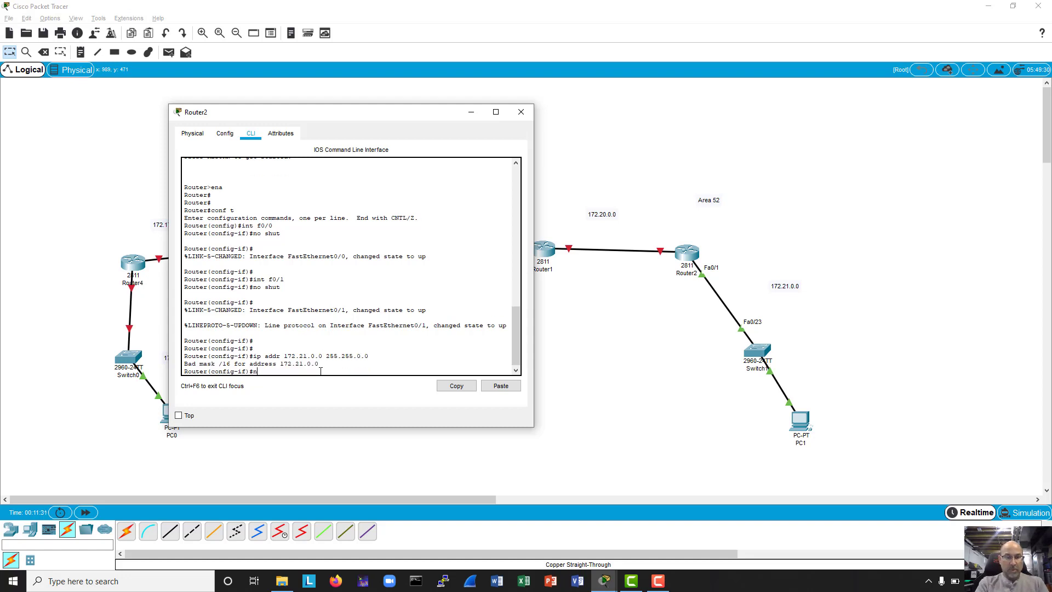
text(no shut)
key(Return)
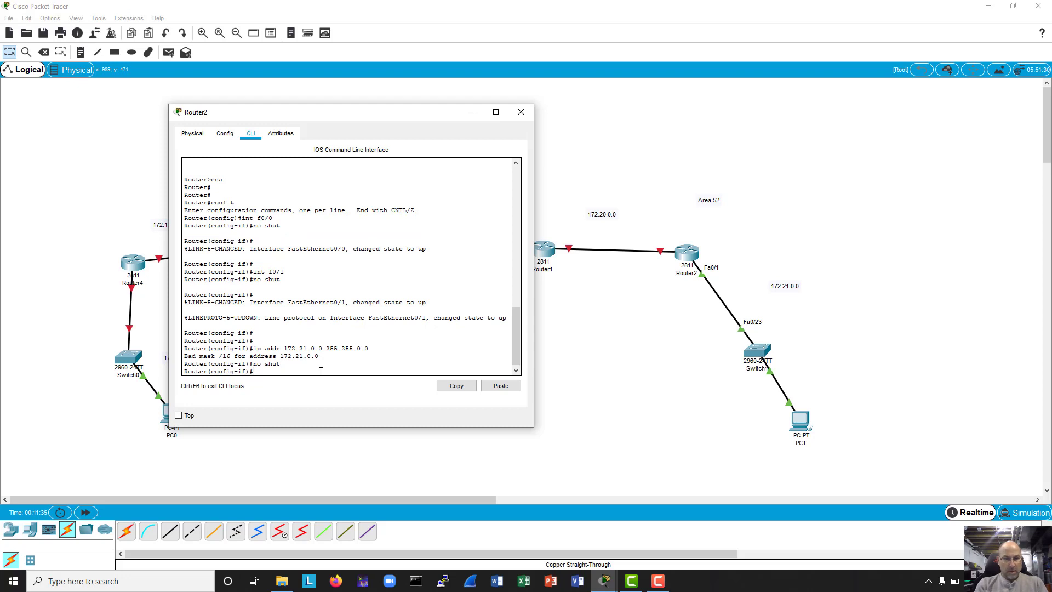
Recall the address command and assign 172.21.0.254 with mask 255.255.0.0 to Router2's f0/1 interface.
text(no shut)
key(Up)
key(Left)
key(Left)
key(Left)
key(Left)
key(Left)
key(Left)
key(Left)
key(Left)
key(Left)
key(Left)
key(Left)
key(Left)
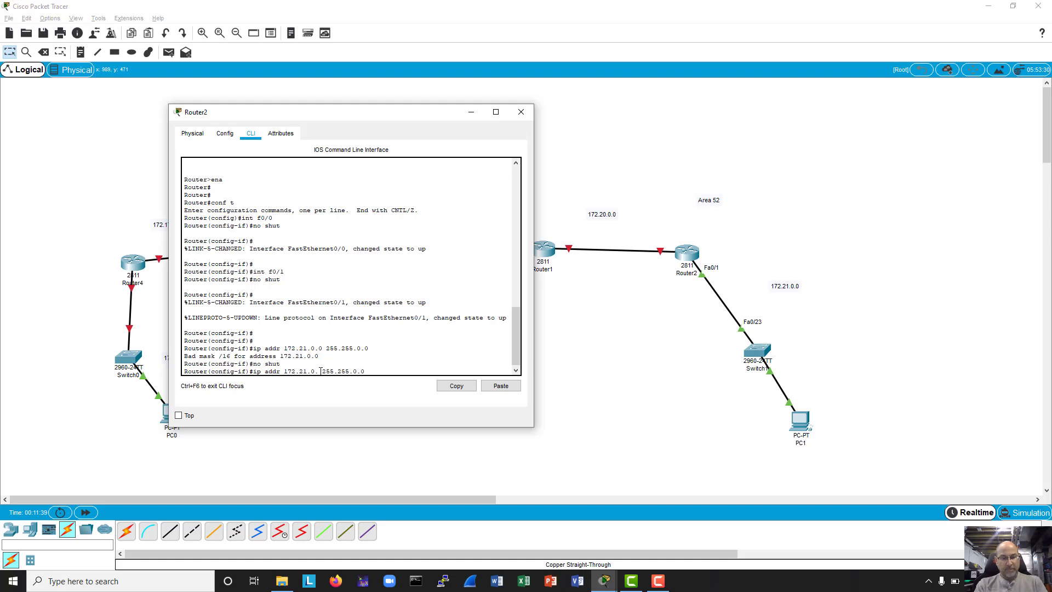
key(BackSpace)
text(254)
key(Return)
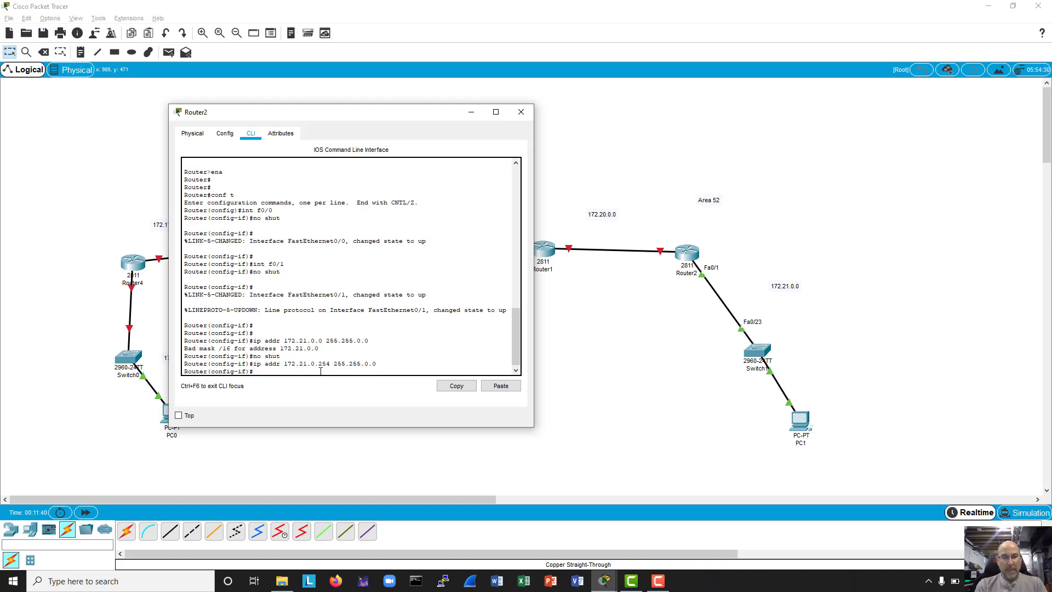
Recall the earlier interface command and switch Router2's configuration to interface f0/0.
key(Up)
key(Up)
key(Up)
key(Down)
key(Up)
key(Up)
key(Up)
key(Up)
key(Up)
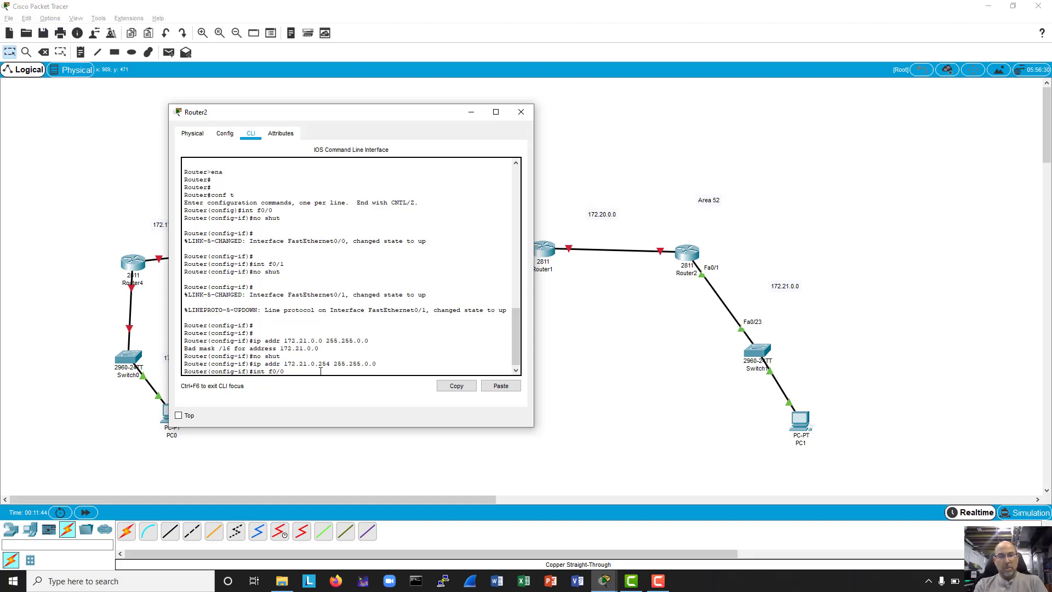
key(Return)
Recall the address command, edit it, and assign 172.20.0.253 with mask 255.255.0.0 to Router2's f0/0 interface.
key(Up)
key(Up)
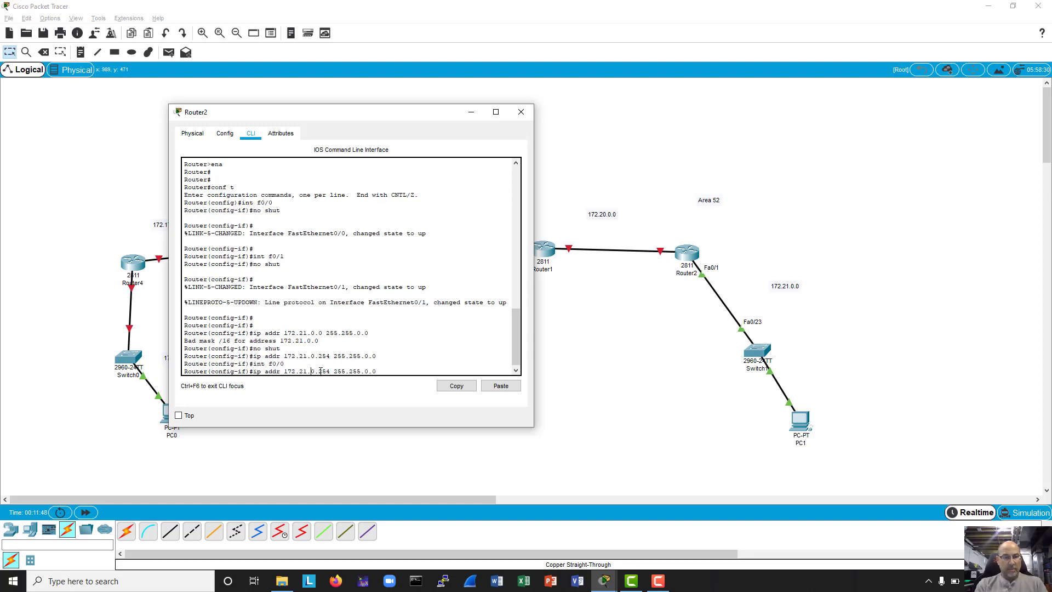
key(BackSpace)
key(BackSpace)
text(0.)
key(BackSpace)
text(3)
key(Return)
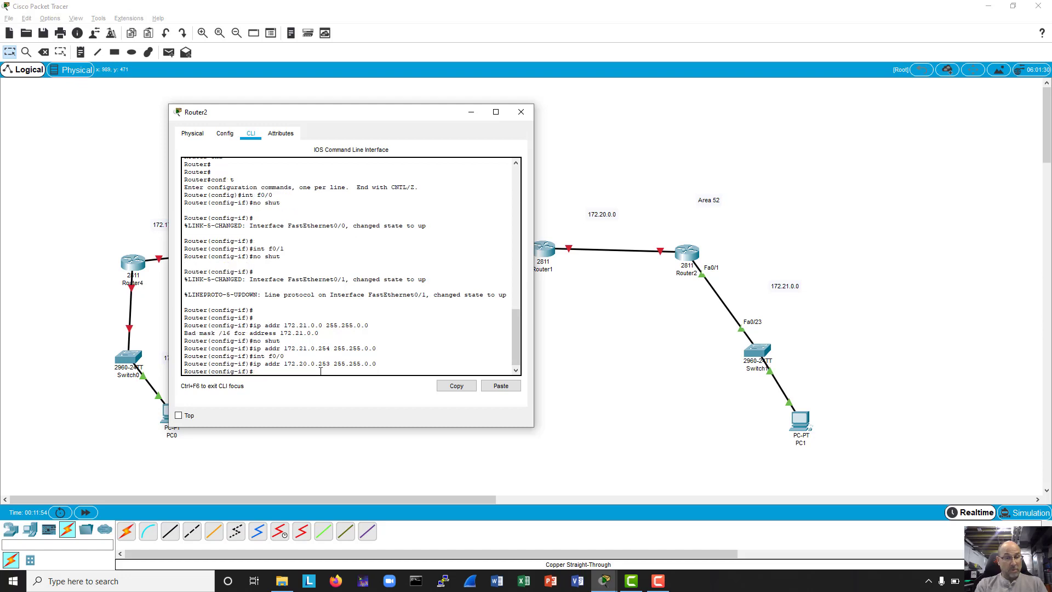
Issue no shut on Router2's f0/0 interface and exit to global configuration mode.
key(Return)
text(no shut)
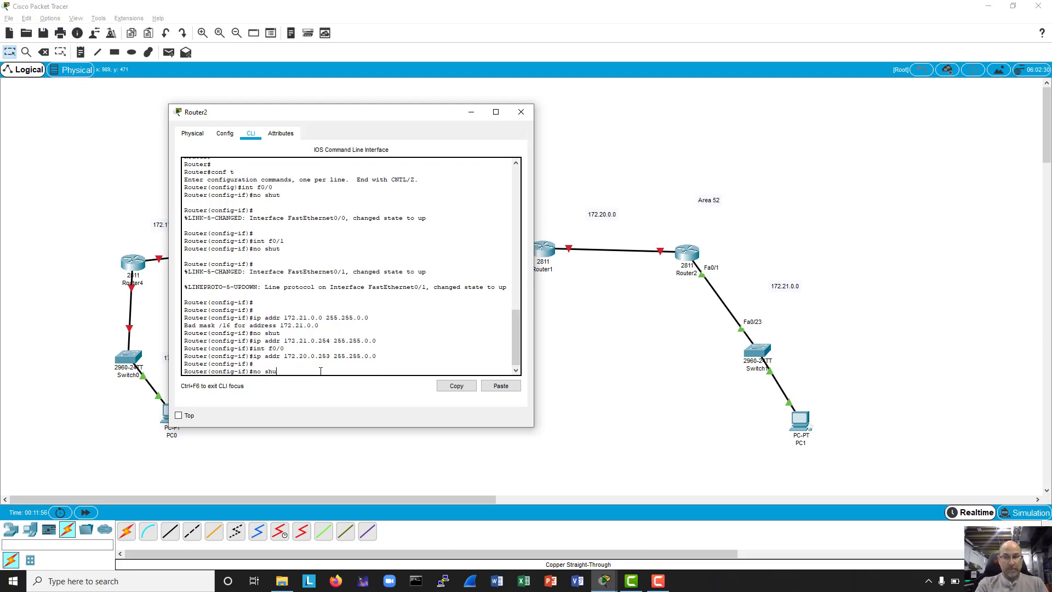
key(Return)
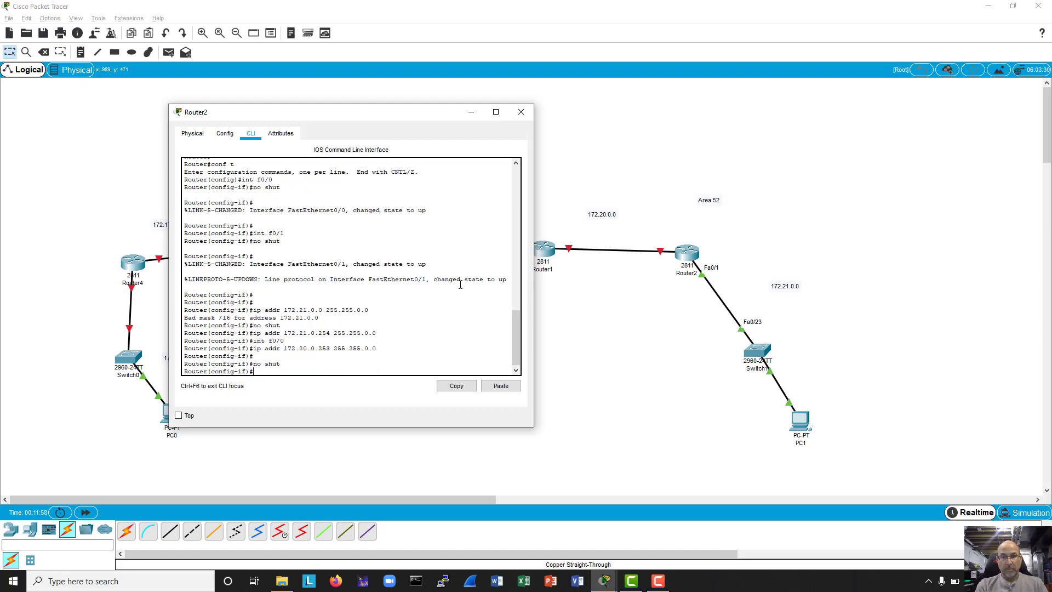
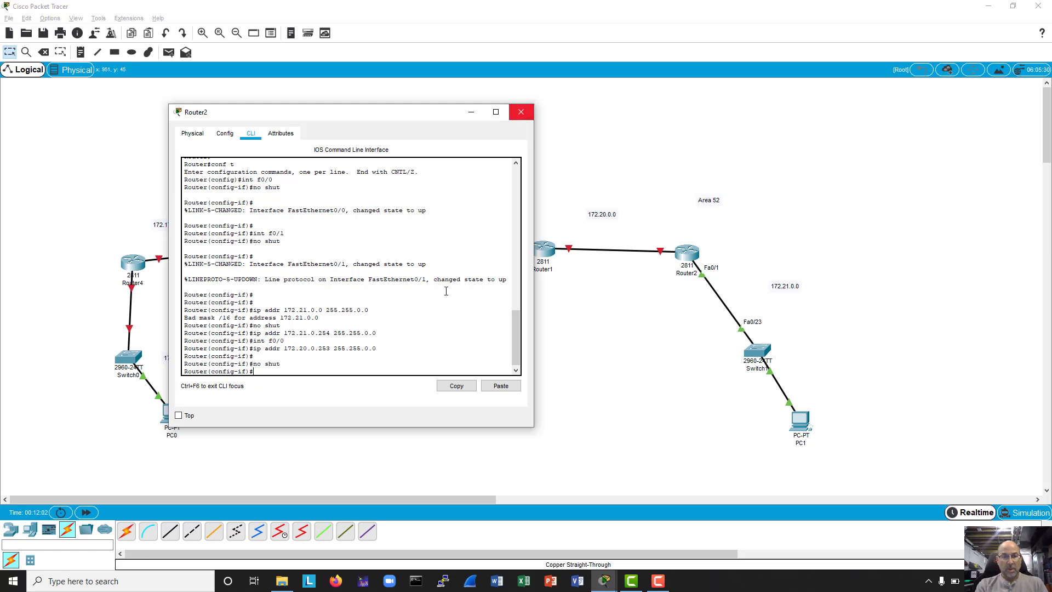
key(Return)
key(Return)
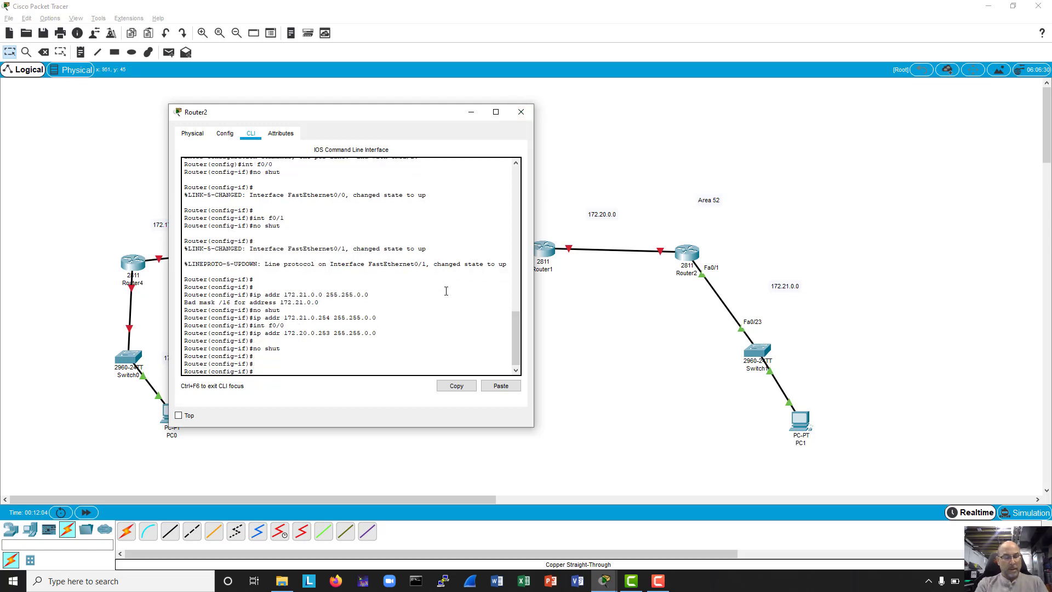
text(exit)
key(Return)
key(Return)
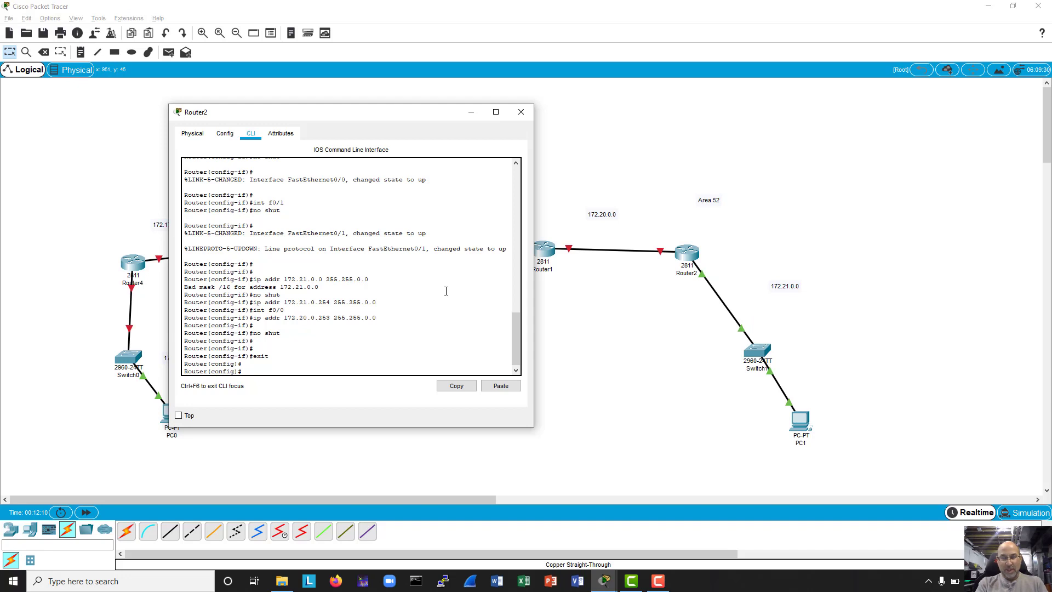
Start OSPF process 1 on Router2 from global configuration mode.
text(router ospf)
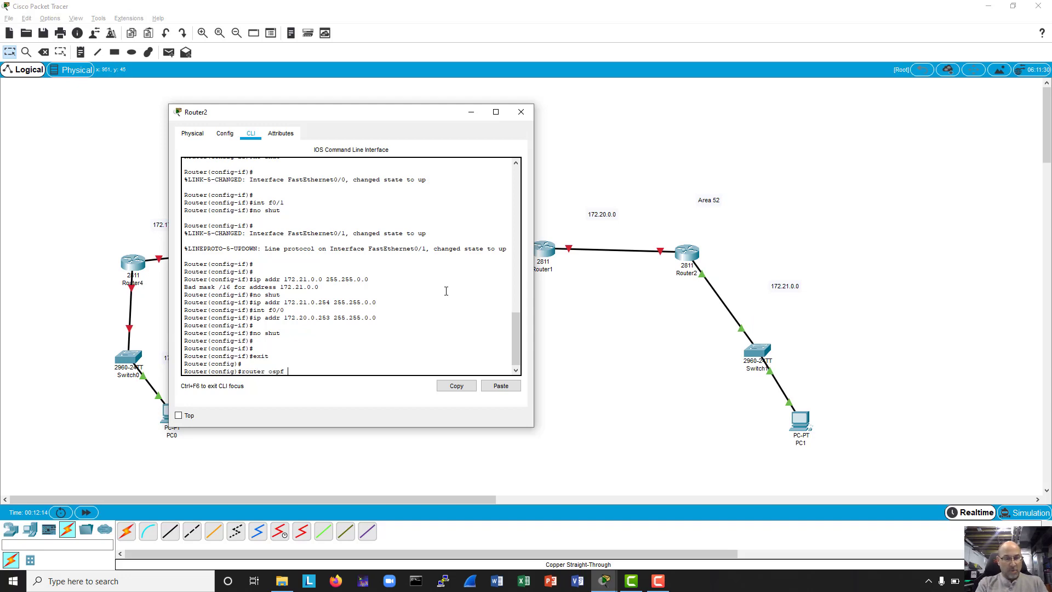
text( 1)
key(Return)
key(Return)
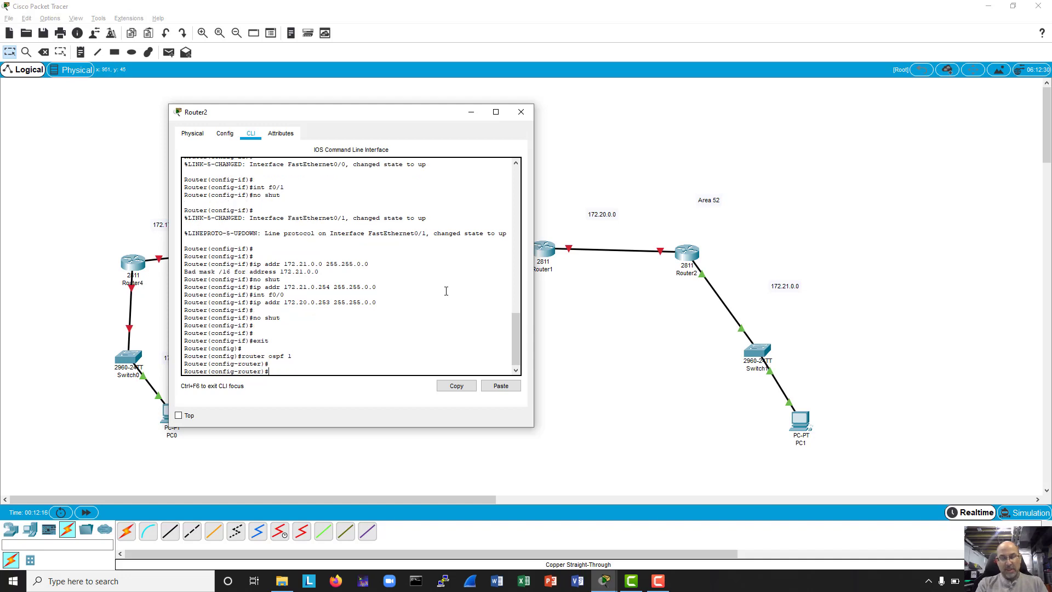
Advertise network 172.21.0.0 with wildcard mask 0.0.255.255 in OSPF area 52 on Router2.
text(net)
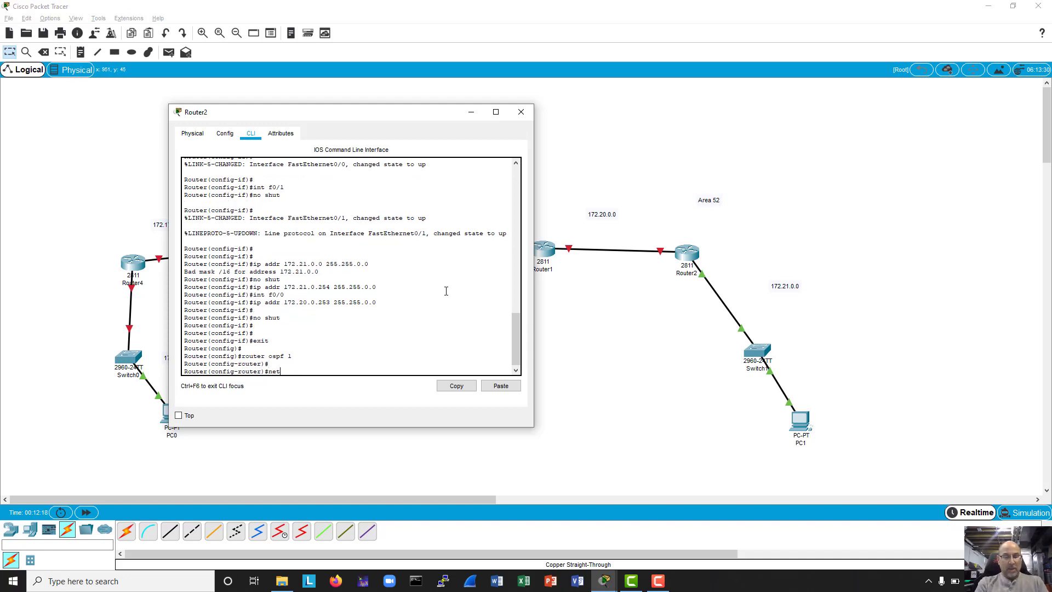
text(w)
key(Tab)
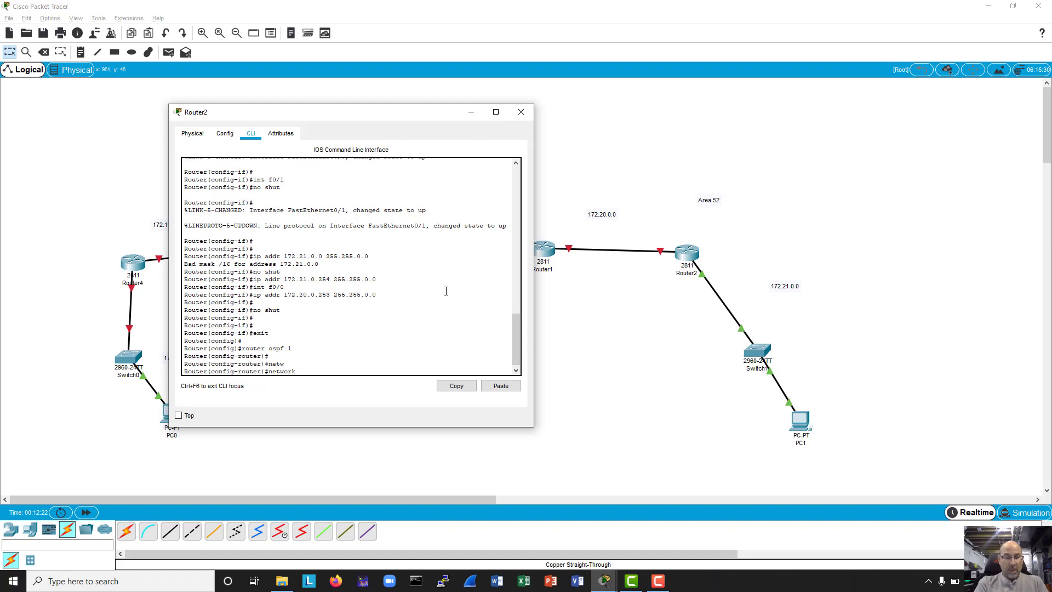
text(172.21)
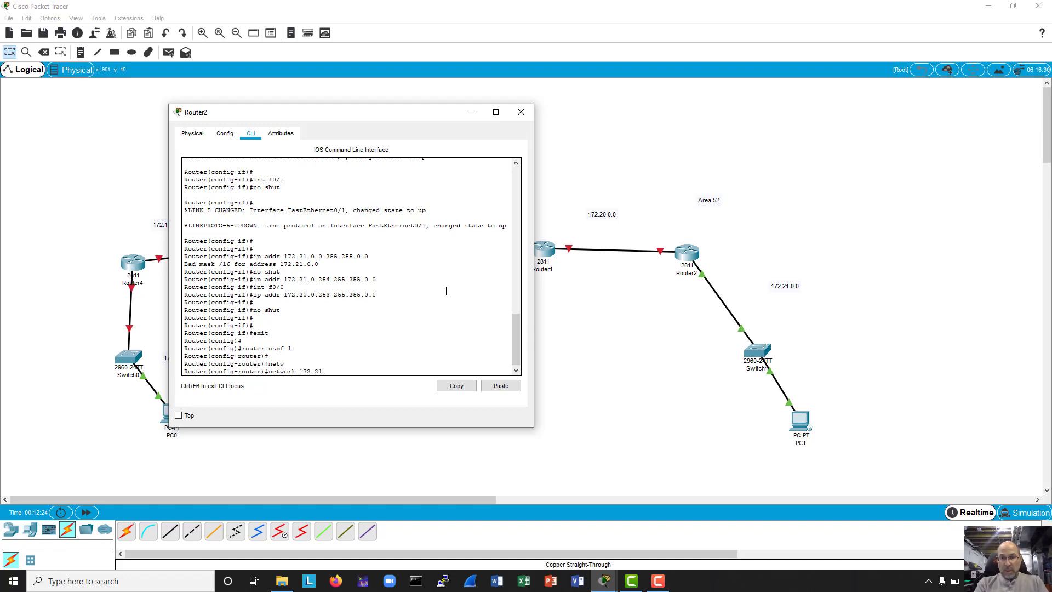
text(.)
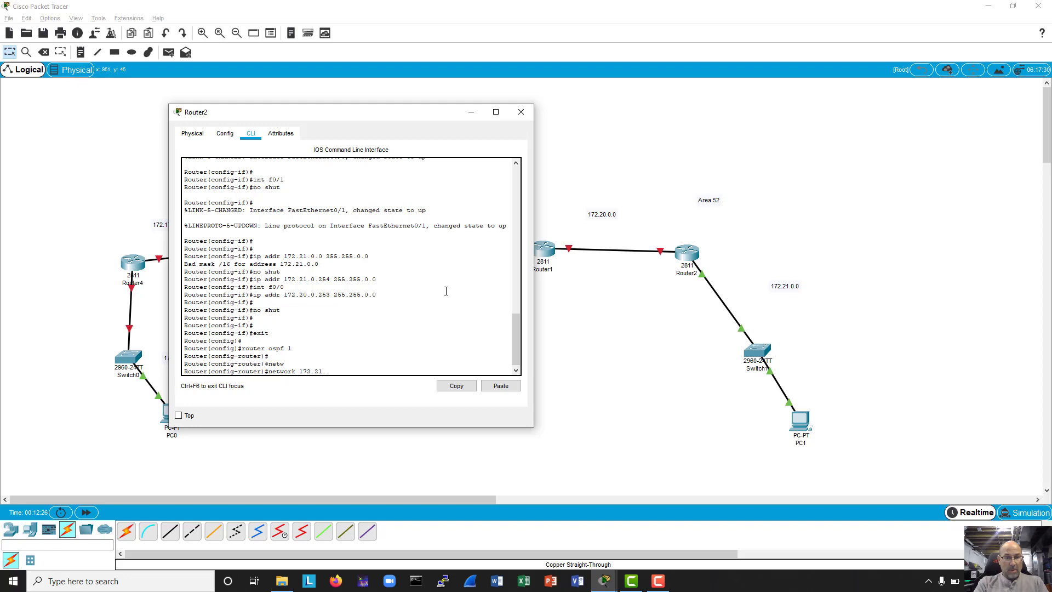
text(0)
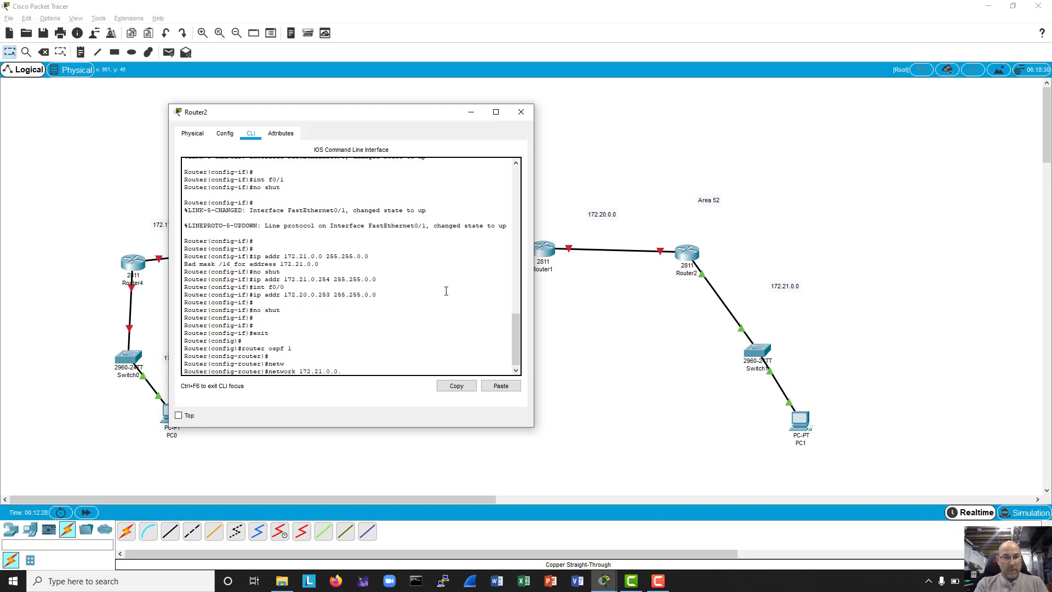
text(.0 2)
key(BackSpace)
text(0.0.255.255)
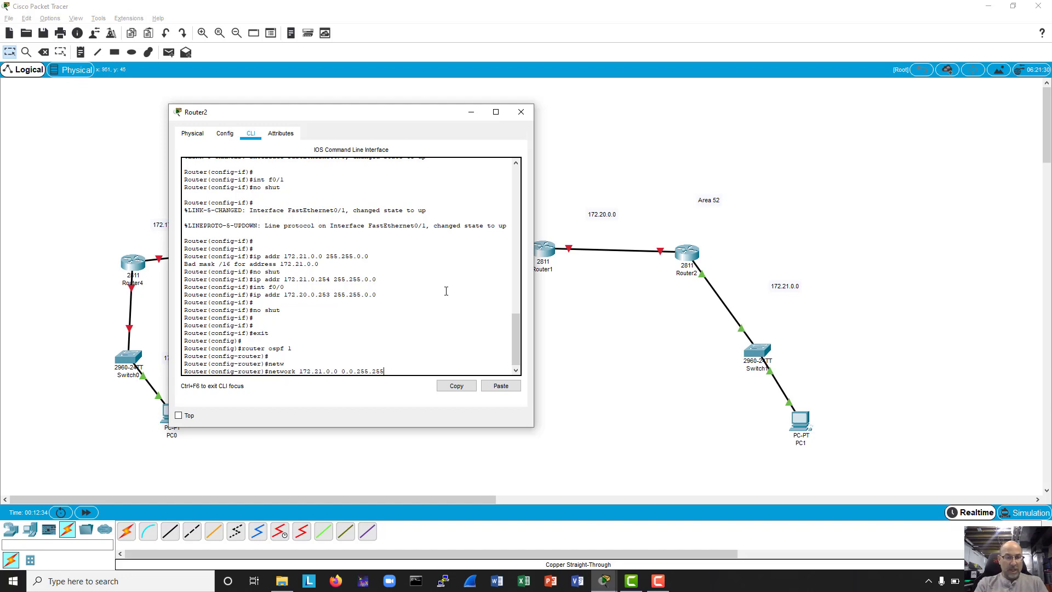
text( area 5)
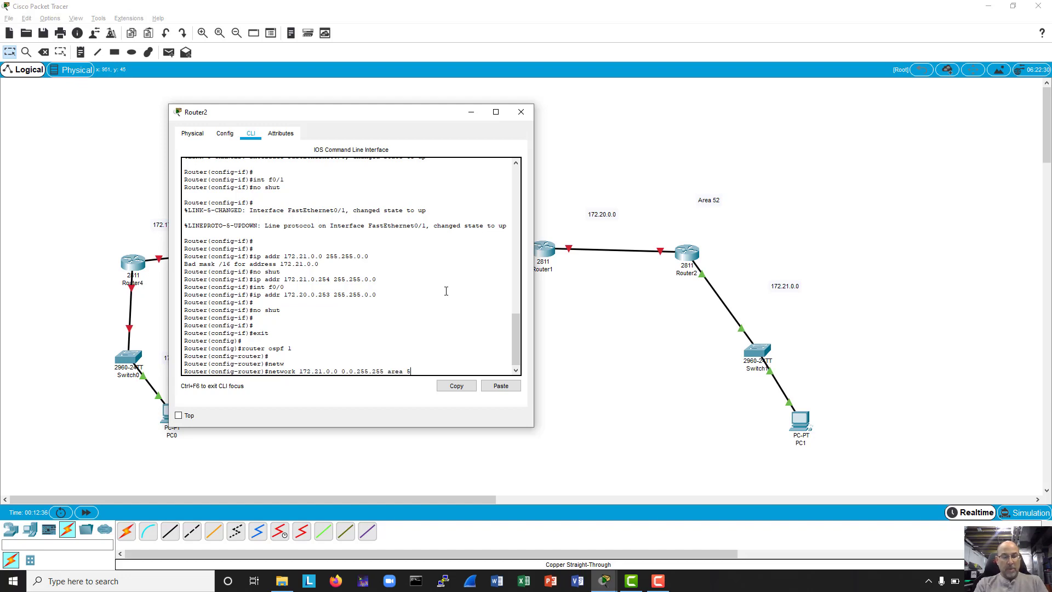
text(2)
key(Return)
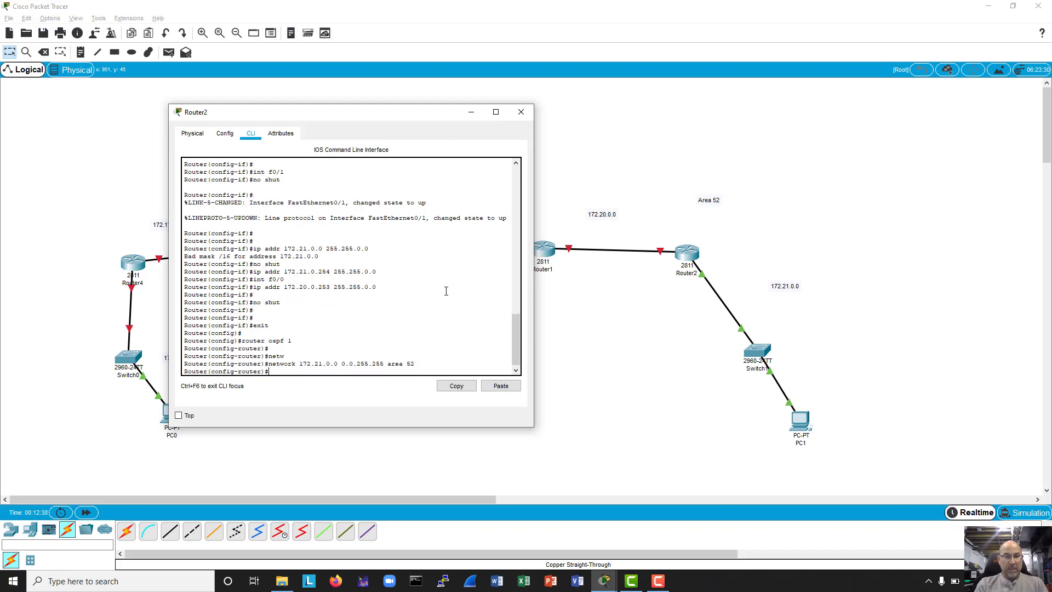
Advertise network 172.20.0.0 with wildcard mask 0.0.255.255 in area 52 on Router2, and close its window.
key(Up)
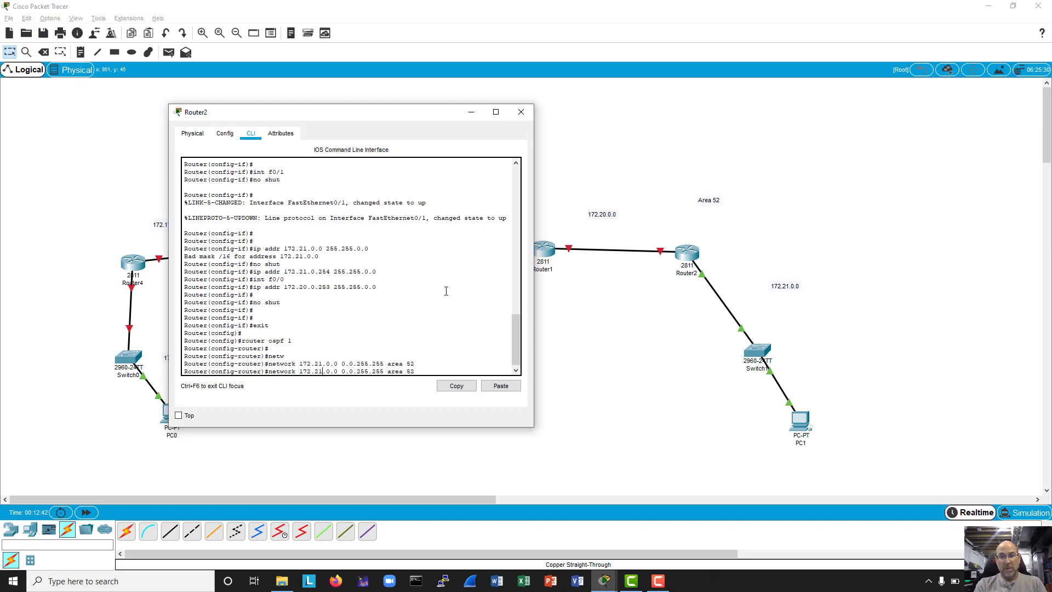
key(BackSpace)
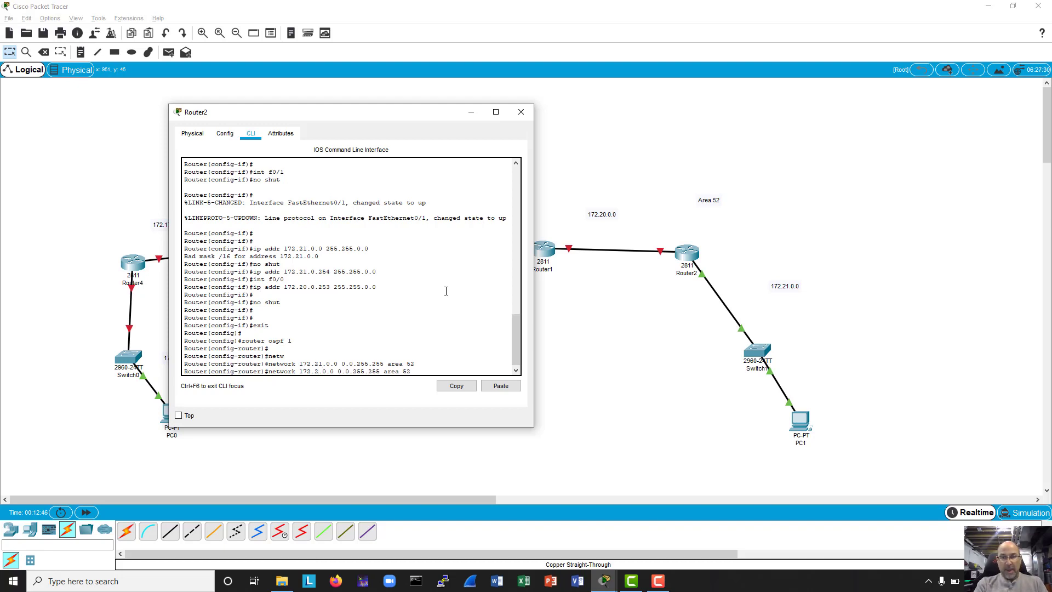
text(0)
key(Return)
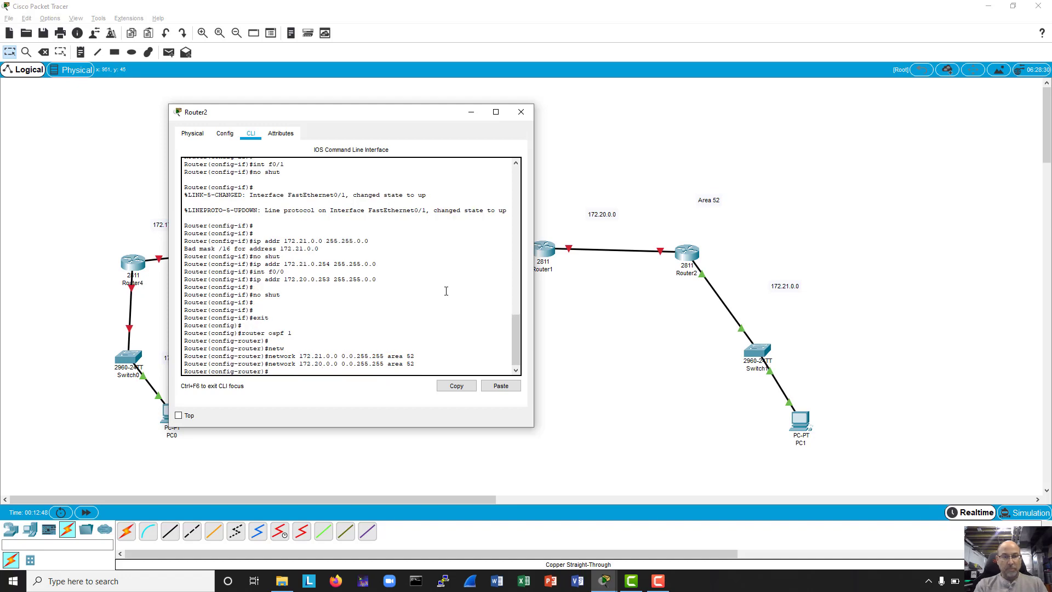
click(520, 112)
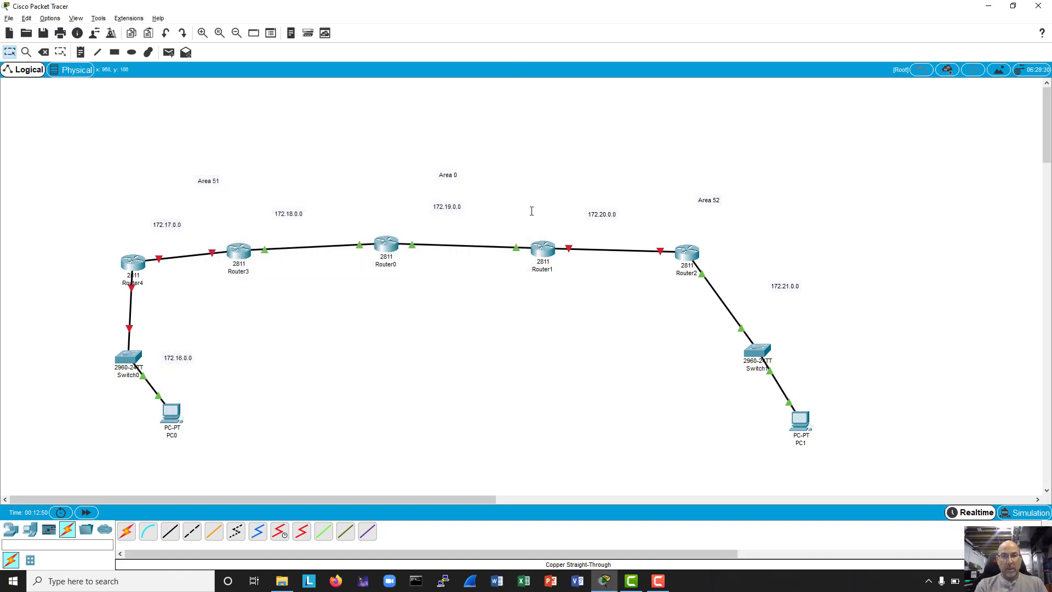
Open Router1's command line and exit OSPF configuration back to global configuration mode.
click(545, 247)
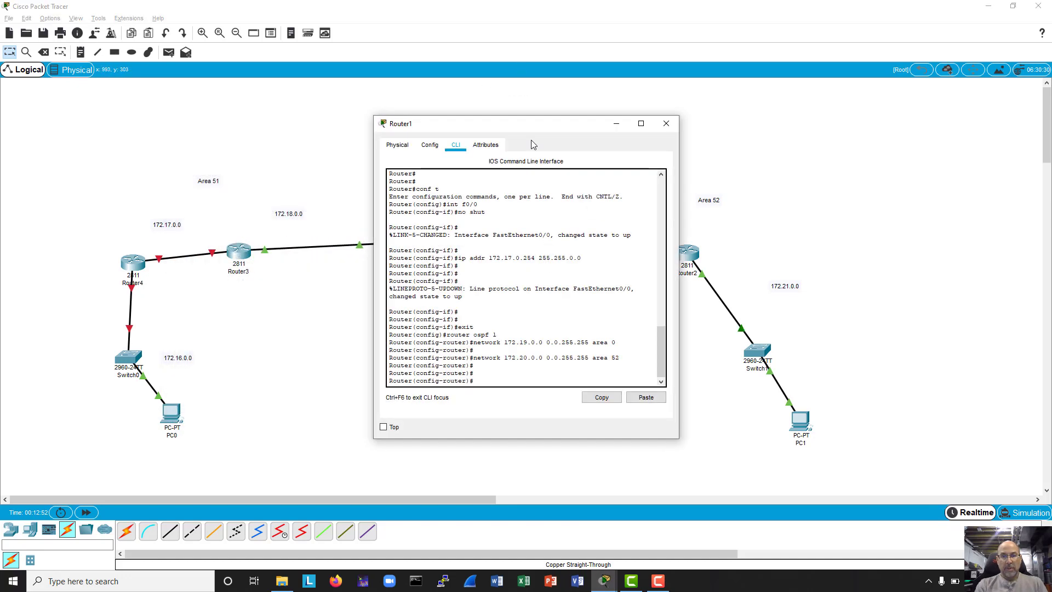
drag(539, 129, 338, 122)
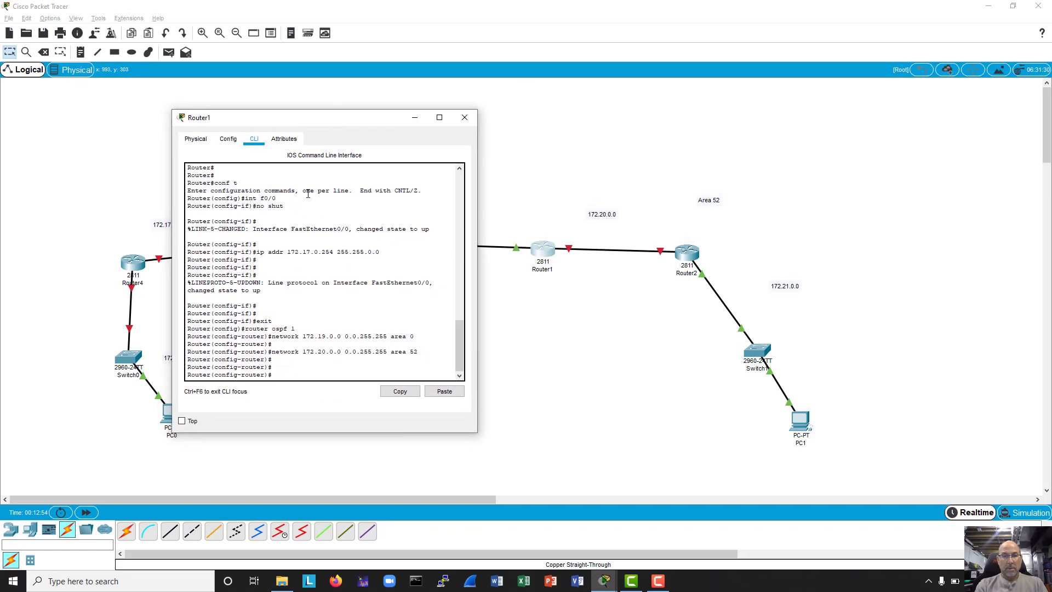
key(Return)
key(Return)
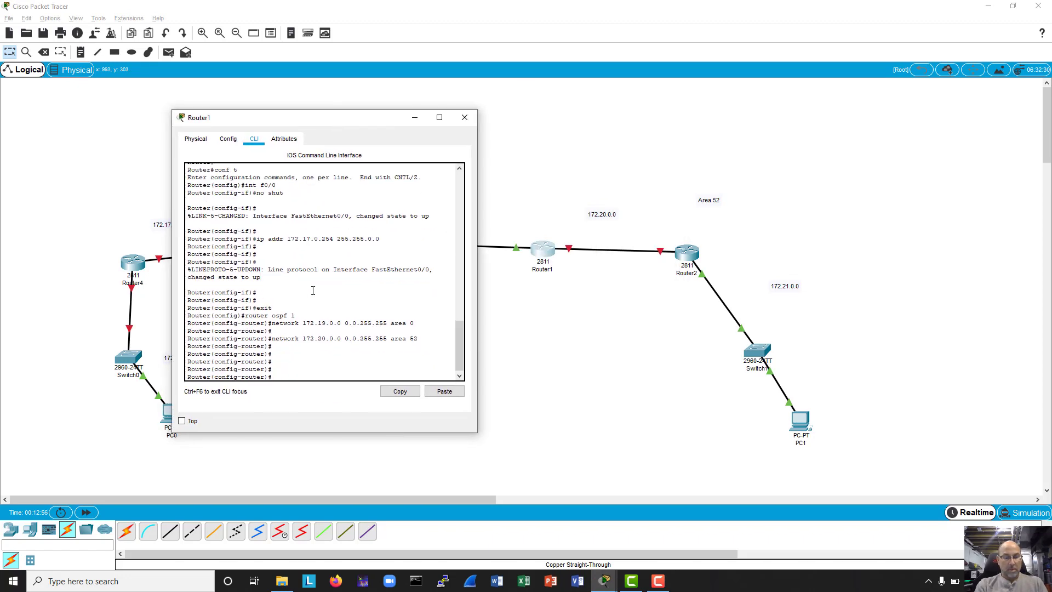
text(exit)
key(Return)
Bring up interface f0/1 on Router1 with no shut, and close the router's window.
key(Up)
key(Up)
key(Up)
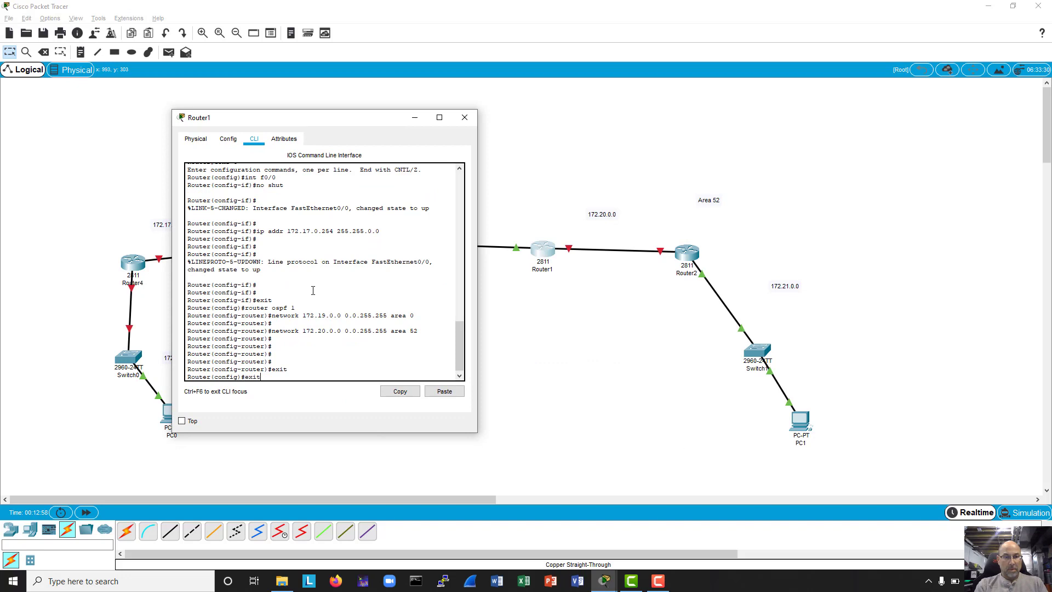
key(Up)
key(Up)
key(Up)
key(Up)
key(BackSpace)
key(BackSpace)
key(BackSpace)
key(BackSpace)
key(BackSpace)
key(BackSpace)
key(BackSpace)
text(int f0/1)
key(Return)
text(nfig-if)#no shut)
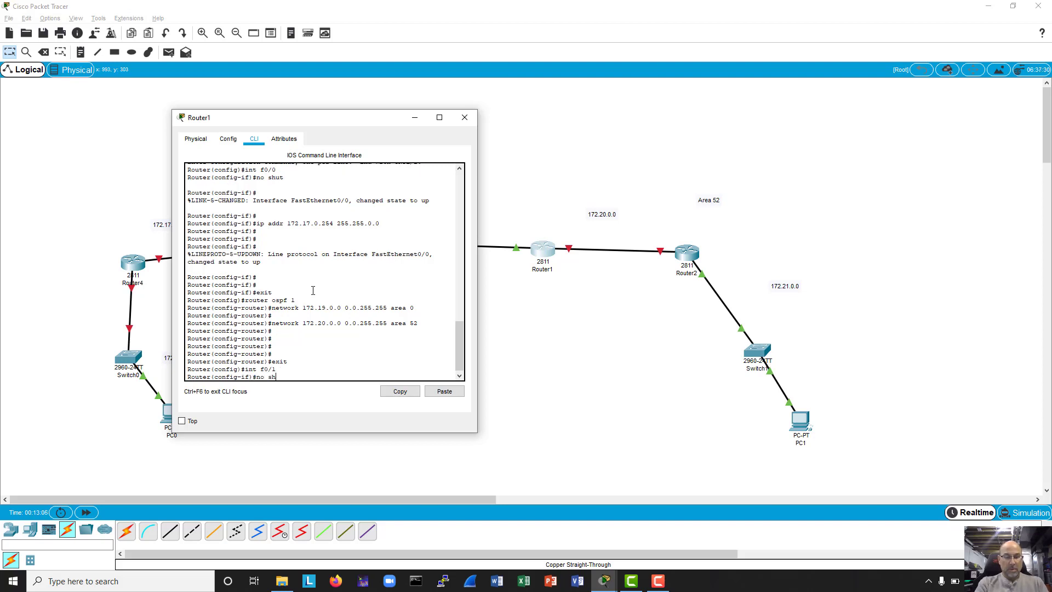
key(Return)
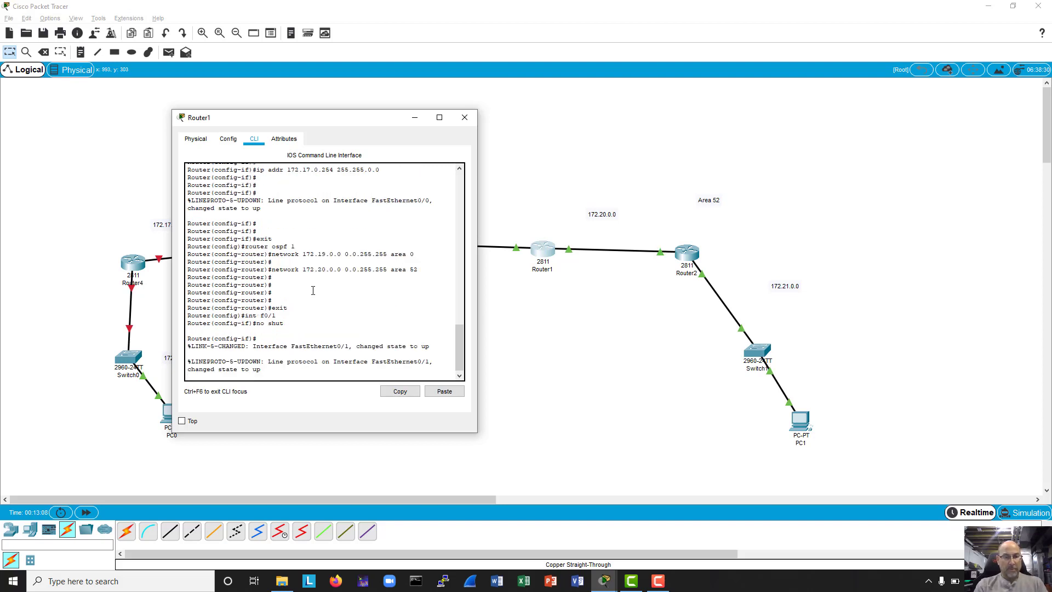
key(Return)
key(Return)
key(Return)
key(Return)
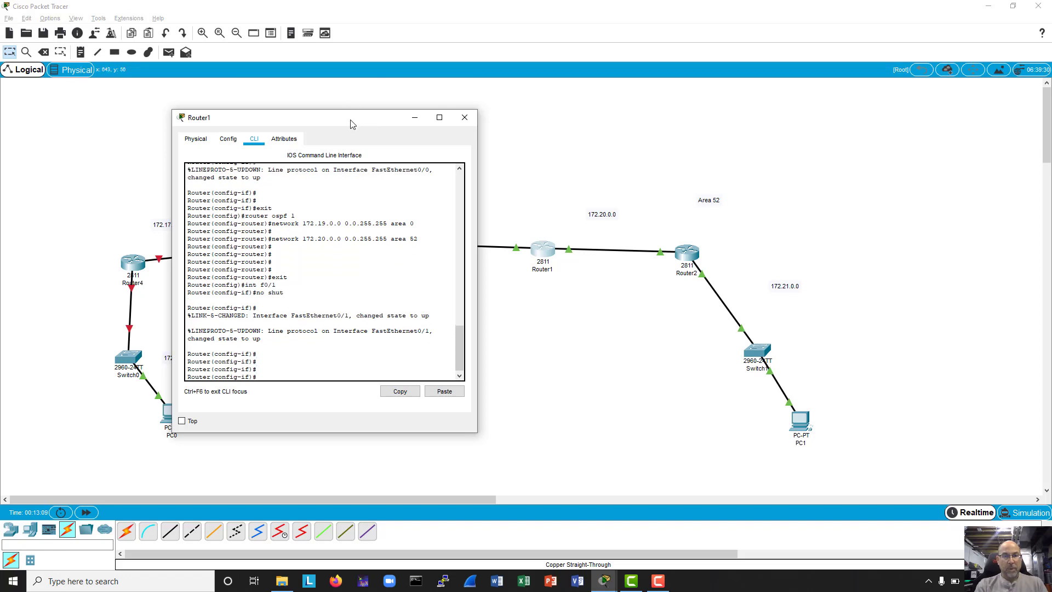
drag(353, 125, 737, 124)
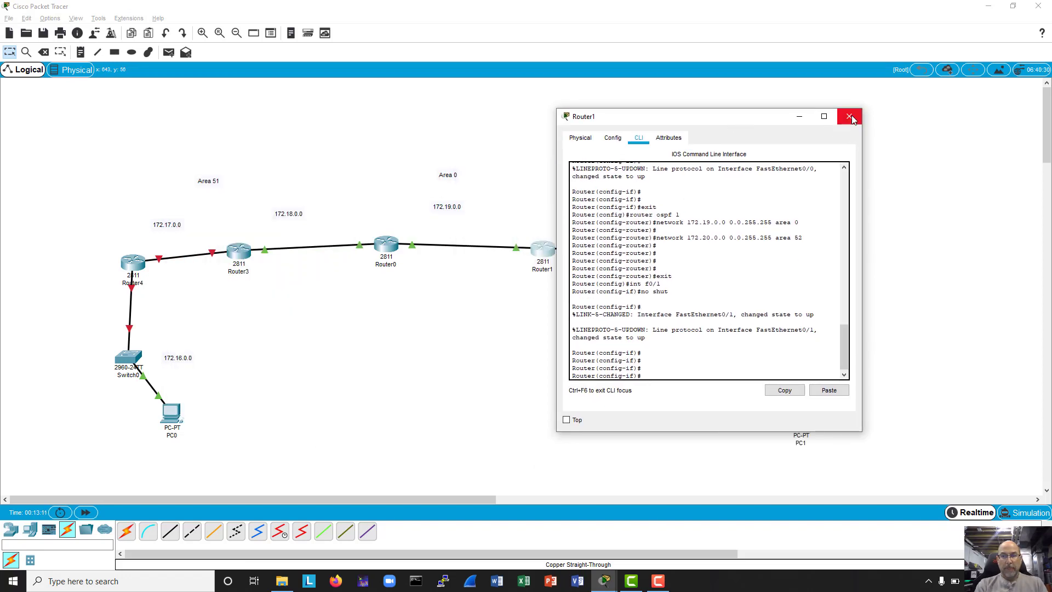
click(850, 118)
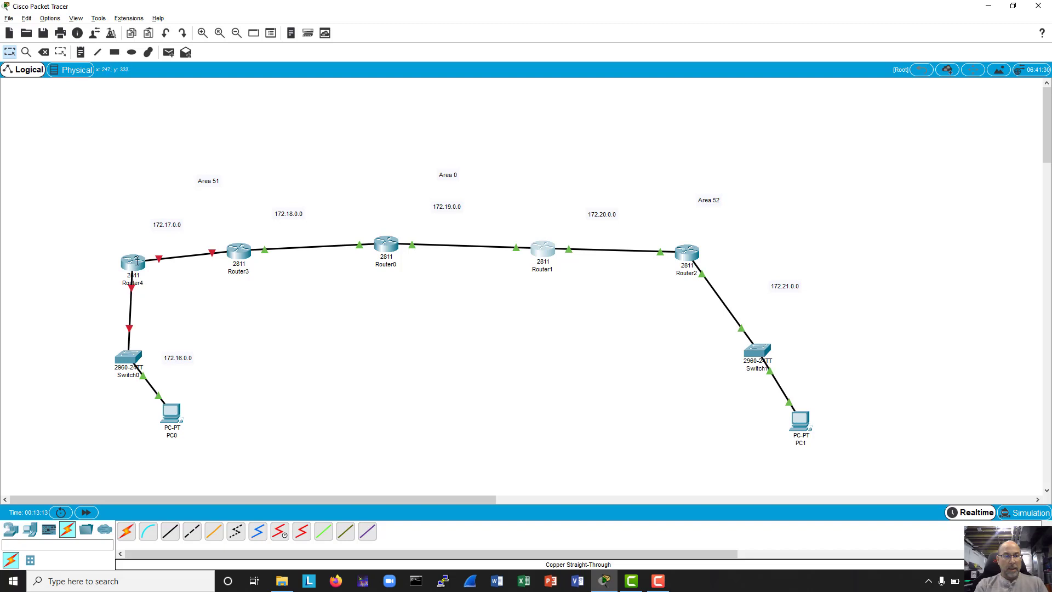
Open Router4's command line and decline the initial configuration dialog.
click(137, 261)
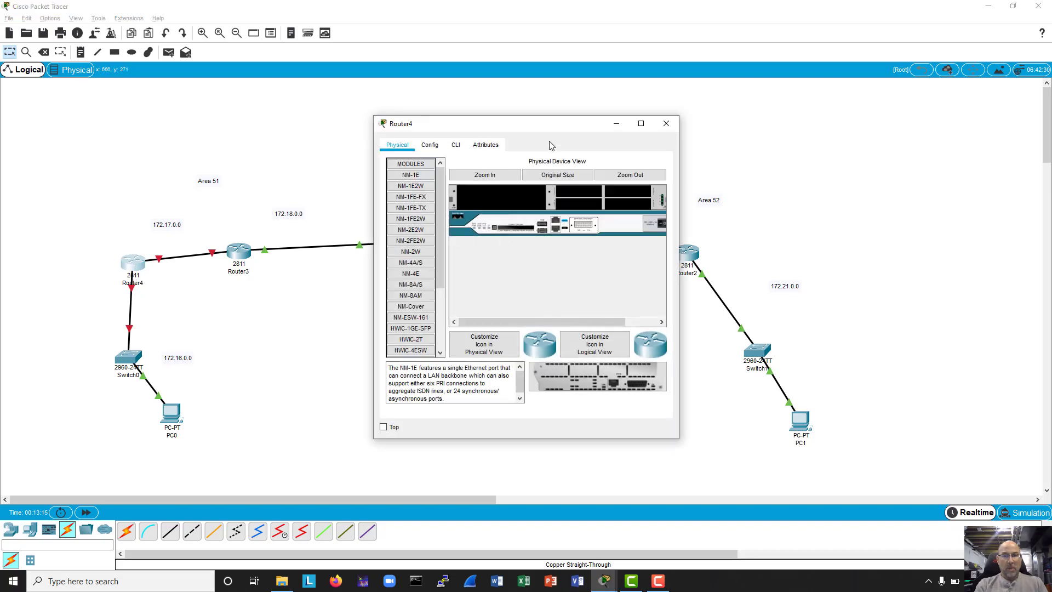
drag(552, 130, 711, 103)
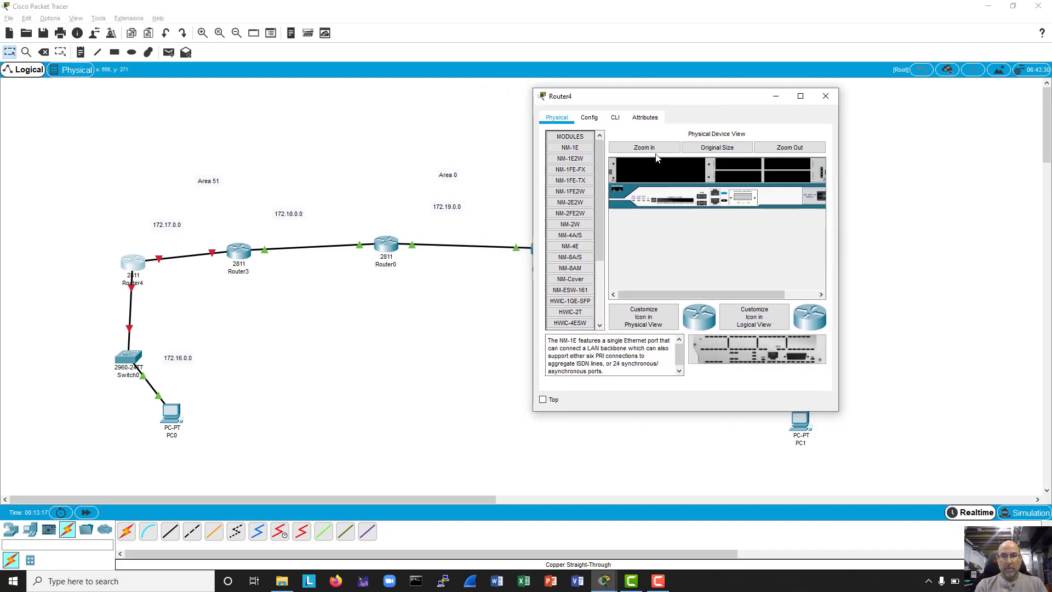
click(614, 117)
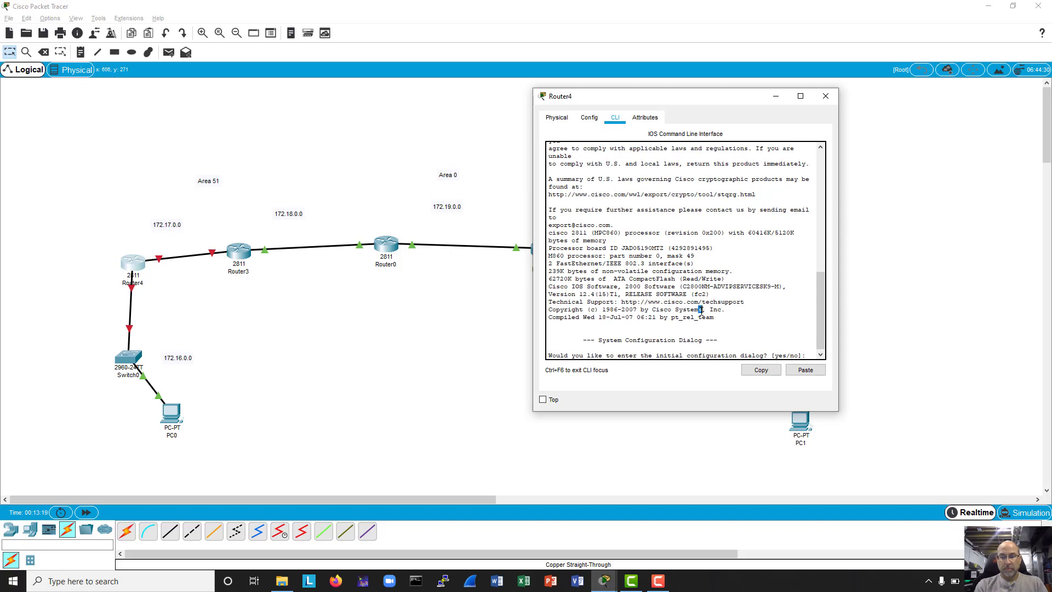
text(n)
key(Return)
key(Return)
key(Return)
key(Return)
Enter privileged mode and global configuration mode on Router4.
text(en)
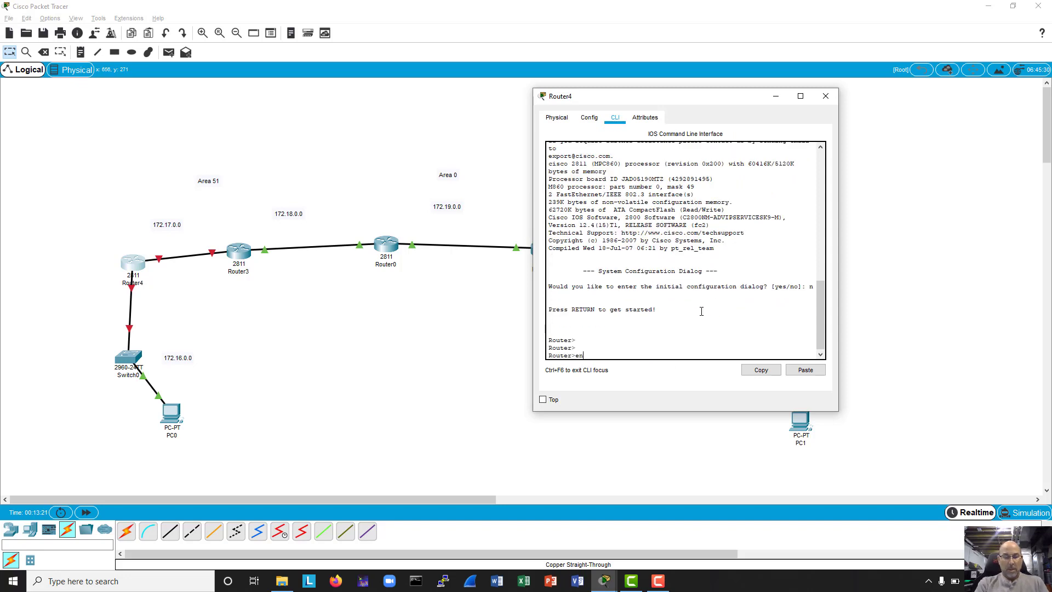
text(a)
key(Return)
text(conf t)
key(Return)
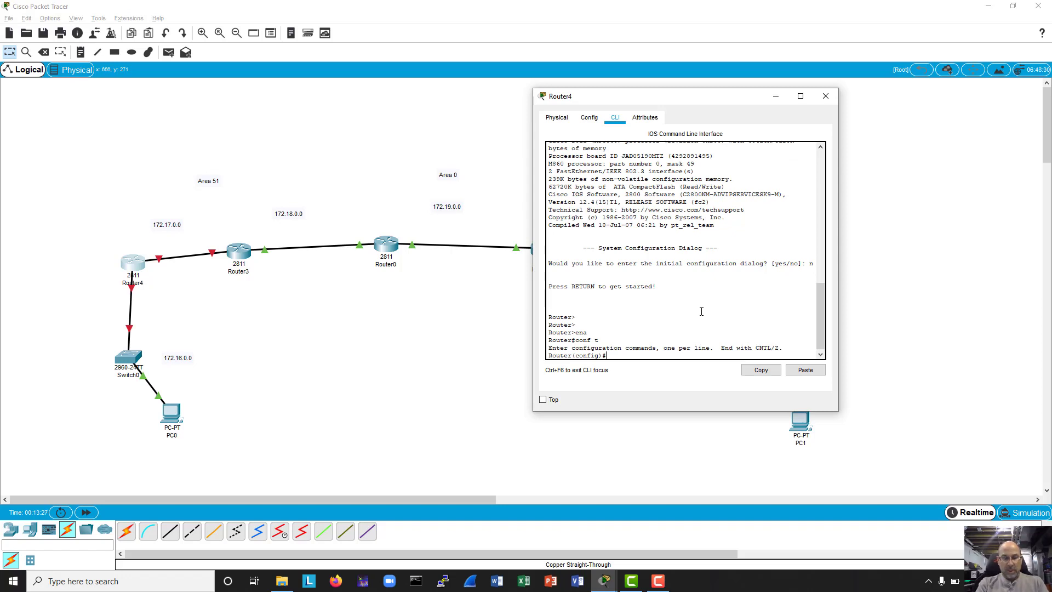
Bring up interface f0/1 on Router4 with no shut.
text(int f0/)
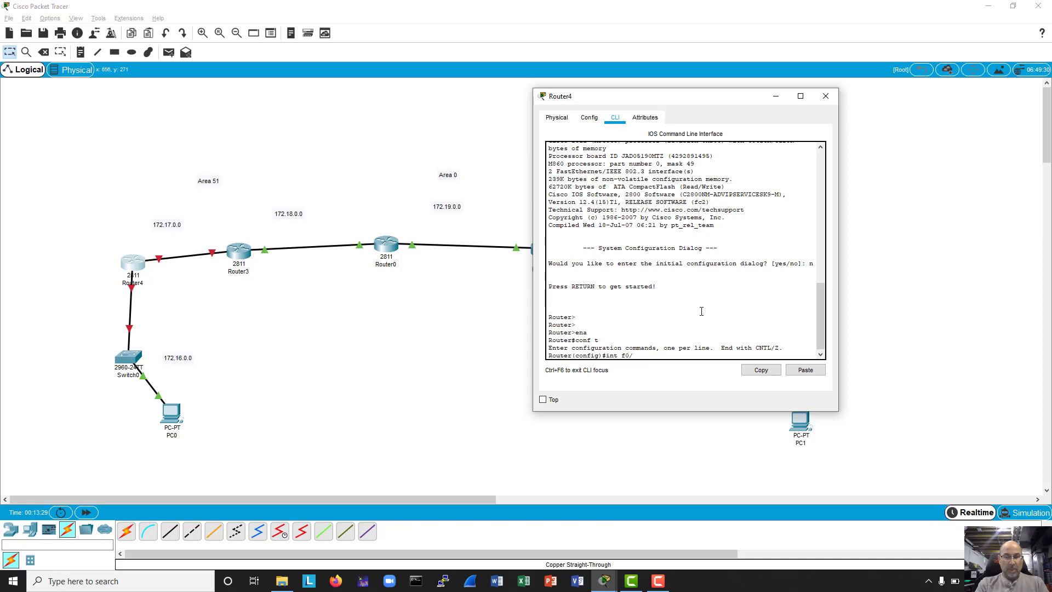
text(1)
key(Return)
text(no)
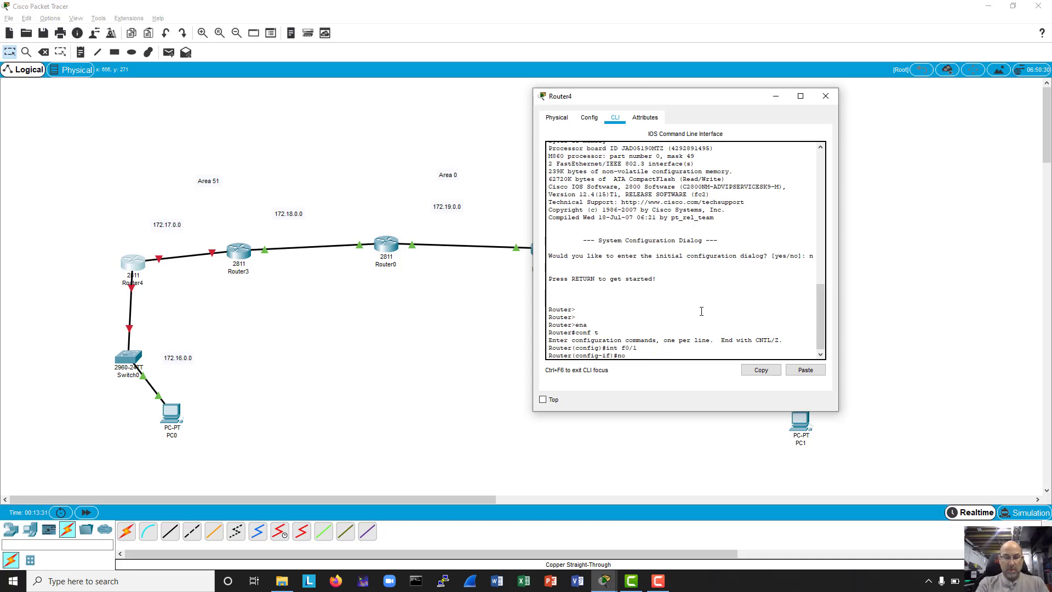
text( shut)
key(Return)
key(Return)
key(Return)
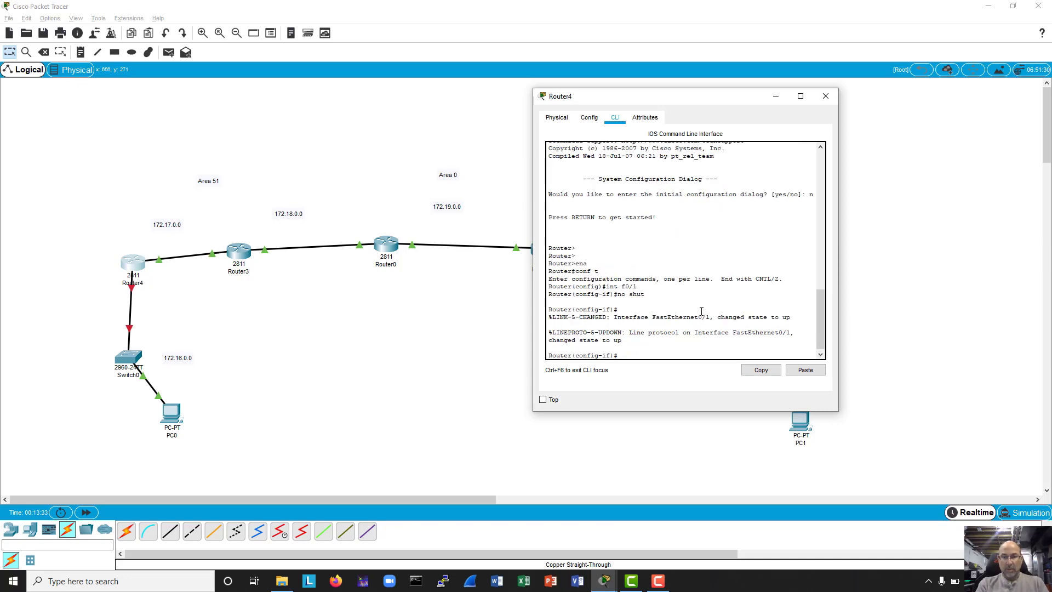
Assign IP address 172.17.0.253 with mask 255.255.0.0 to interface f0/1 on Router4.
text(ip add)
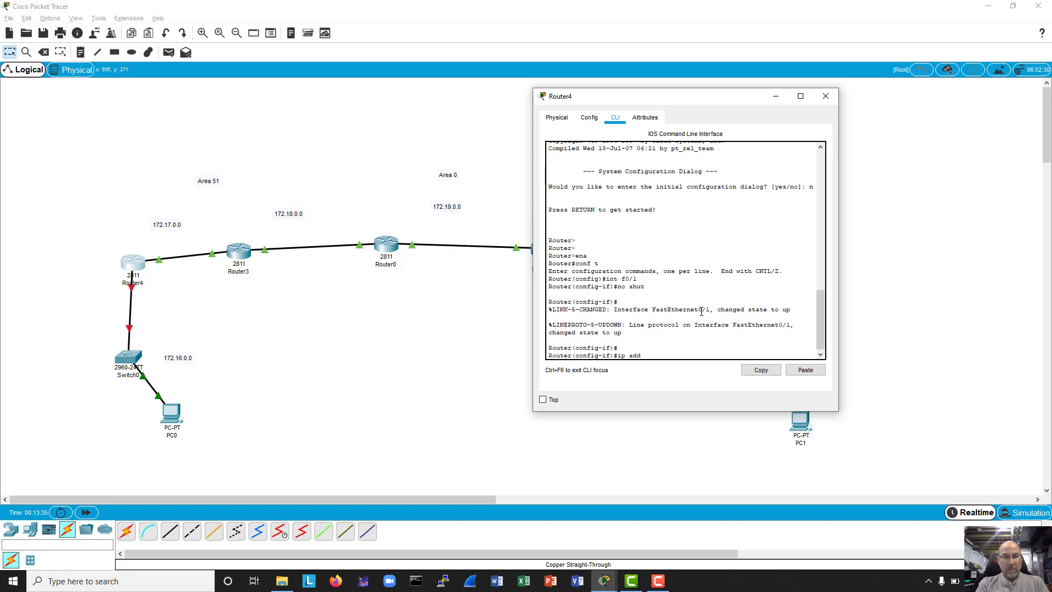
text(r 172.)
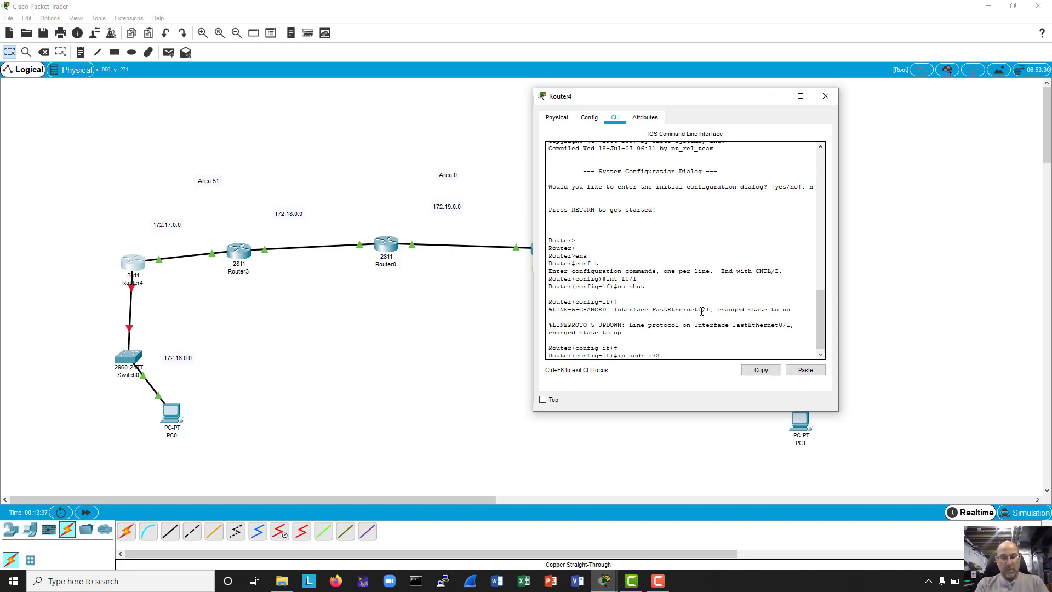
text(17.0.)
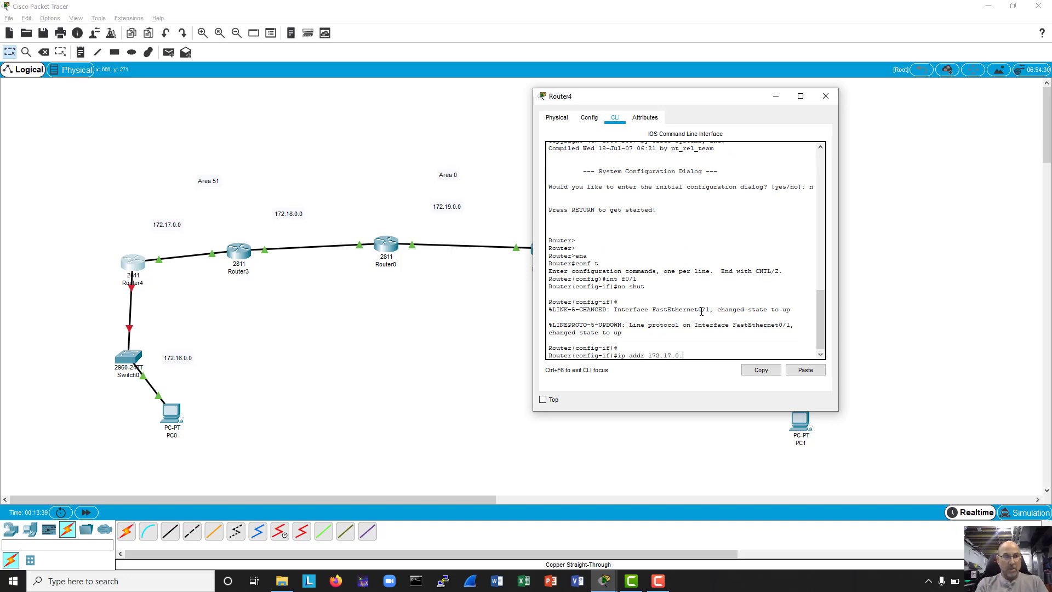
text(253)
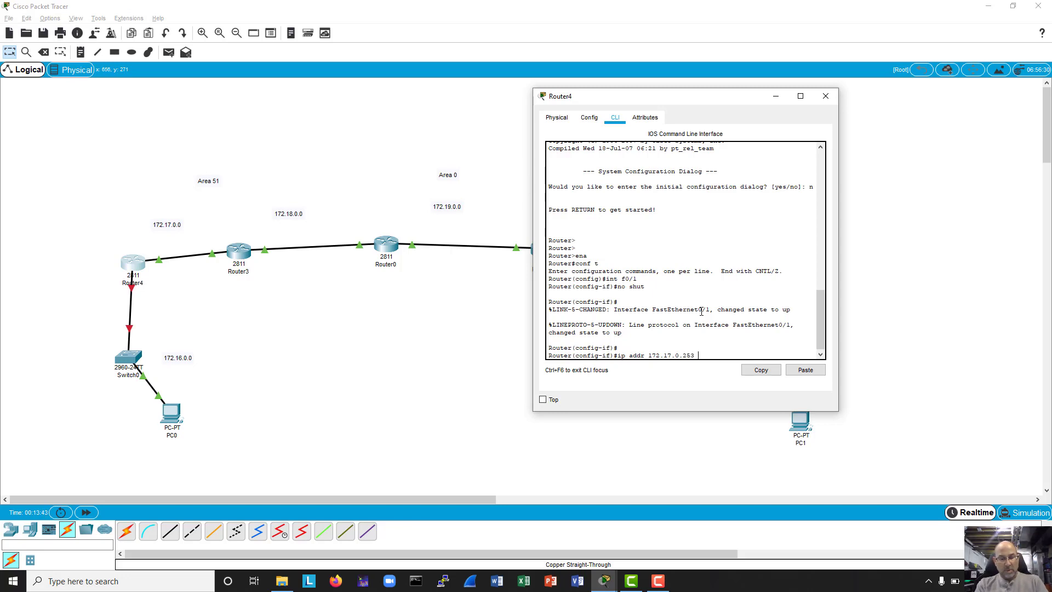
text( 255.255.0.0)
key(Return)
Switch to interface f0/0 on Router4 and assign it IP address 172.16.0.254 with mask 255.255.0.0.
key(Up)
key(Up)
key(Up)
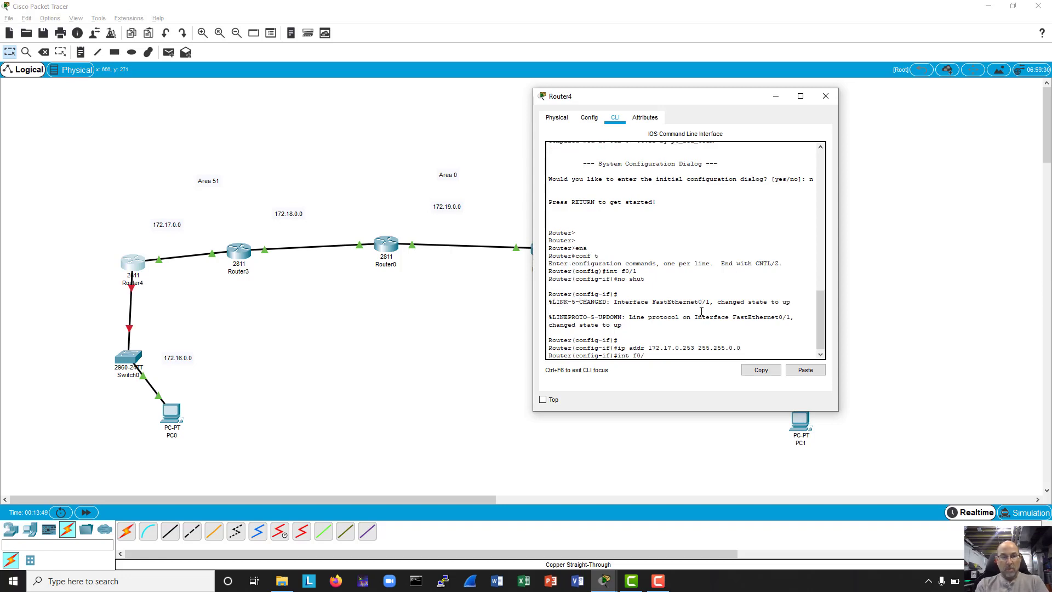
text(0)
key(Return)
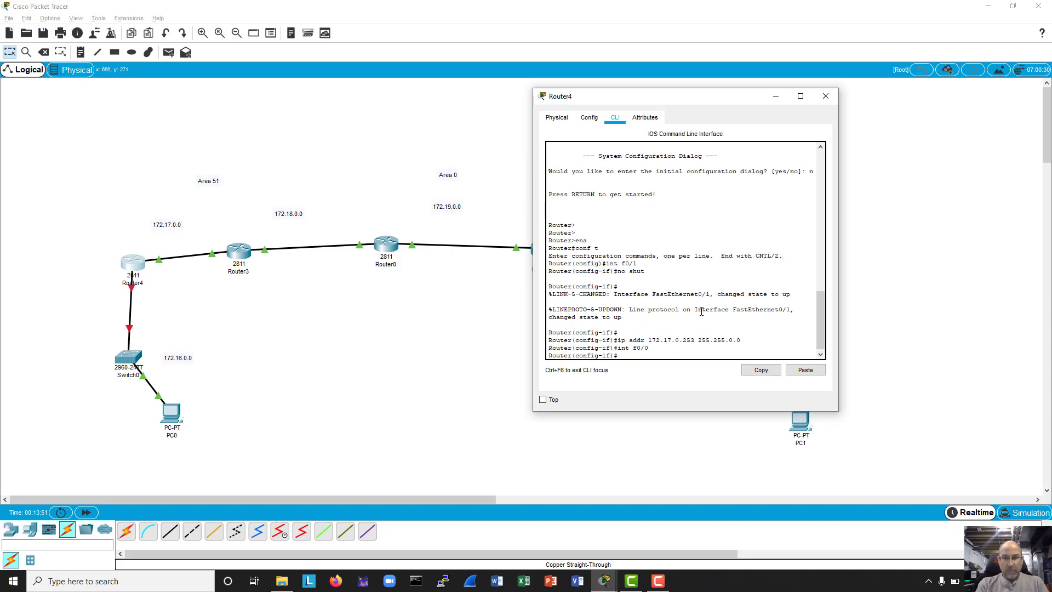
key(Up)
key(Up)
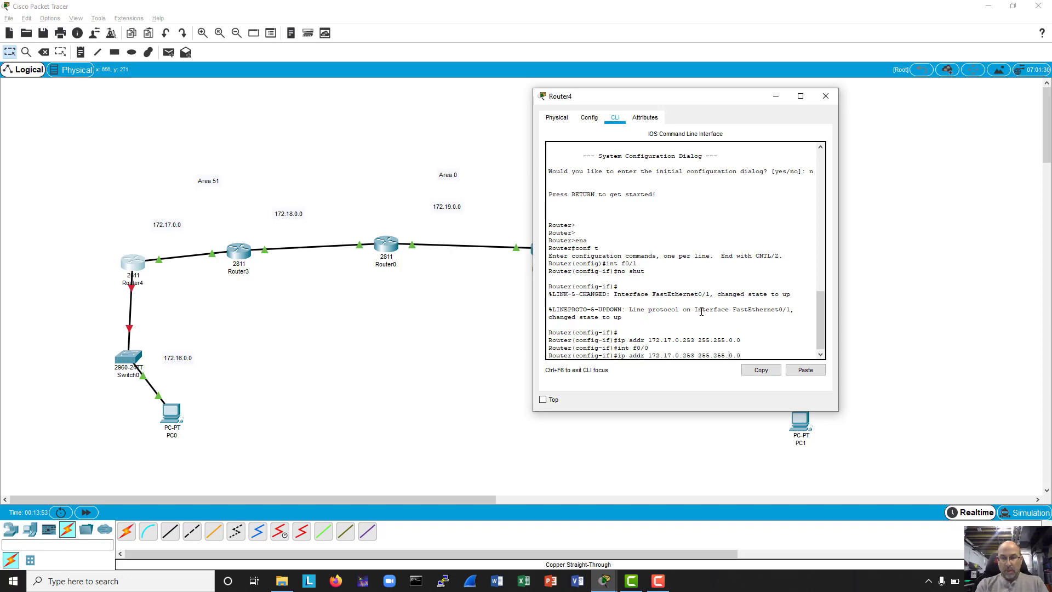
key(BackSpace)
text(6)
key(BackSpace)
text(4)
key(Return)
Bring up interface f0/0 on Router4 with no shut.
text(no shut)
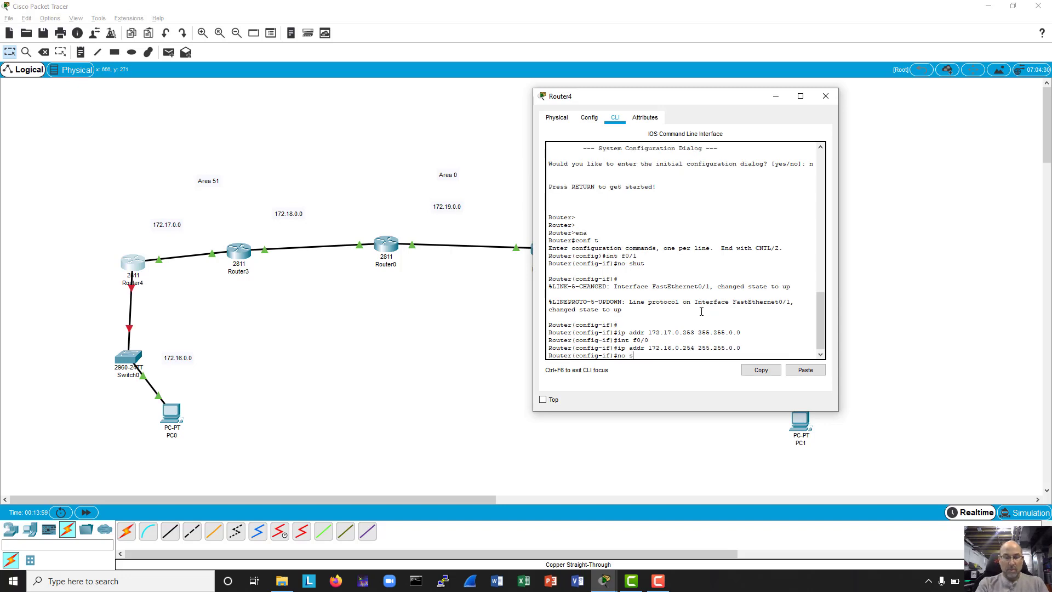
key(Return)
key(Return)
key(Return)
key(Return)
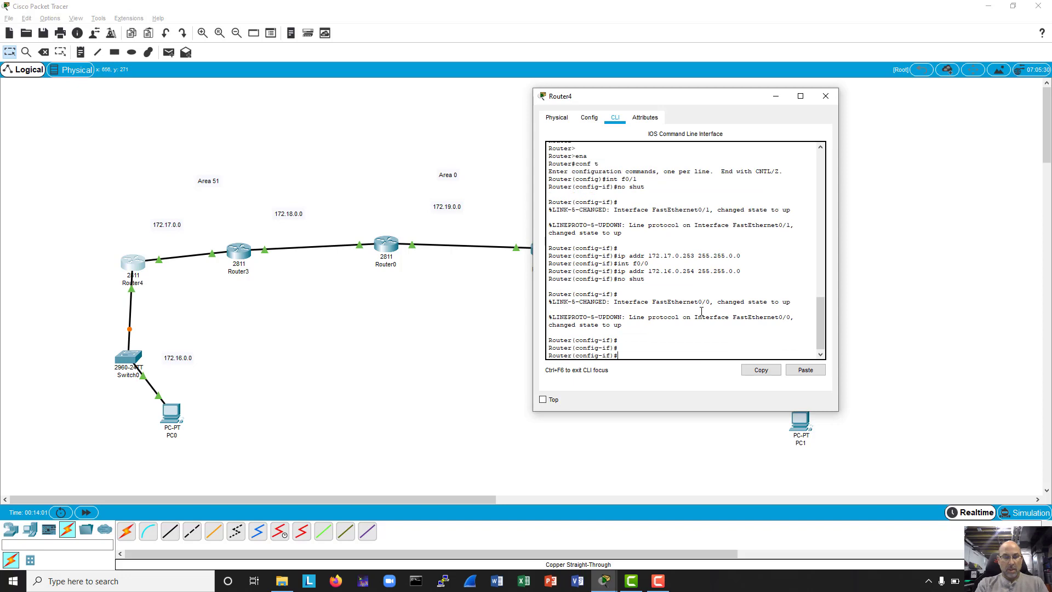
Exit interface configuration on Router4 and enter OSPF configuration with router ospf 1.
text(exit)
key(Return)
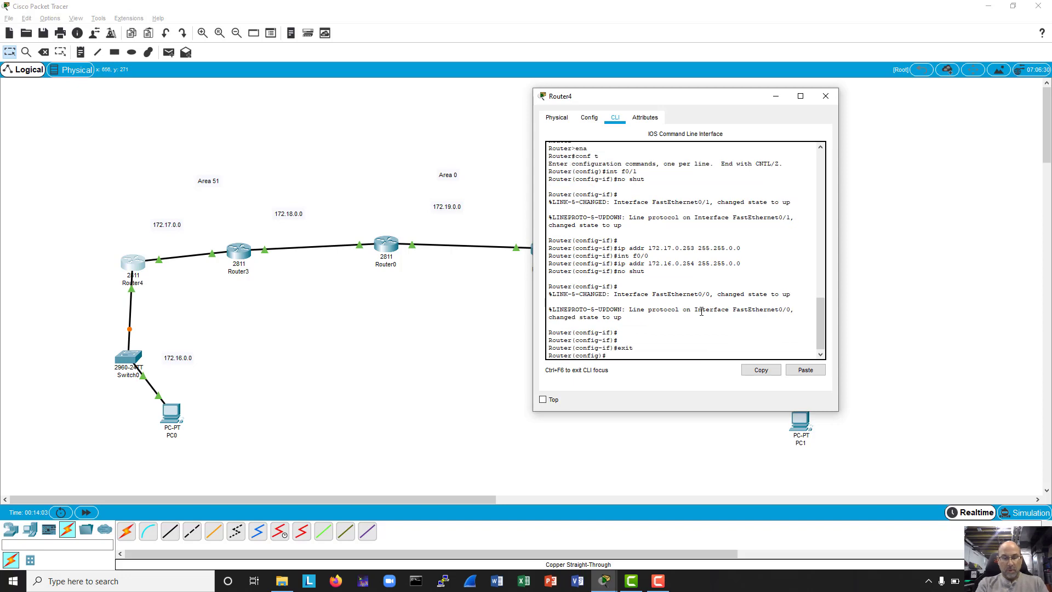
text(touer)
key(BackSpace)
key(BackSpace)
key(BackSpace)
text(router o)
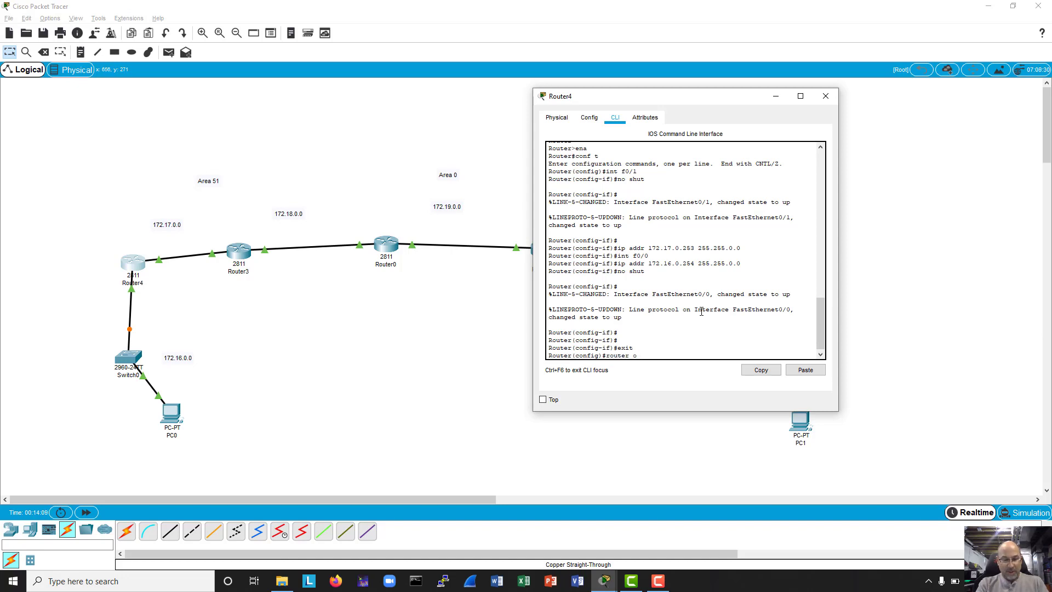
text(spf 1)
key(Return)
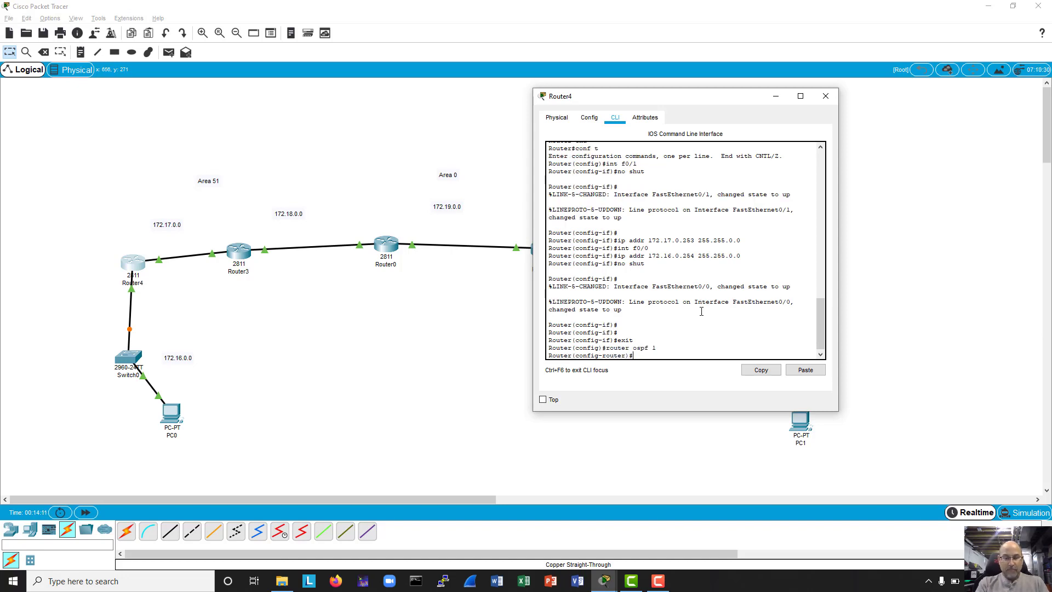
Advertise network 172.16.0.0 with wildcard mask 0.0.255.255 in OSPF area 51 on Router4.
text(netw)
key(Tab)
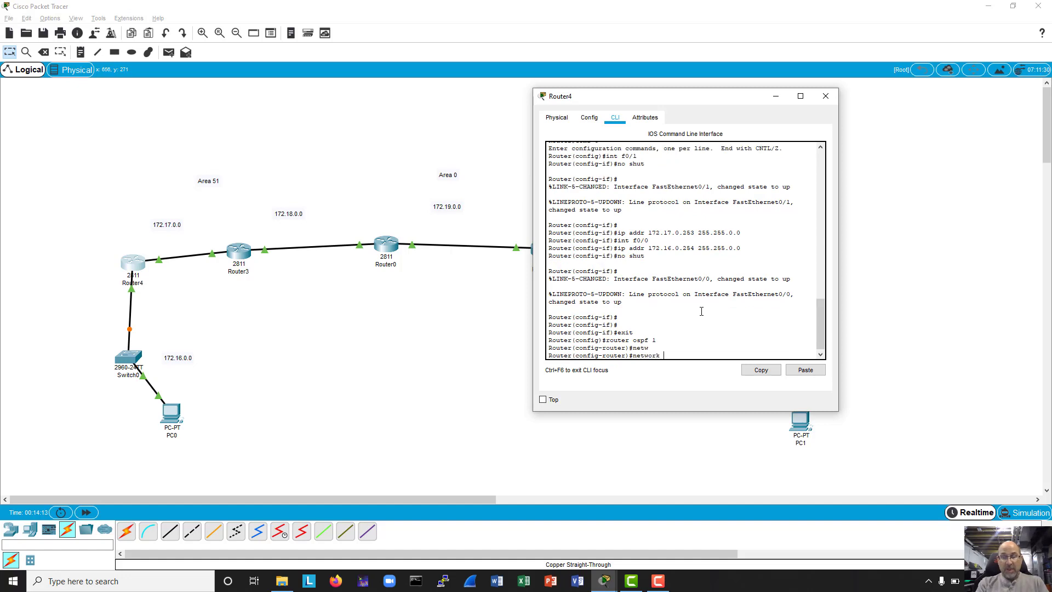
text(1)
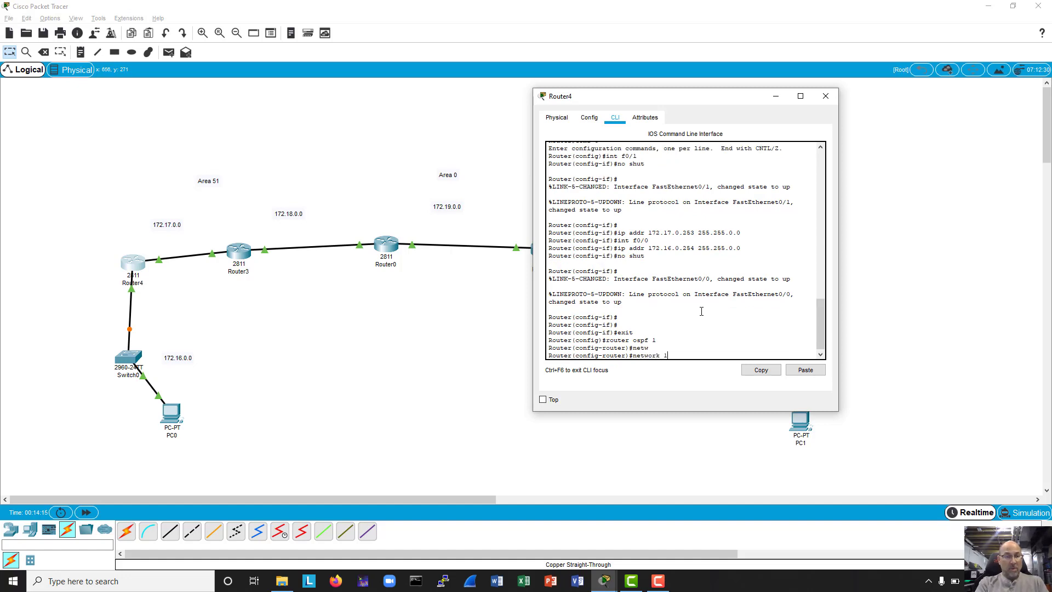
text(72)
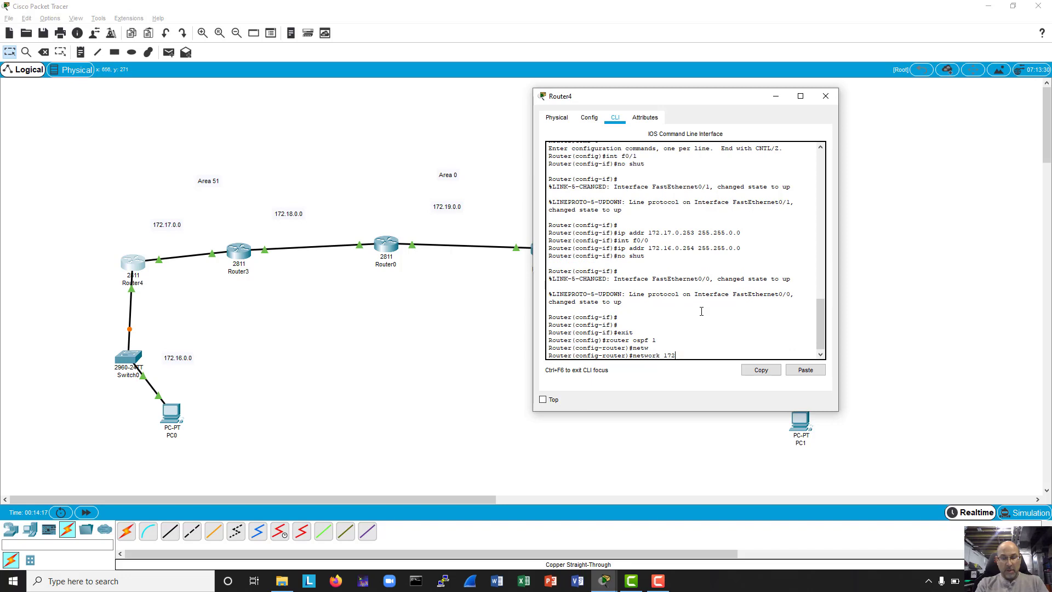
text(.)
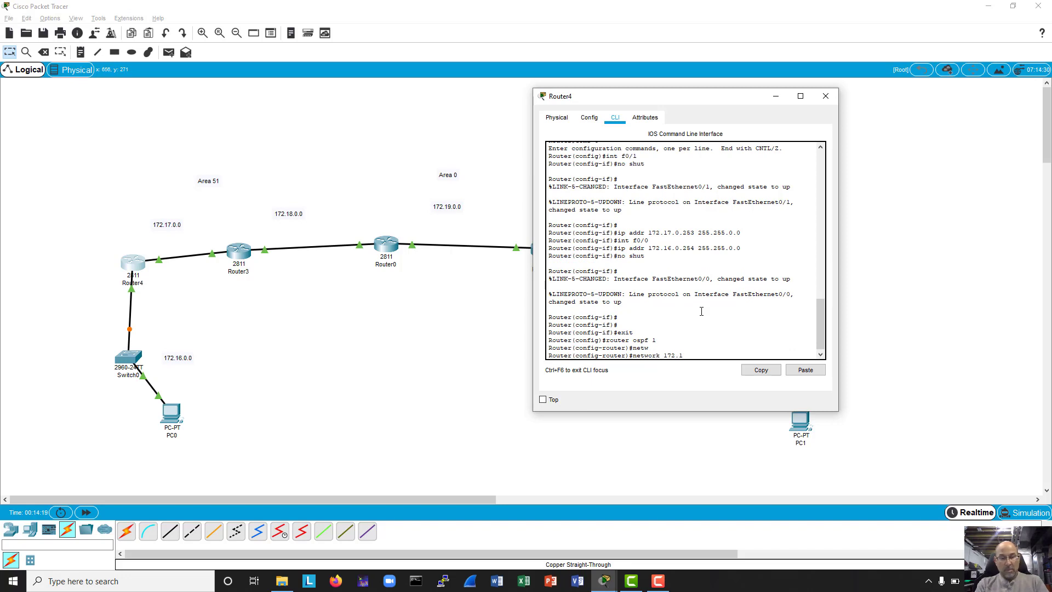
text(16.0.0)
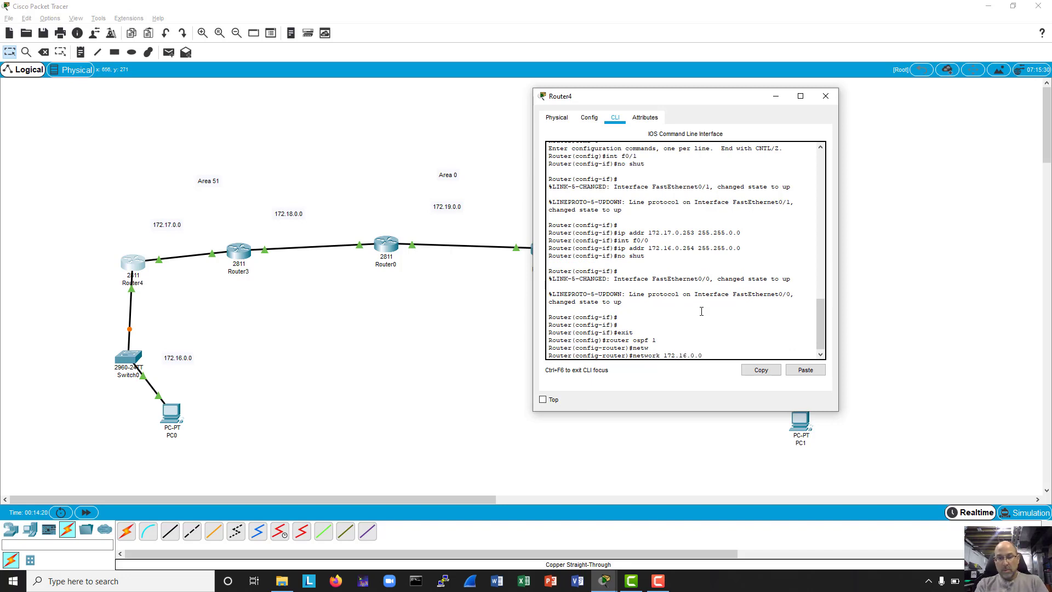
text( 0.0.255.255)
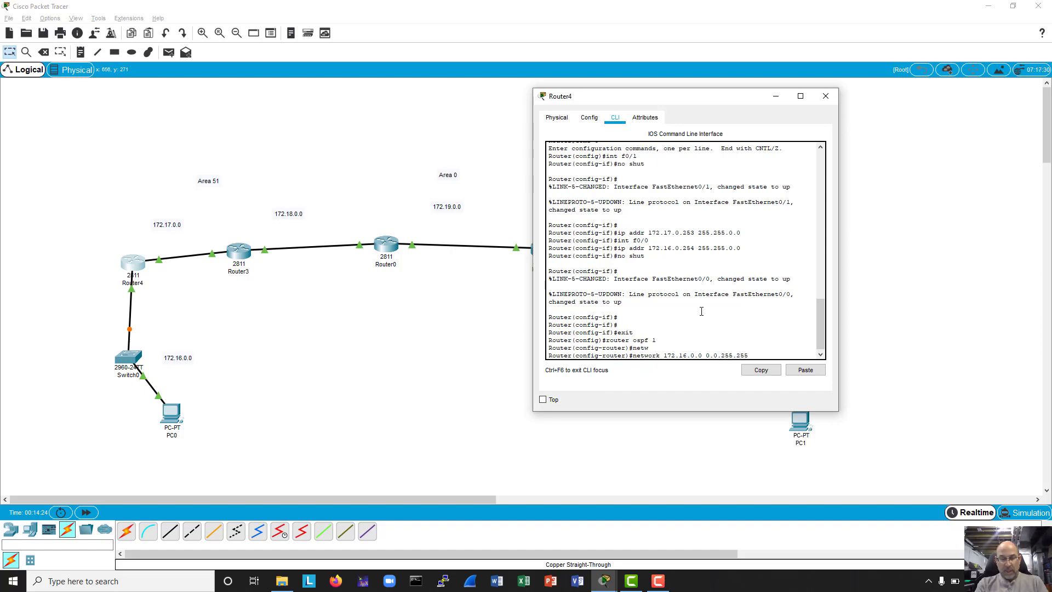
text( area 51)
key(Return)
Advertise network 172.17.0.0 with wildcard mask 0.0.255.255 in OSPF area 51 on Router4.
key(Up)
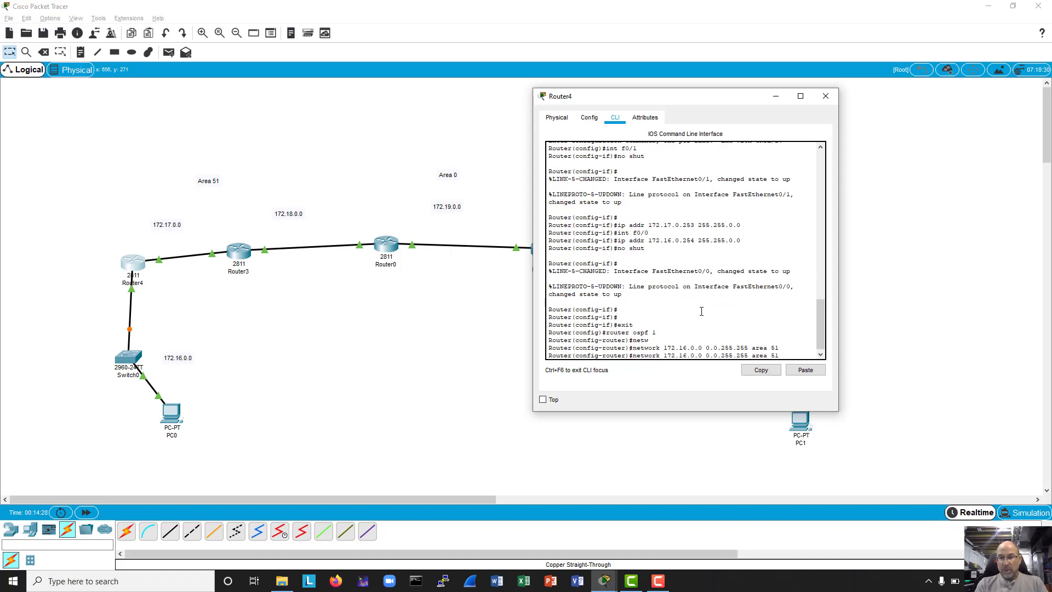
key(Left)
key(Left)
key(Left)
key(Left)
key(Left)
key(Left)
key(Left)
key(Left)
key(Left)
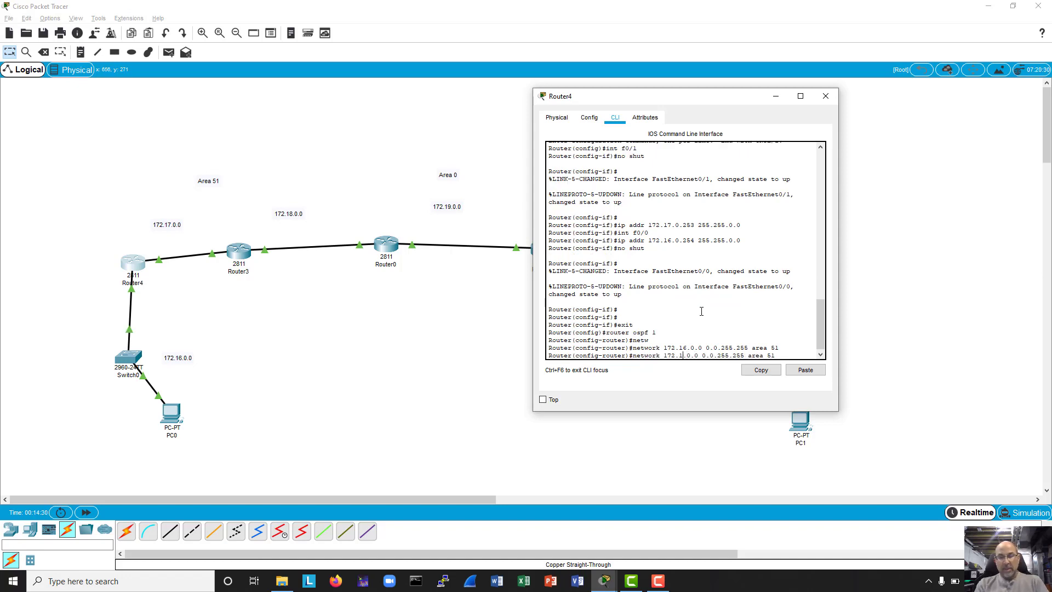
key(Return)
key(Return)
key(Return)
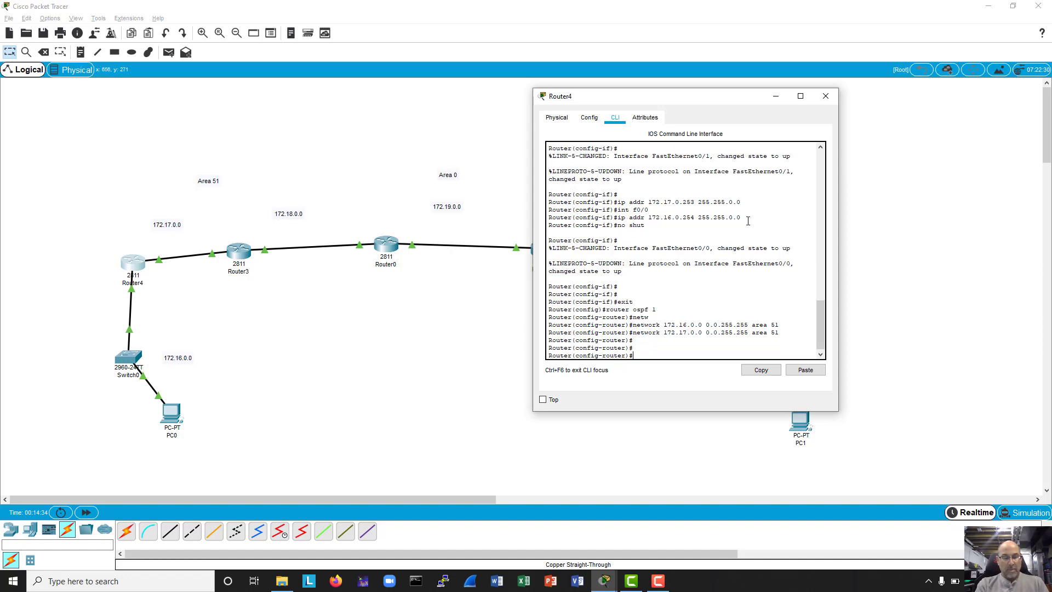
Exit OSPF and global configuration on Router4 back to privileged mode.
text(exit)
key(Return)
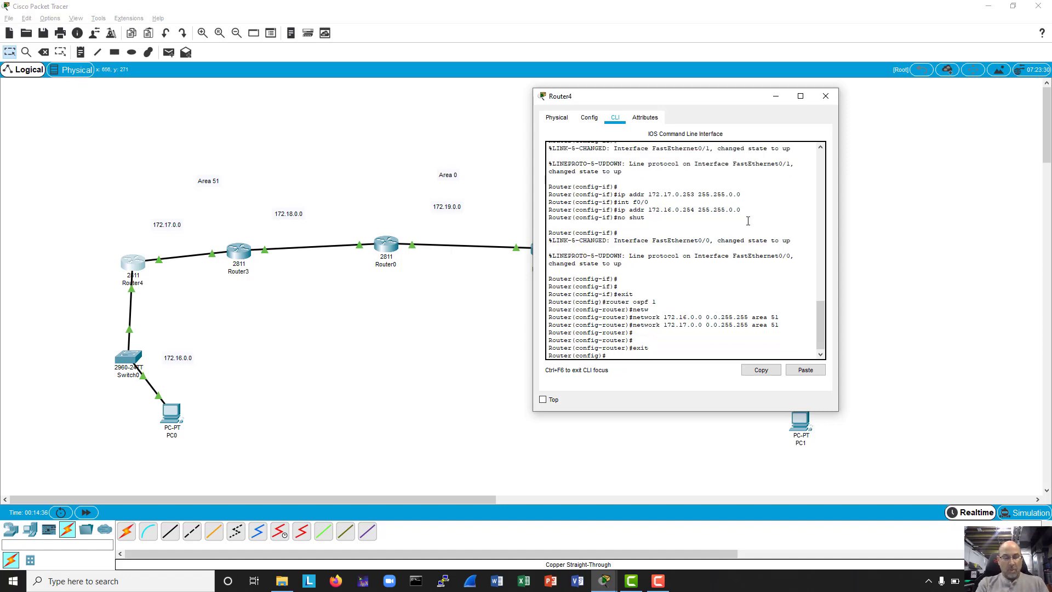
text(exit)
key(Return)
key(Return)
key(Return)
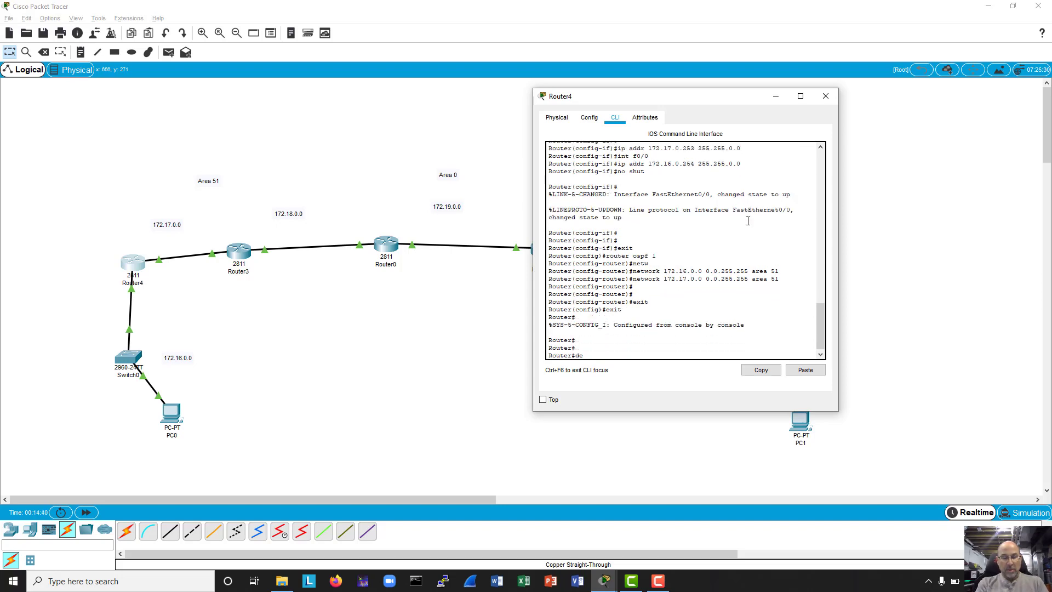
Turn on OSPF event debugging on Router4 with debug ip ospf events, and close the router's window.
text(debud)
text( ospf?)
key(BackSpace)
key(BackSpace)
key(BackSpace)
key(BackSpace)
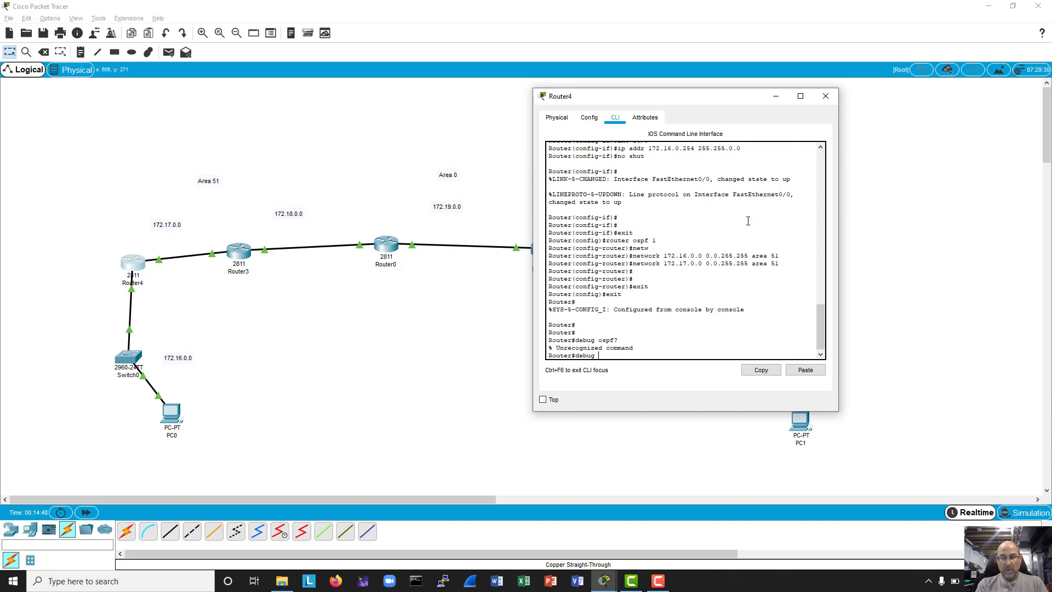
text(ip ospf ?ev)
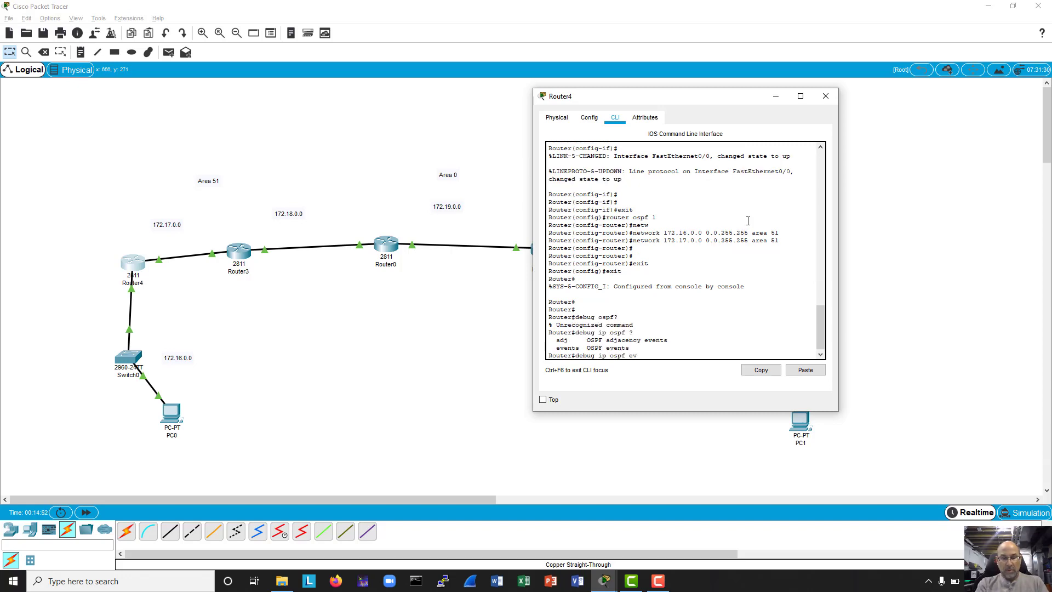
text(ent)
key(Tab)
key(Return)
key(Return)
key(Return)
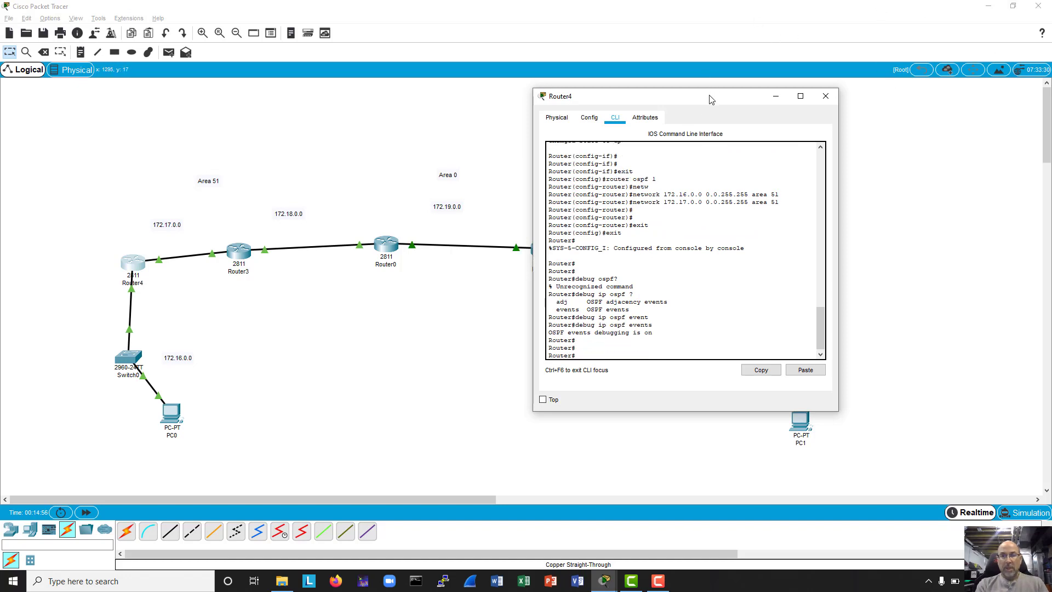
drag(710, 100, 498, 135)
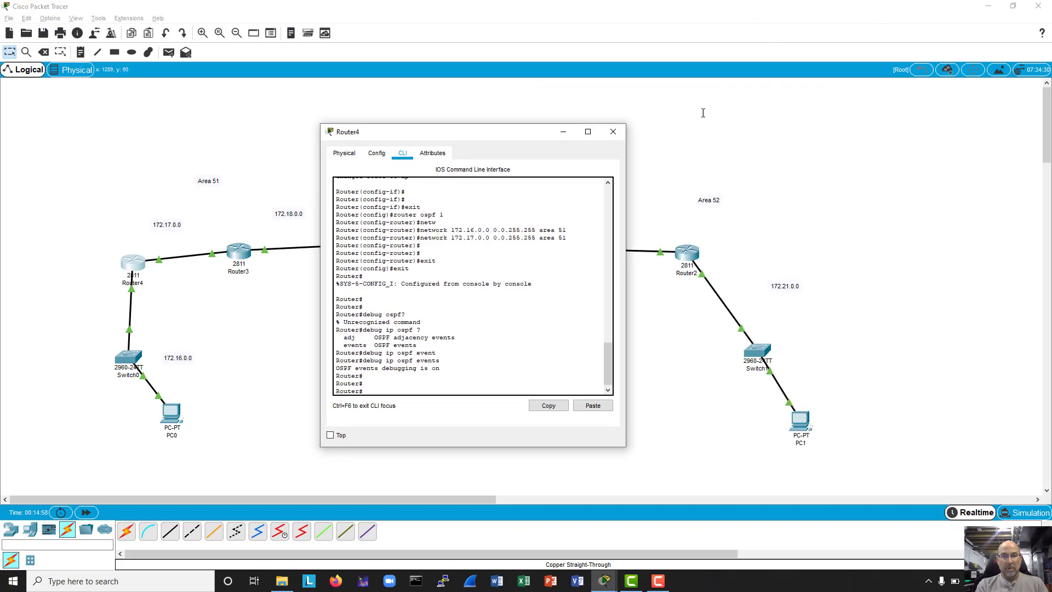
click(613, 131)
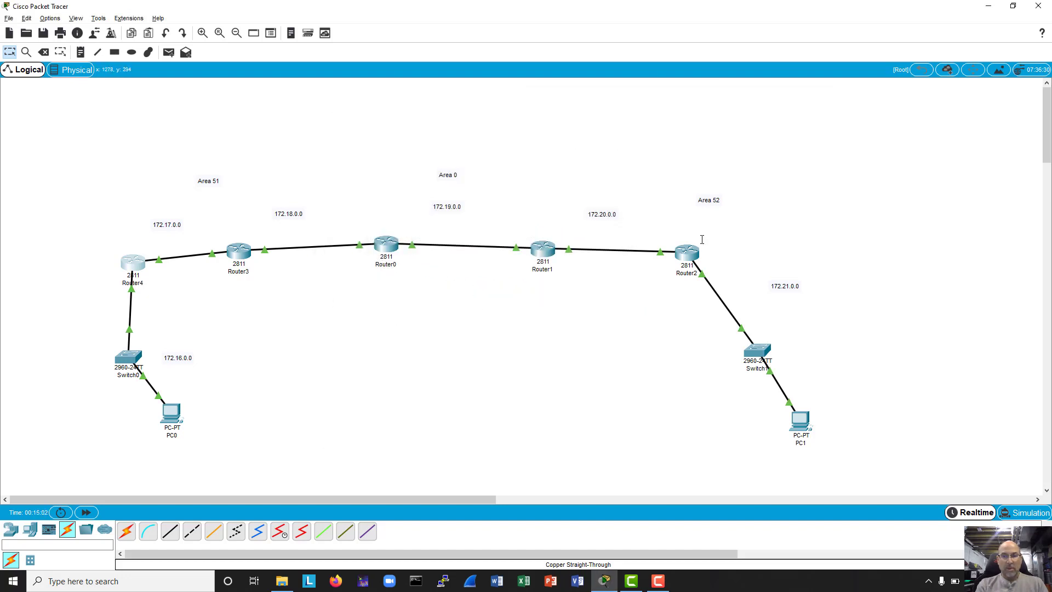
Open Router2's command line and leave OSPF configuration for privileged mode.
click(687, 253)
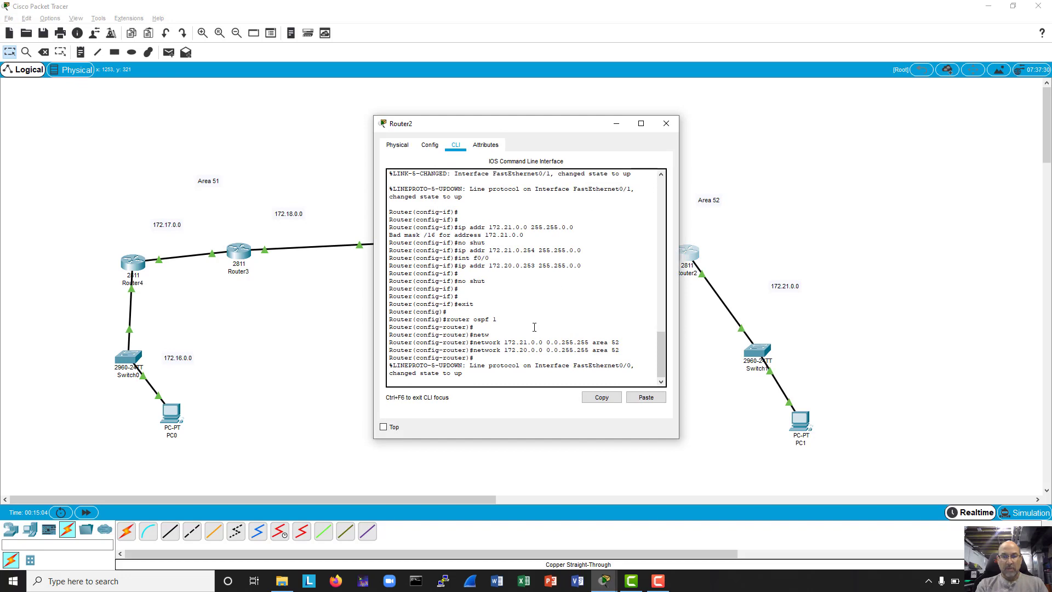
key(Return)
key(Return)
key(ctrl+z)
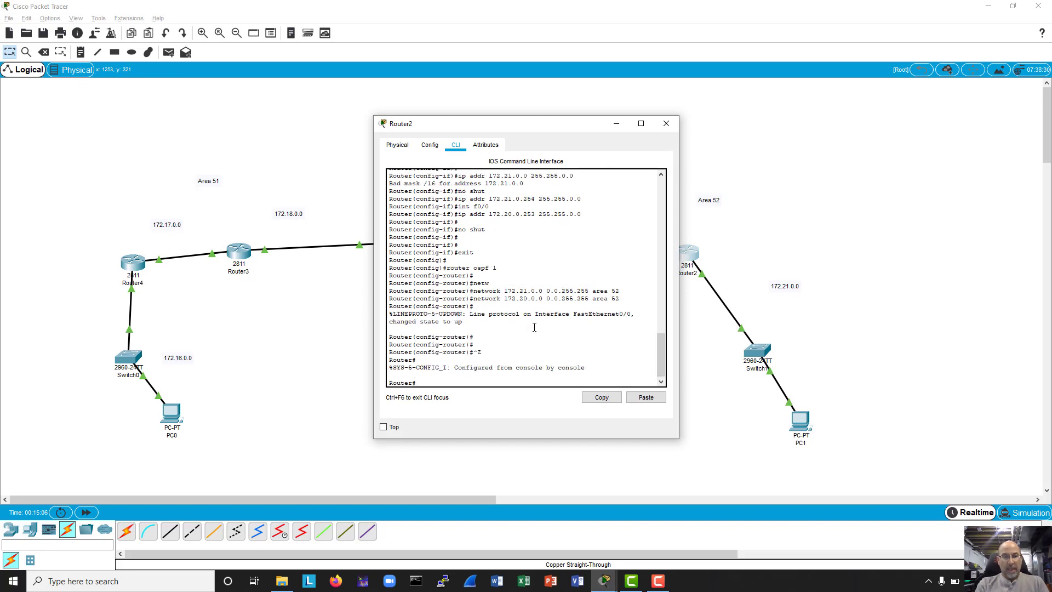
key(Return)
key(Return)
key(Return)
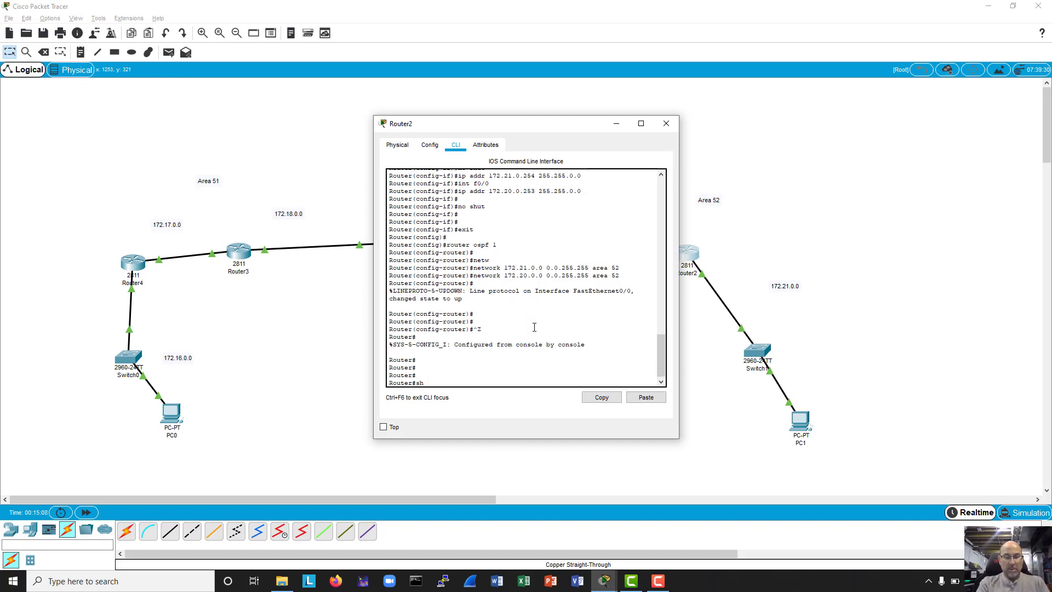
Display Router2's routing table with sh ip route.
text(sh ip route)
key(Return)
key(Return)
key(Return)
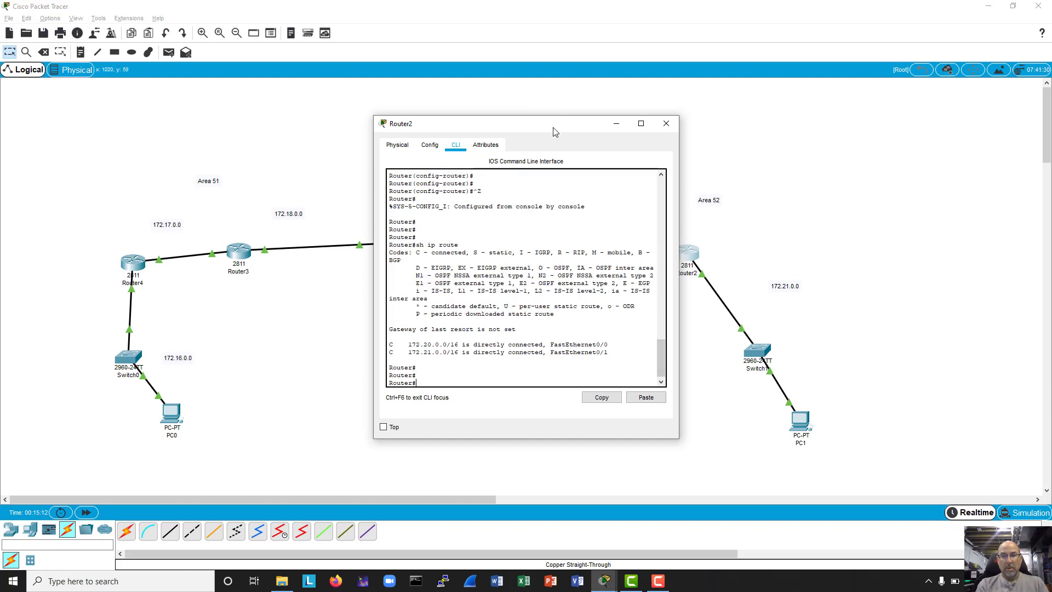
Ping 172.20.0.253 from Router2, with its window moved clear of the Area 52 part of the topology.
drag(534, 128, 256, 137)
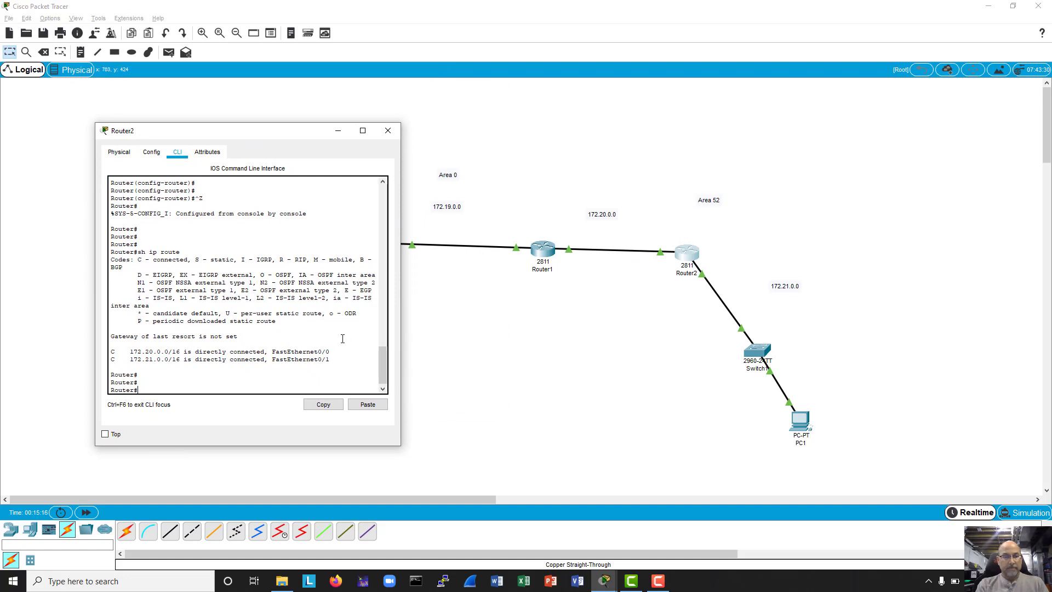
text(ping)
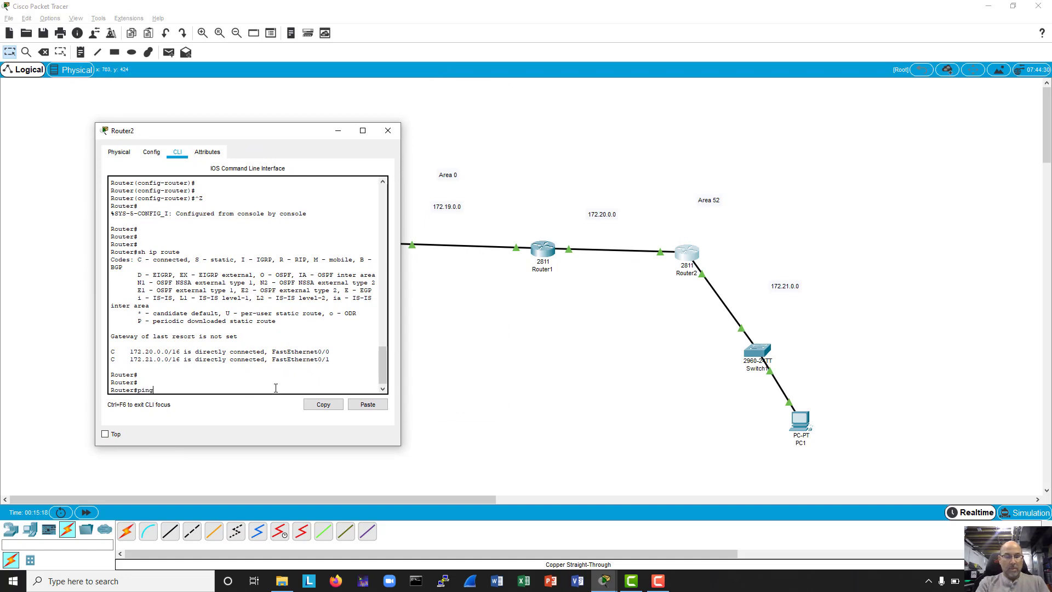
text( 172.1)
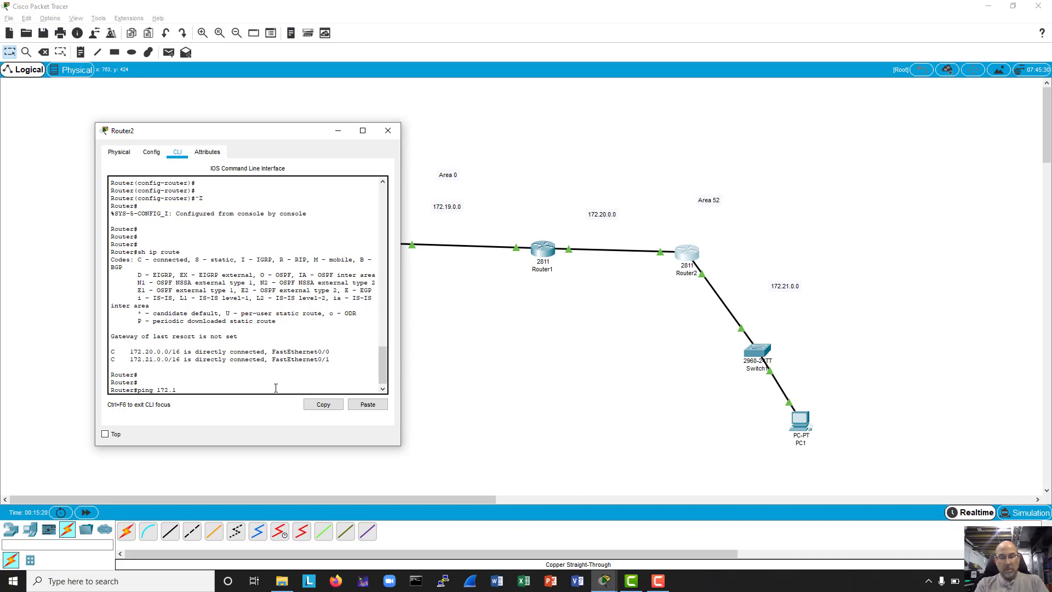
text(7.)
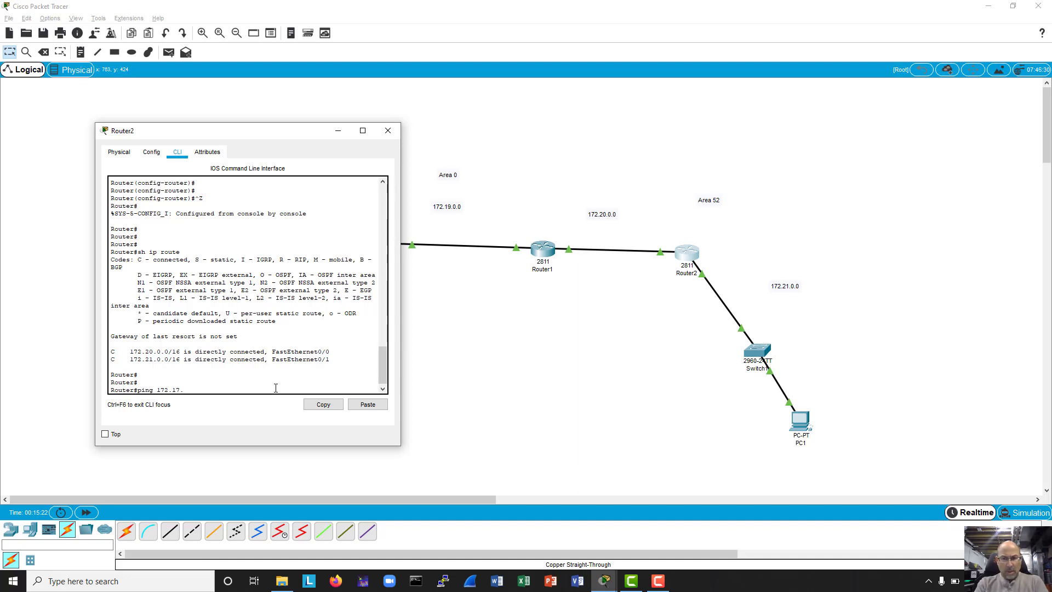
key(BackSpace)
key(BackSpace)
key(BackSpace)
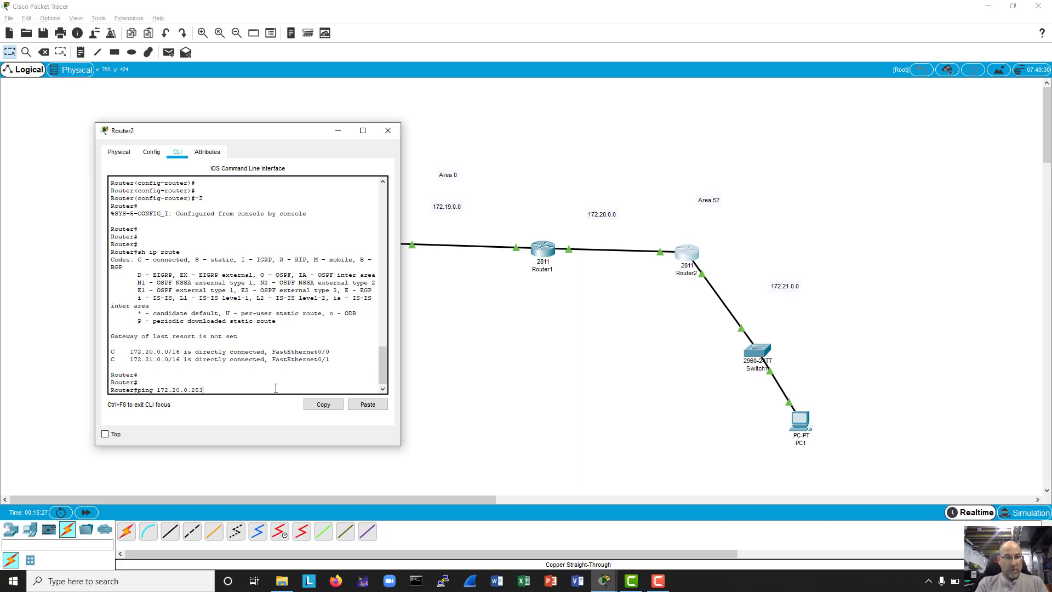
key(Return)
Ping 172.20.0.254 from Router2 by reusing the previous ping command.
key(Up)
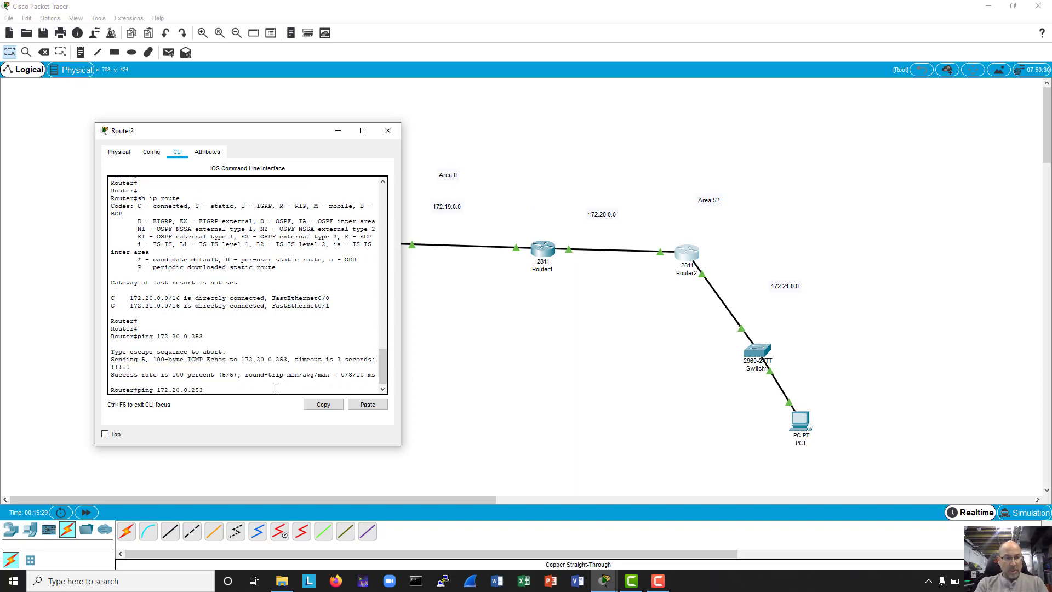
key(BackSpace)
text(4)
key(Return)
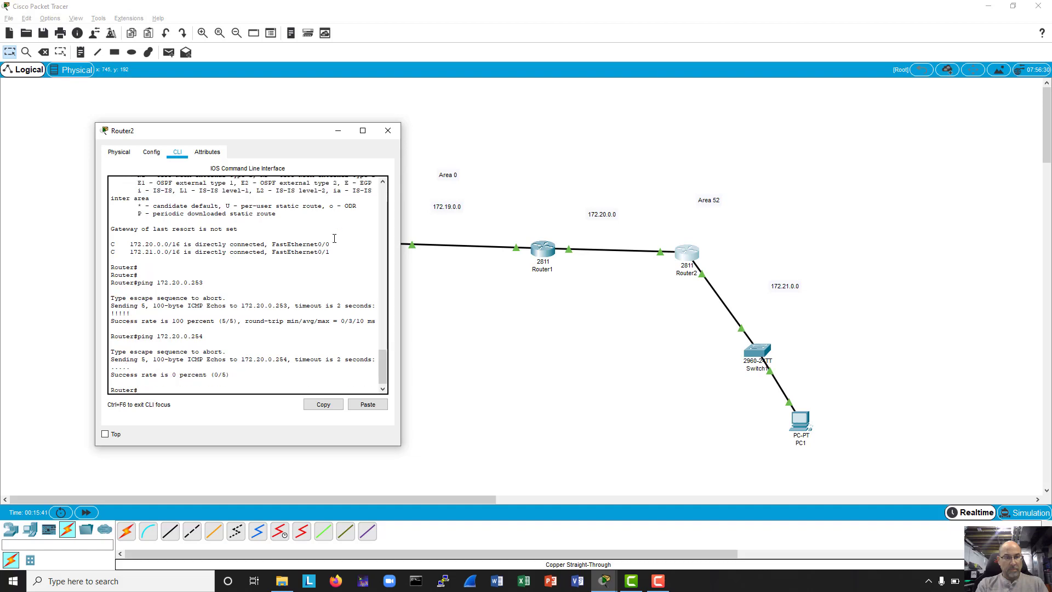
Display Router2's running configuration with sh run through its interface and OSPF sections, and close the router's window.
key(Return)
key(Return)
text(sh r)
key(Return)
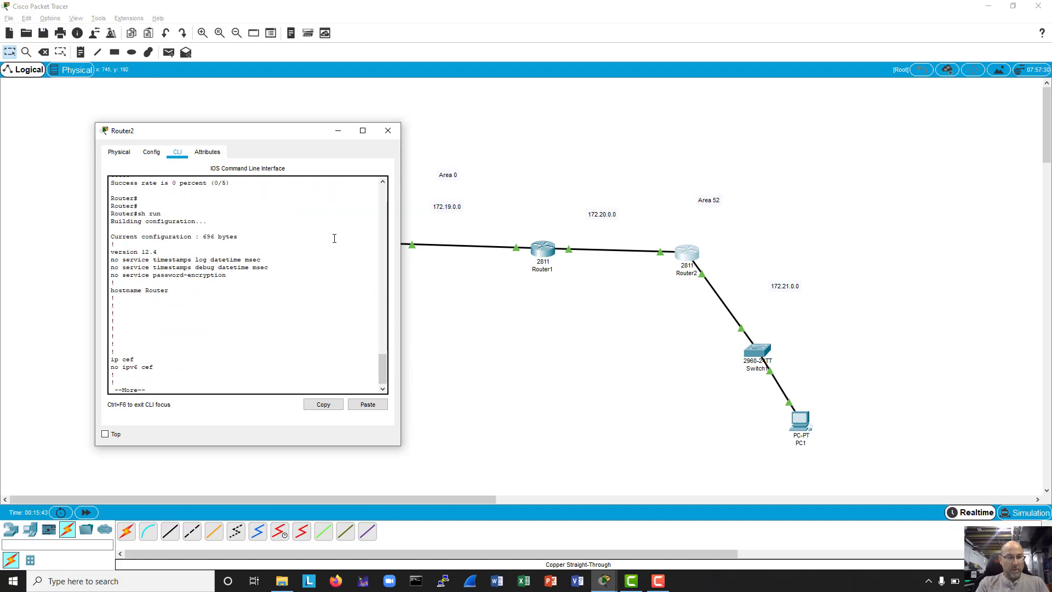
key(space)
key(space)
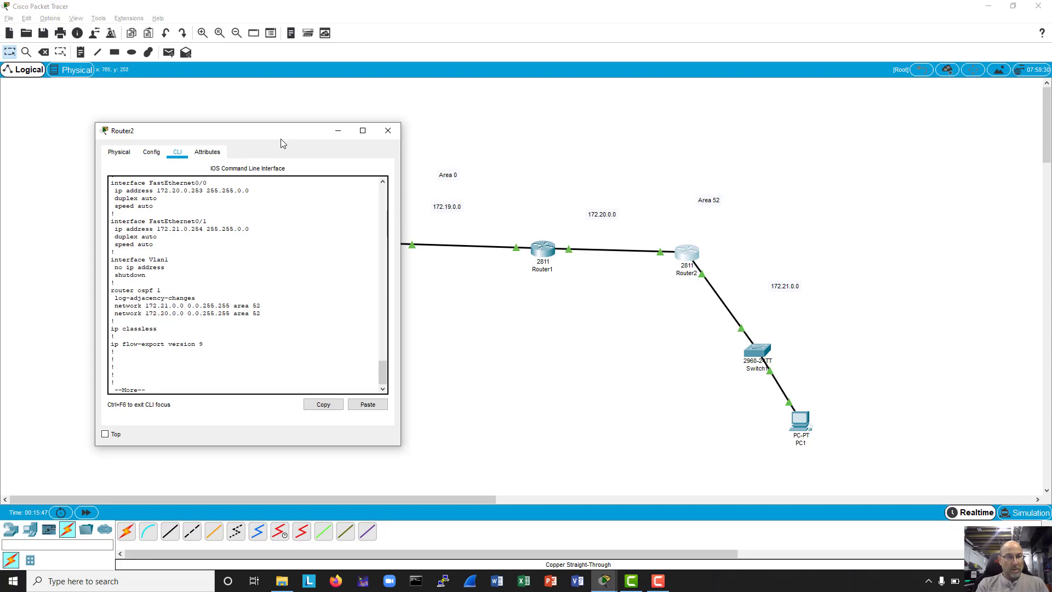
drag(283, 144, 290, 227)
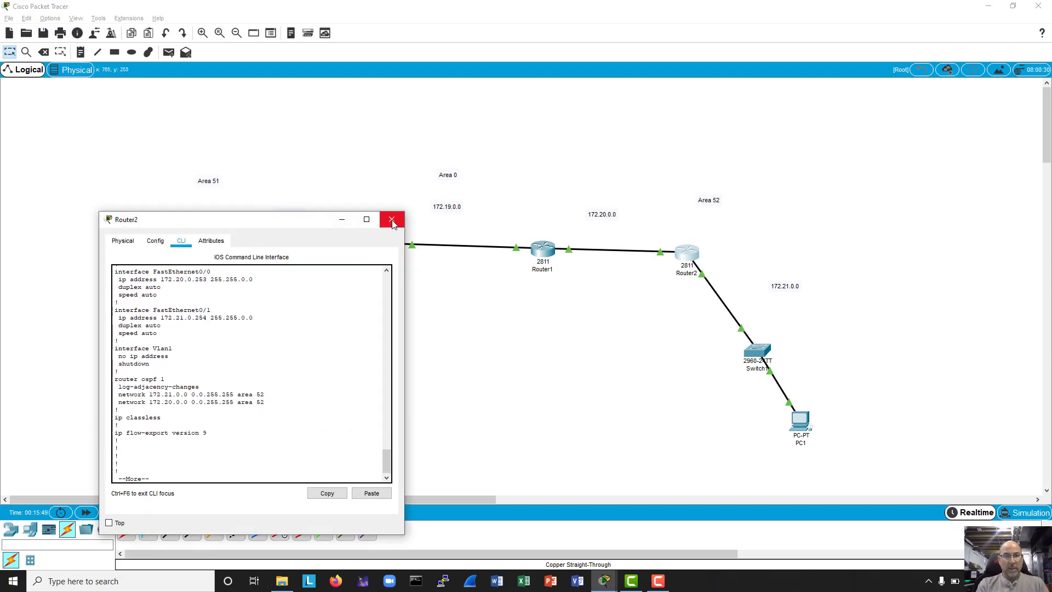
click(396, 215)
Place a note reading 253 beside Router2's end of the link to Router1.
click(80, 52)
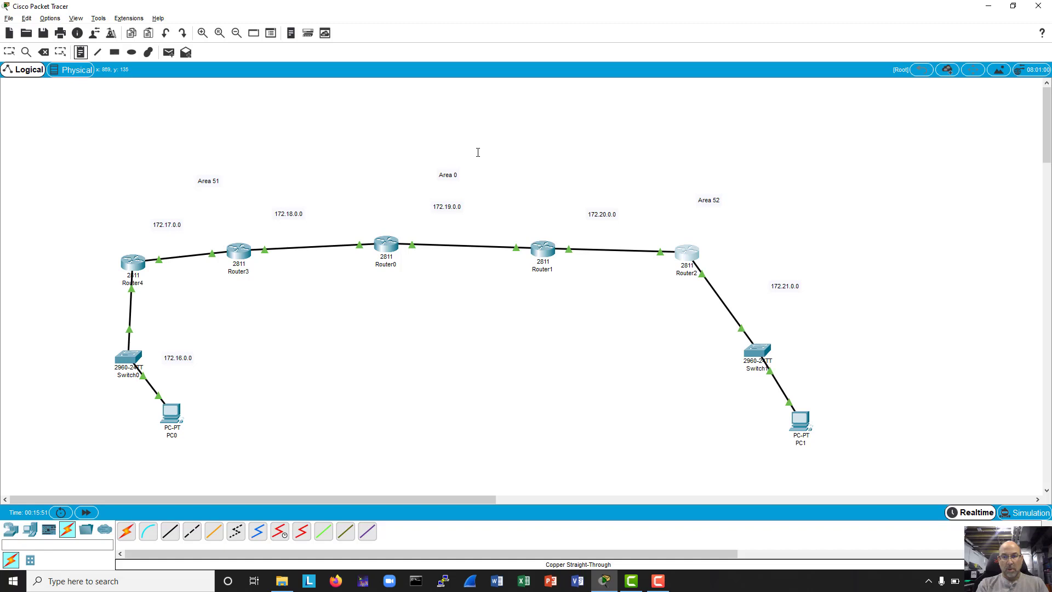
click(656, 238)
text(253)
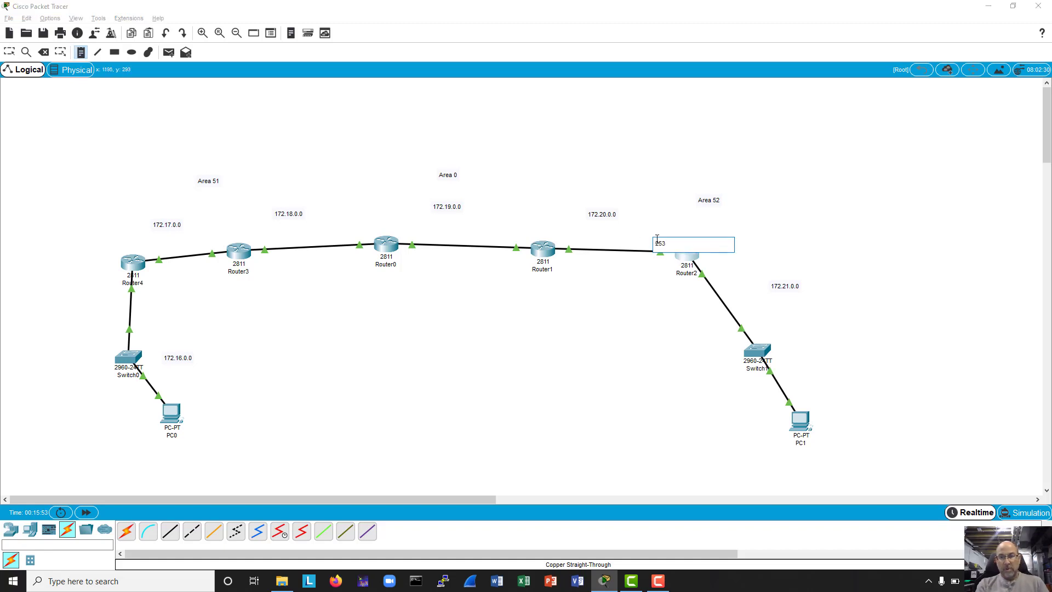
click(624, 326)
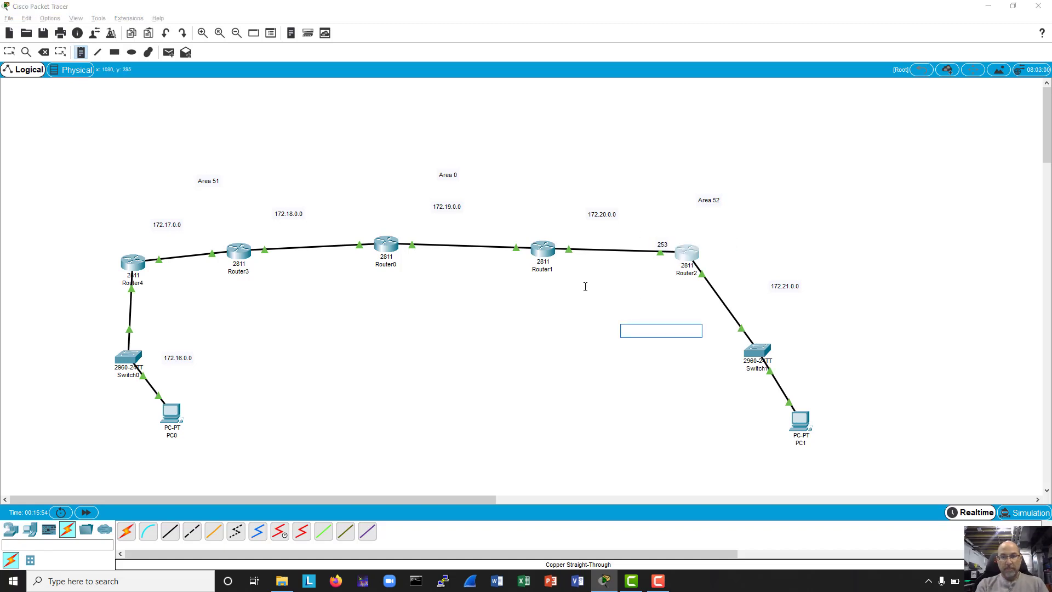
click(544, 250)
key(Escape)
Open Router1's command line and leave interface configuration for privileged mode.
click(540, 254)
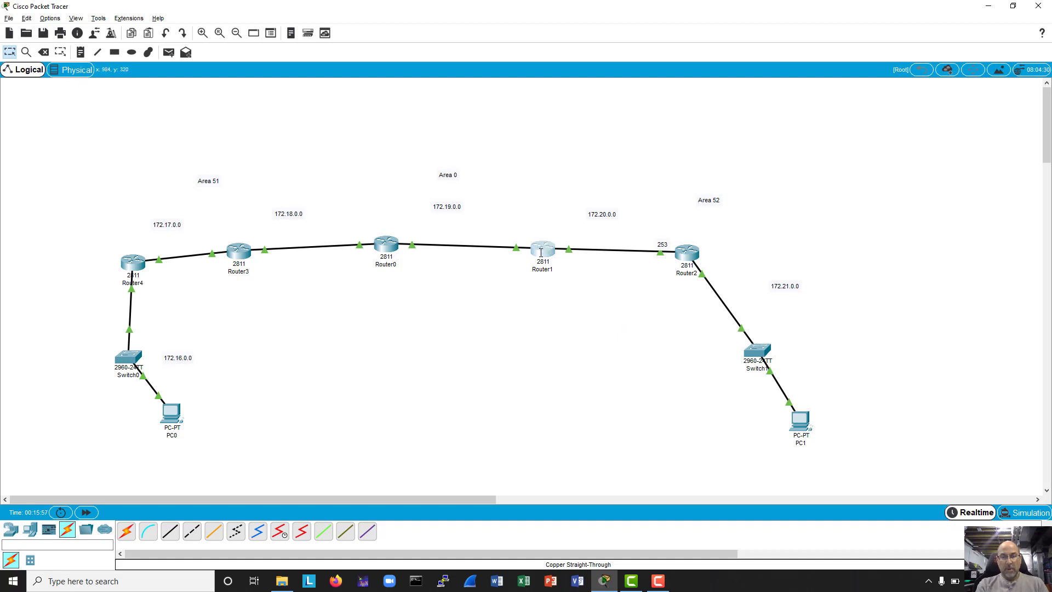
key(Return)
key(Return)
key(Return)
key(Return)
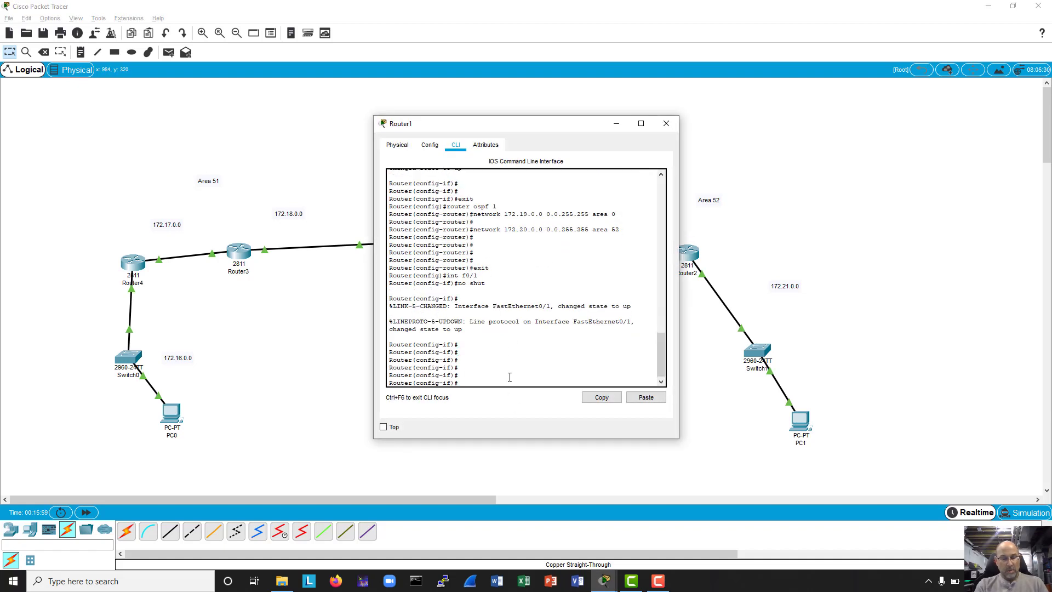
key(ctrl+z)
Display Router1's running configuration with sh run through the interface sections, and quit the listing at router ospf 1.
text(sh)
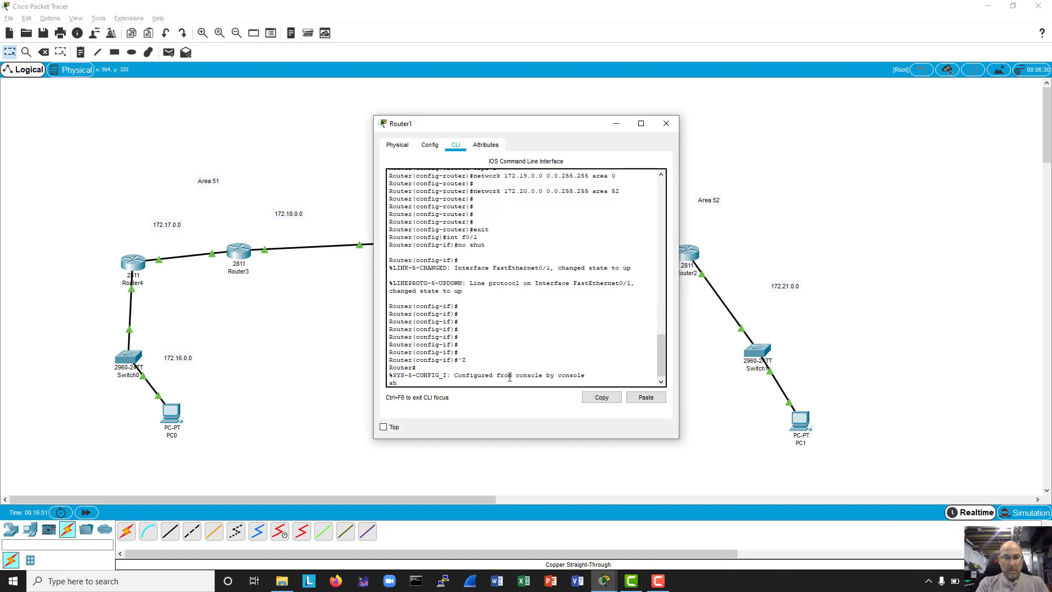
text( run)
key(Return)
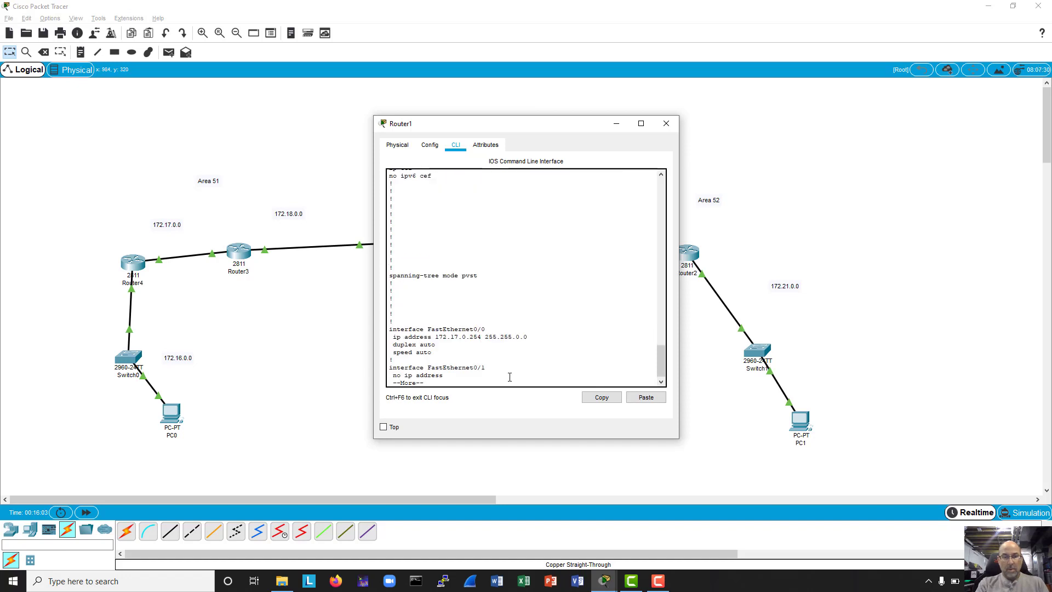
key(Return)
key(Return)
key(Return)
key(Return)
key(Return)
key(Return)
key(Return)
key(Return)
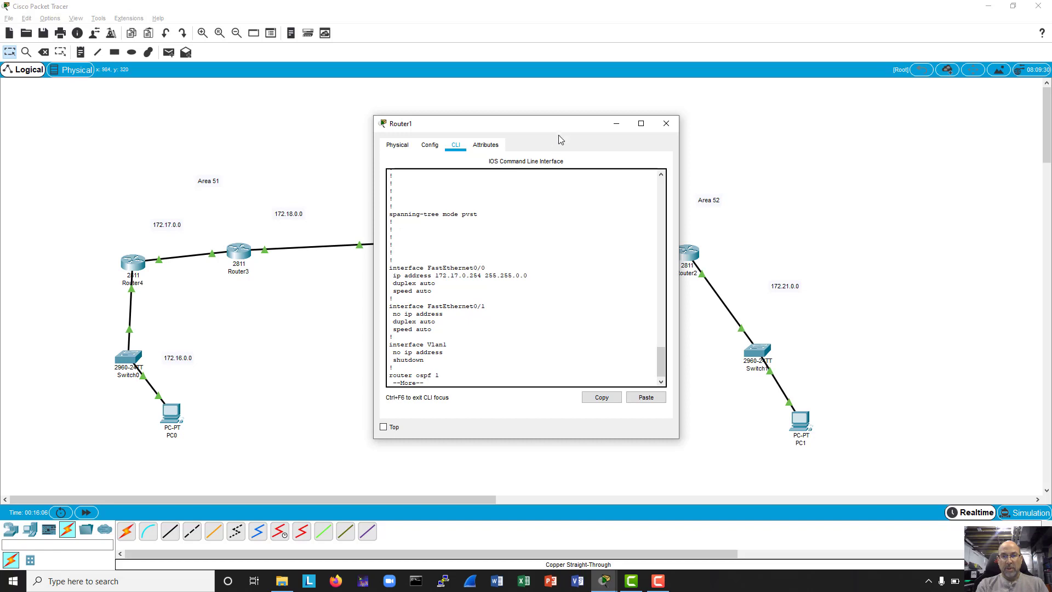
drag(561, 126, 366, 121)
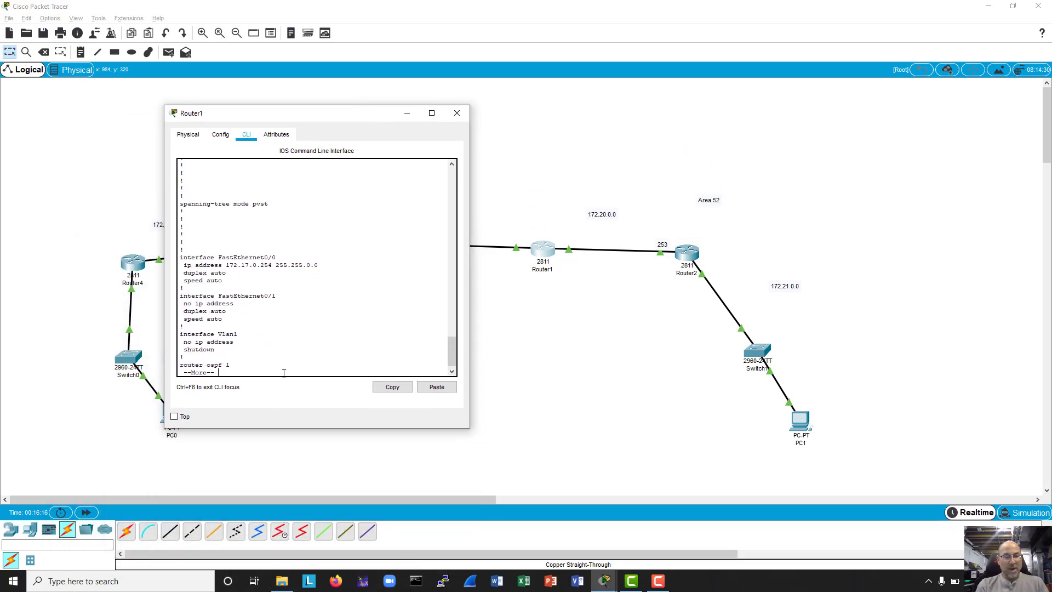
key(q)
key(Return)
key(Return)
key(Return)
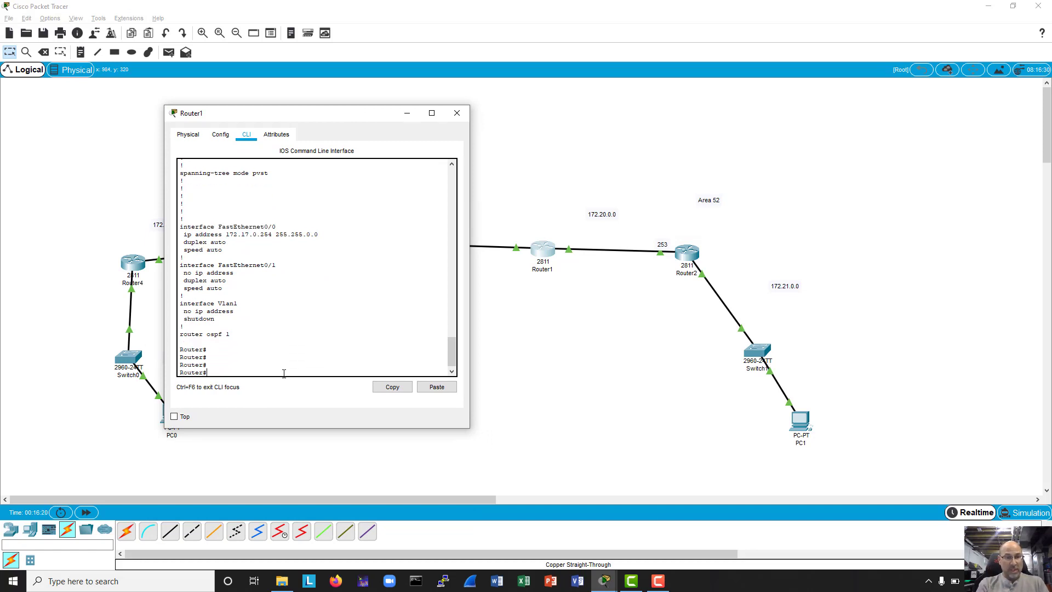
Enter global configuration on Router1 and remove the IP address from interface f0/0.
text(int)
key(BackSpace)
key(BackSpace)
text(conf t)
key(Return)
key(Return)
key(Return)
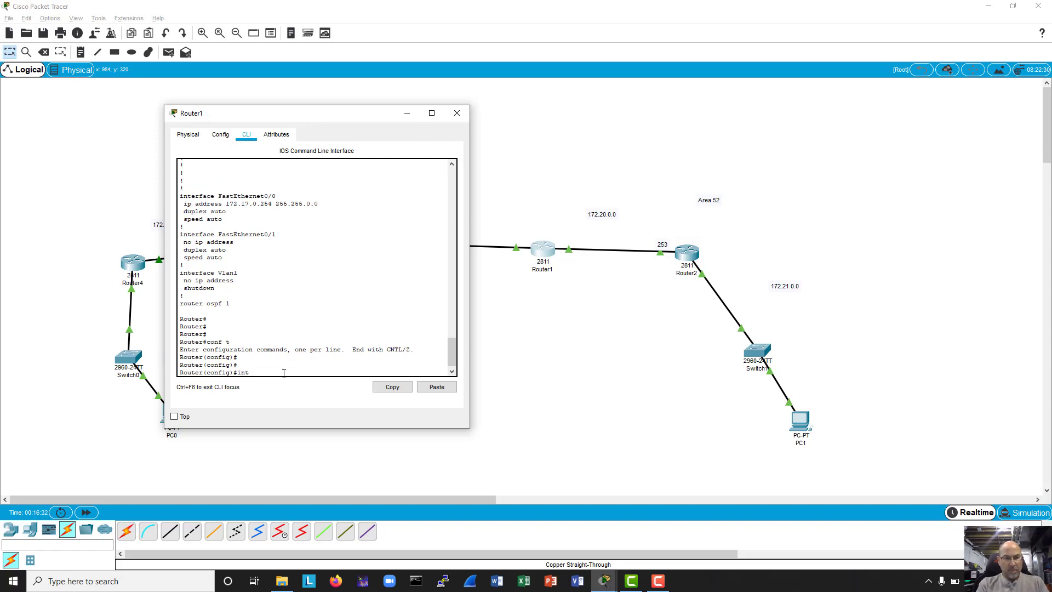
text(int f0/0)
key(Return)
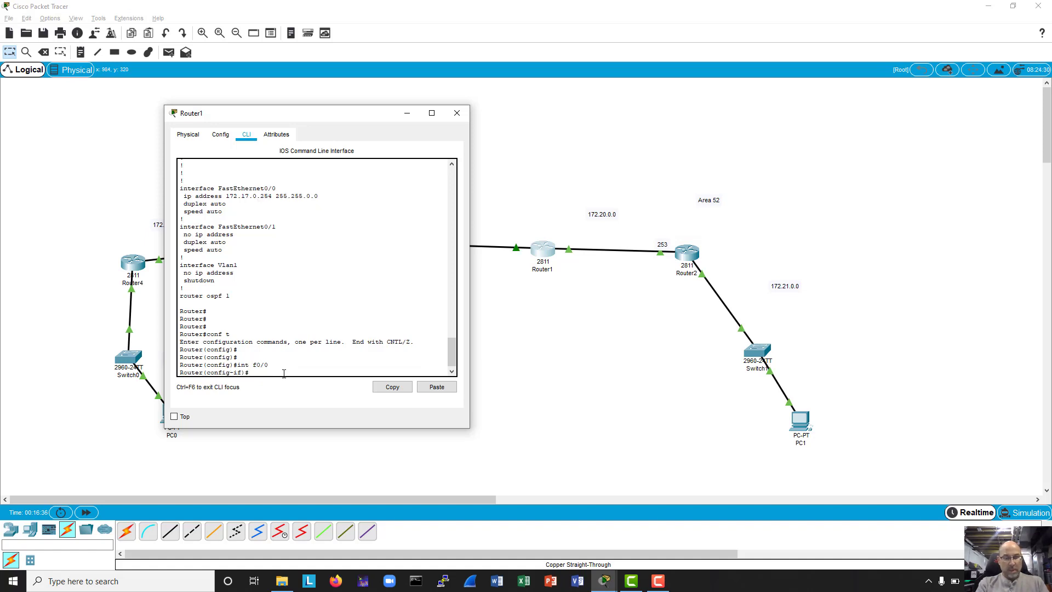
text(no ip addr)
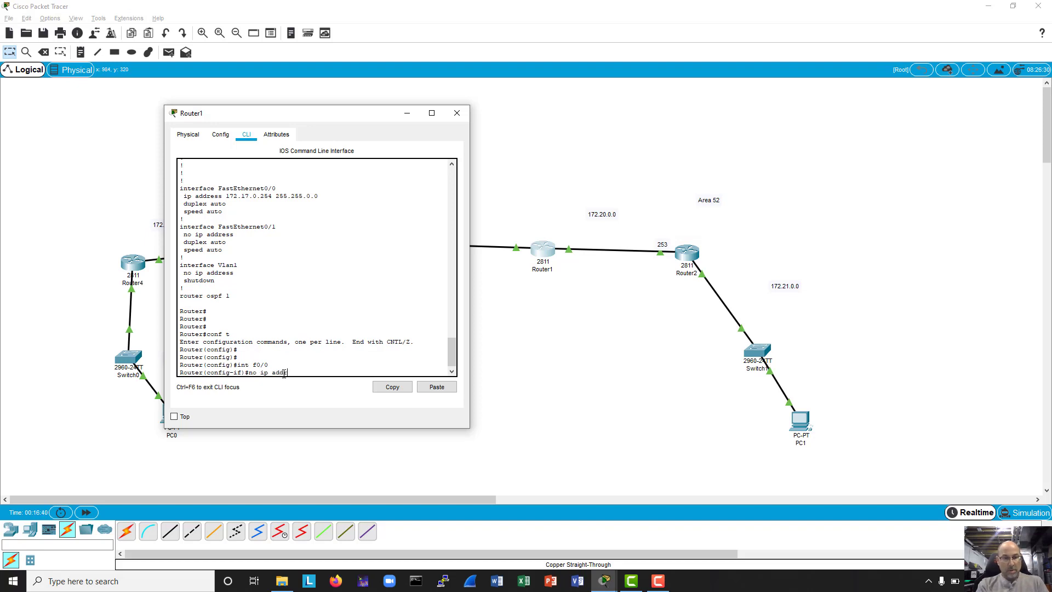
key(Return)
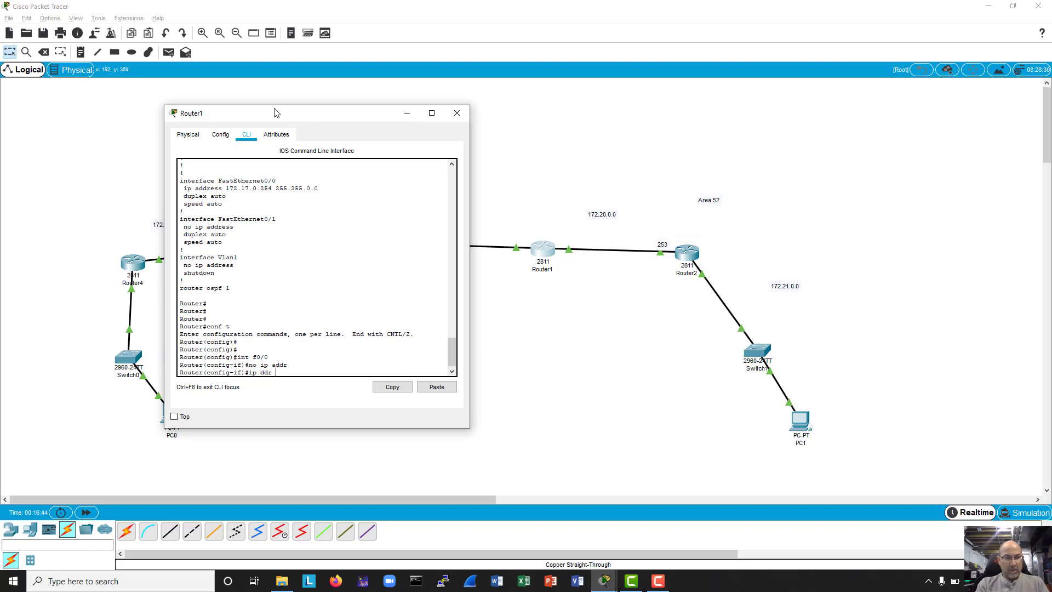
Assign 172.19.0.253 255.255.0.0 to Router1's f0/0 interface and enable it with no shut.
drag(332, 114, 236, 103)
click(217, 191)
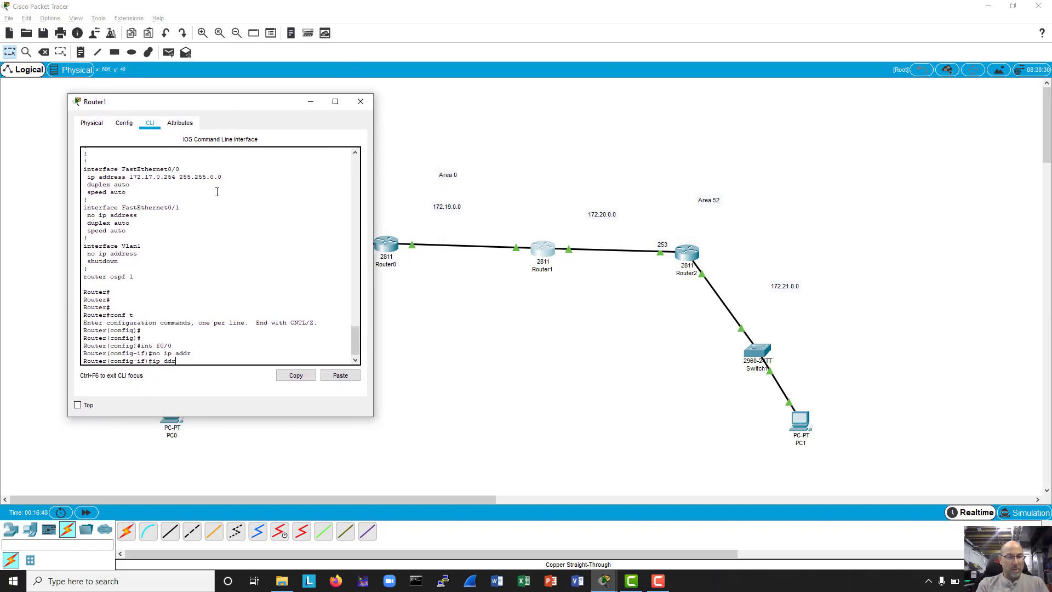
key(BackSpace)
text(a)
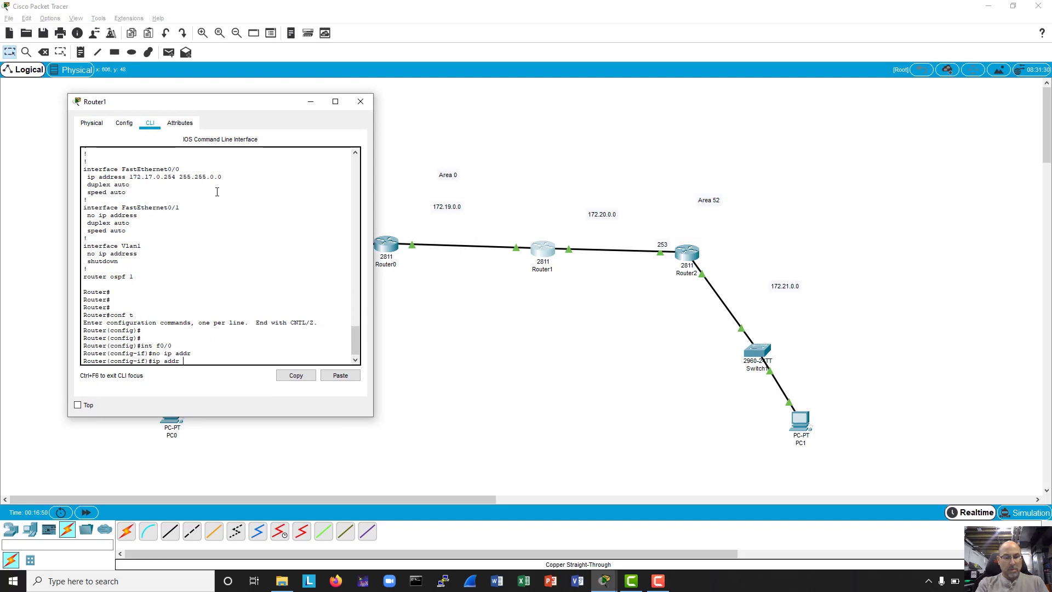
text(ddr 172.19.0.253 )
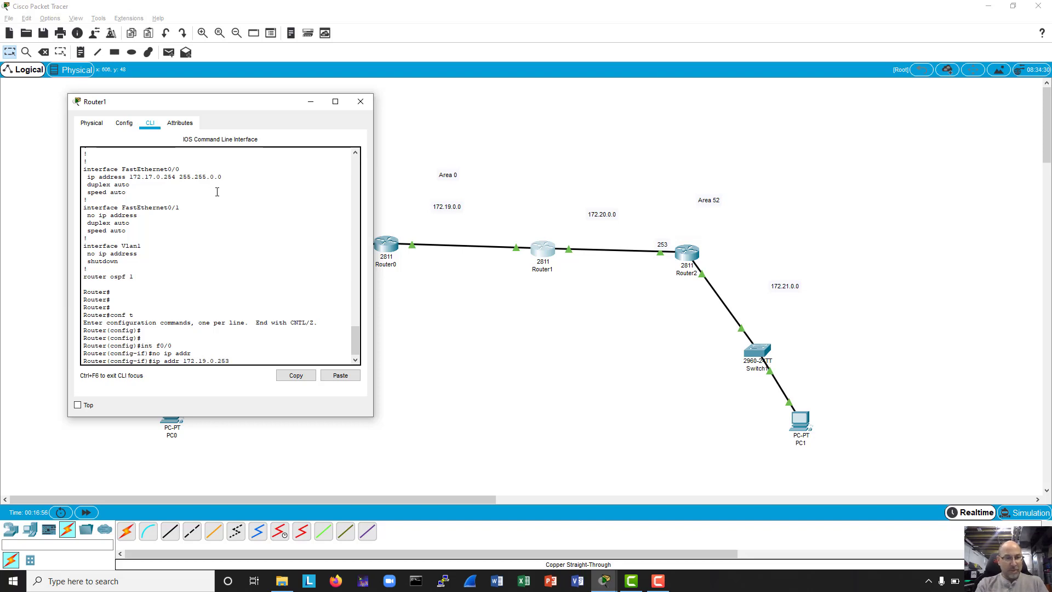
text(255.255.0.0)
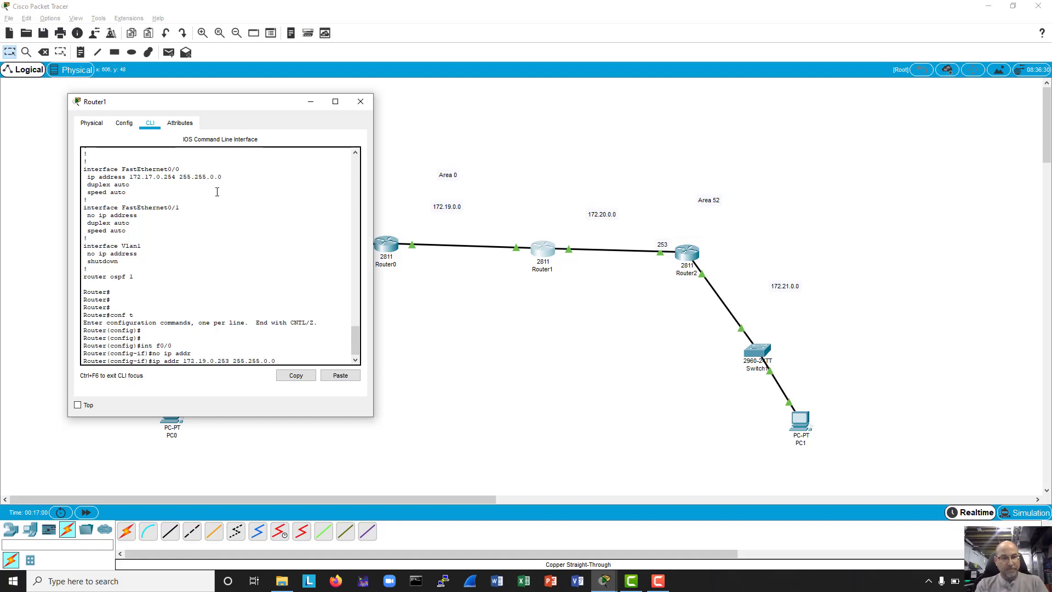
key(Return)
text(no s)
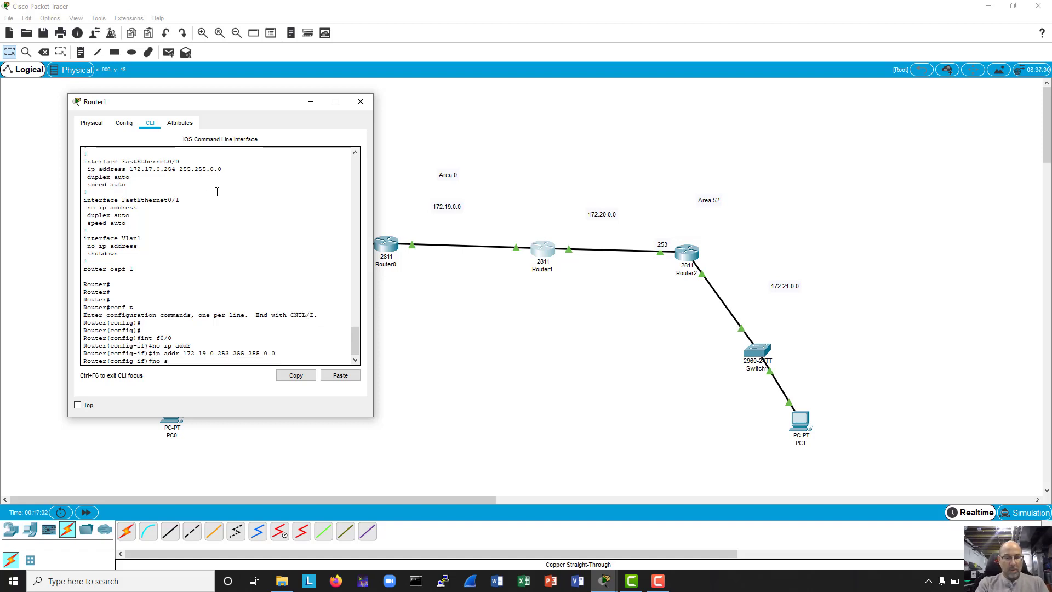
text(hut)
key(Return)
key(Return)
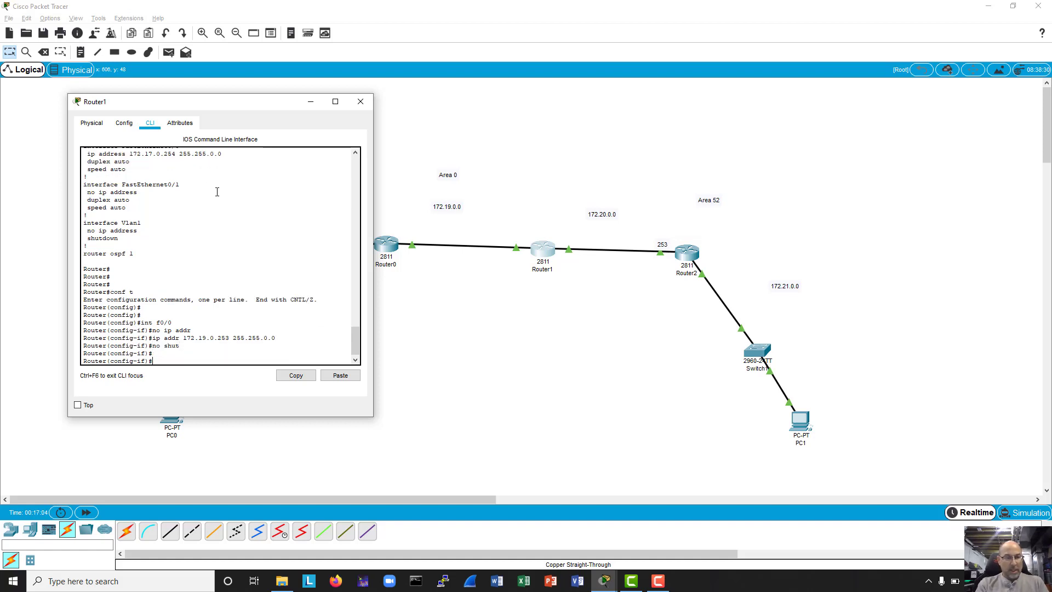
Switch to Router1's f0/1 interface and assign it 172.20.0.254 255.255.0.0.
key(Up)
key(Up)
key(Up)
key(Up)
key(Return)
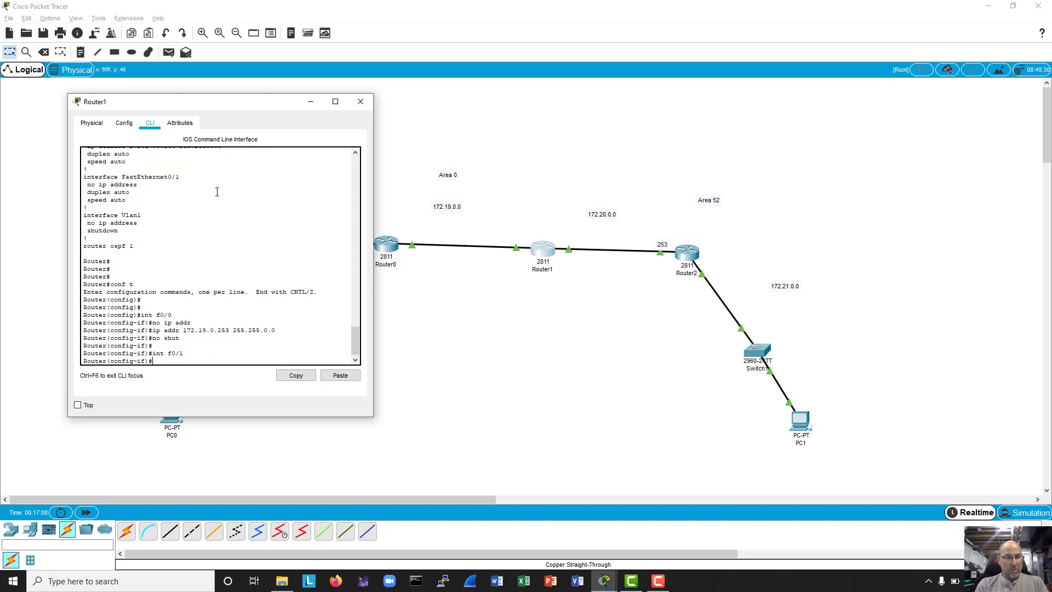
key(Up)
key(Up)
key(Up)
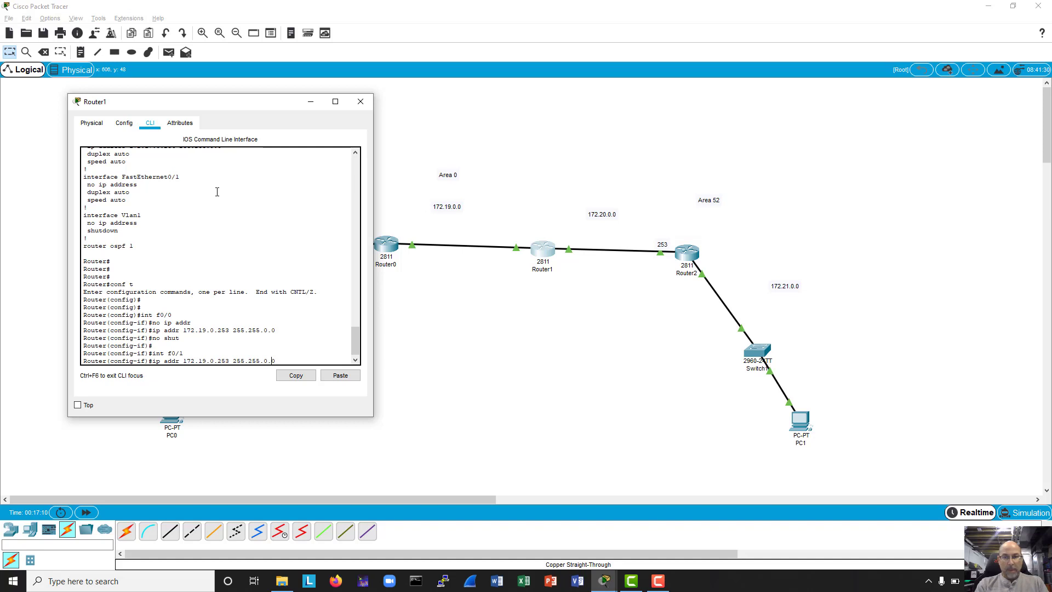
key(BackSpace)
key(BackSpace)
text(20)
key(Right)
key(Right)
key(Right)
key(Right)
key(Right)
key(Right)
key(BackSpace)
text(4)
key(Return)
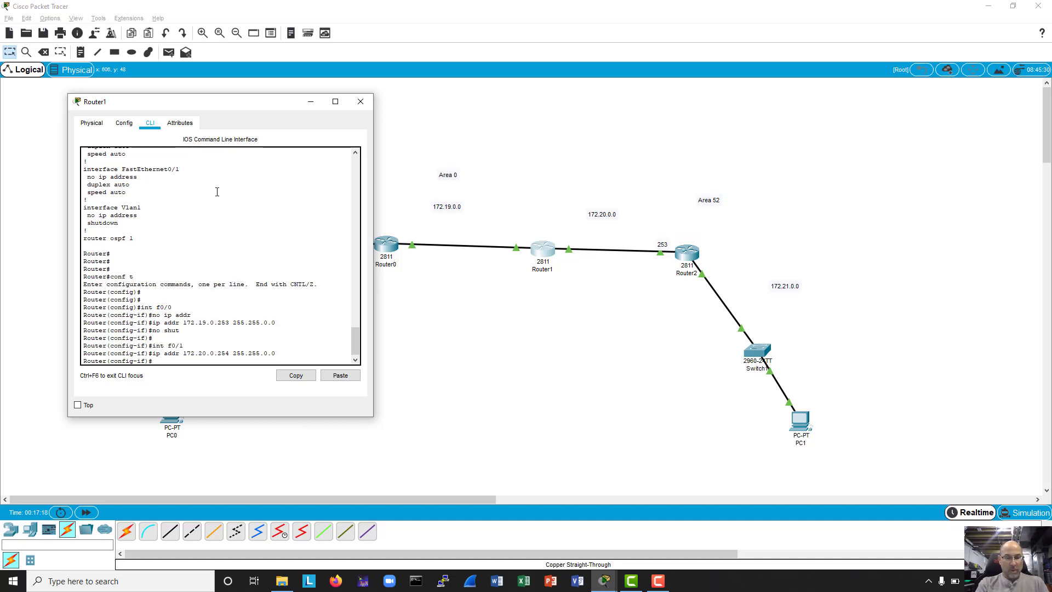
Enable Router1's f0/1 interface with no shut.
text(no shurt)
key(Return)
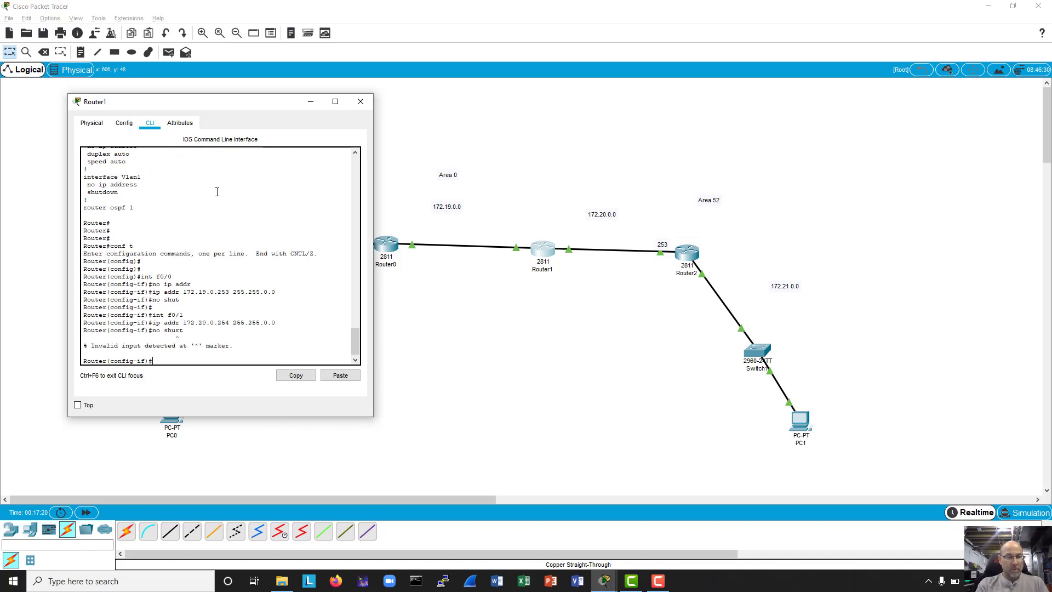
text(no shut)
key(Return)
key(Return)
key(Return)
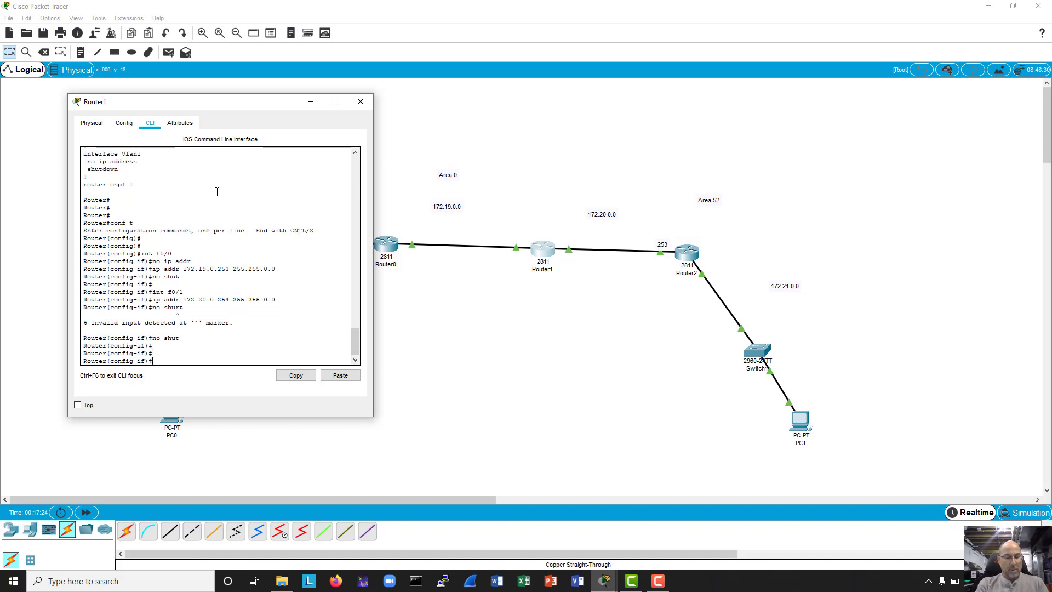
Leave configuration mode on Router1, review its running configuration with sh run, and close the router window.
key(ctrl+z)
key(Return)
text(sh run)
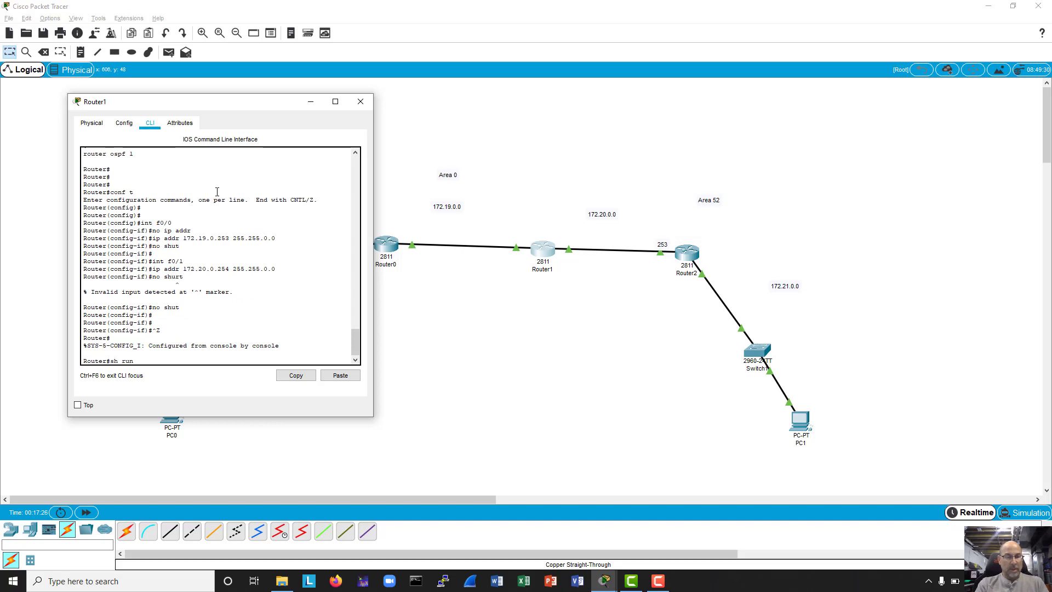
key(Return)
key(space)
key(space)
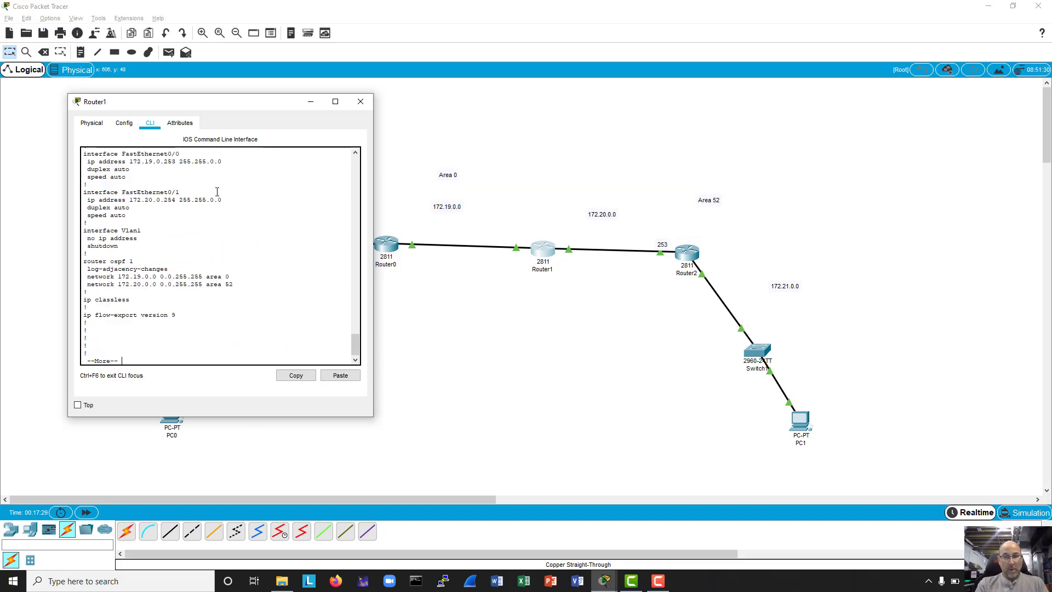
click(360, 103)
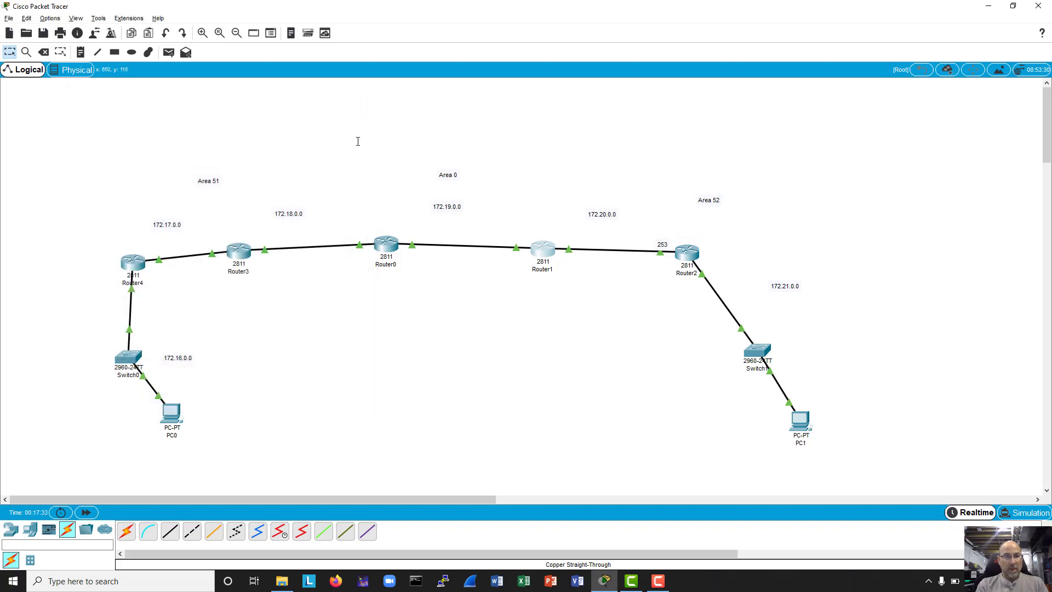
Add topology notes beside Router1: 253 on the link to Router0 and 254 on the link to Router2.
click(81, 52)
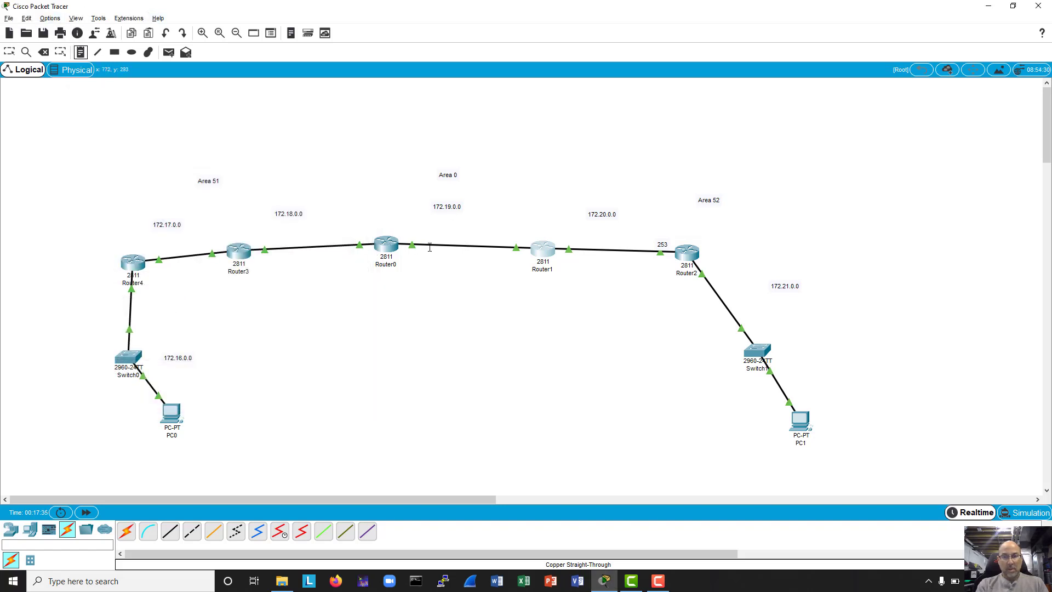
click(500, 240)
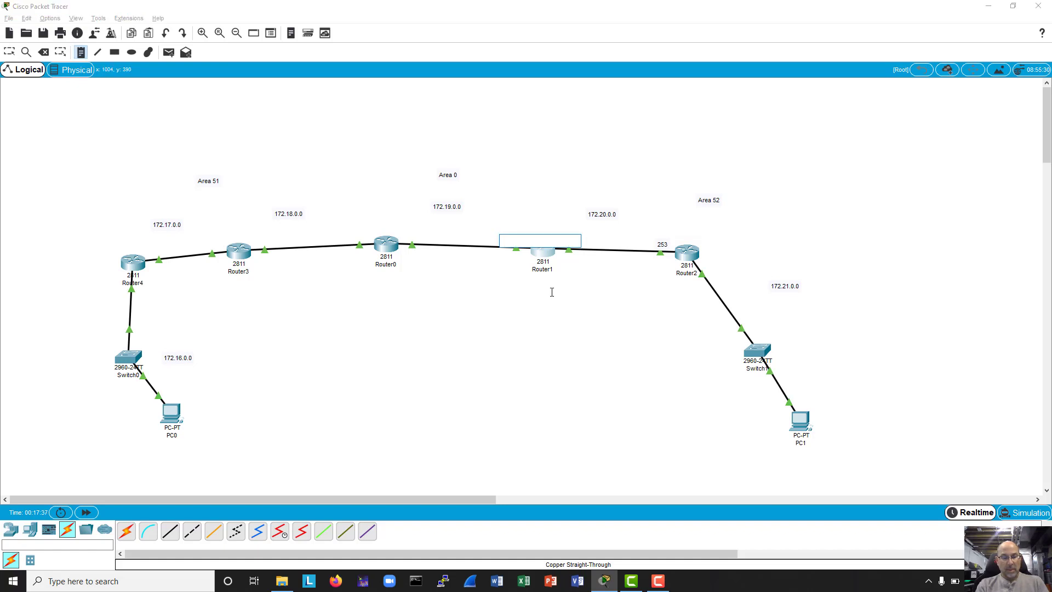
text(253)
click(553, 337)
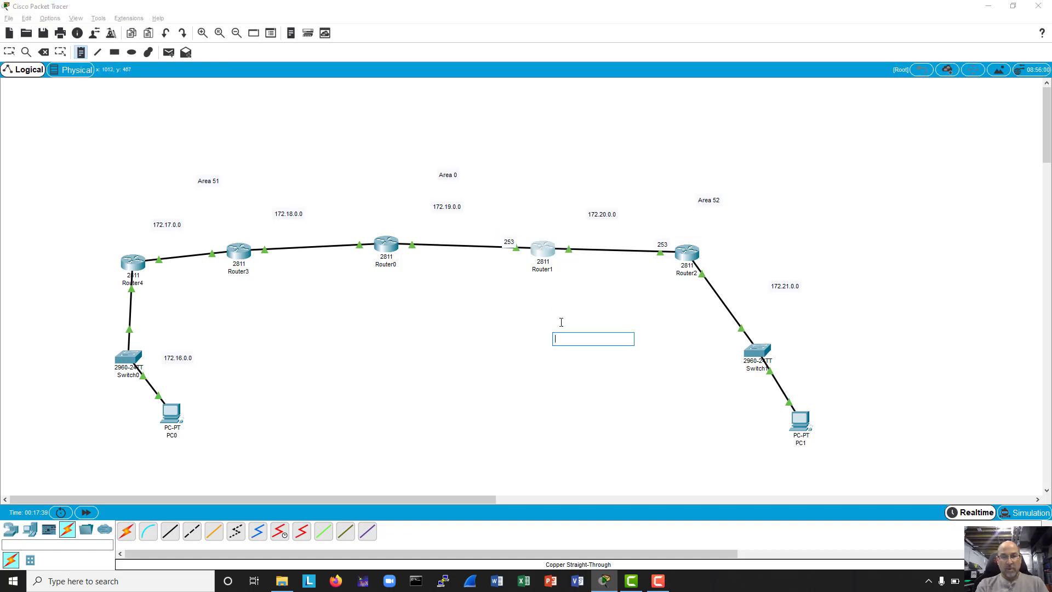
click(564, 232)
text(2)
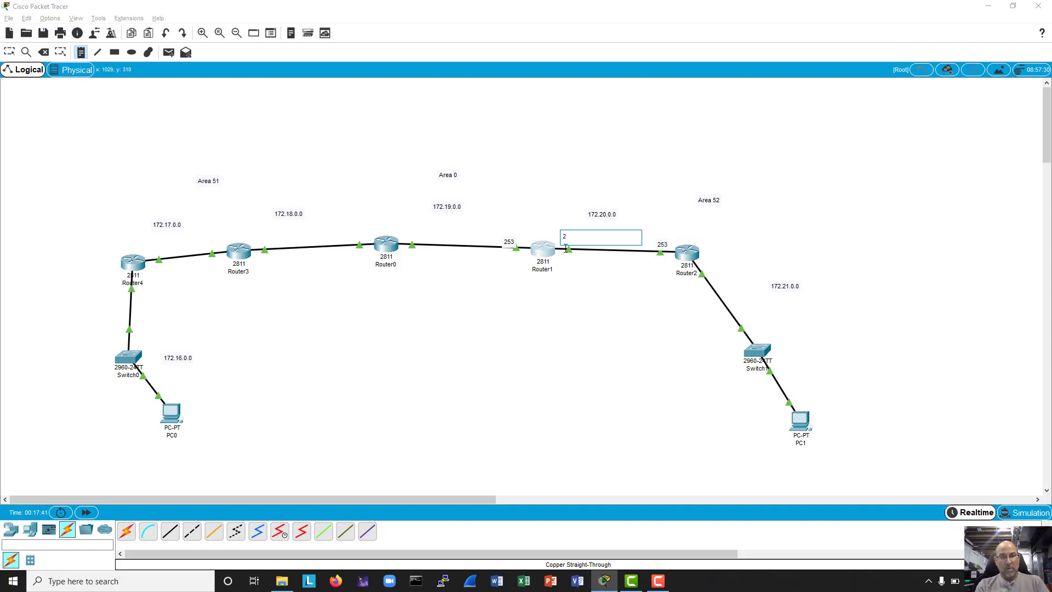
text(54)
click(380, 249)
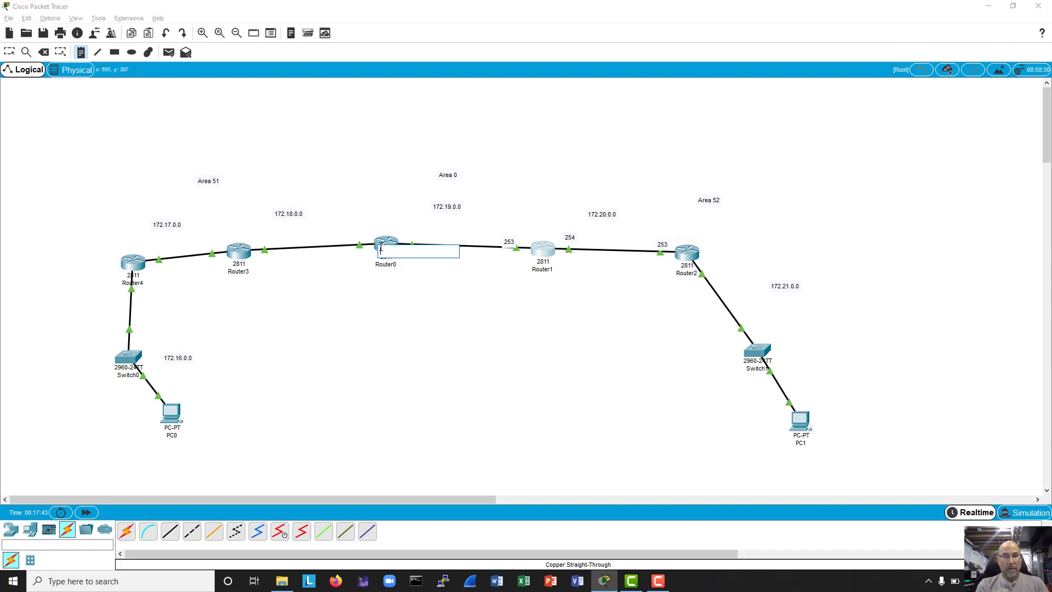
key(Escape)
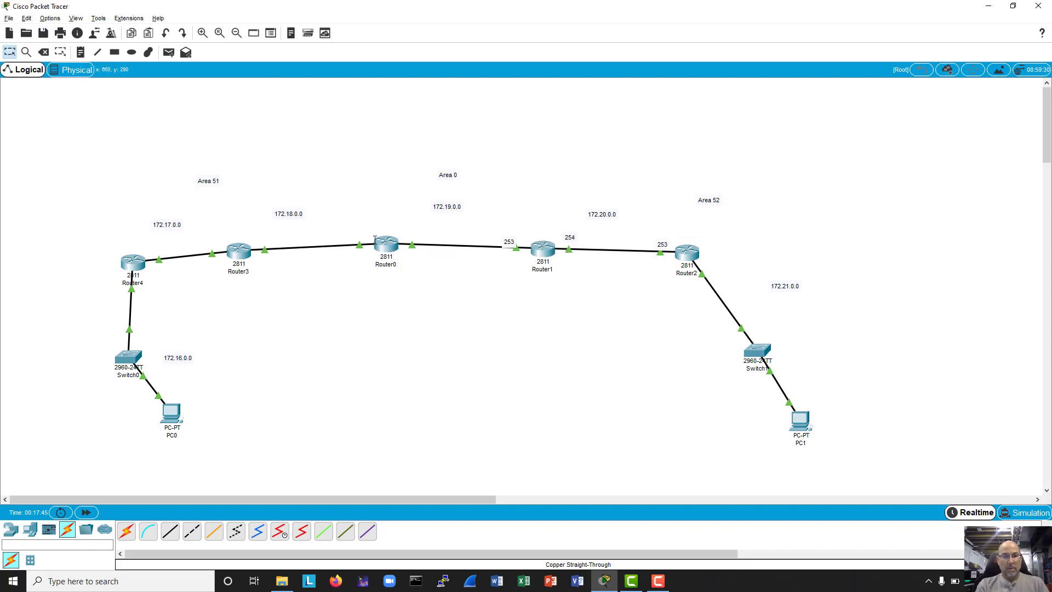
Open Router0's widened command line, leave configuration mode, and review its interface and OSPF settings with sh run.
click(386, 245)
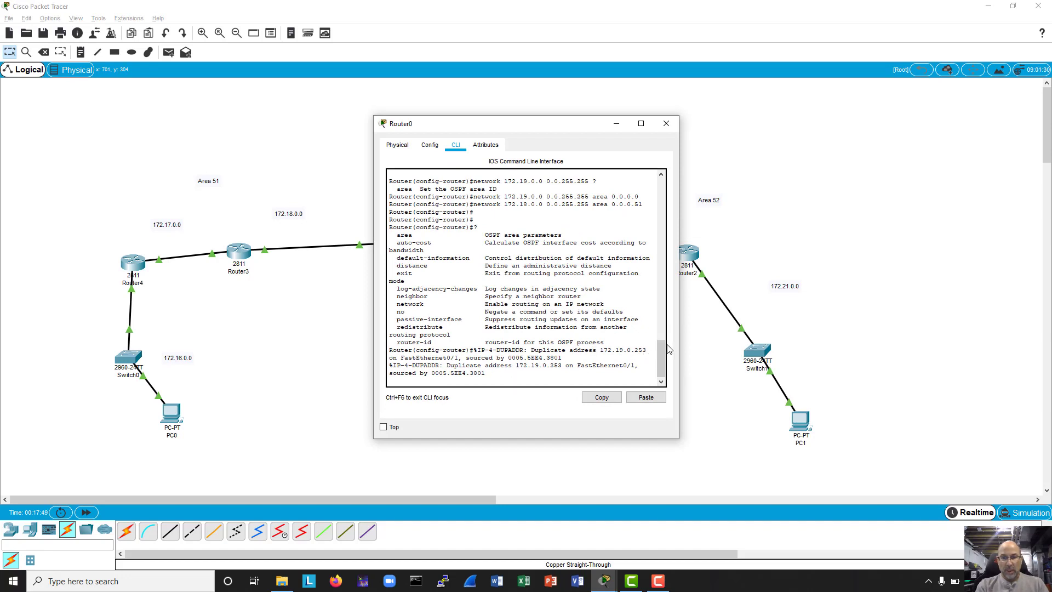
drag(679, 337, 863, 337)
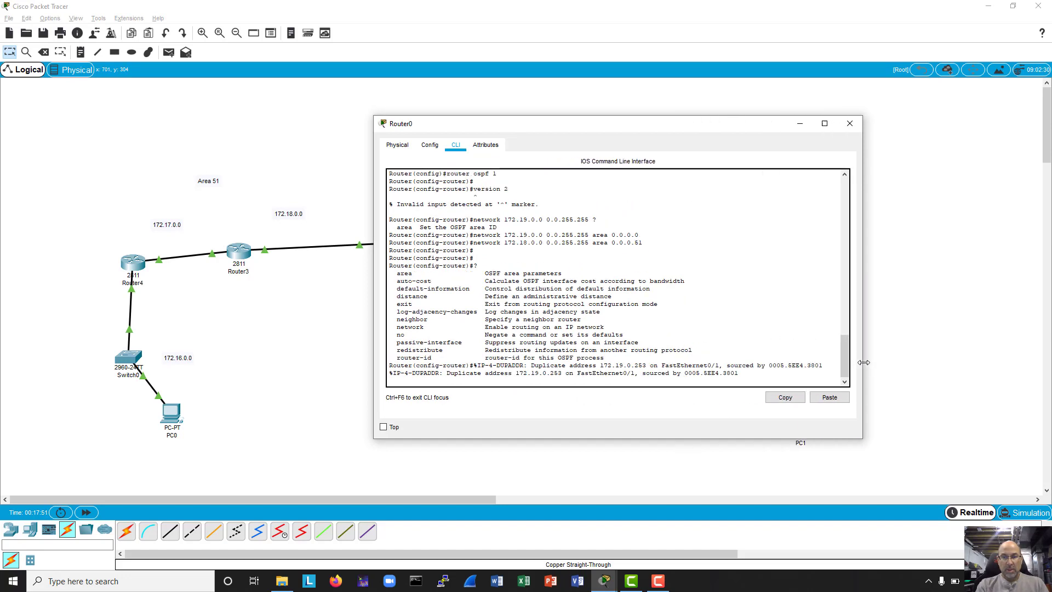
key(Return)
key(Return)
key(Return)
key(Return)
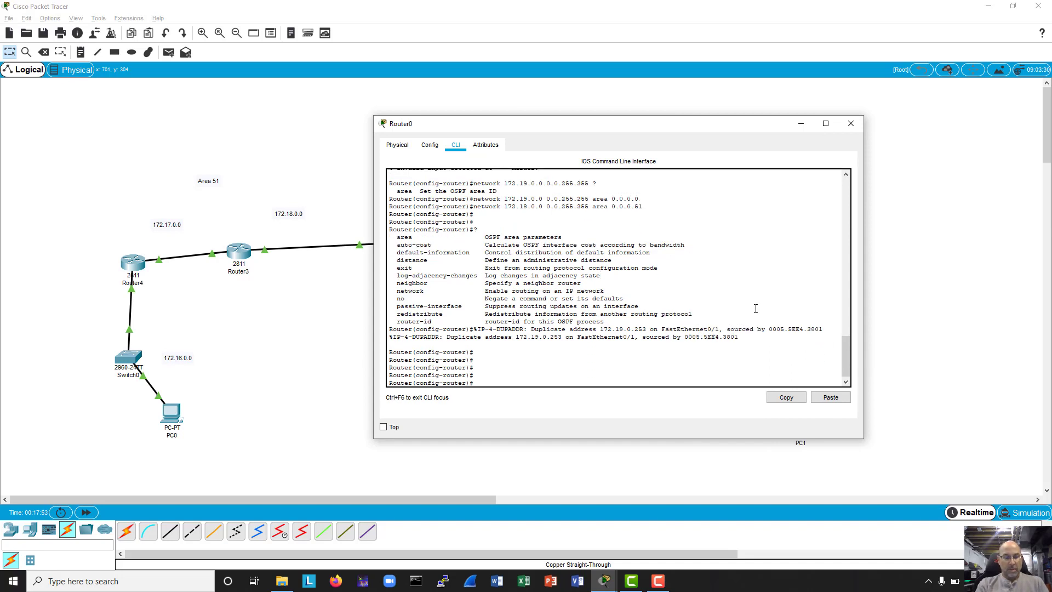
key(ctrl+z)
text(sh run)
key(Return)
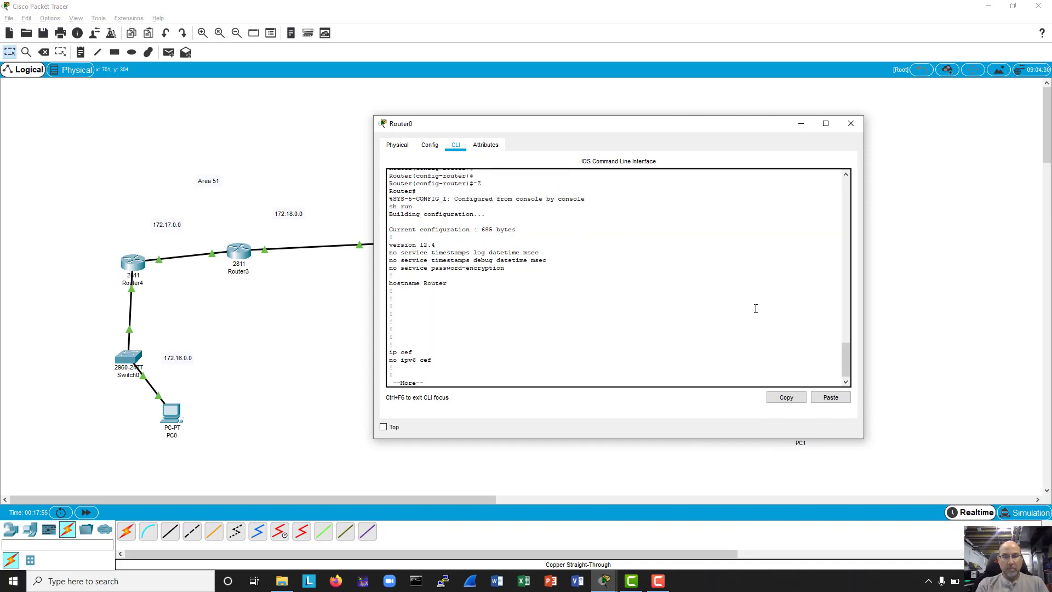
key(space)
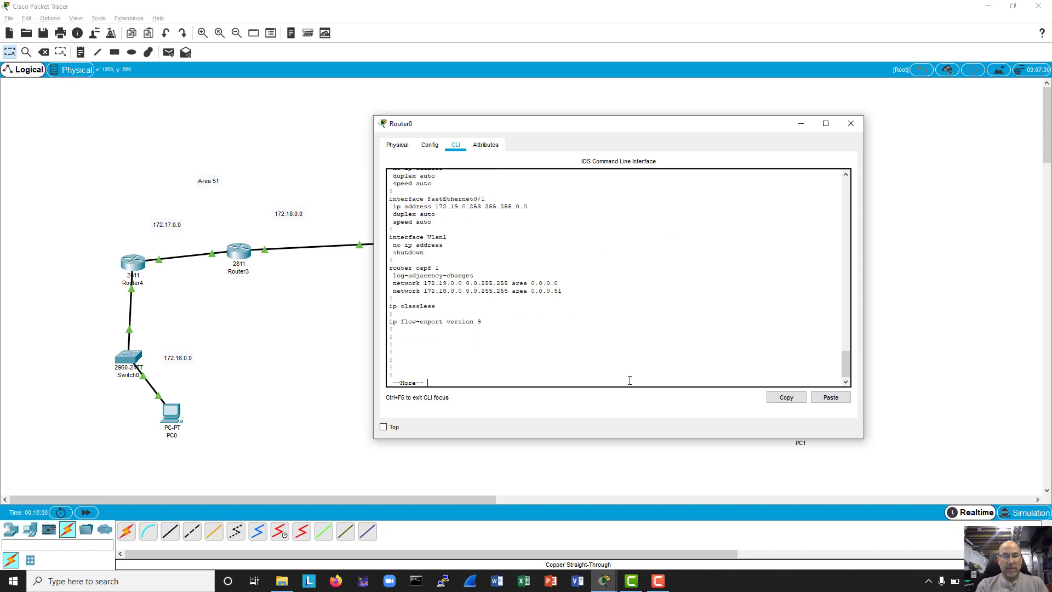
key(q)
key(Return)
Assign 172.19.0.254 255.255.0.0 to Router0's f0/1 interface and close the router window.
text(conf )
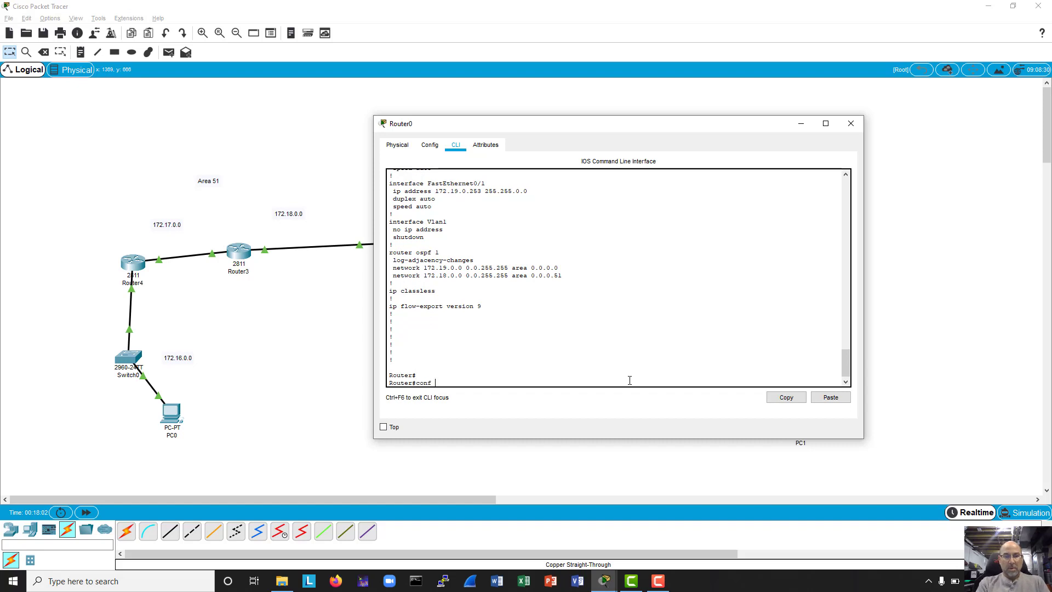
text(t)
key(Return)
text(int f0)
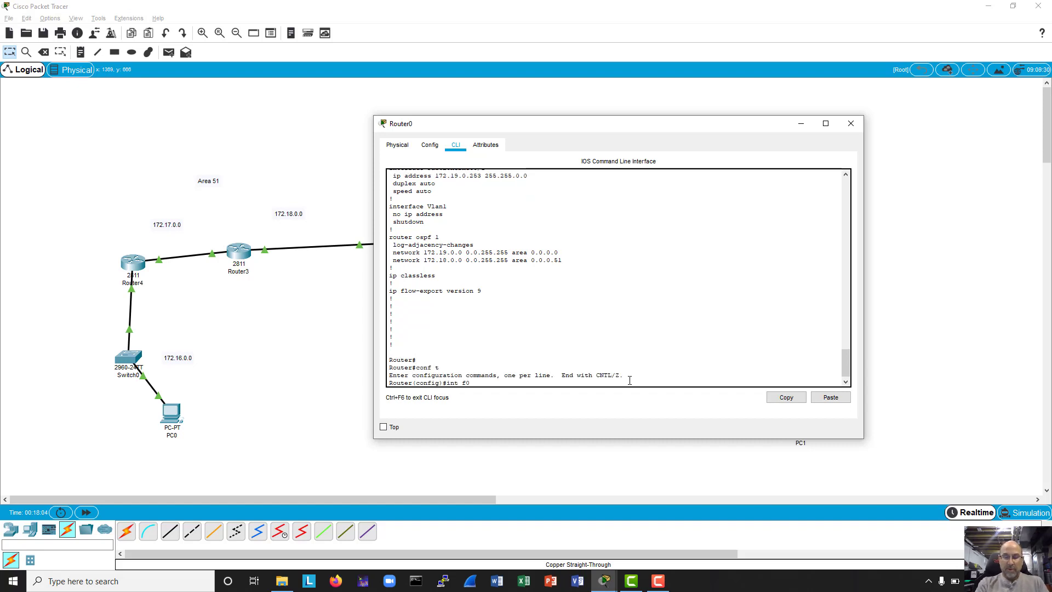
text(/1)
key(Return)
text(ip )
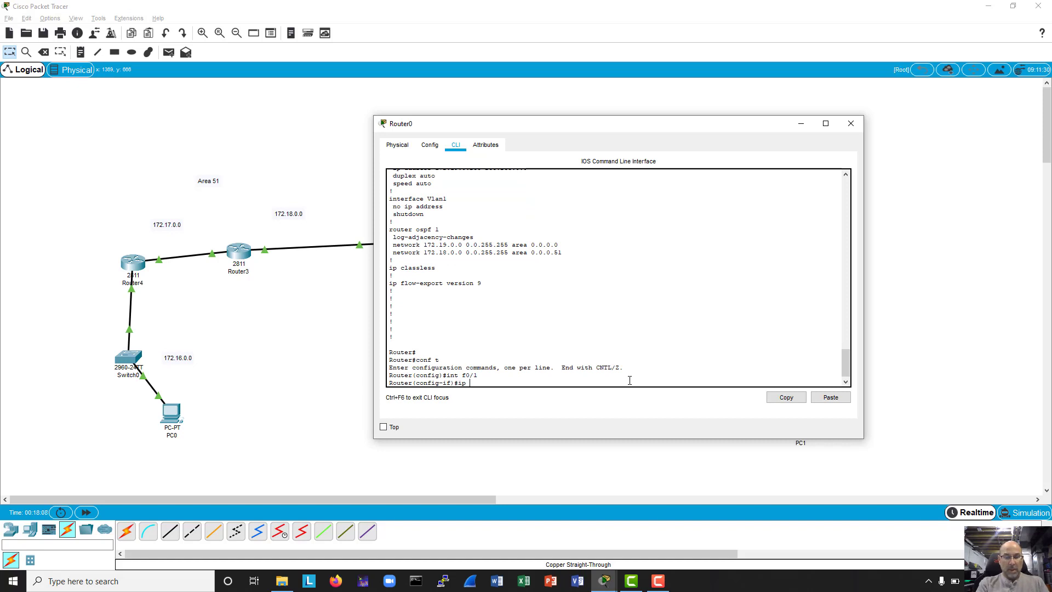
text(addr 172.19.)
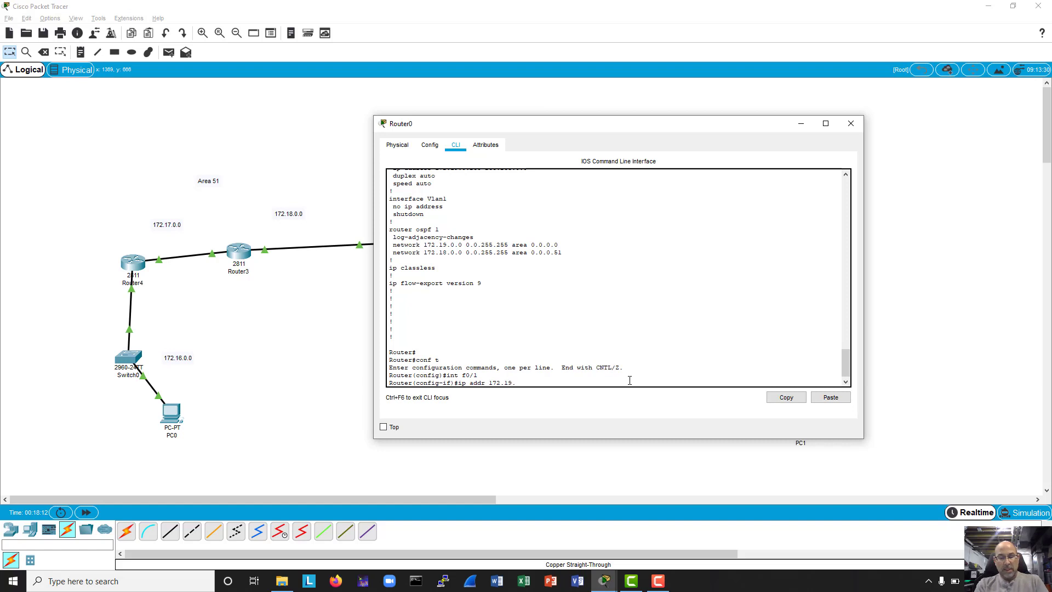
text(0.254)
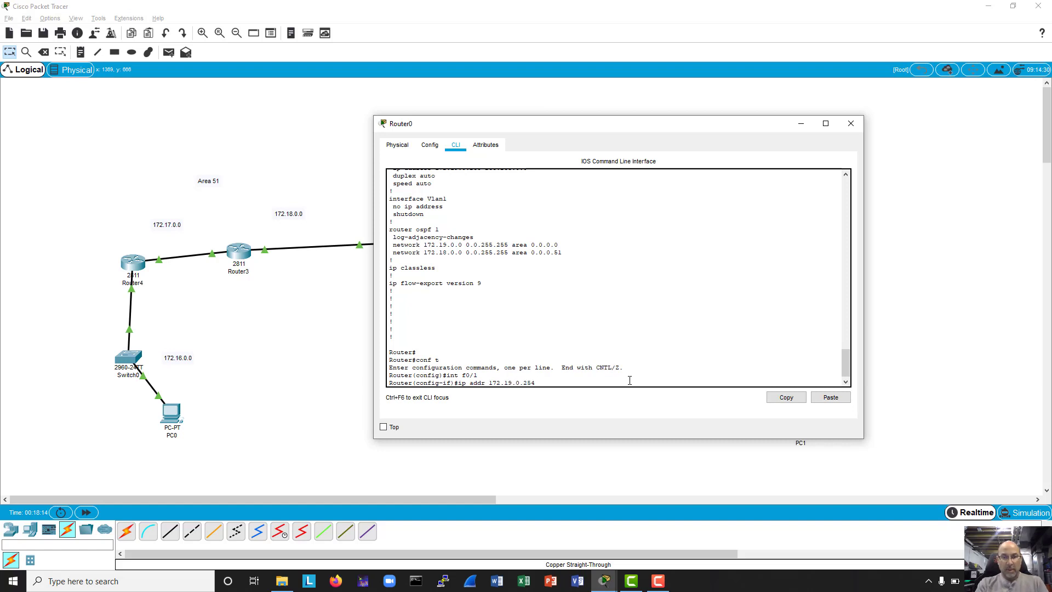
mouse_move(846, 370)
mouse_down()
mouse_move(846, 356)
mouse_move(846, 384)
mouse_up()
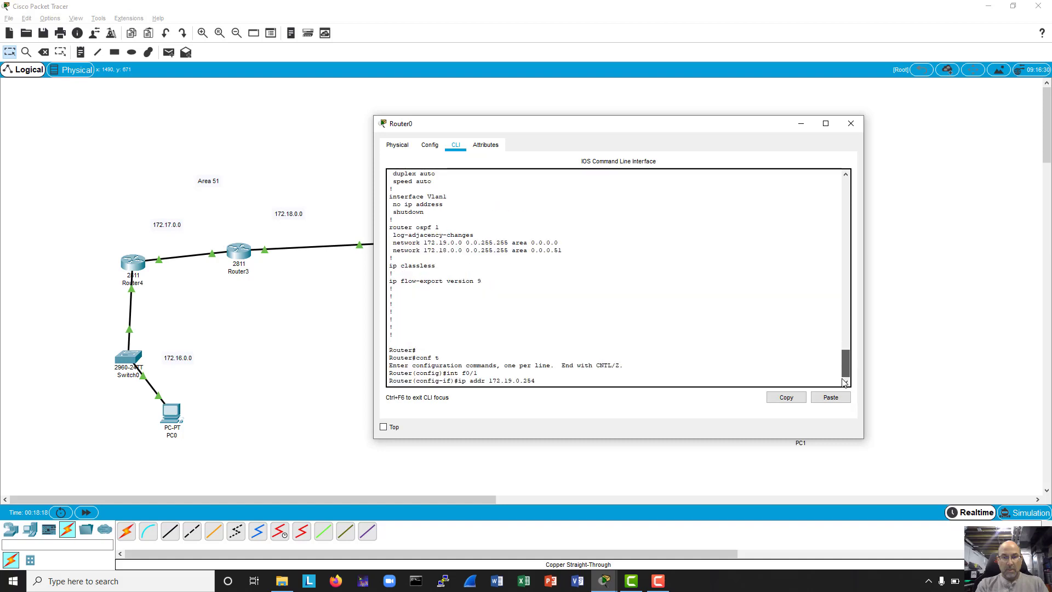
text(255.255.)
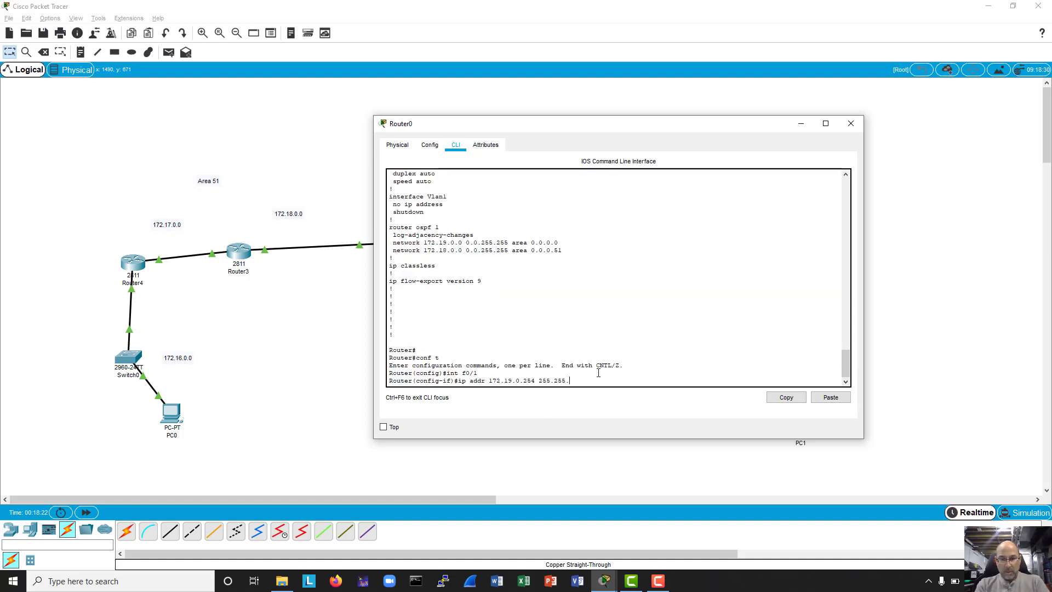
text(0.0)
key(Return)
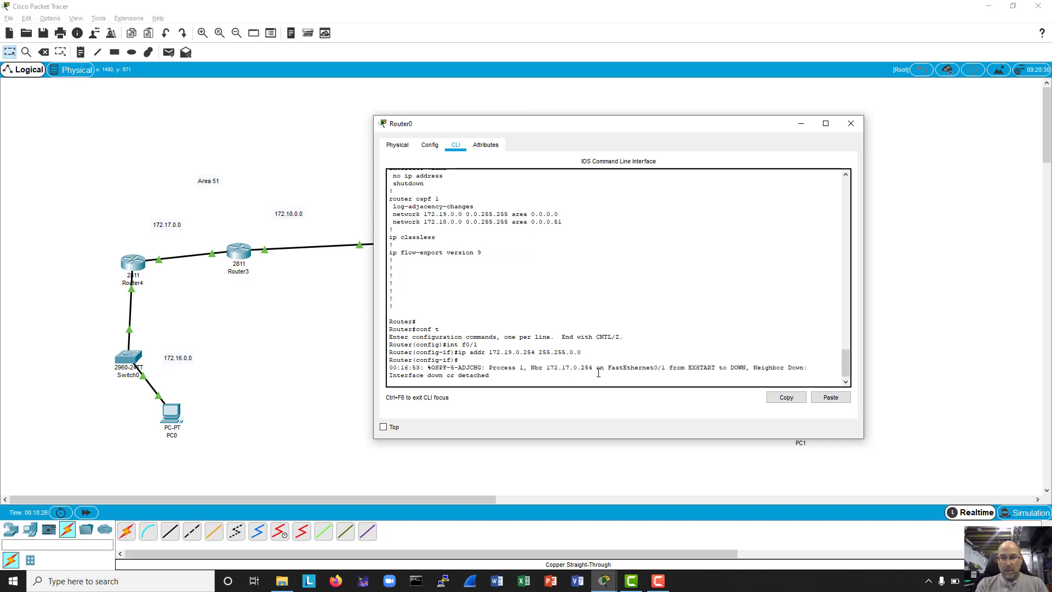
key(Return)
key(Return)
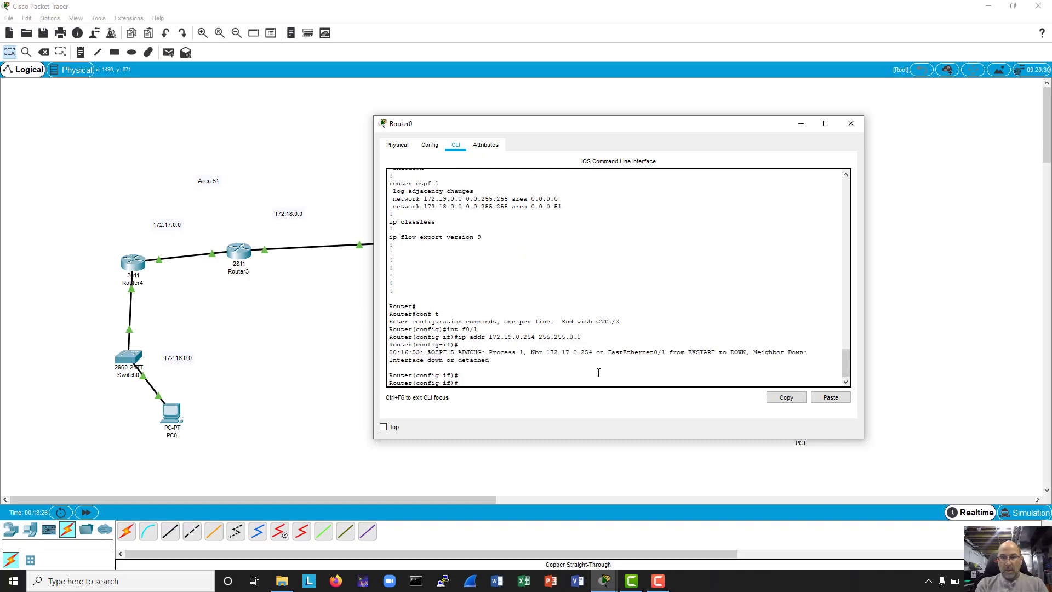
click(850, 125)
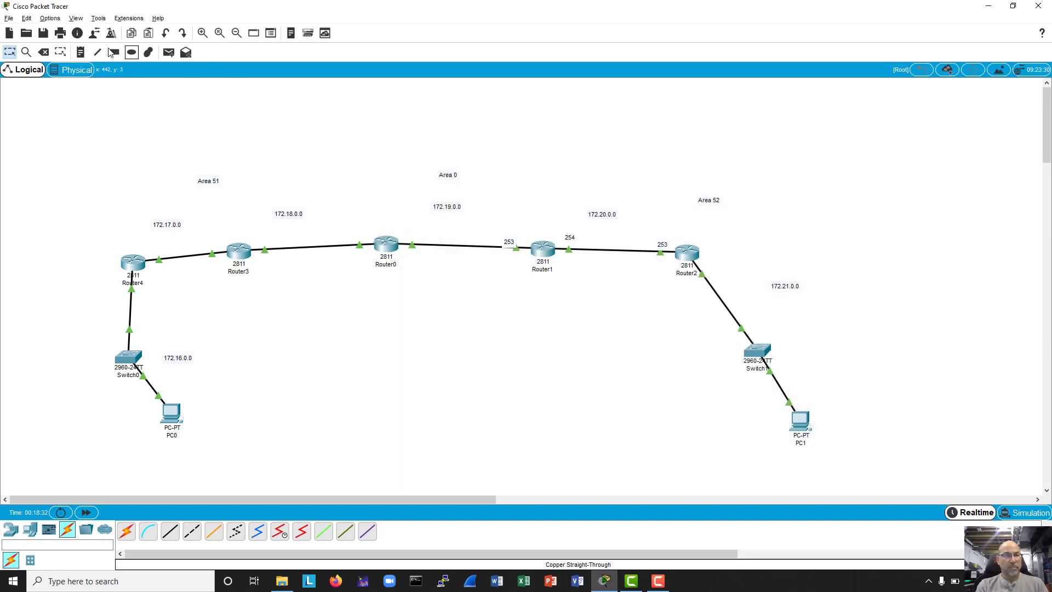
Add the topology note 254 beside Router0 on its link to Router1.
click(80, 52)
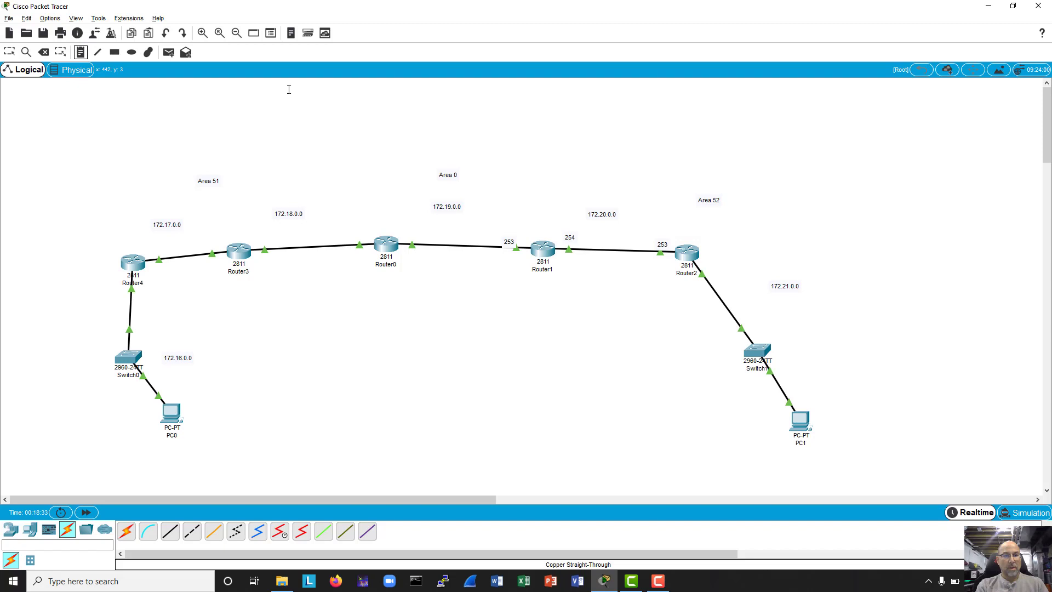
click(403, 231)
text(254)
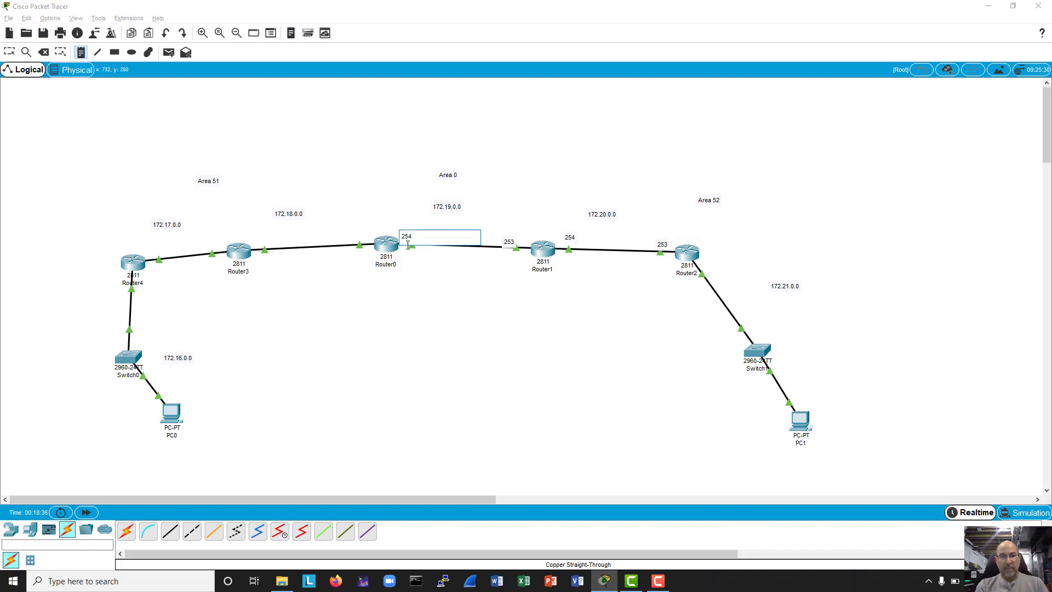
click(528, 362)
click(687, 258)
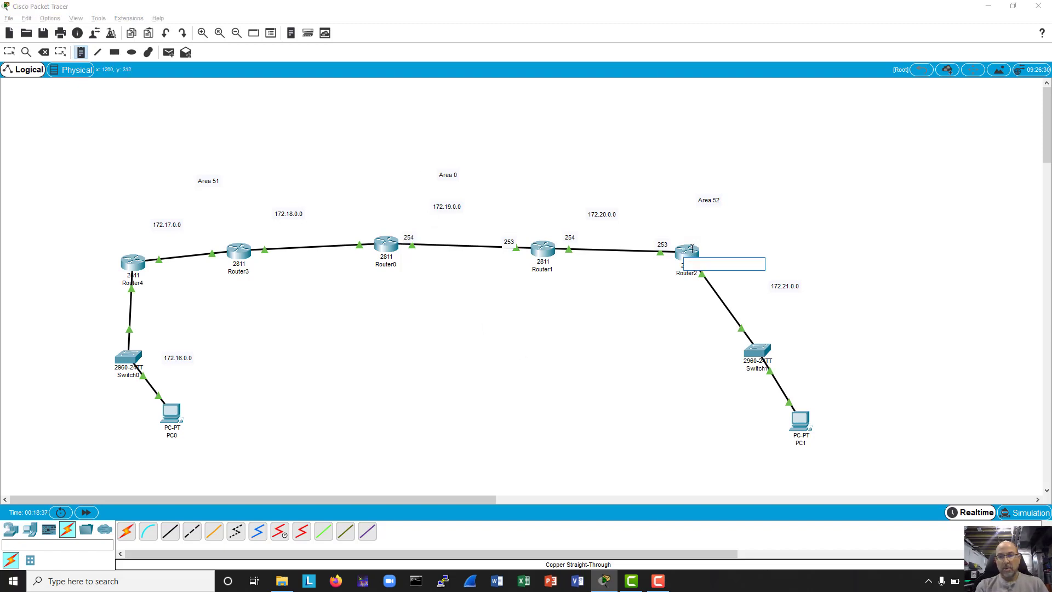
click(692, 248)
key(Escape)
Display Router2's routing table with sh ip route and examine its OSPF inter-area and directly connected entries in the widened window.
click(691, 248)
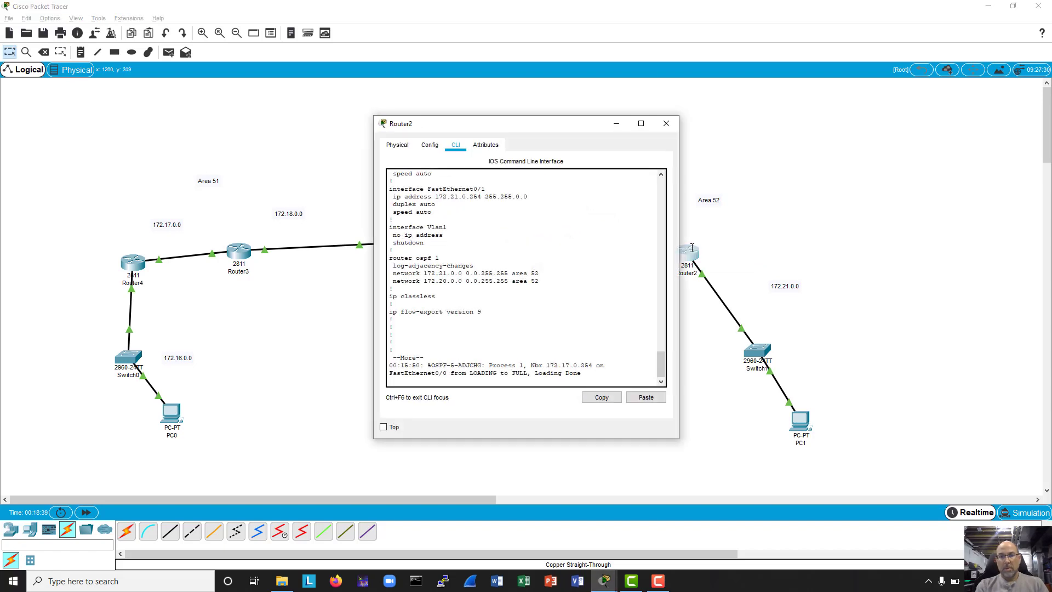
scroll(551, 289, down, 3)
key(q)
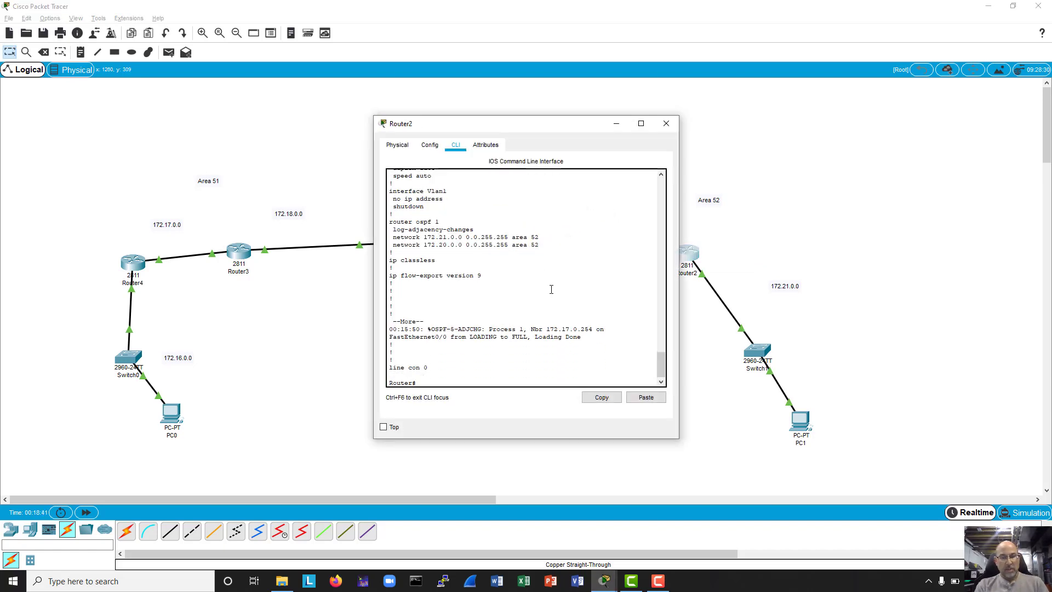
key(Return)
key(Return)
text(sh ip)
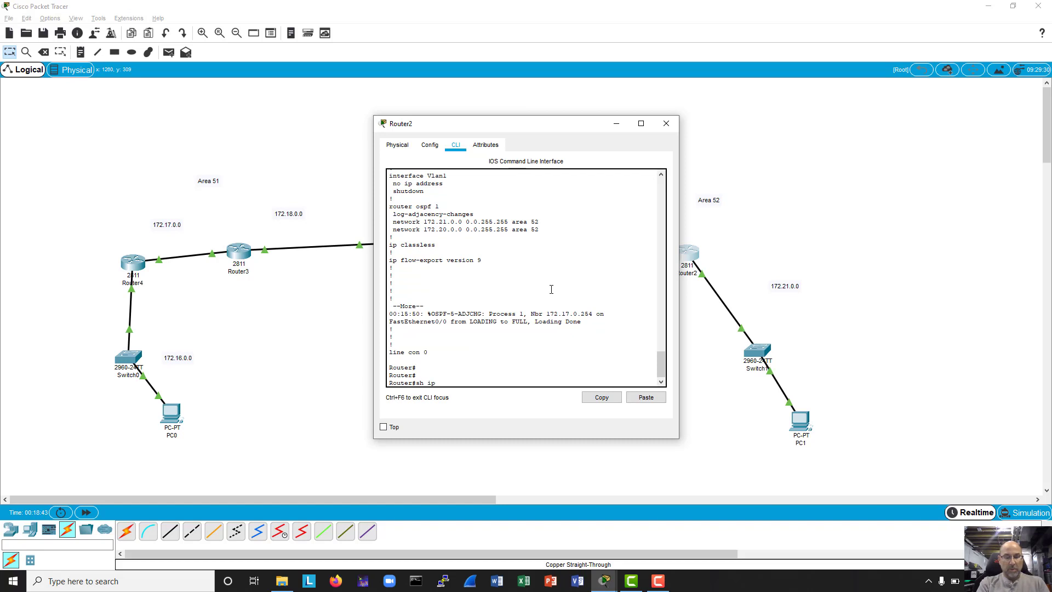
text( route)
key(Return)
key(Return)
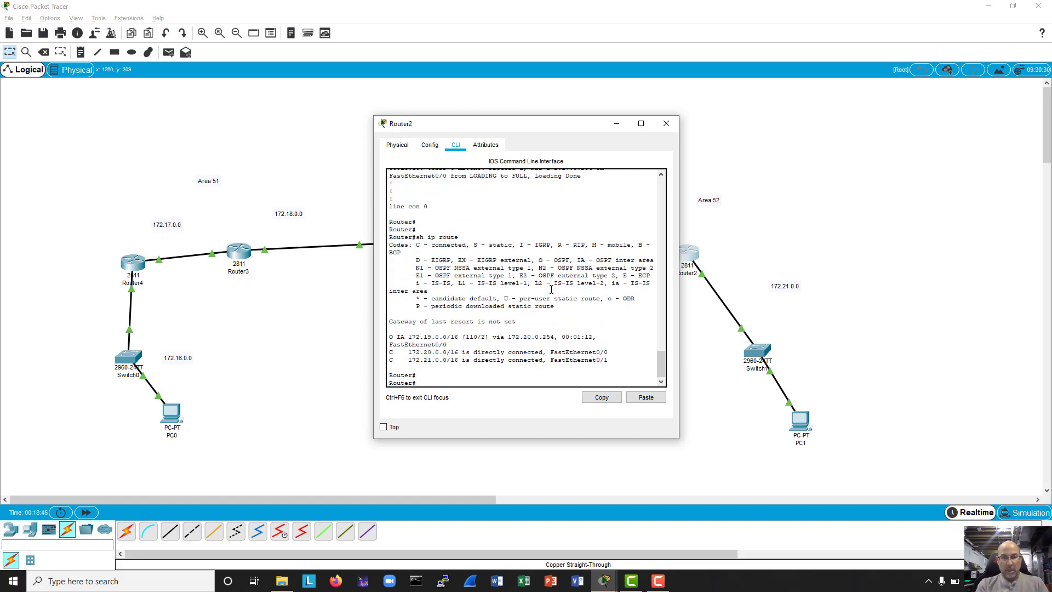
drag(371, 350, 258, 345)
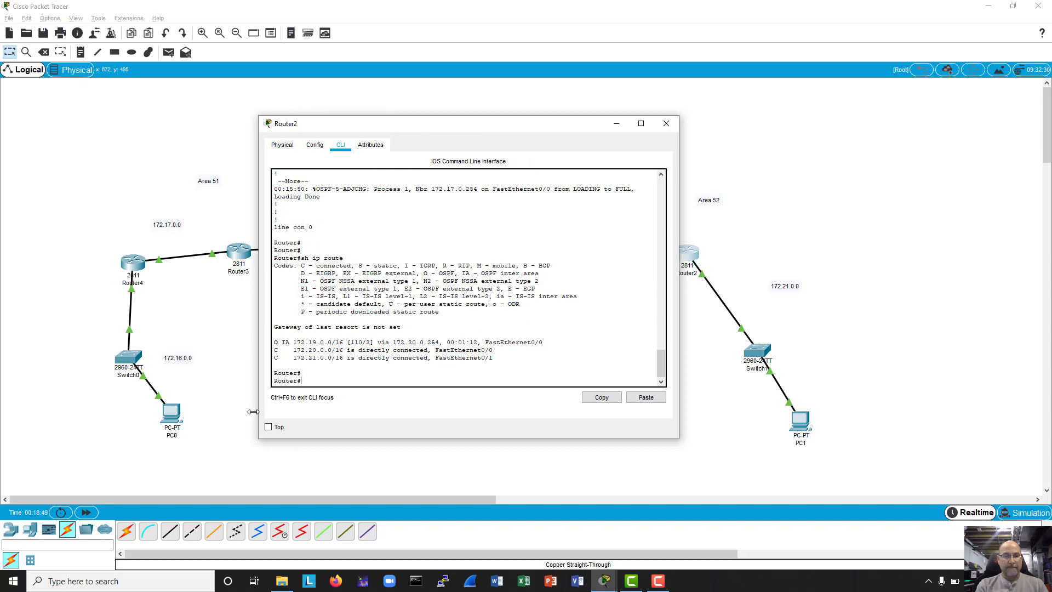
double_click(276, 342)
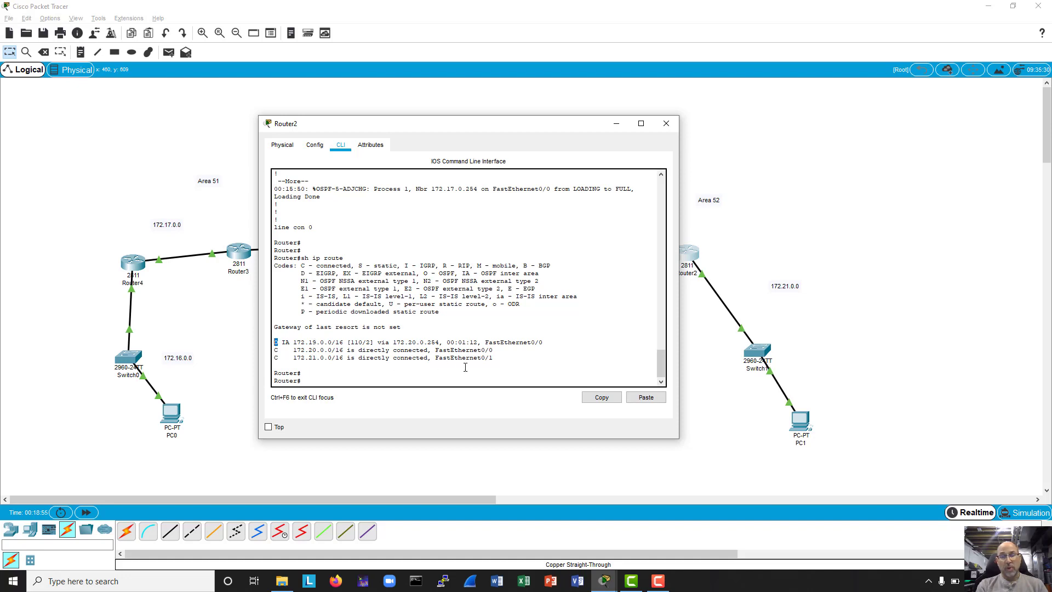
drag(501, 359, 266, 349)
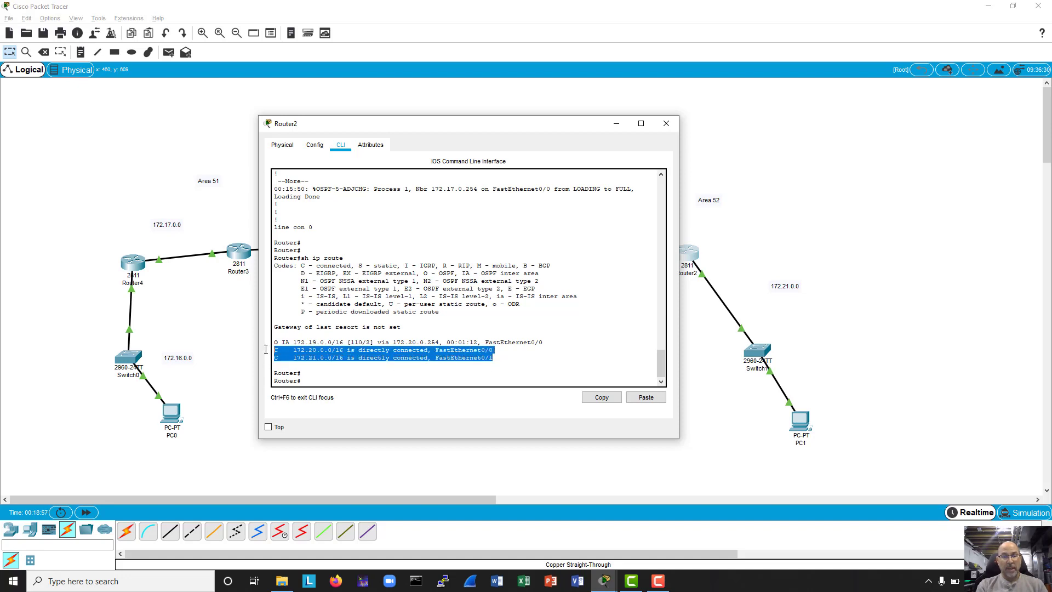
click(521, 360)
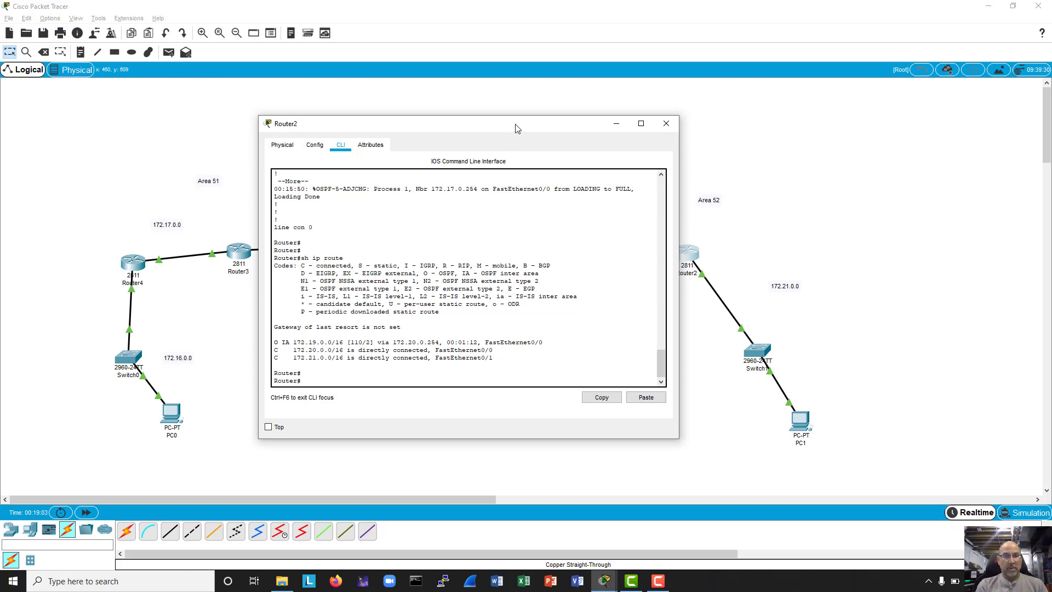
Move Router2's window off the topology, recheck its routing table with sh ip route, and close the window.
drag(515, 129, 809, 117)
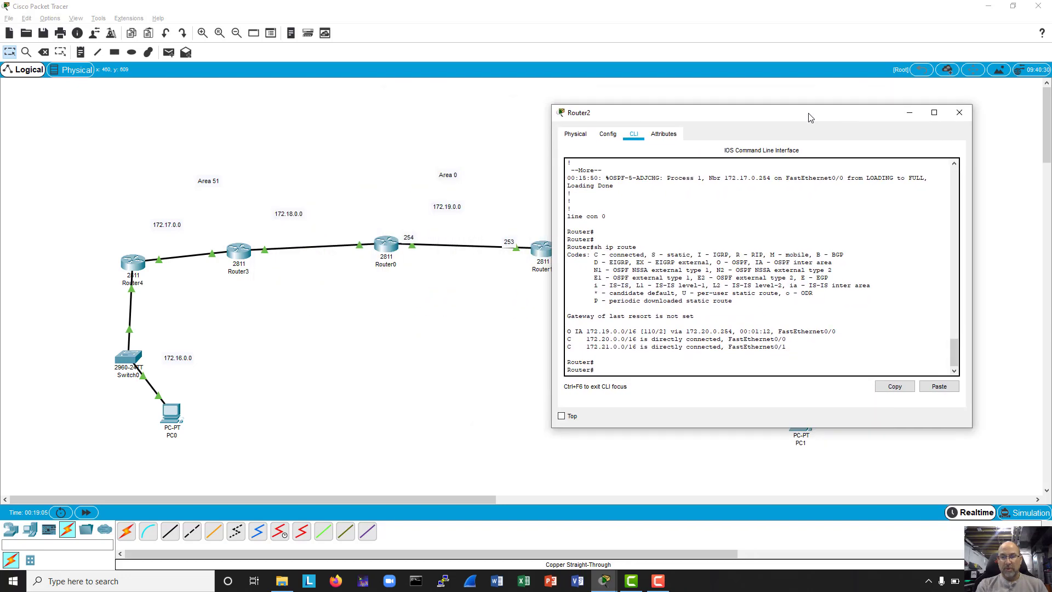
key(Up)
key(Return)
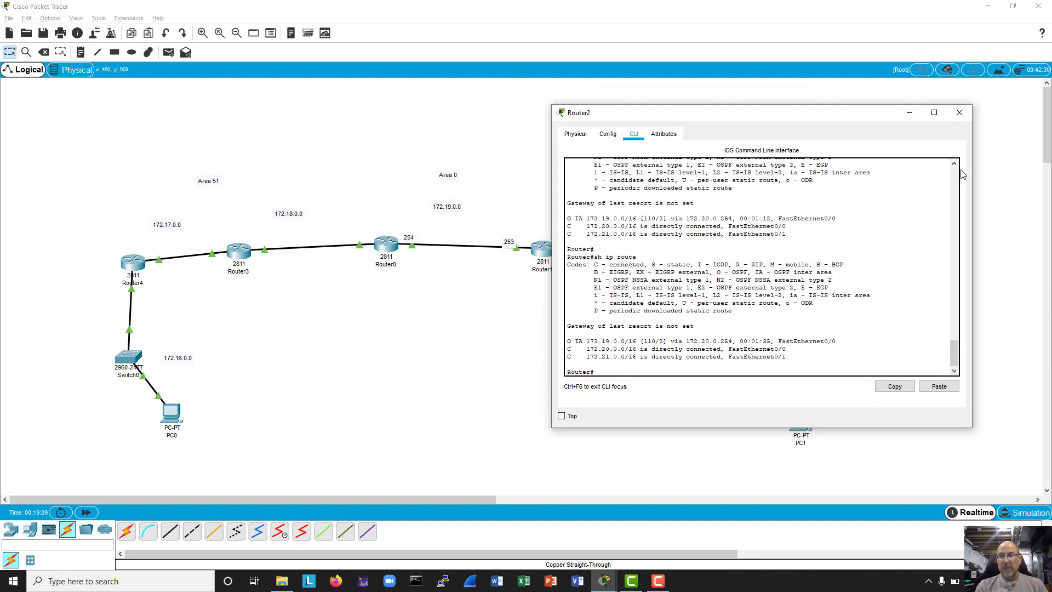
click(959, 112)
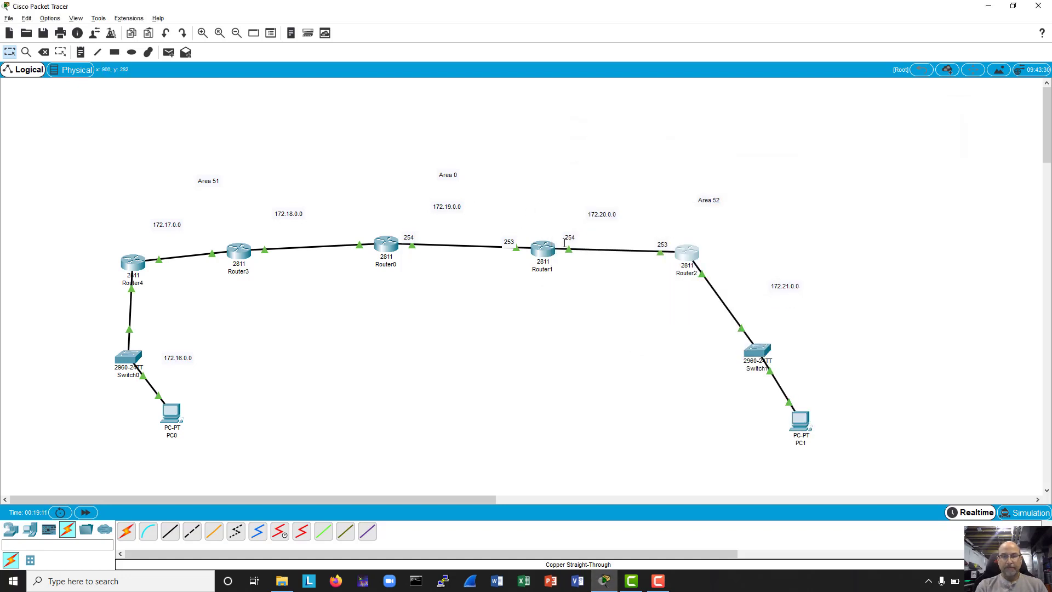
Open Router0's command line in a widened window and leave interface configuration mode for the privileged prompt.
click(385, 248)
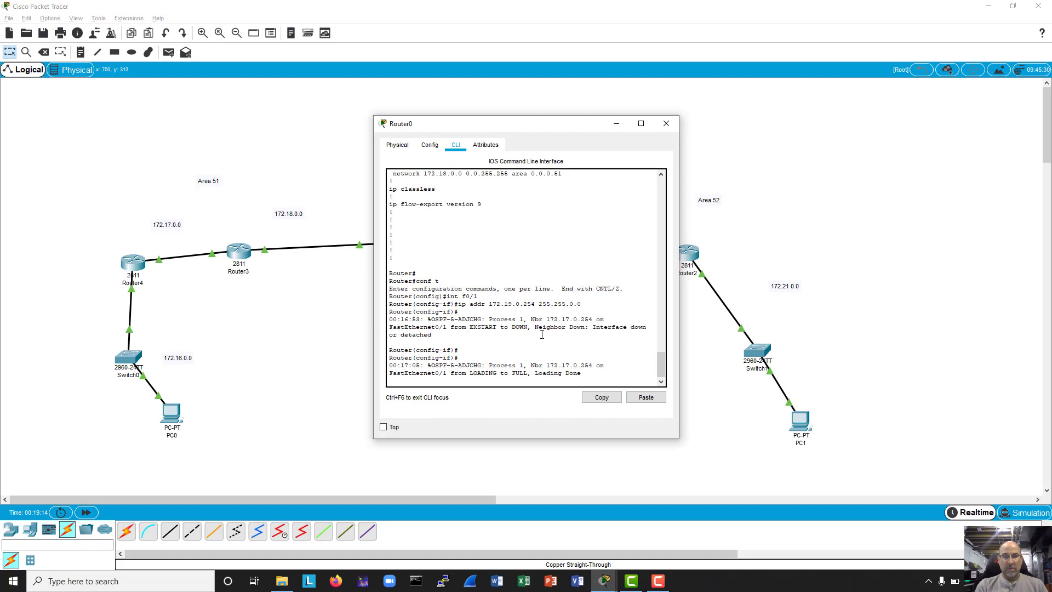
drag(373, 312, 230, 318)
key(Return)
key(Return)
key(Return)
key(Return)
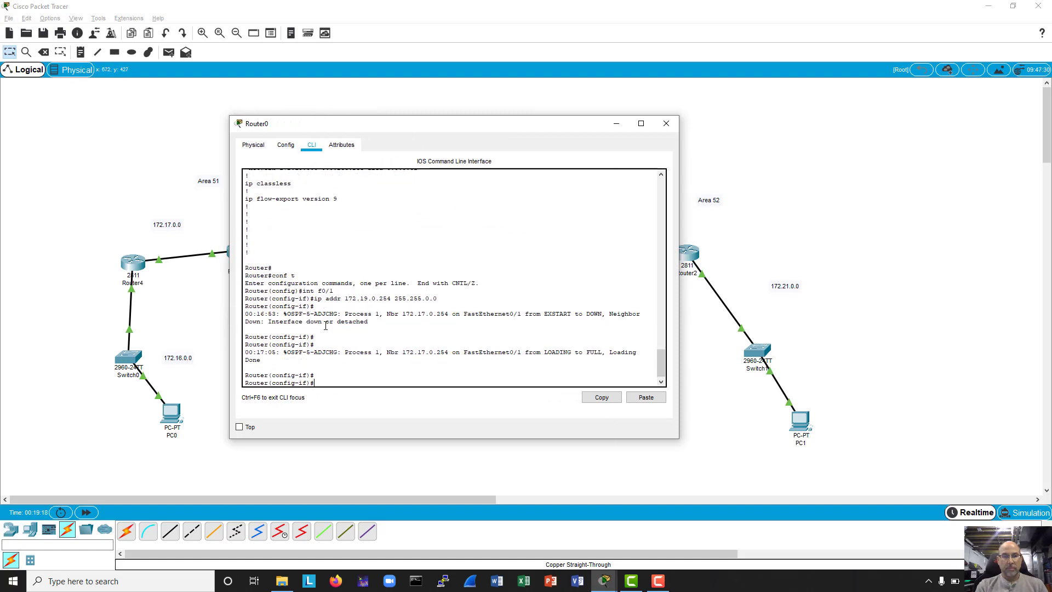
key(ctrl+z)
key(Return)
key(Return)
key(Return)
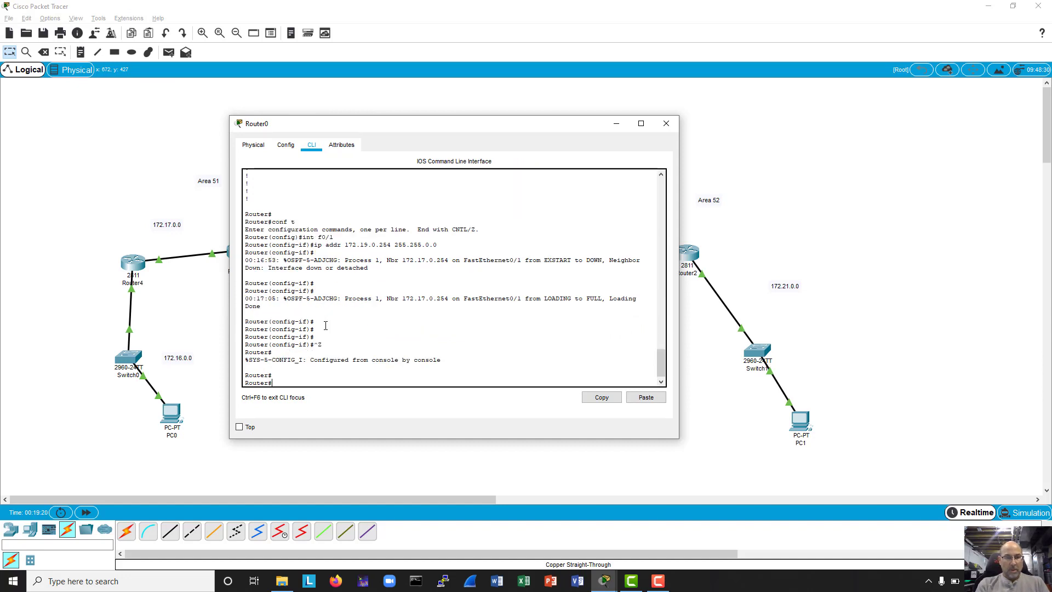
Display Router0's routing table with sh ip route.
text(sh ip route)
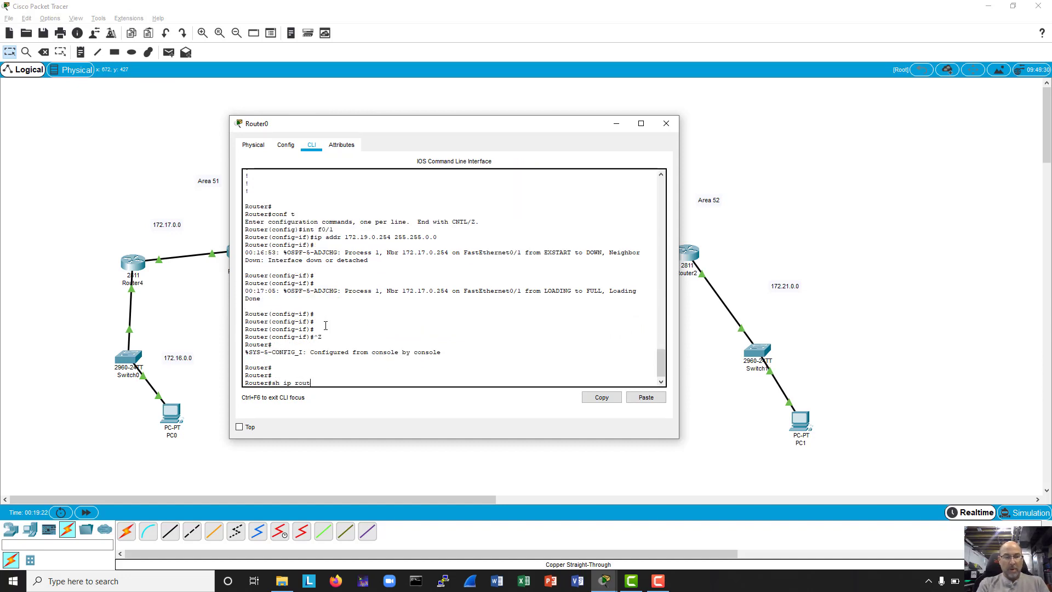
key(Return)
key(Return)
key(Return)
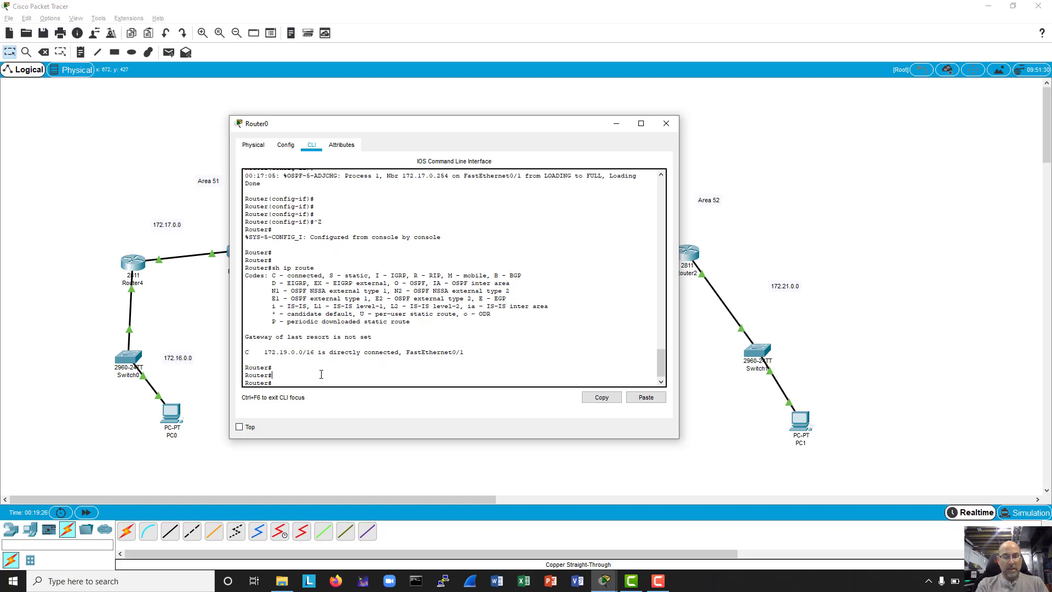
Enable Router0's f0/0 interface with no shut and return to the privileged prompt.
text(ocnf)
key(BackSpace)
key(BackSpace)
key(BackSpace)
key(BackSpace)
text(conf t)
key(Return)
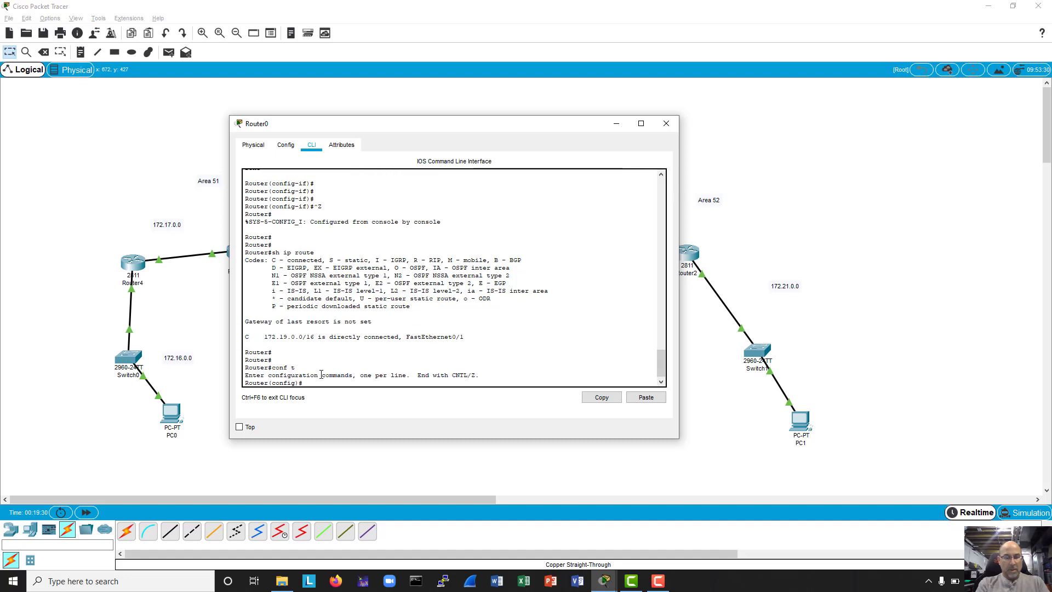
text(int f0/0)
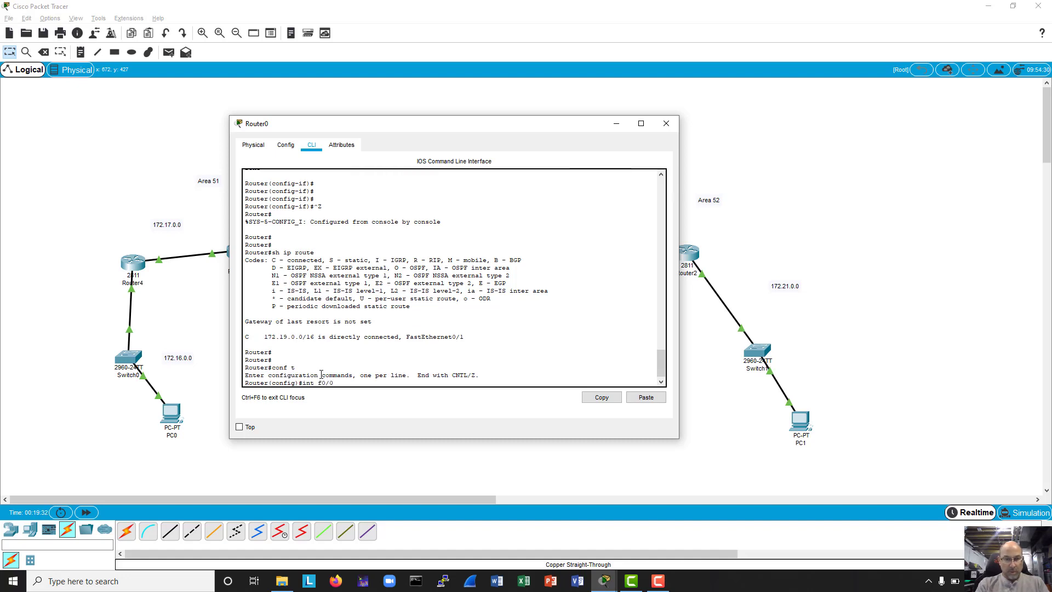
key(Return)
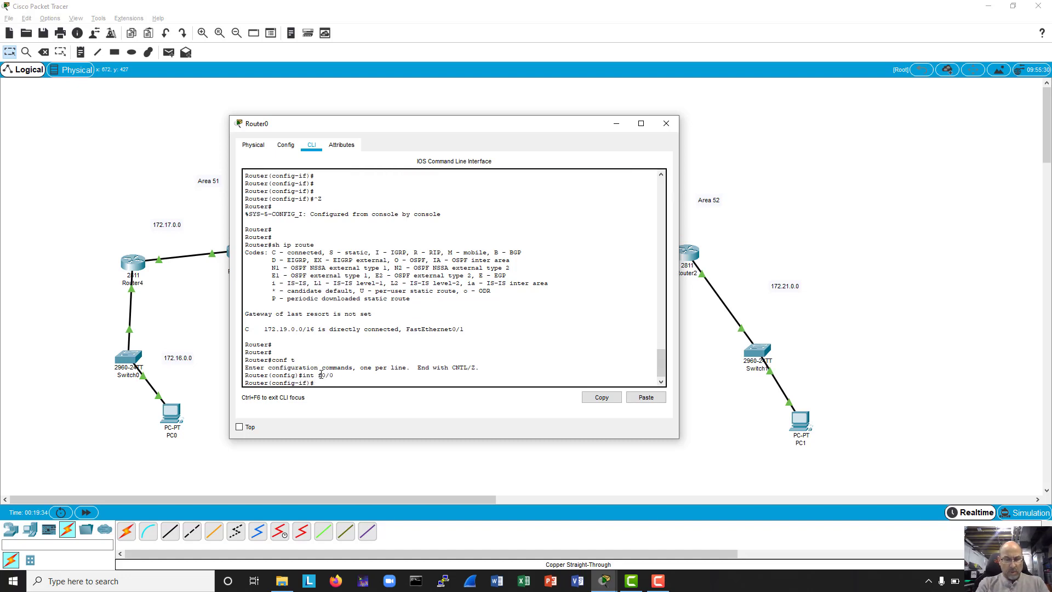
text(no shut)
key(Return)
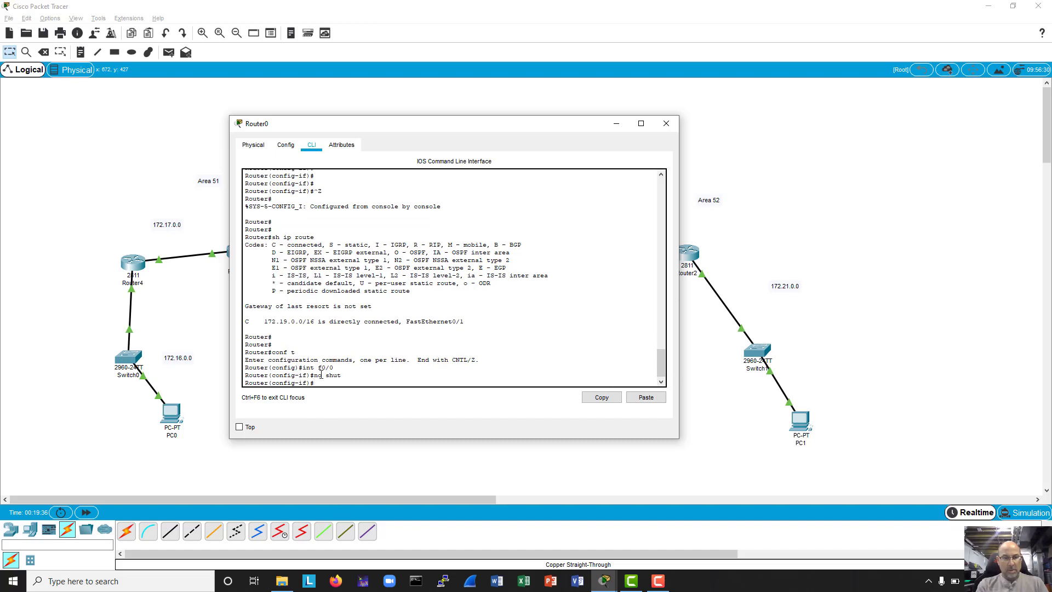
key(ctrl+z)
key(Return)
key(Return)
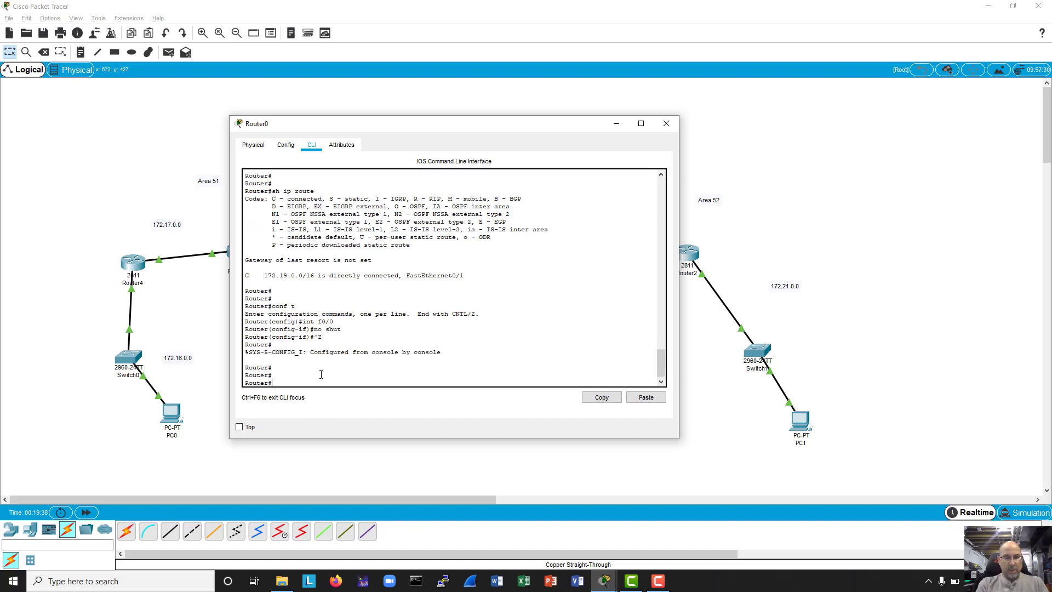
Review Router0's interface and OSPF settings with sh run in a taller window moved clear of the Area 51 routers.
text(sh run)
key(Return)
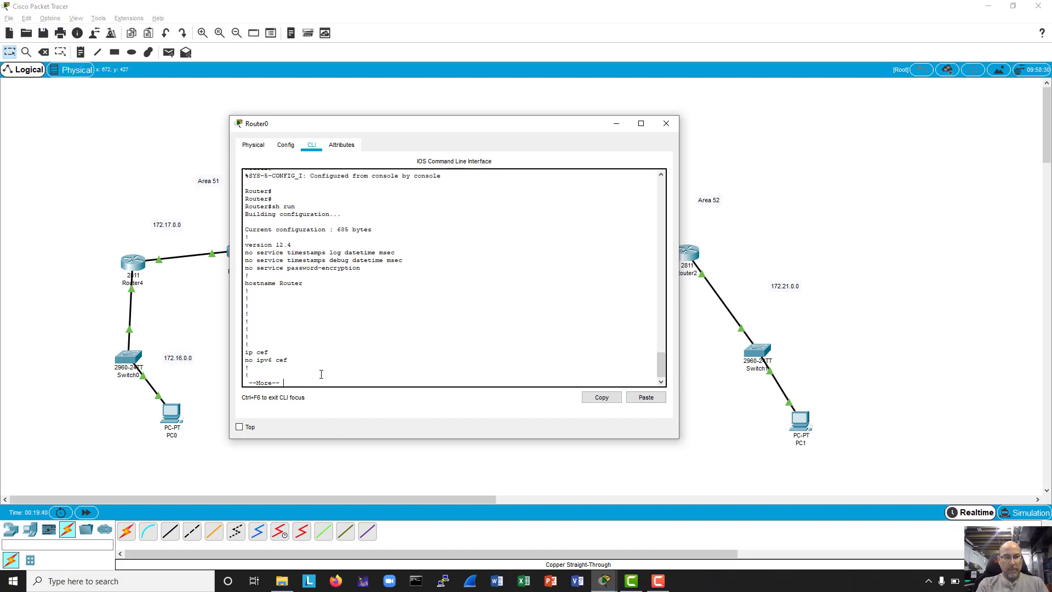
key(space)
key(space)
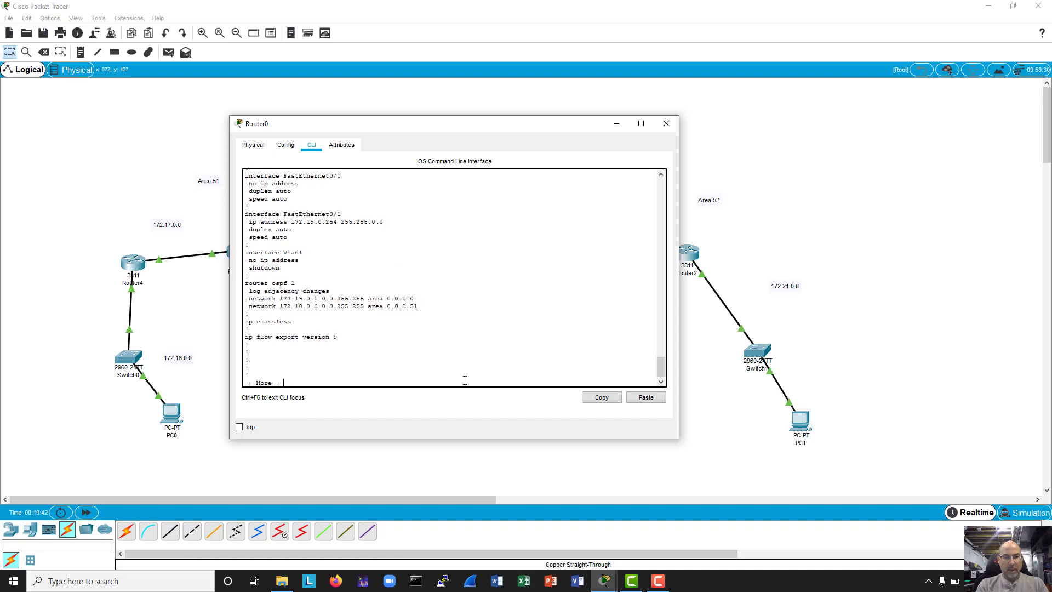
drag(469, 130, 741, 101)
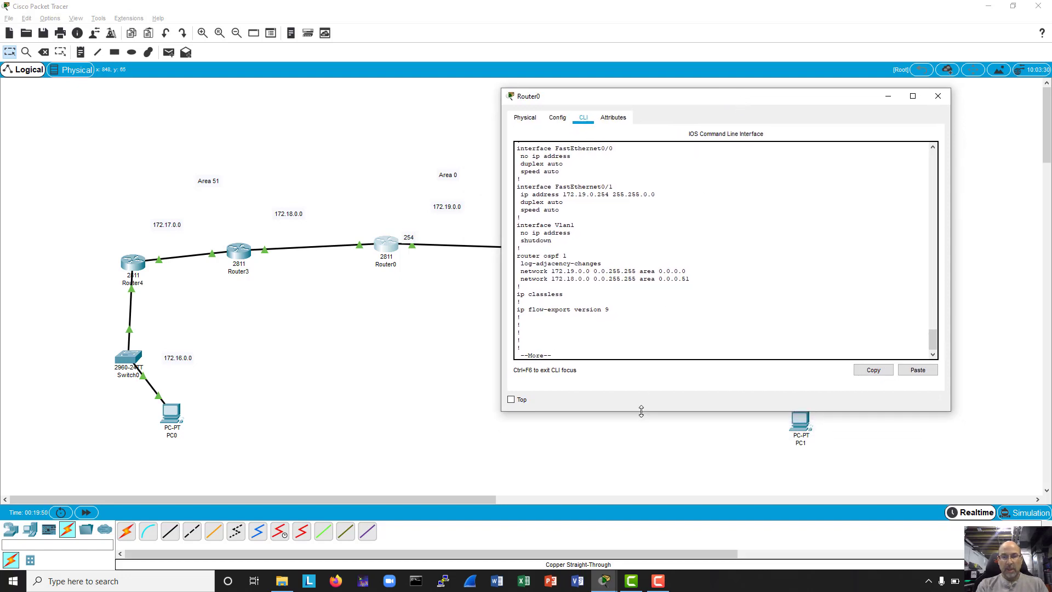
drag(641, 411, 647, 488)
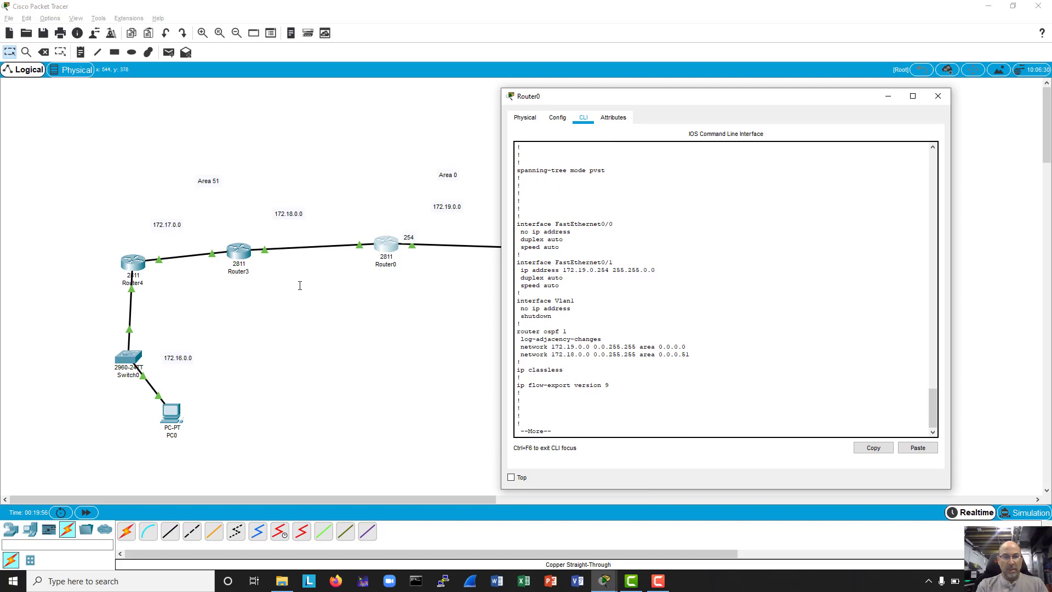
Open Router3's command line and enter privileged mode with ena.
click(242, 253)
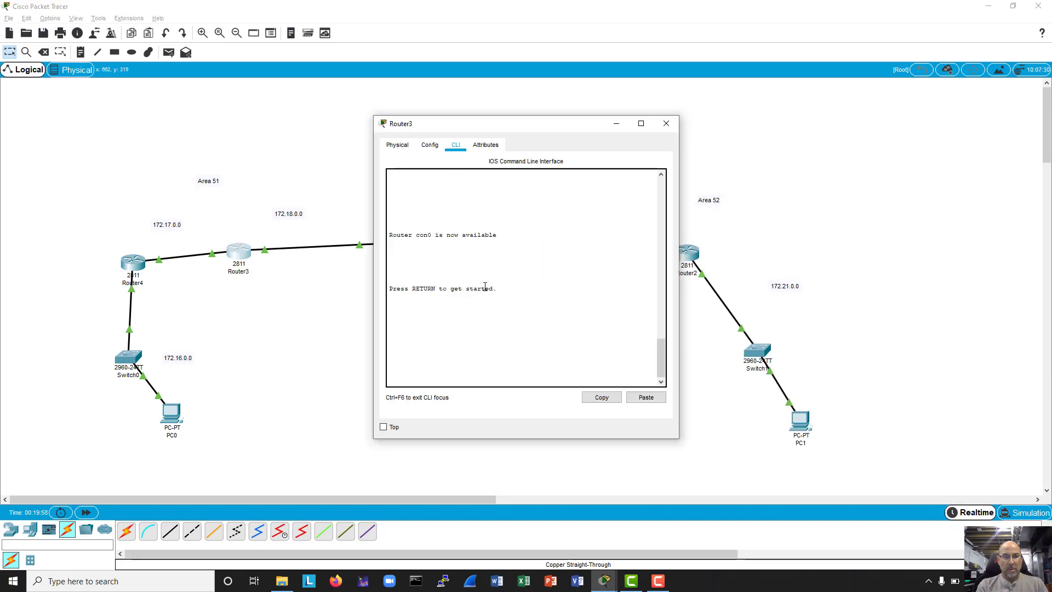
key(Return)
key(Return)
key(Return)
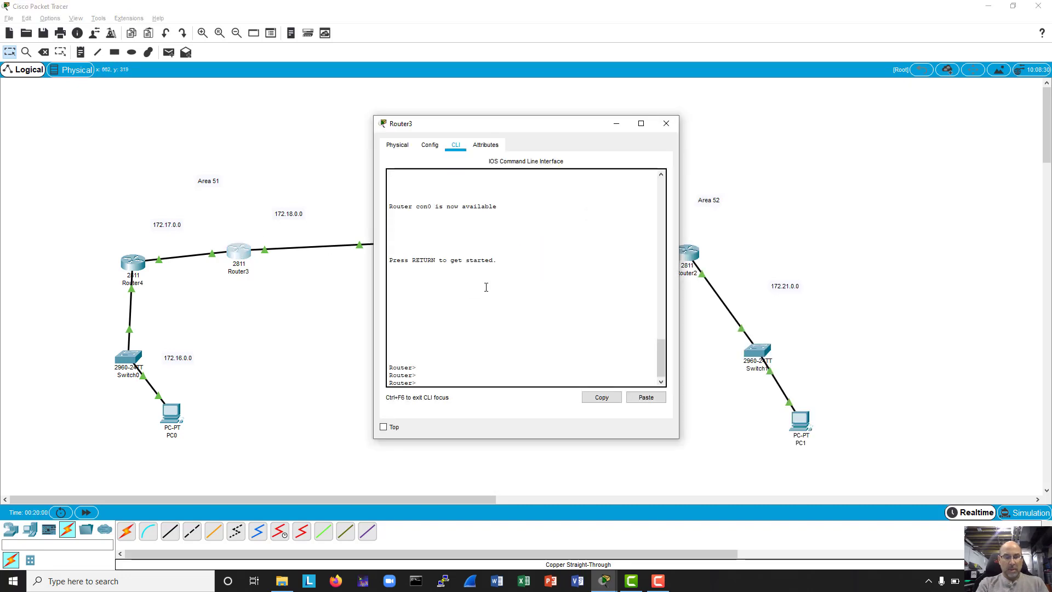
text(sh run)
key(Return)
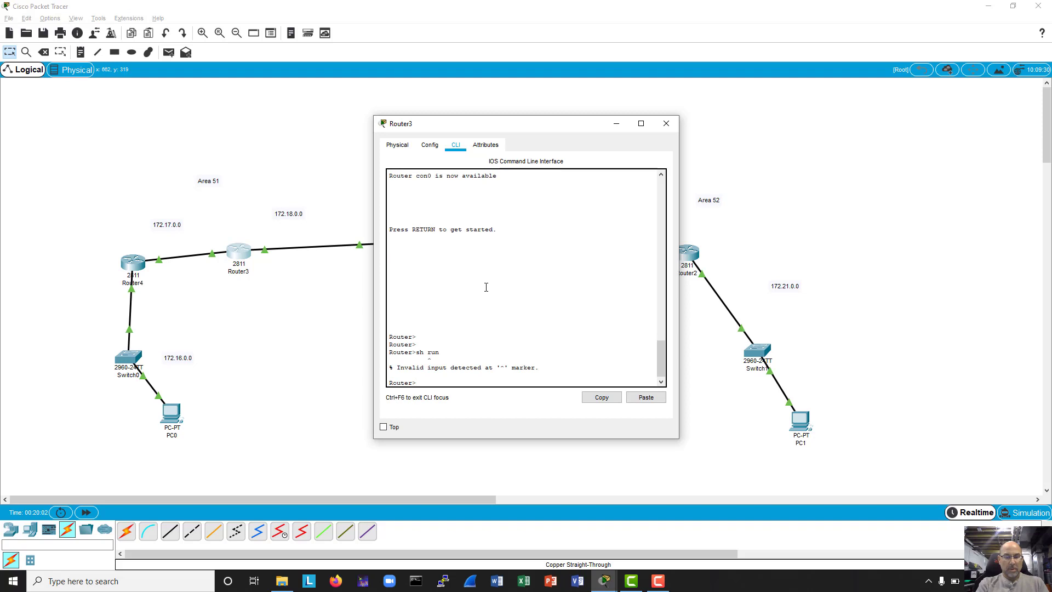
text(ena)
key(Return)
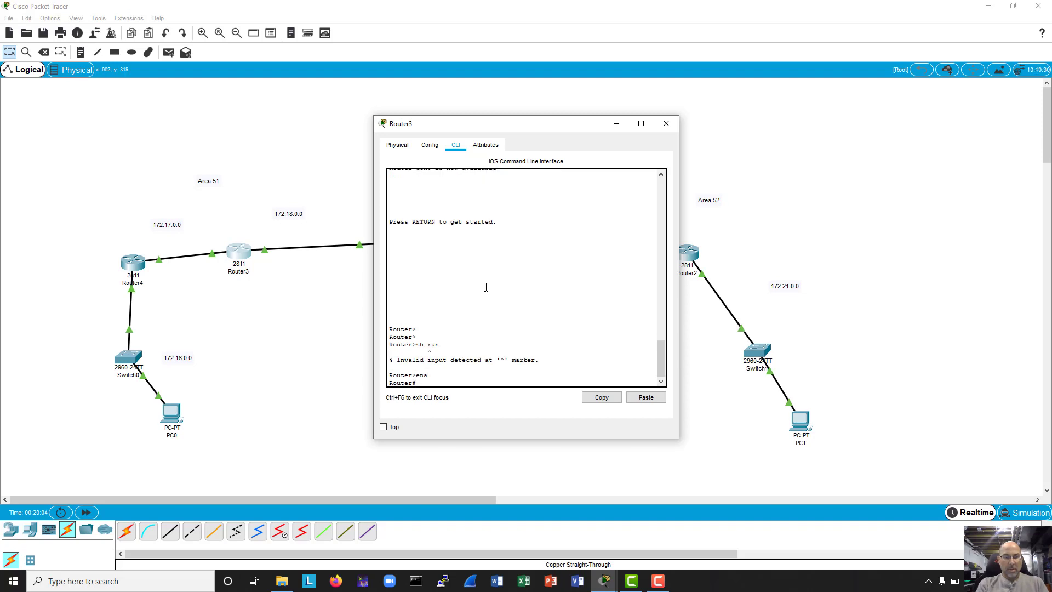
Review Router3's interface addresses with sh run and move its window clear of the link to Router0.
text(sh run)
key(Return)
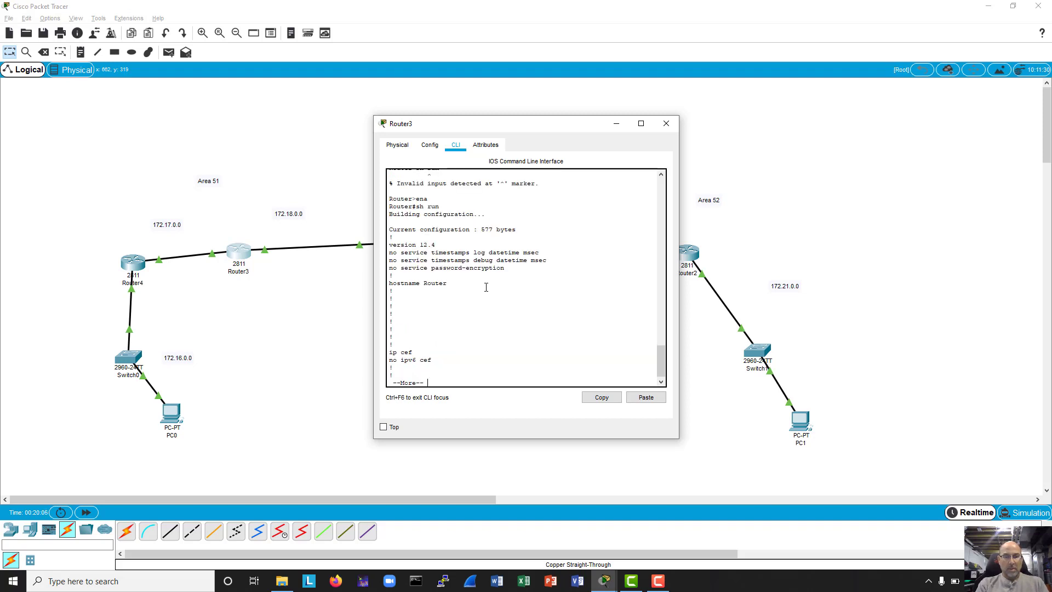
key(space)
key(space)
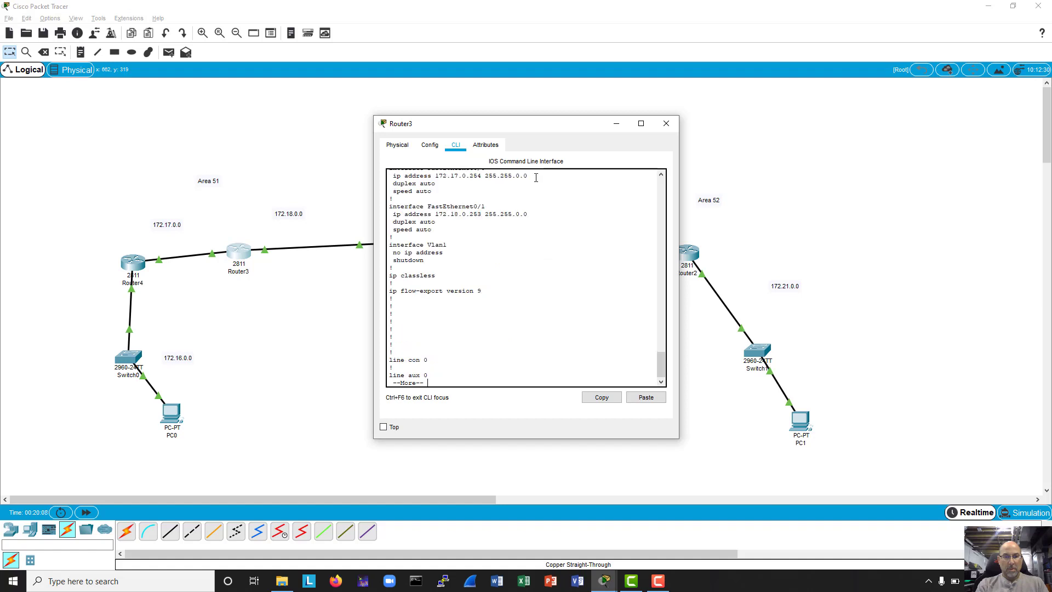
drag(561, 125, 636, 144)
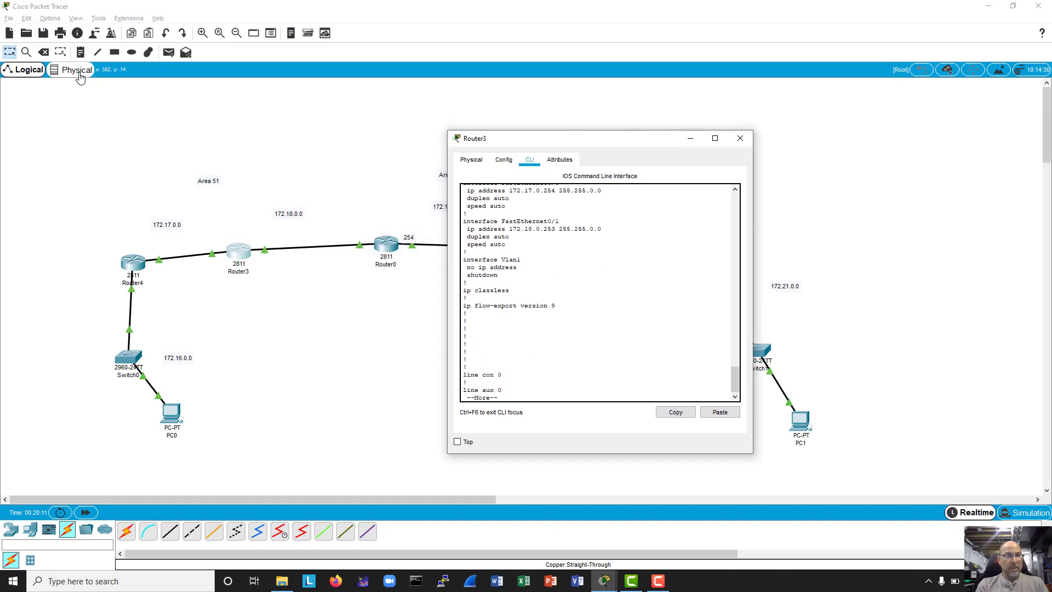
Add the topology note 253 beside Router3 on its link to Router0 and close Router3's window.
click(284, 269)
click(257, 239)
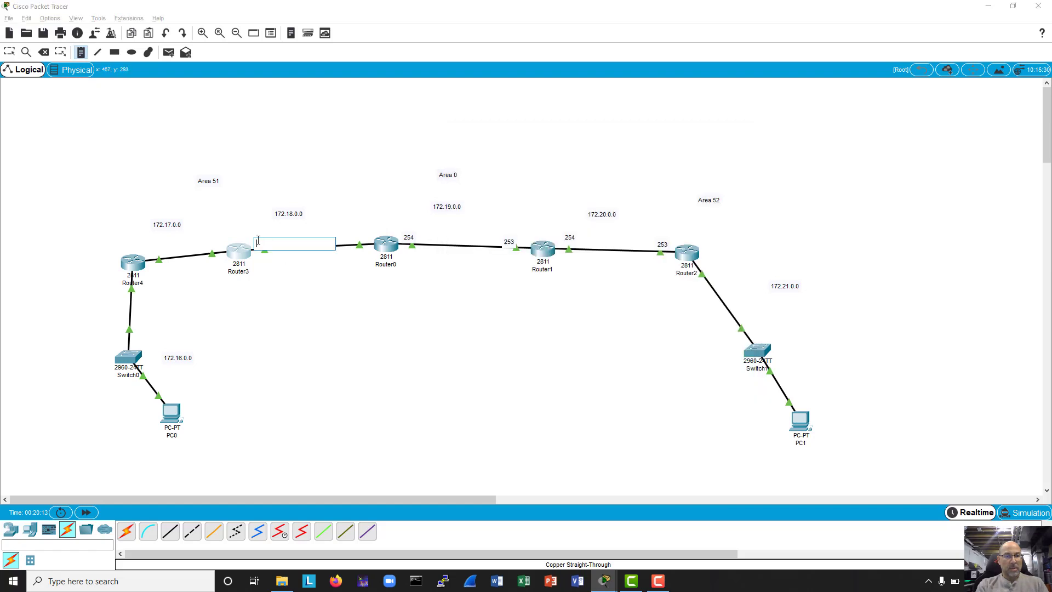
text(253)
key(alt+Tab)
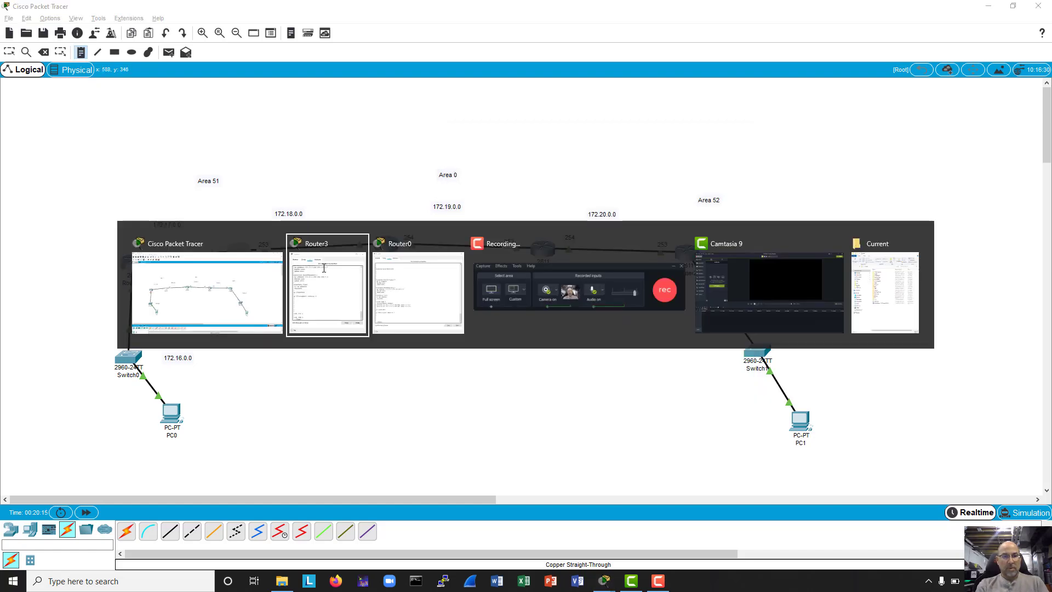
scroll(323, 268, right, 3)
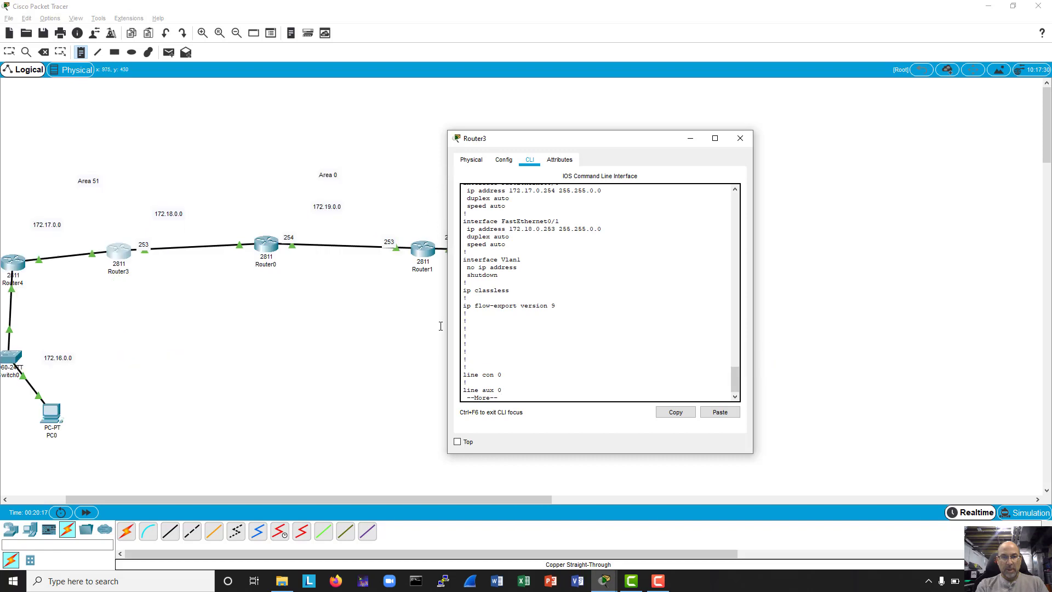
click(740, 138)
drag(491, 495, 385, 487)
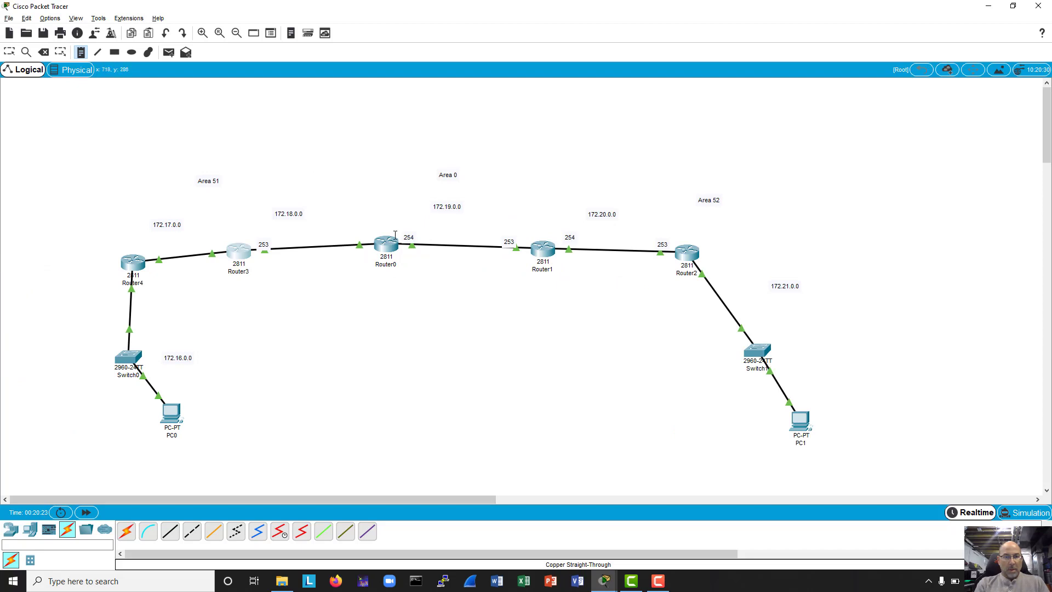
Leave note placement, reopen Router0's command line, and exit the paged configuration listing.
click(381, 241)
key(Escape)
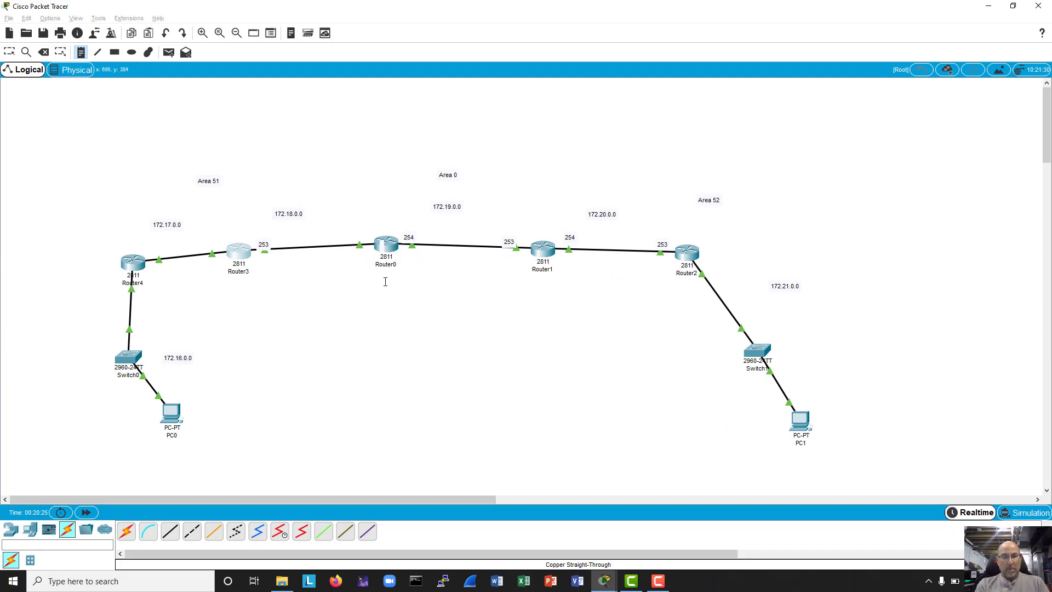
drag(389, 240, 387, 242)
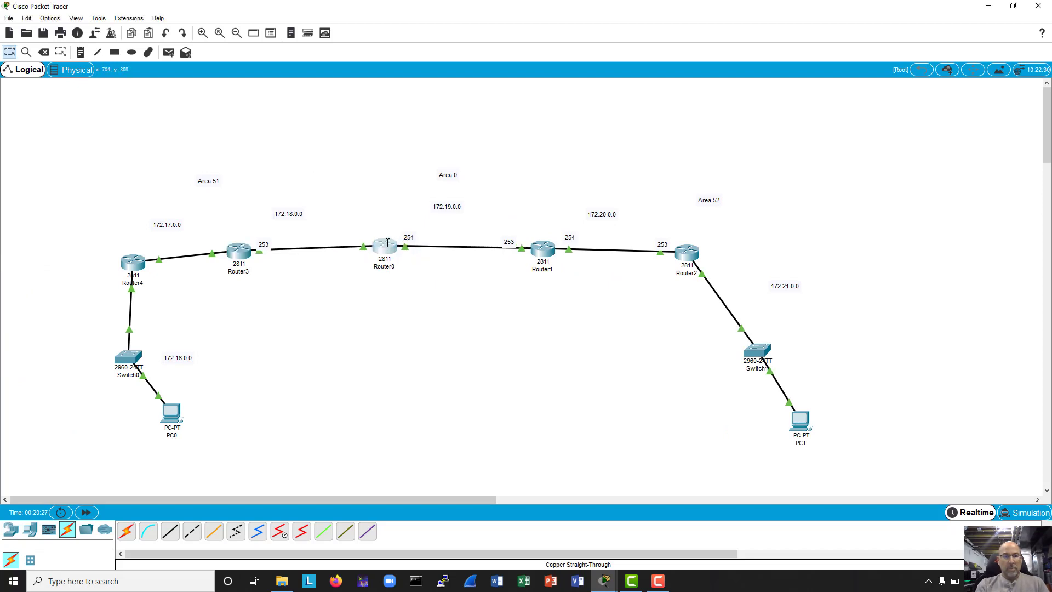
click(387, 242)
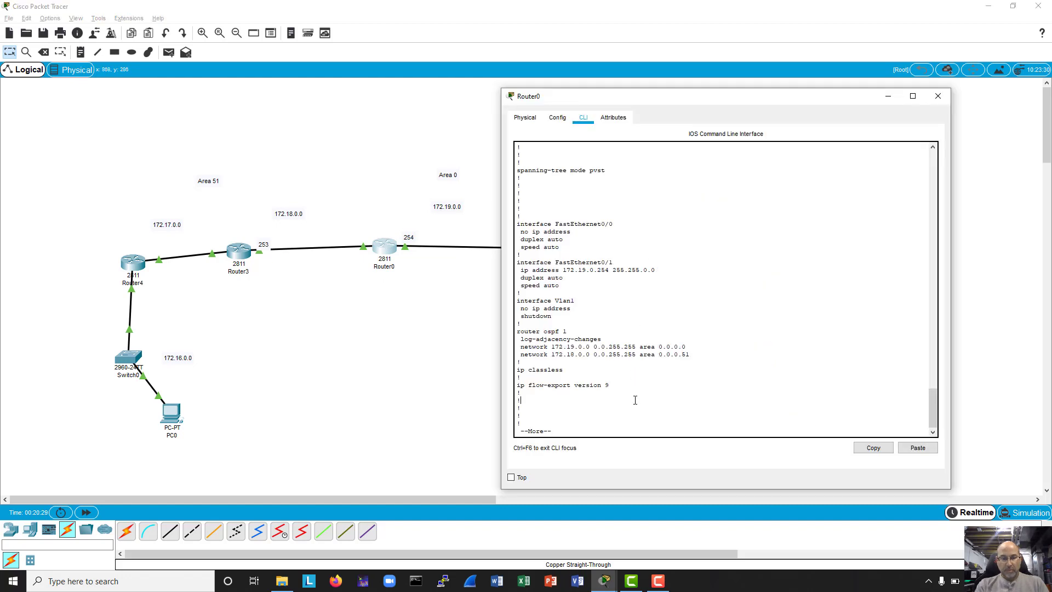
key(Return)
key(Return)
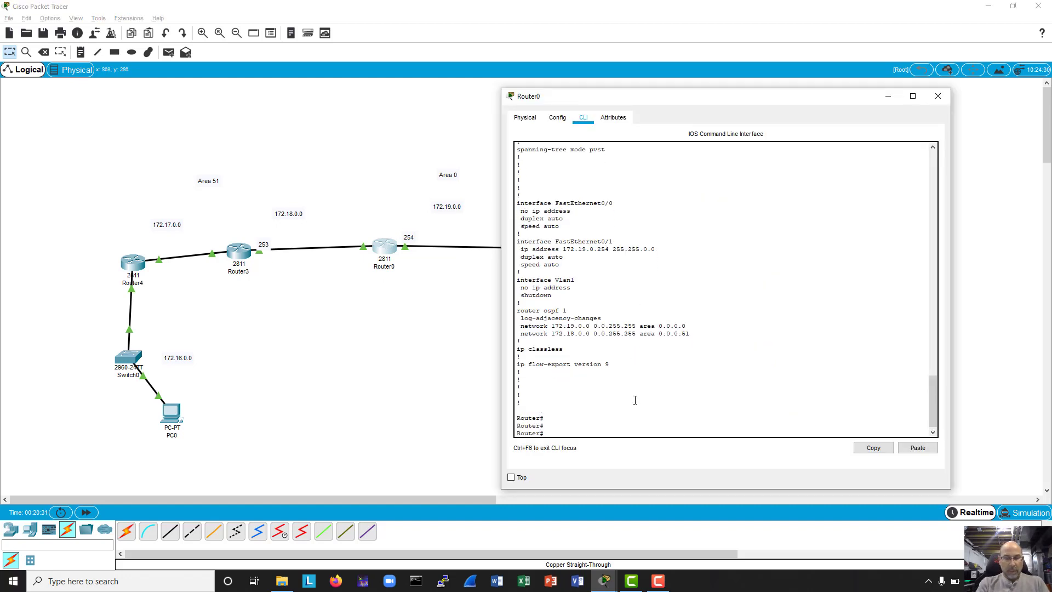
Enter configuration mode on Router0 and assign interface f0/0 the address 172.18.0.254 with mask 255.255.0.0.
text(conf t)
key(Return)
text(int f)
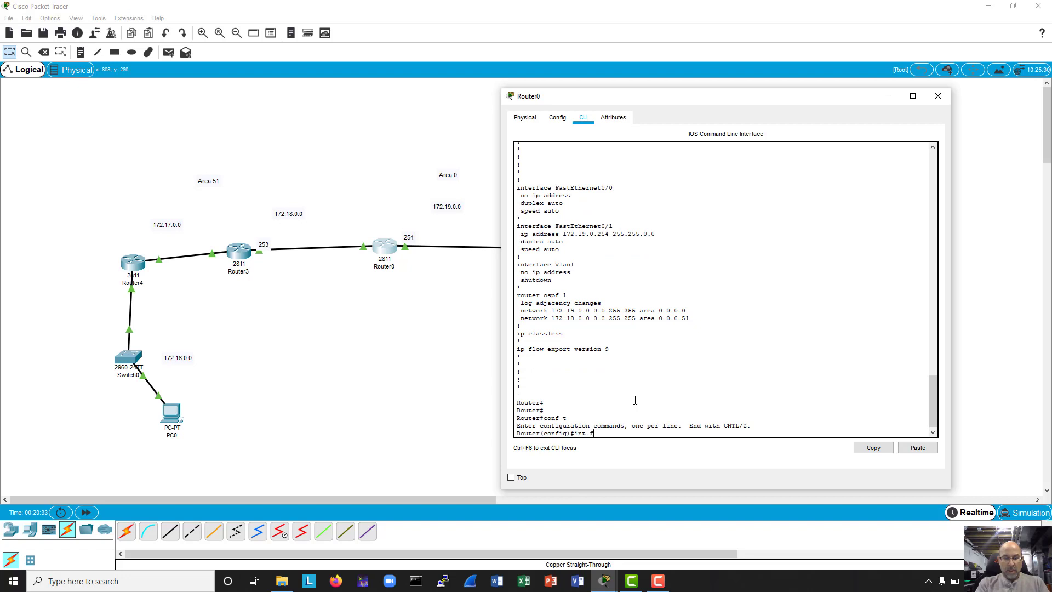
text(0/0)
key(Return)
key(Return)
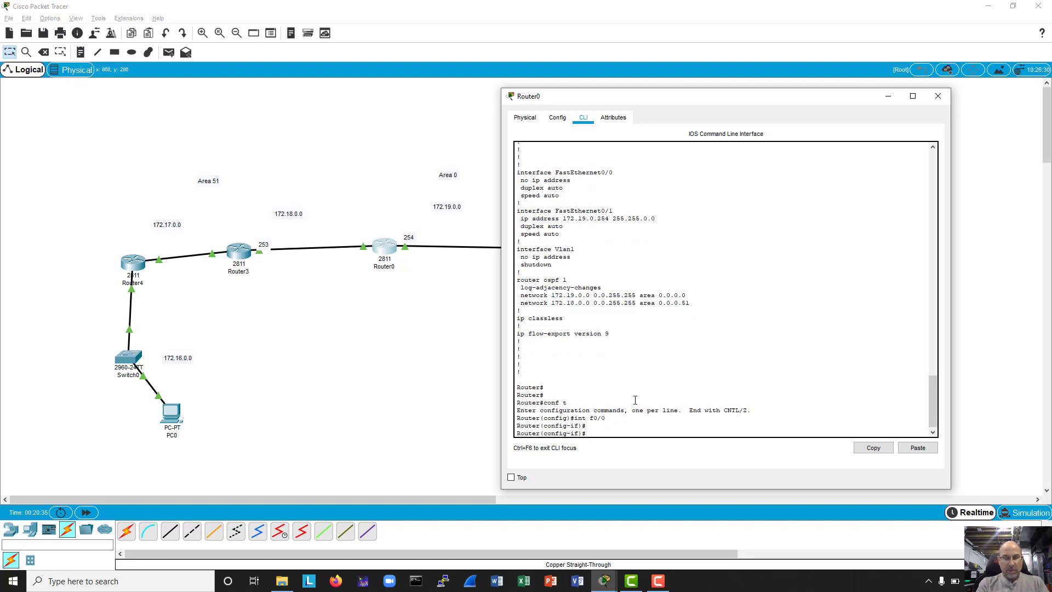
text(ip addr 172.18.0.254)
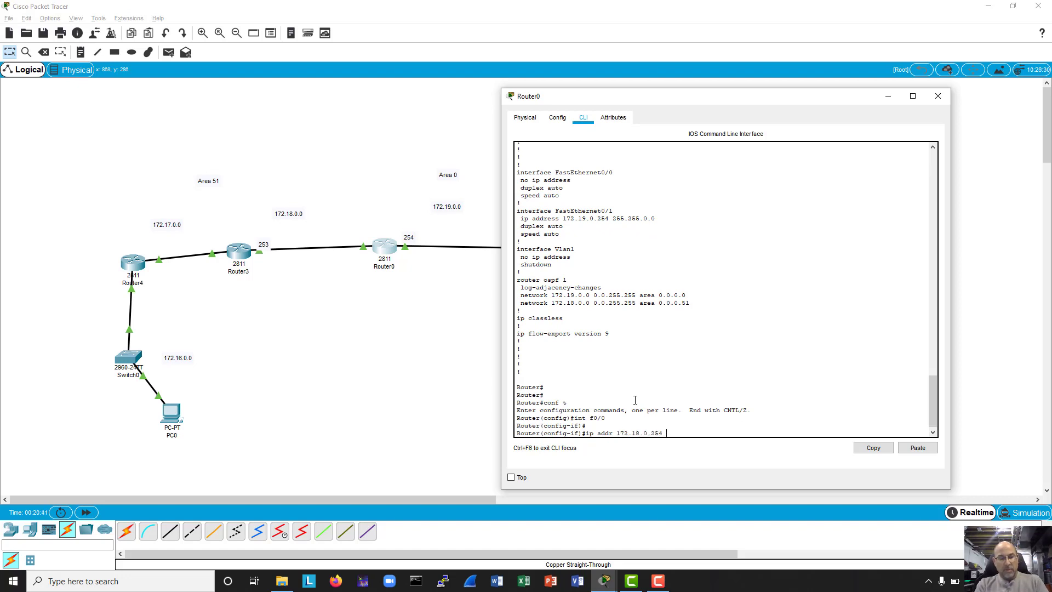
text( 255.25.0)
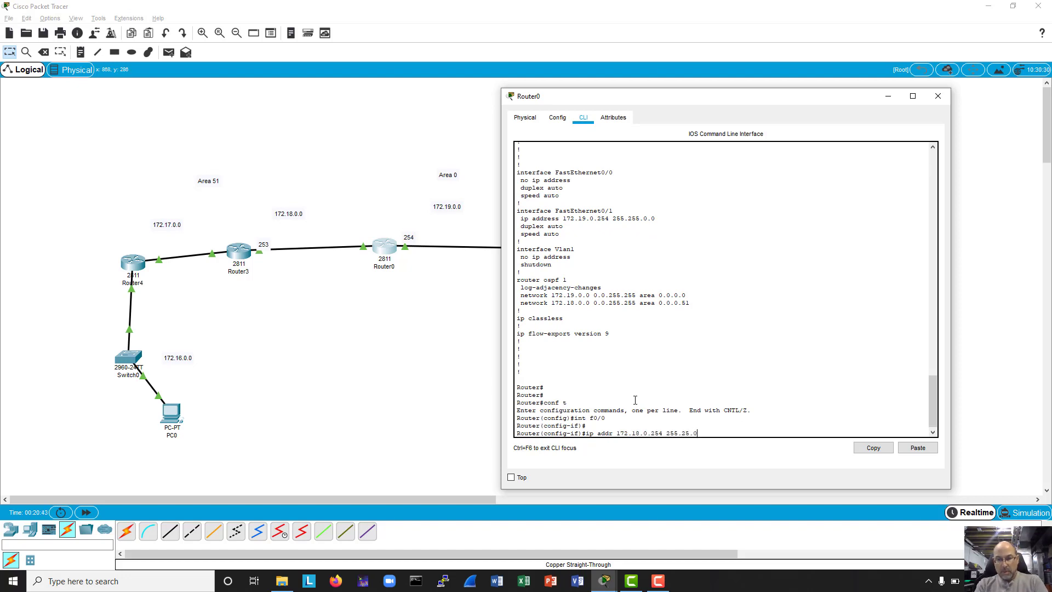
key(BackSpace)
key(BackSpace)
text(5.0.0)
key(Return)
Enable Router0's f0/0 interface with no shut and return to privileged mode.
text(no s)
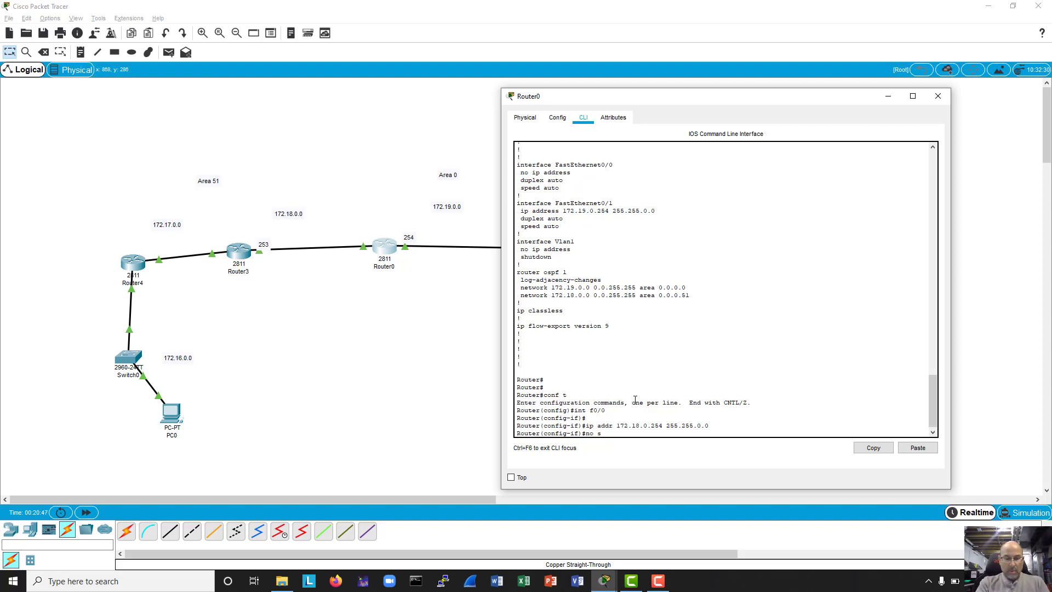
text(hut)
key(Return)
key(Return)
key(Return)
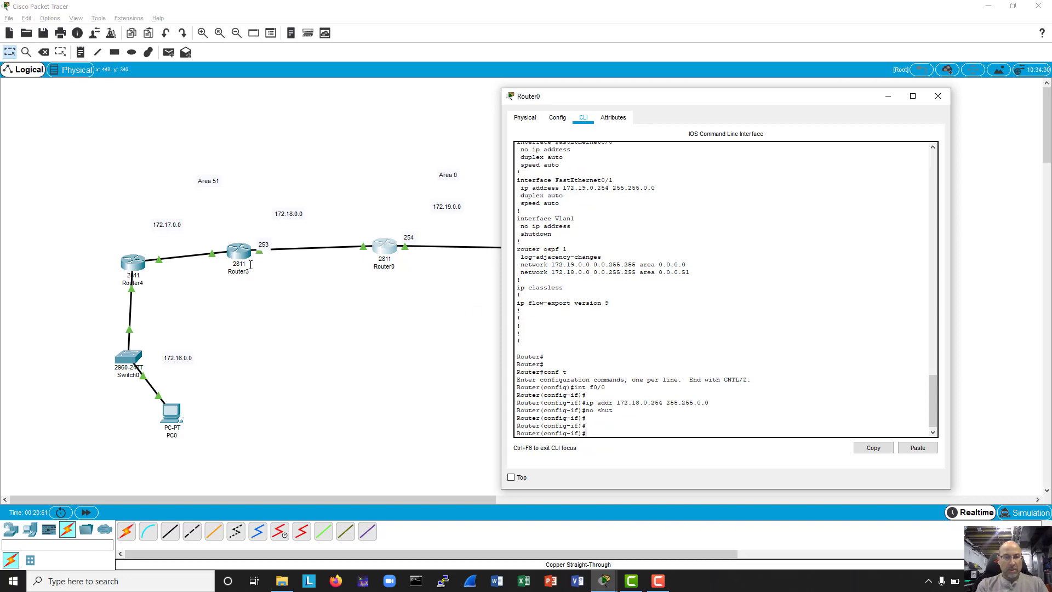
key(ctrl+z)
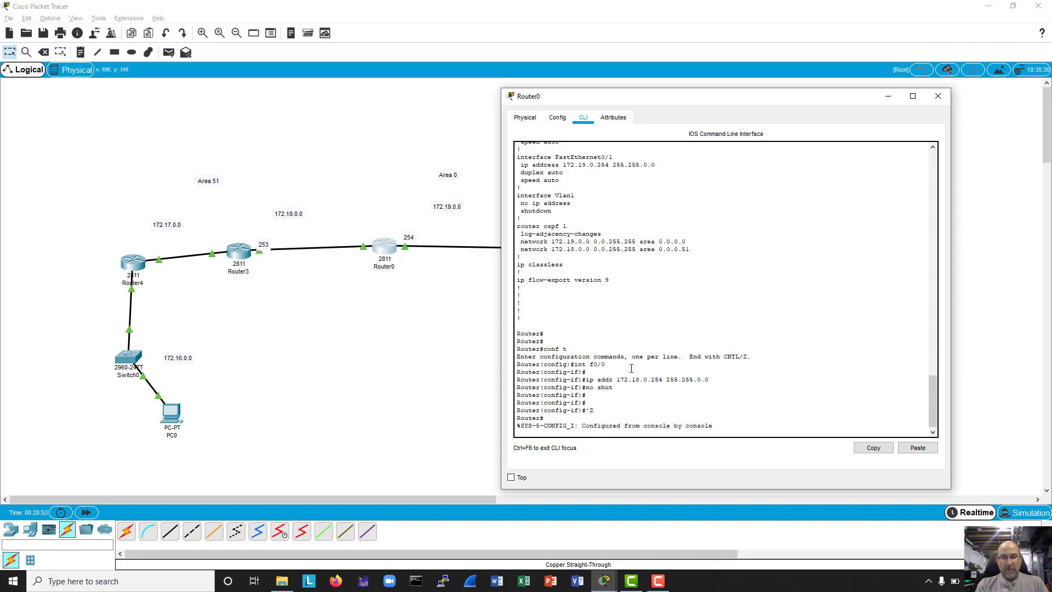
Ping Router3 at 172.18.0.253 from Router0.
key(Return)
key(Return)
text(ping )
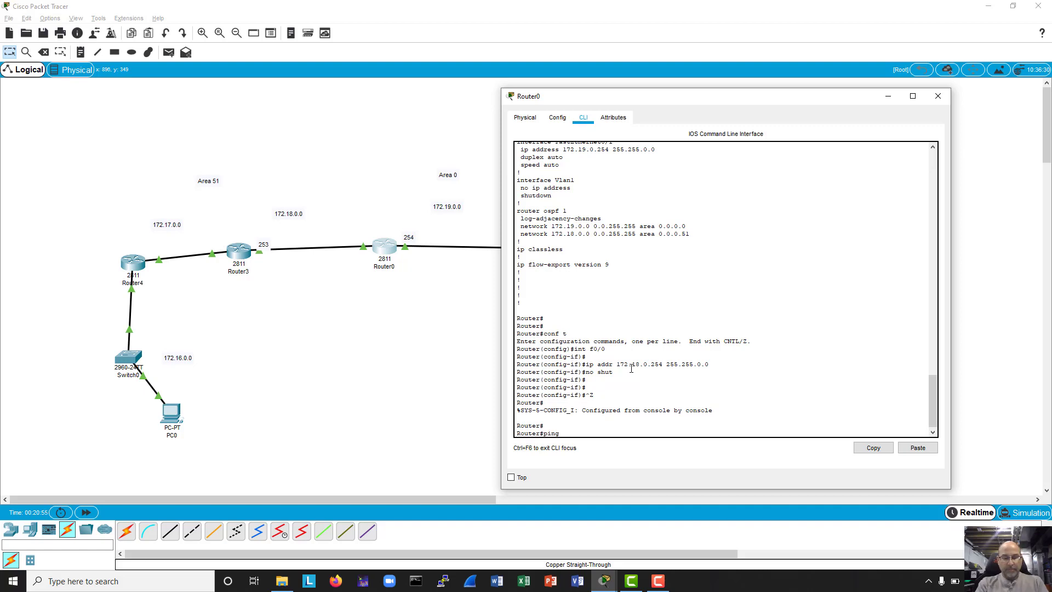
text(172.1)
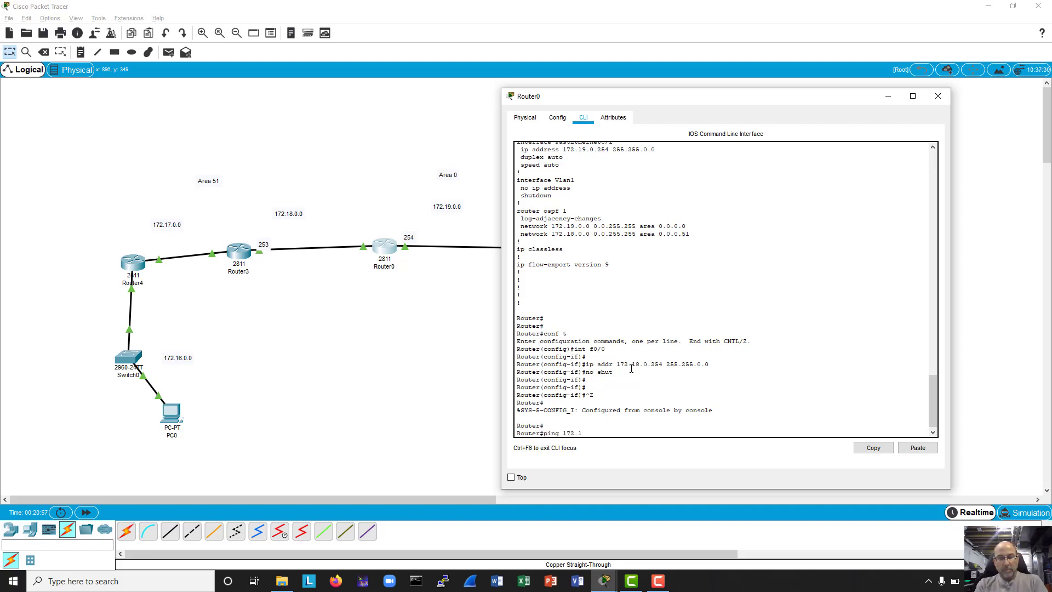
text(8.0.253)
key(Return)
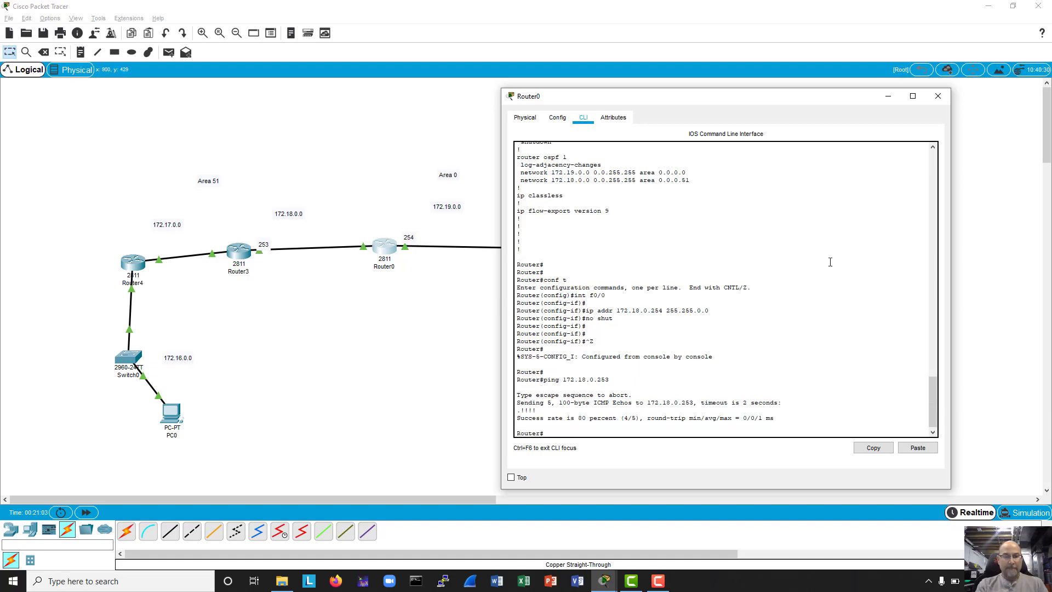
Open Router3's command line and display its routing table with sh ip route.
click(233, 251)
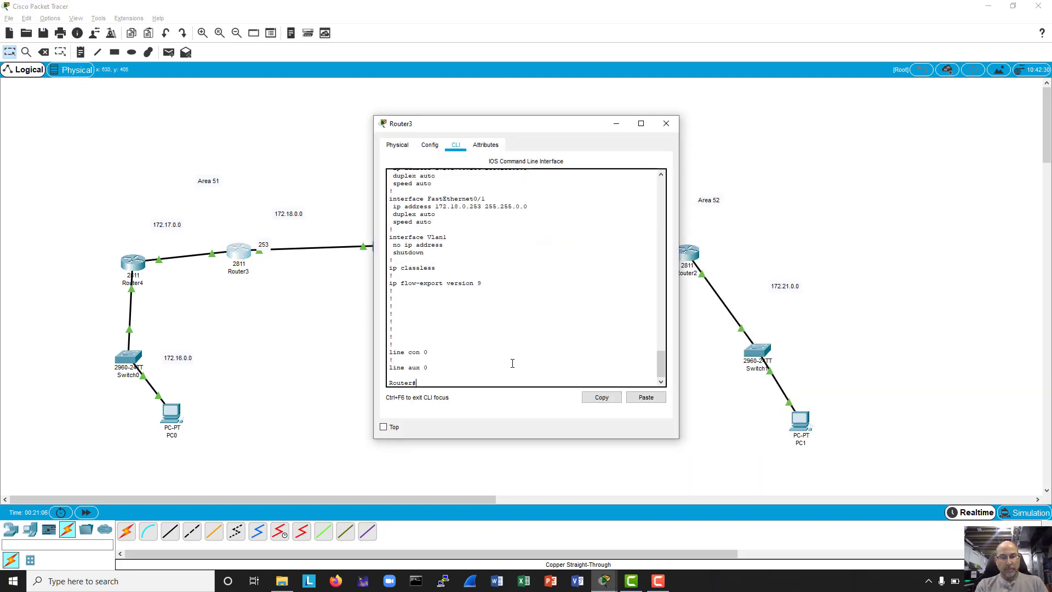
key(Return)
key(Return)
text(sh i)
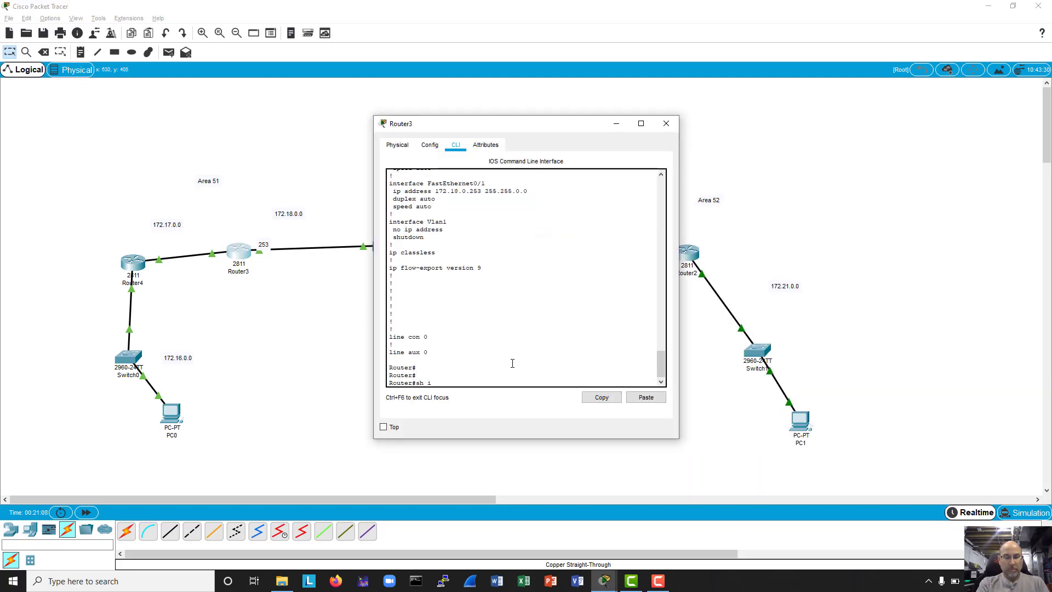
text(p route)
key(Return)
key(Return)
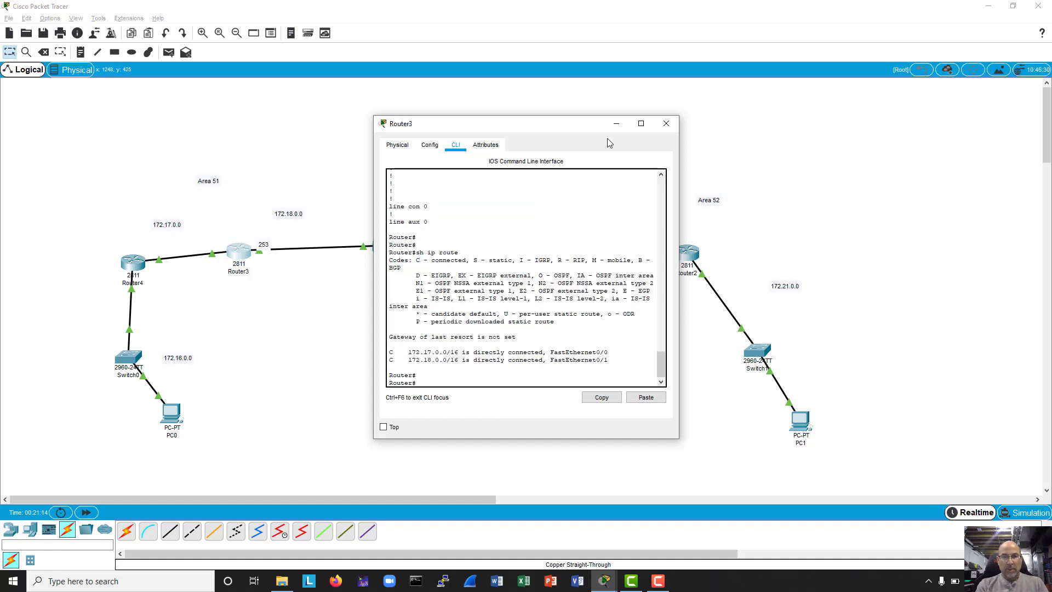
Move and enlarge Router3's window and review its interface addresses in the earlier configuration output.
drag(587, 131, 765, 109)
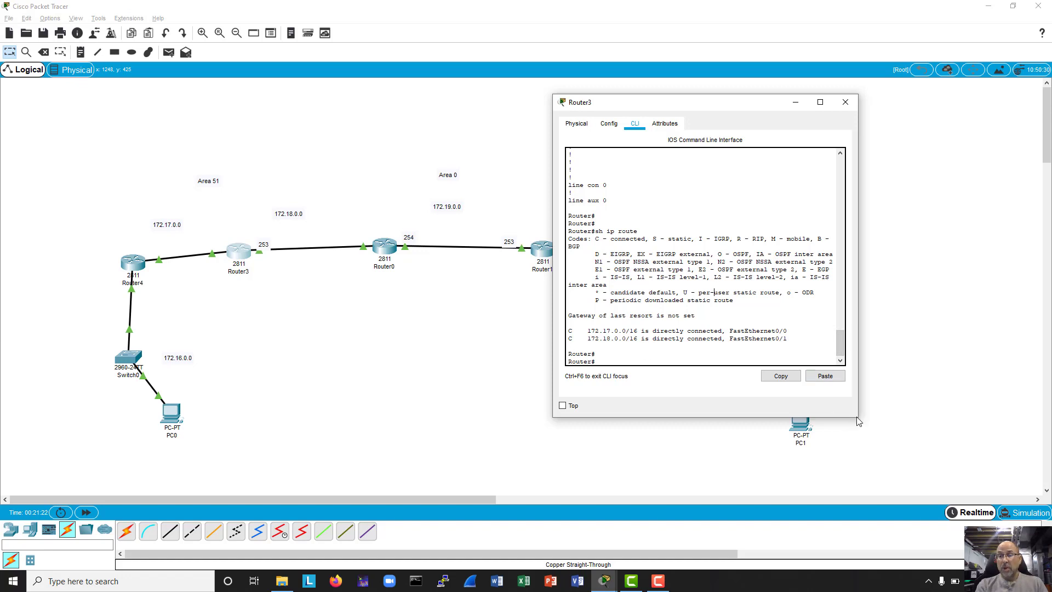
drag(858, 420, 965, 482)
drag(948, 397, 949, 364)
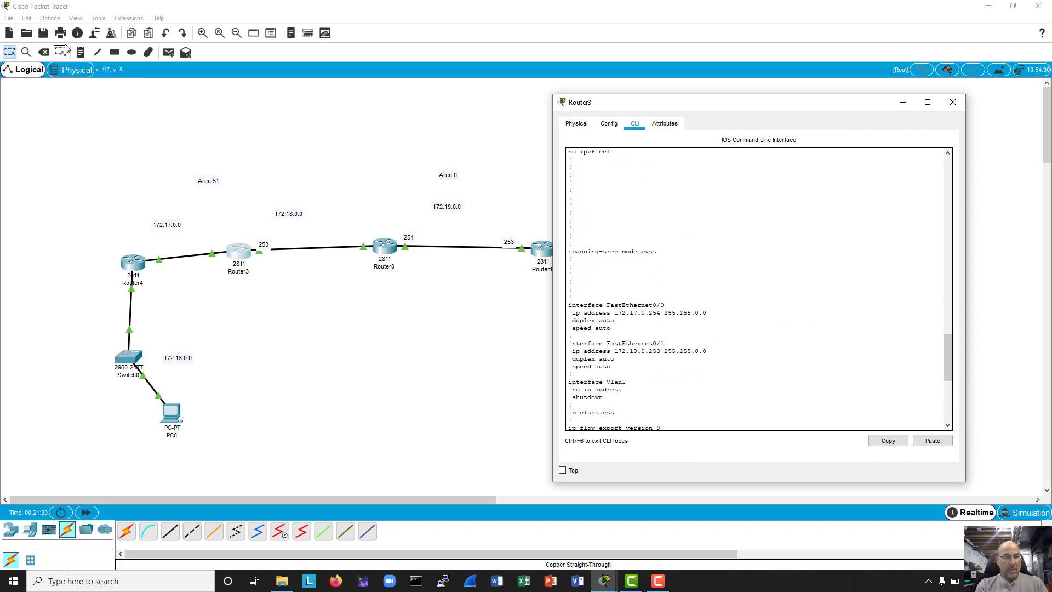
Add the topology note 254 beside Router3 on its link to Router4 and leave note placement.
click(80, 52)
click(205, 244)
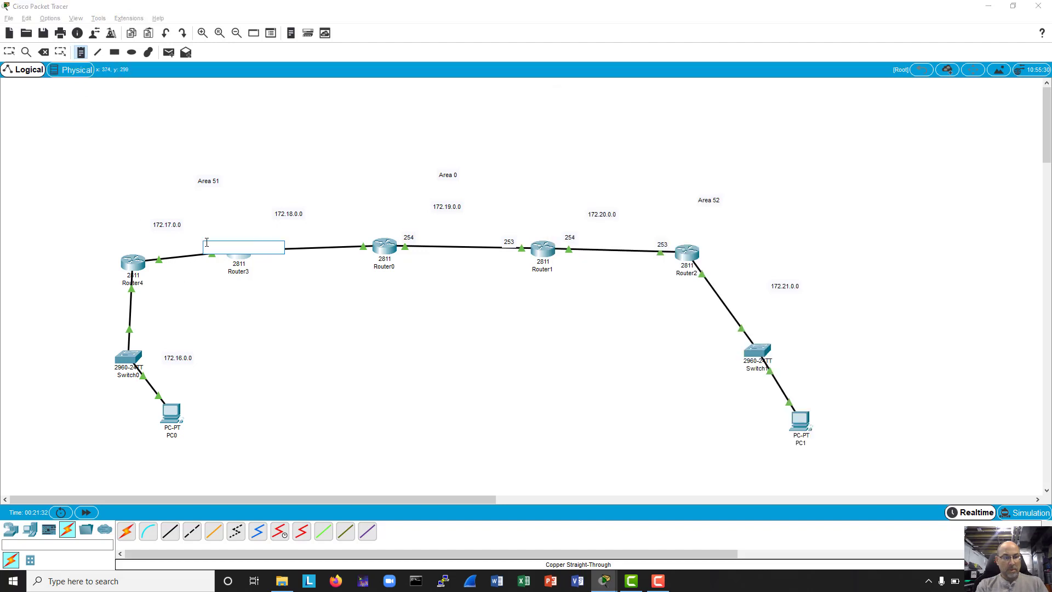
text(254)
click(243, 297)
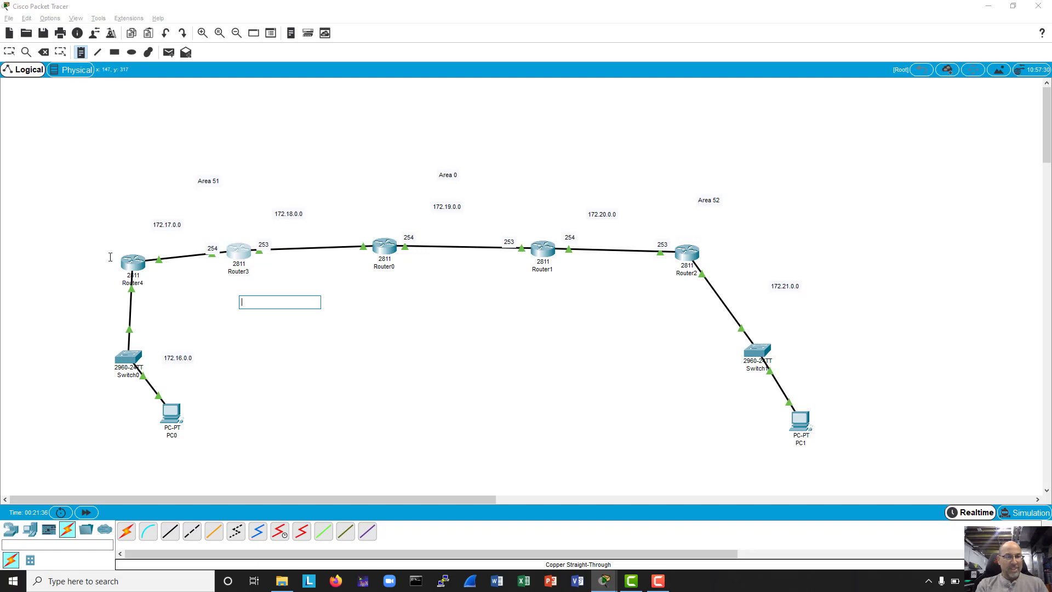
click(134, 257)
key(Escape)
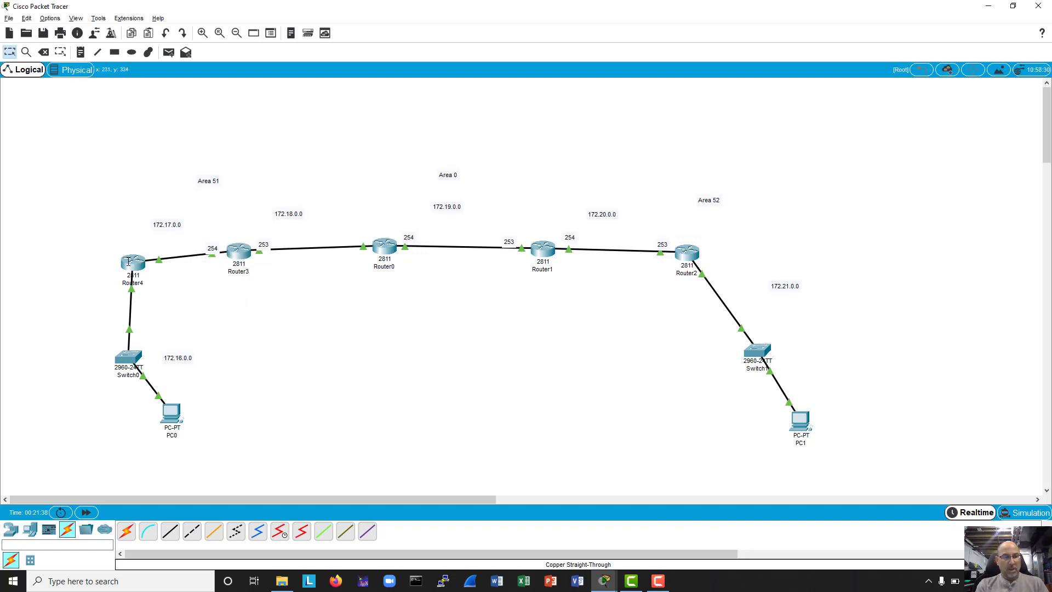
Open Router4's command line, then widen its window and move it clear of Router0.
drag(123, 265, 137, 258)
click(137, 259)
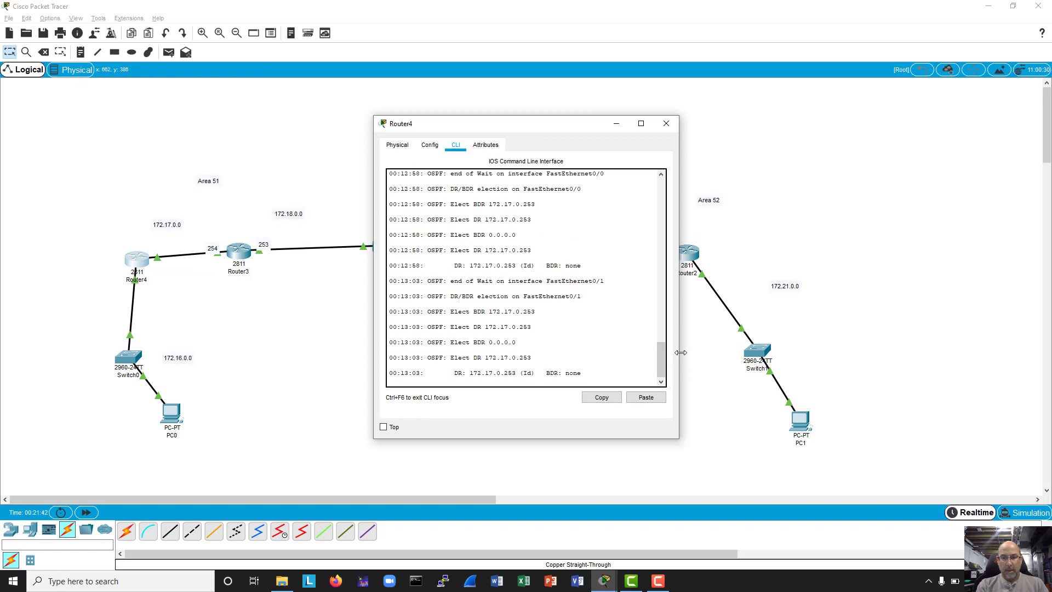
drag(678, 342, 880, 341)
drag(678, 130, 783, 135)
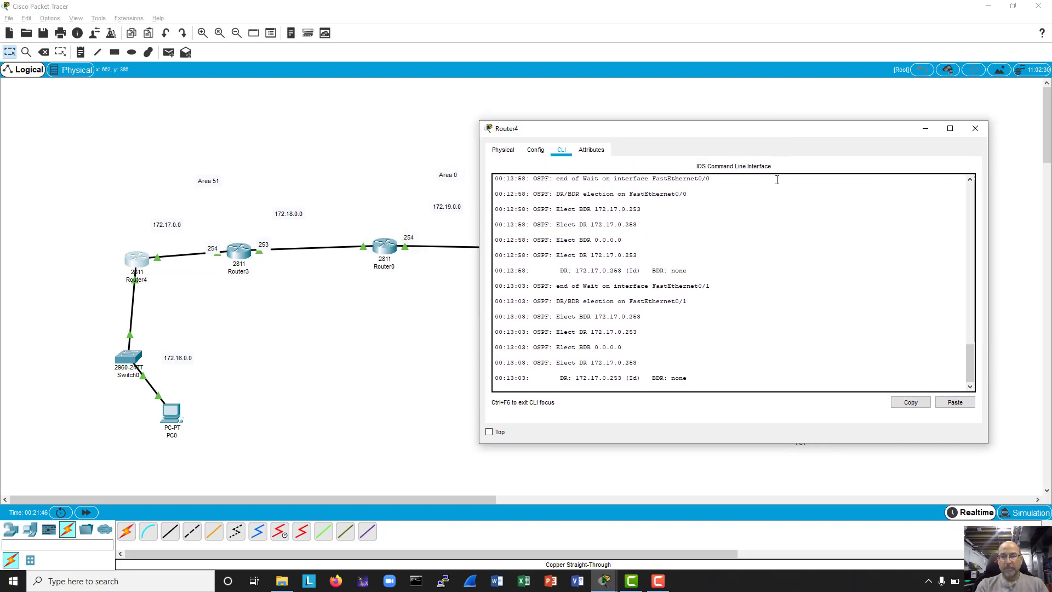
Review Router4's interface addresses and OSPF networks with sh run, then exit the paged listing.
click(767, 230)
key(Return)
key(Return)
key(Return)
key(Return)
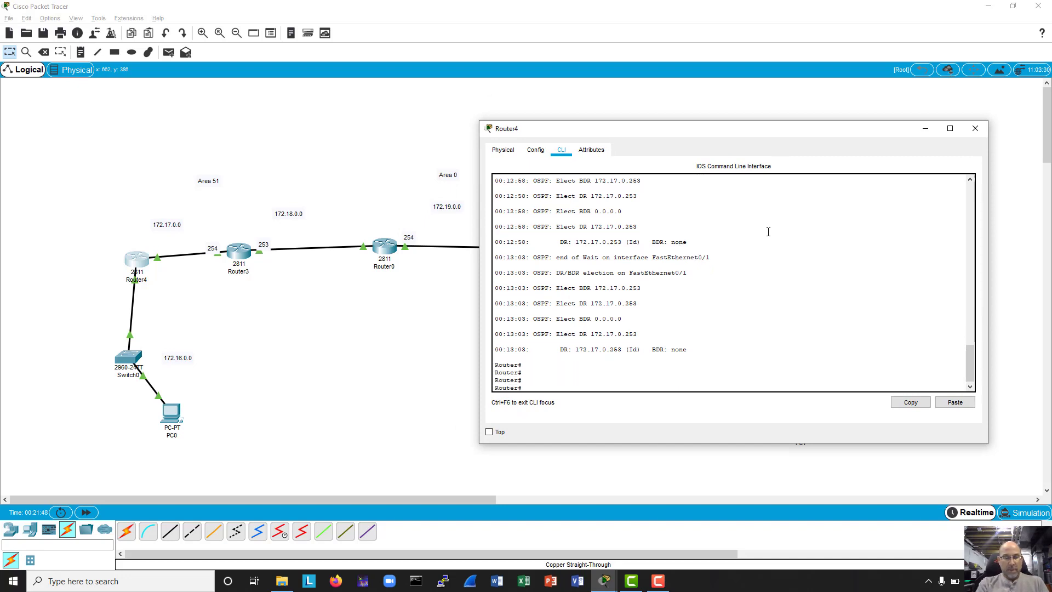
text(sh run)
key(Return)
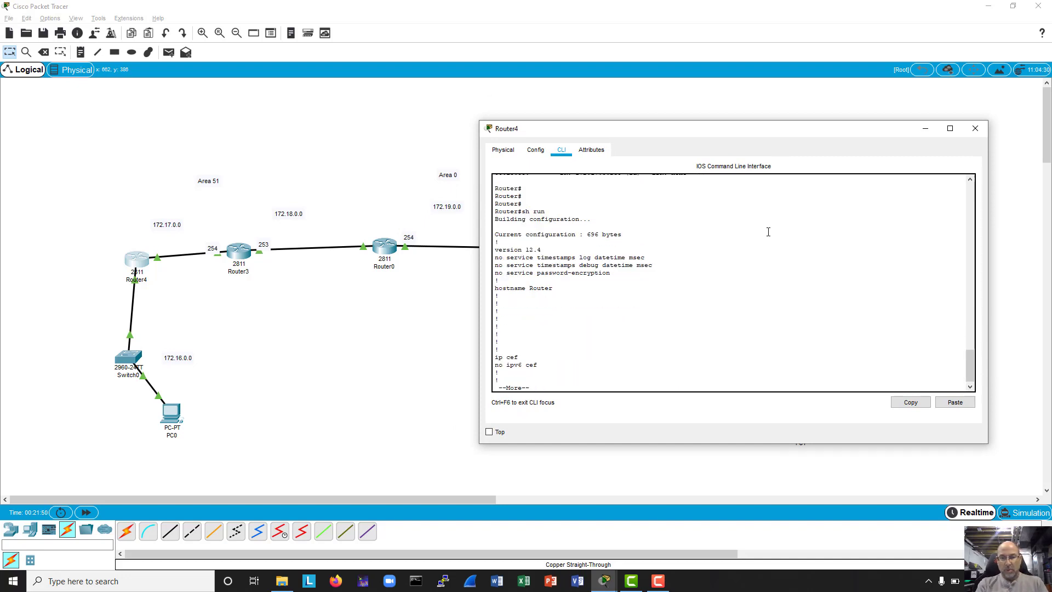
key(space)
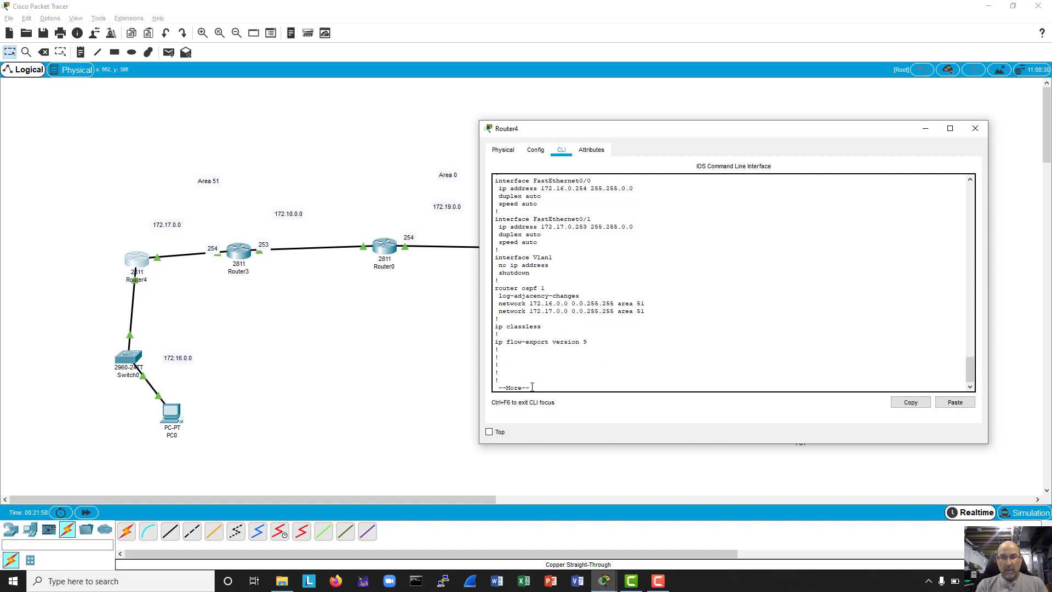
key(q)
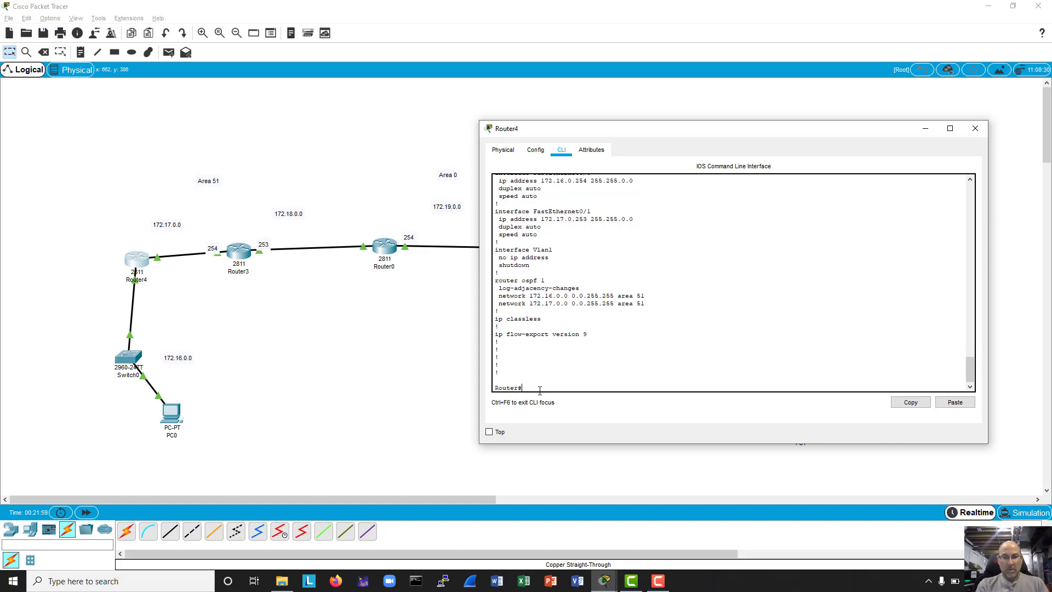
Ping Router3 at 172.17.0.254 from Router4.
text(con)
key(BackSpace)
key(BackSpace)
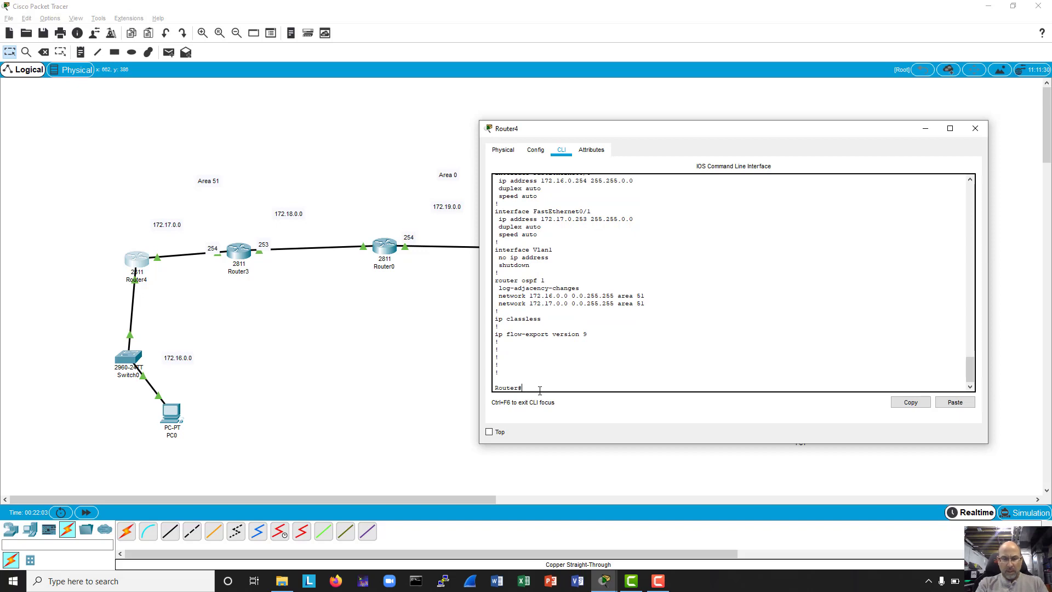
text(ping)
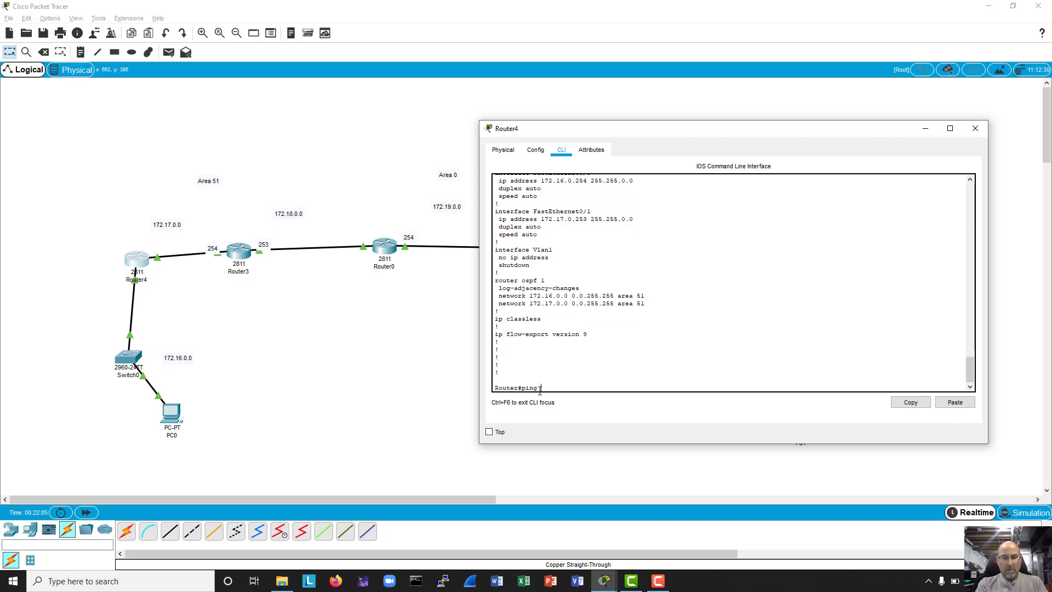
text( 172.17)
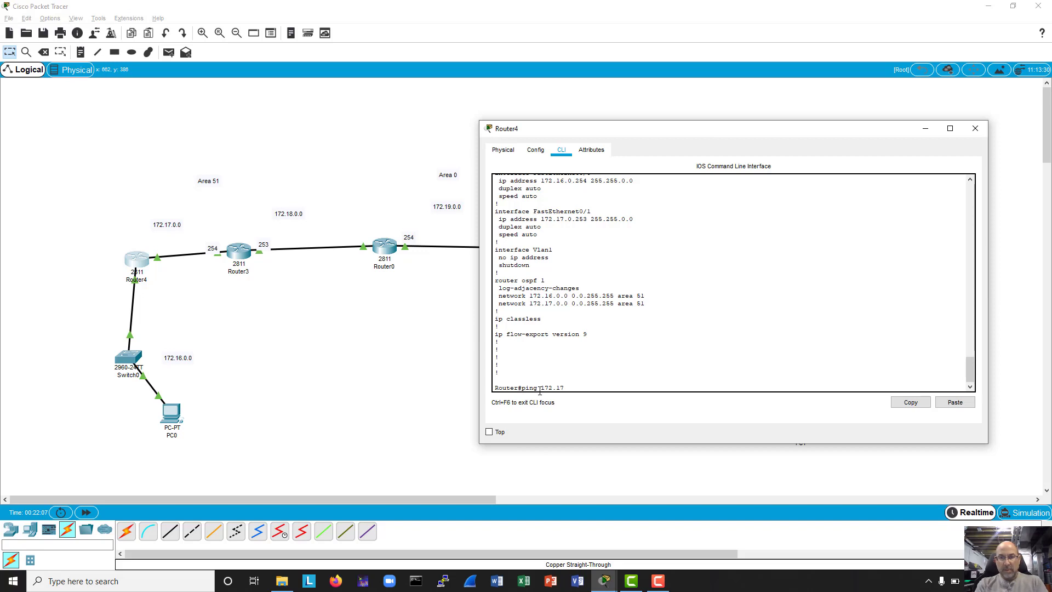
text(.0.)
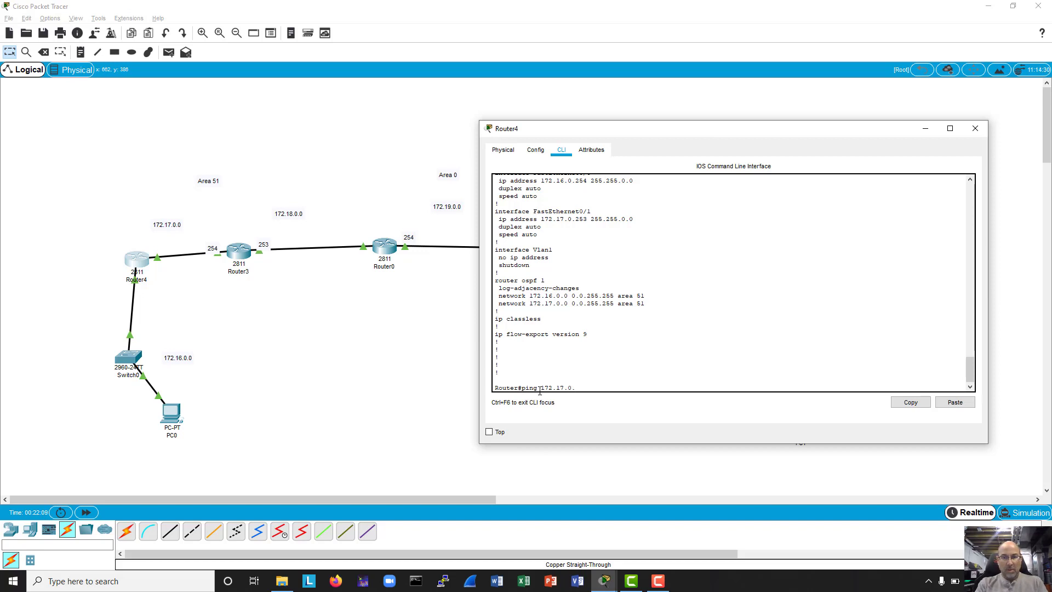
text(254)
key(Return)
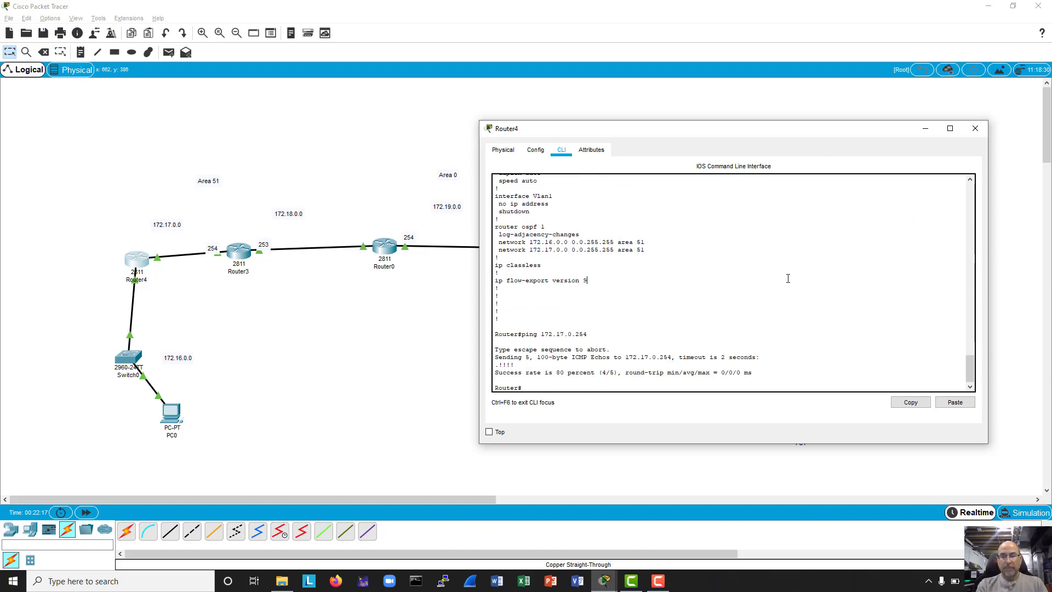
Display Router4's routing table with sh ip route and close its window.
key(Return)
key(Return)
key(Return)
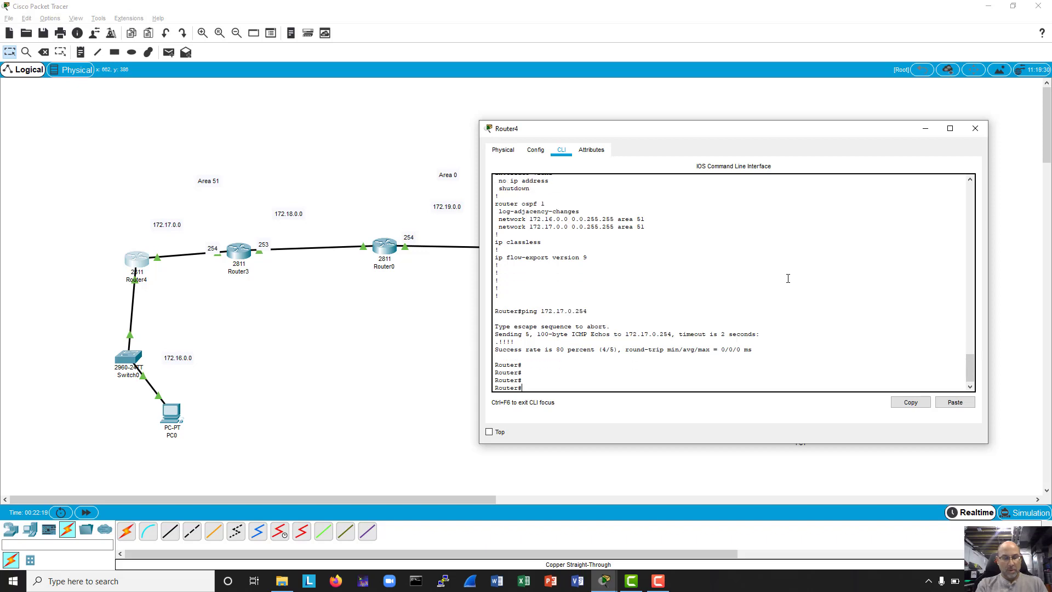
key(ctrl+z)
key(Return)
key(Return)
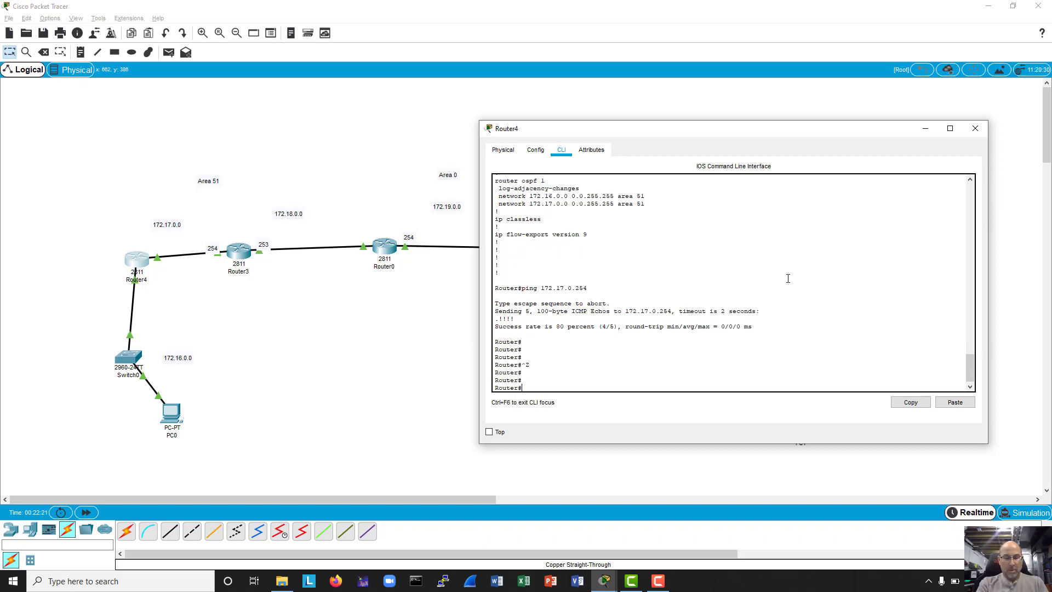
text(sh ip route)
key(Return)
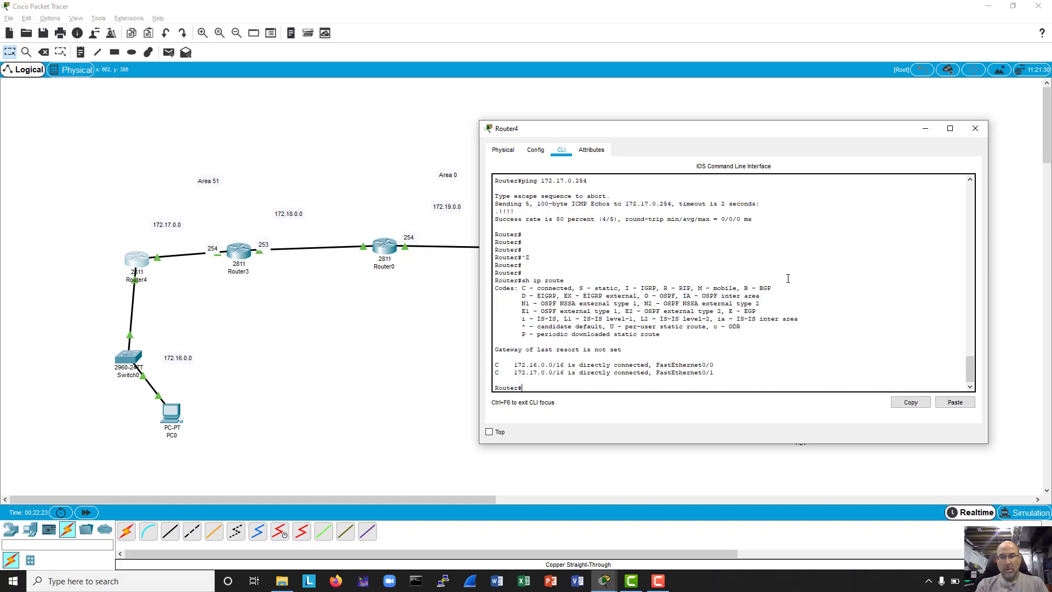
click(975, 128)
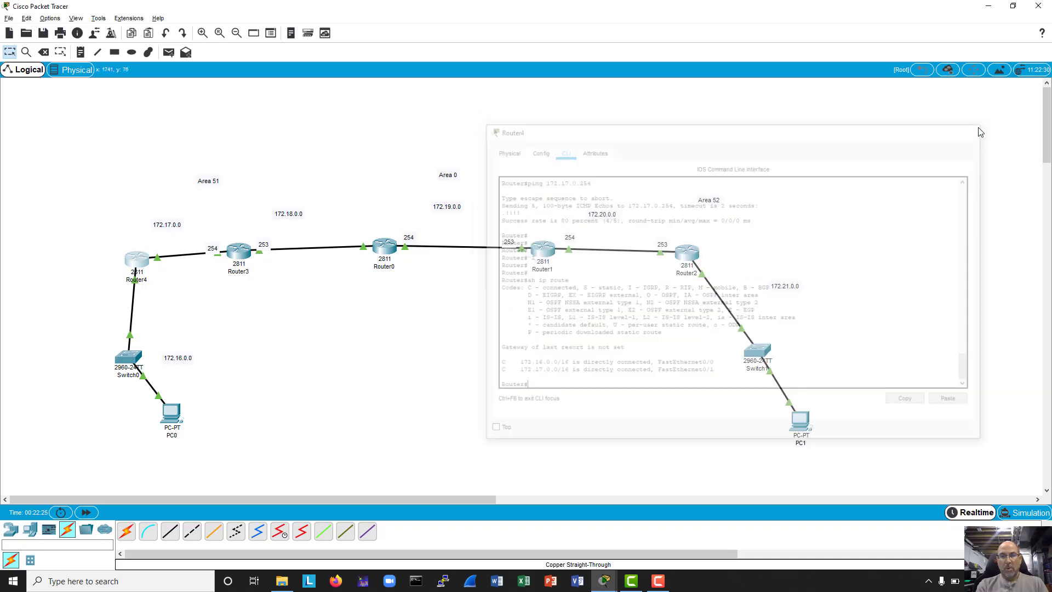
Open Router2's command line and display its routing table with sh ip route.
double_click(695, 255)
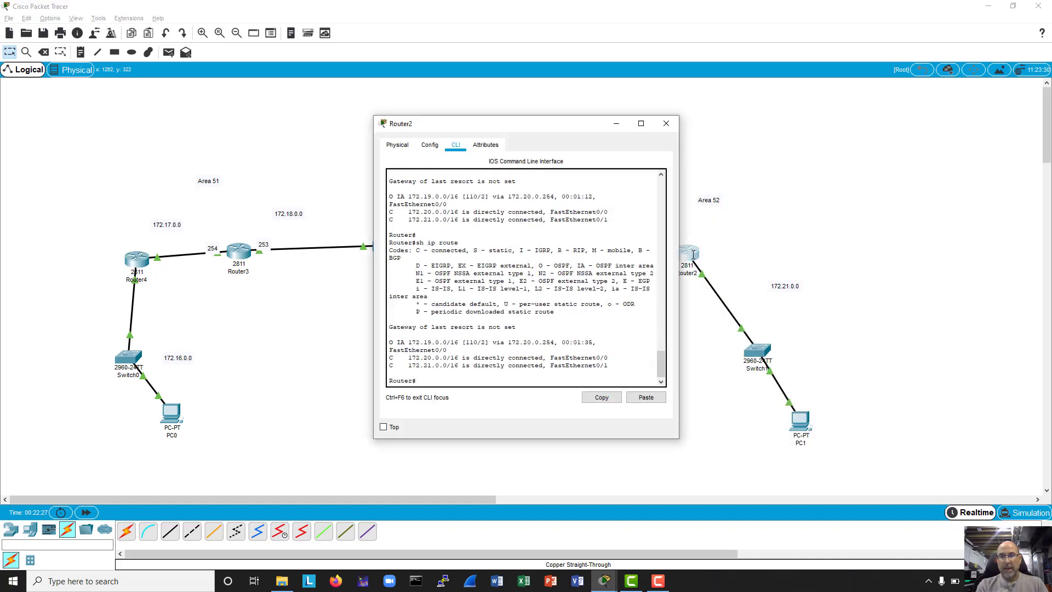
click(654, 309)
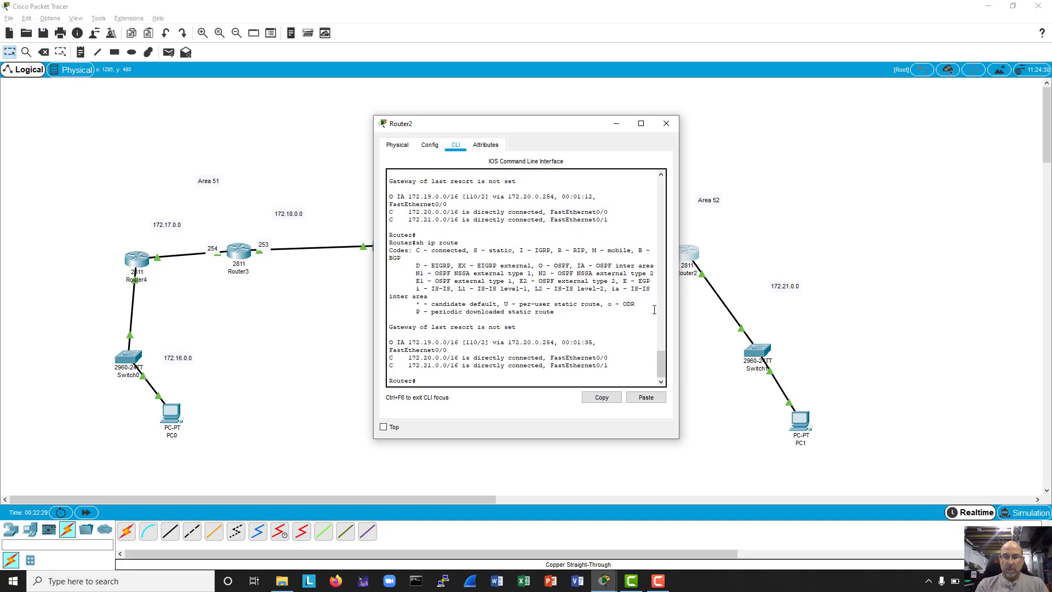
key(Up)
key(Return)
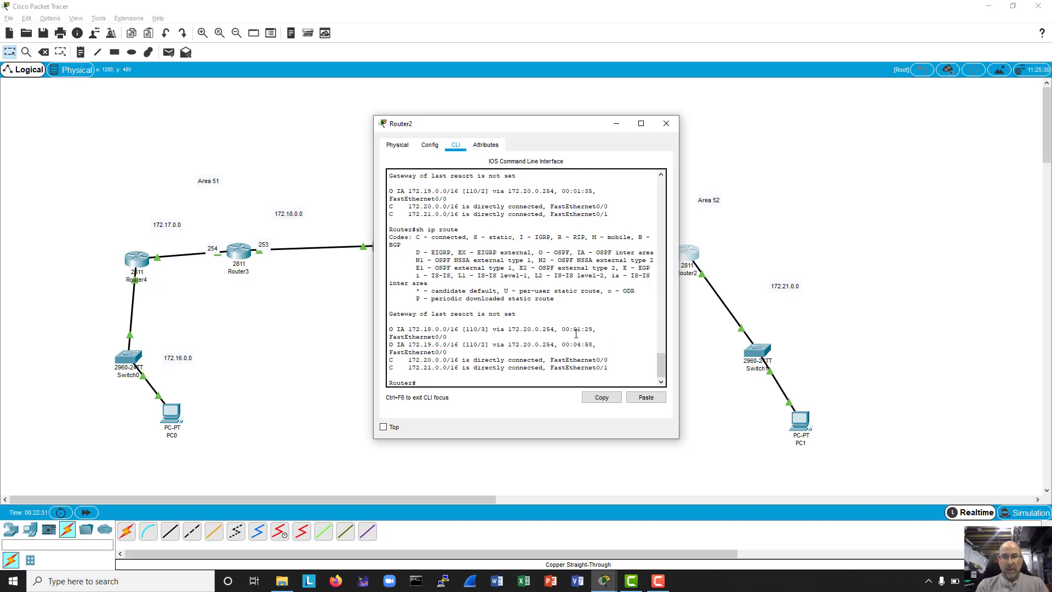
Widen and reposition Router2's window clear of the Area 52 devices, and highlight the O code of the 172.18.0.0 route.
drag(680, 327, 858, 336)
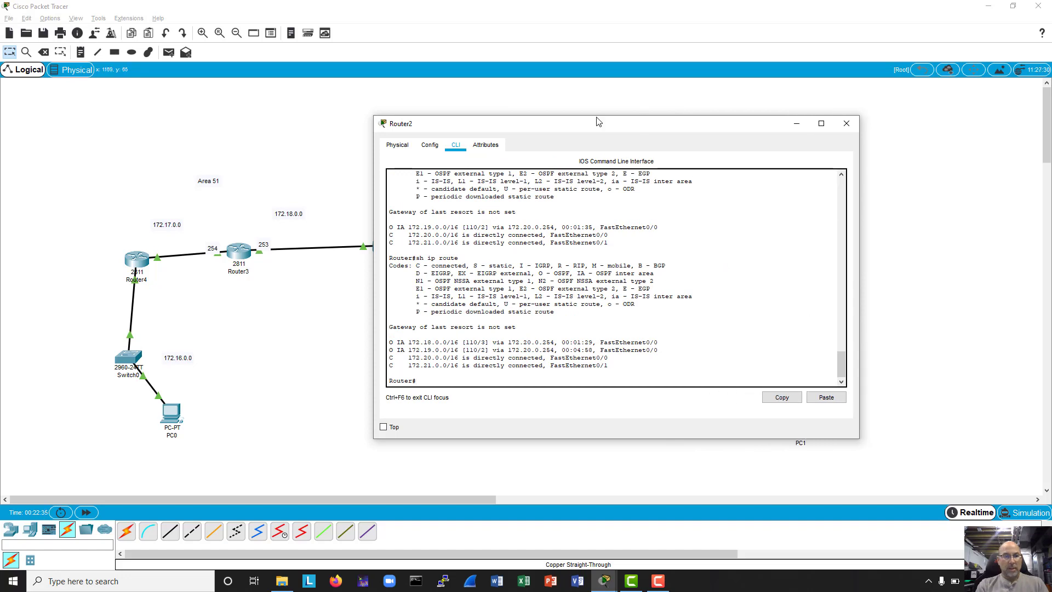
drag(598, 121, 378, 116)
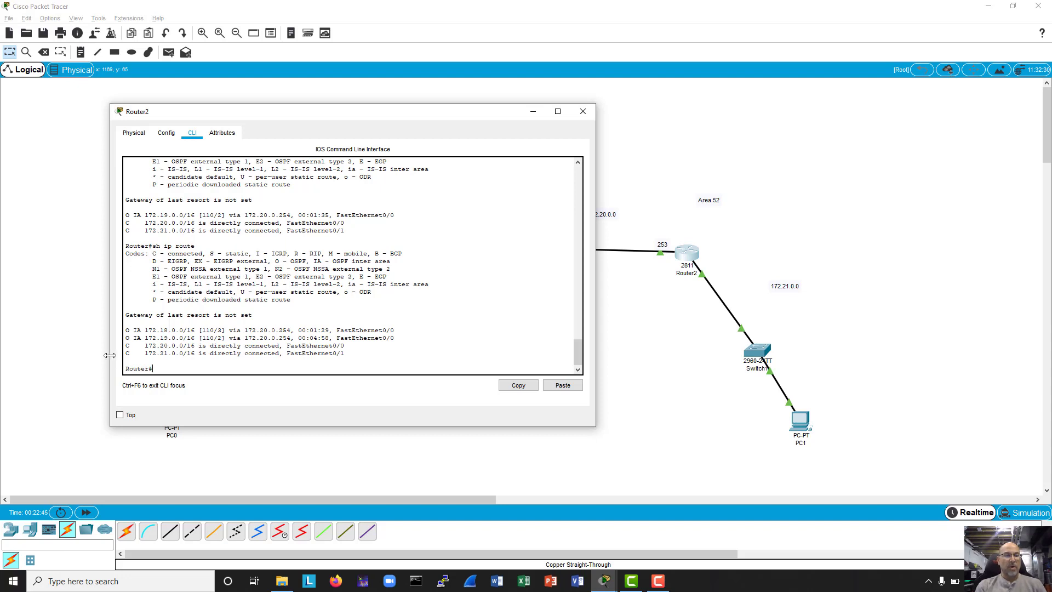
drag(128, 340, 124, 330)
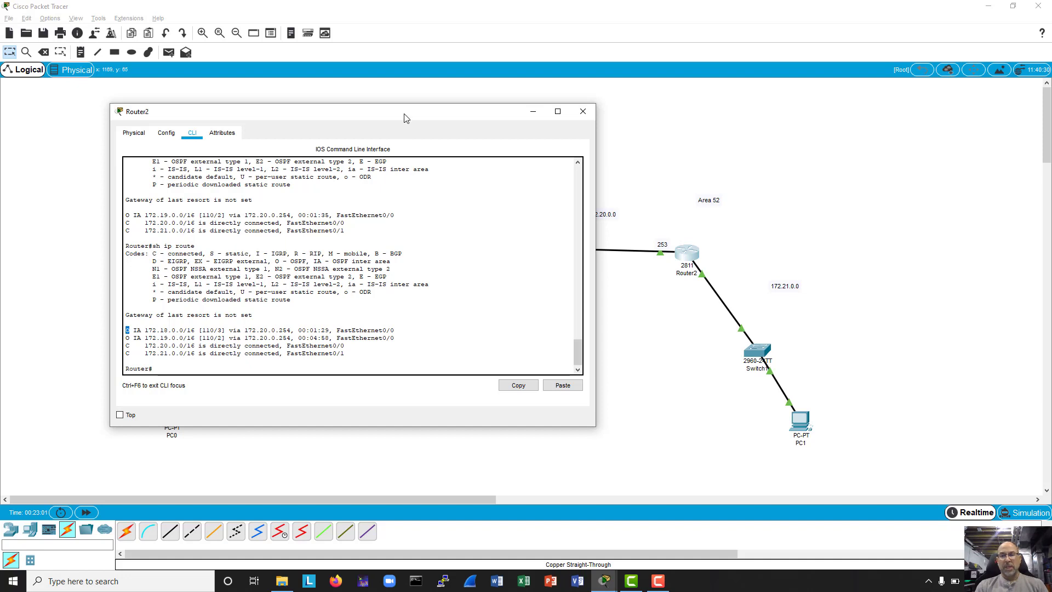
mouse_move(404, 114)
mouse_down()
mouse_move(391, 152)
mouse_move(410, 133)
mouse_up()
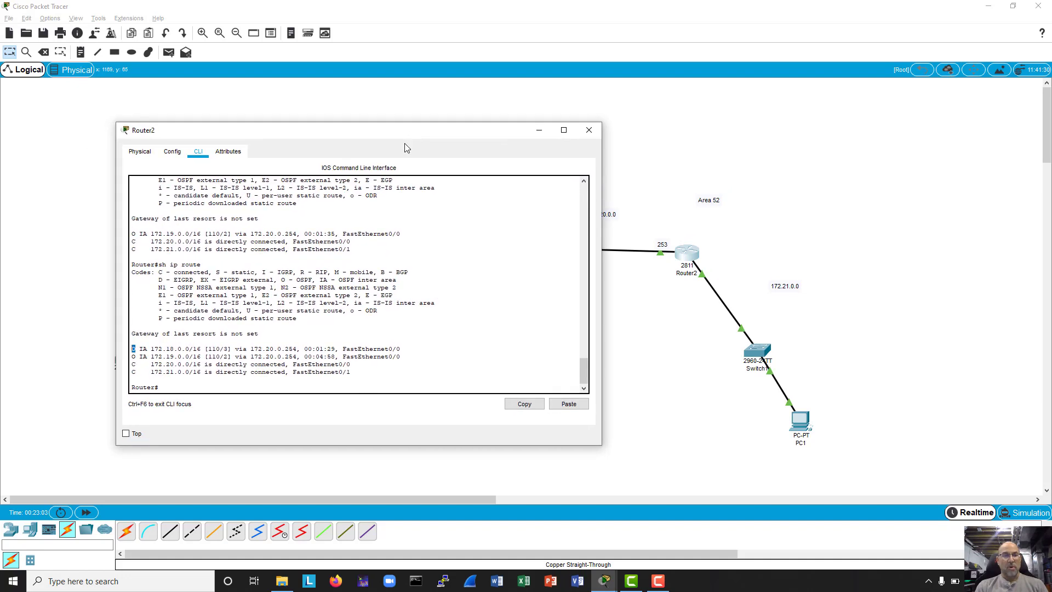
Run sh ip route again on Router2 to recheck its OSPF routes, then add blank prompt lines.
click(279, 390)
key(Up)
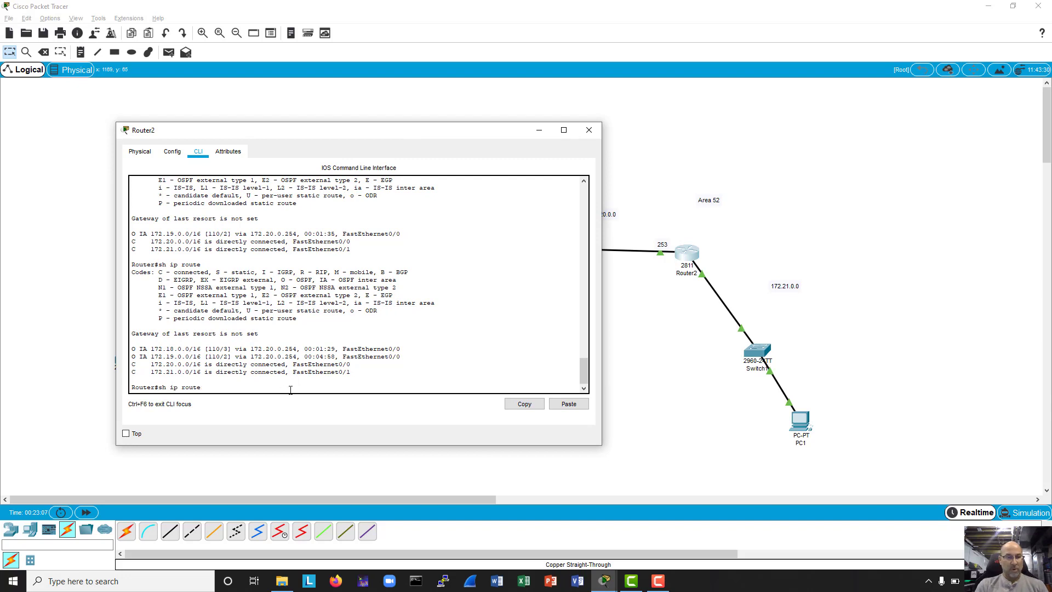
key(Return)
key(Return)
key(Return)
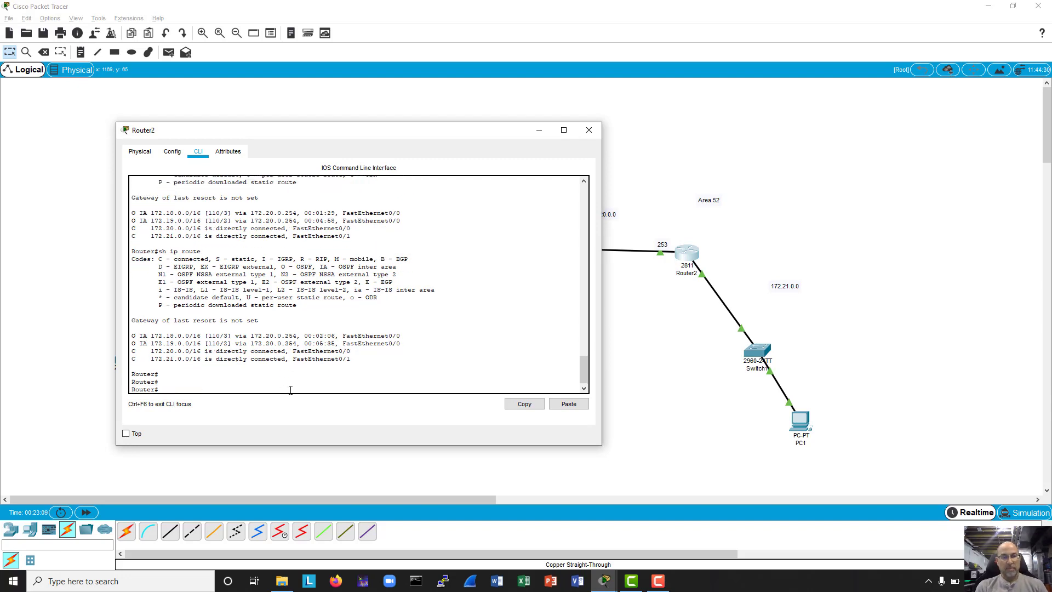